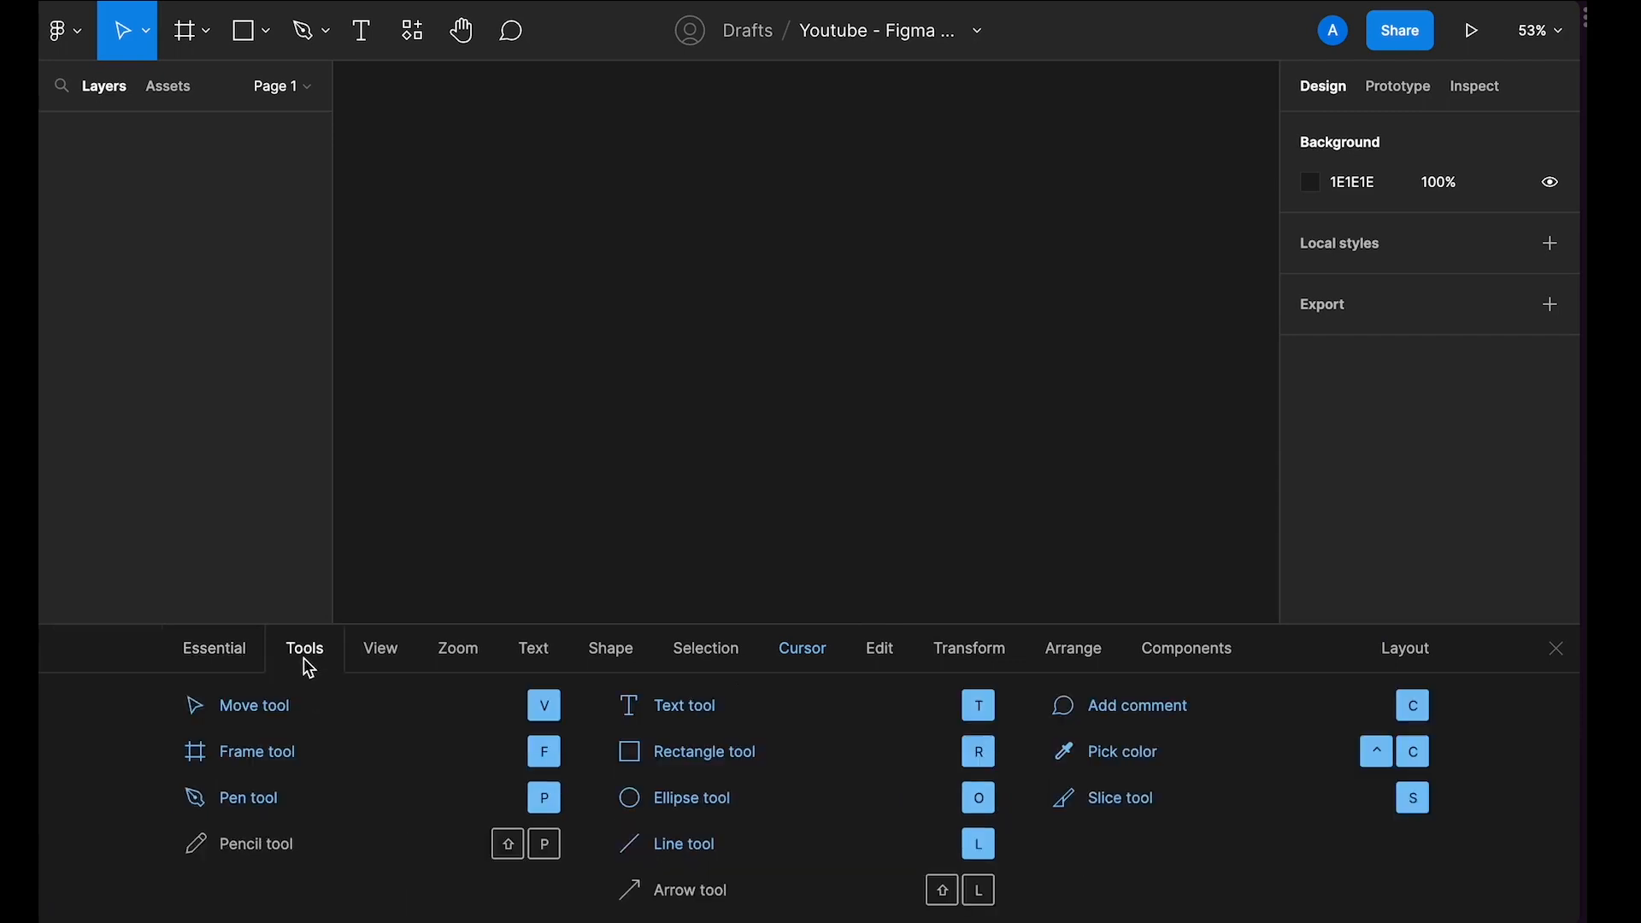
Step: Browse each category of the keyboard shortcuts reference, then close it
left_click(376, 657)
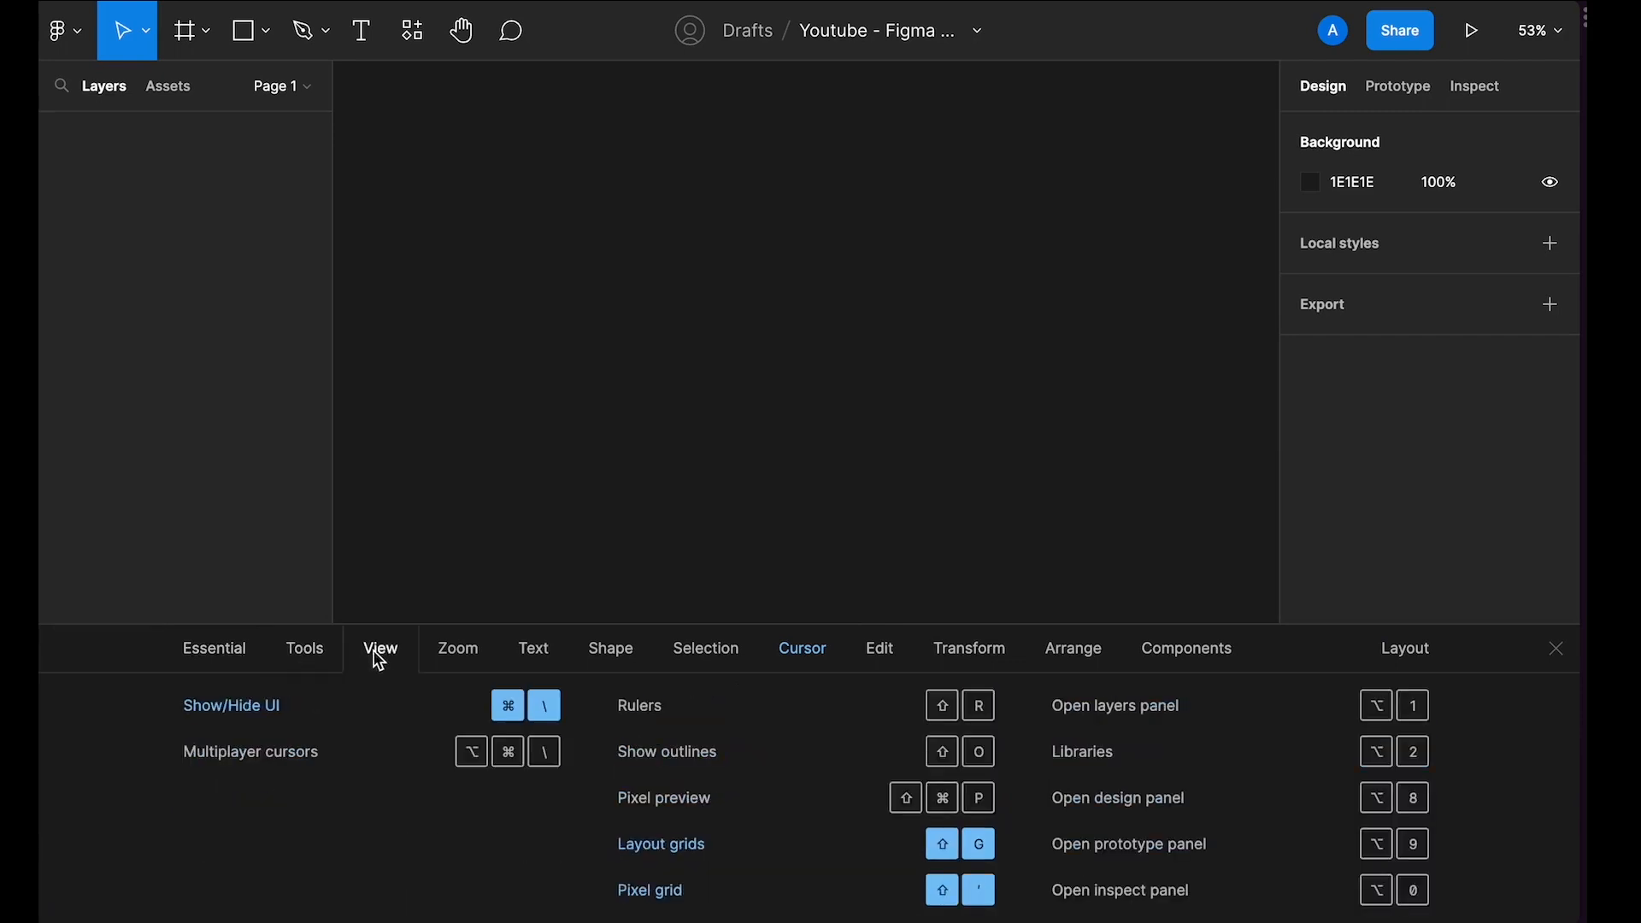
left_click(457, 657)
left_click(535, 656)
left_click(613, 653)
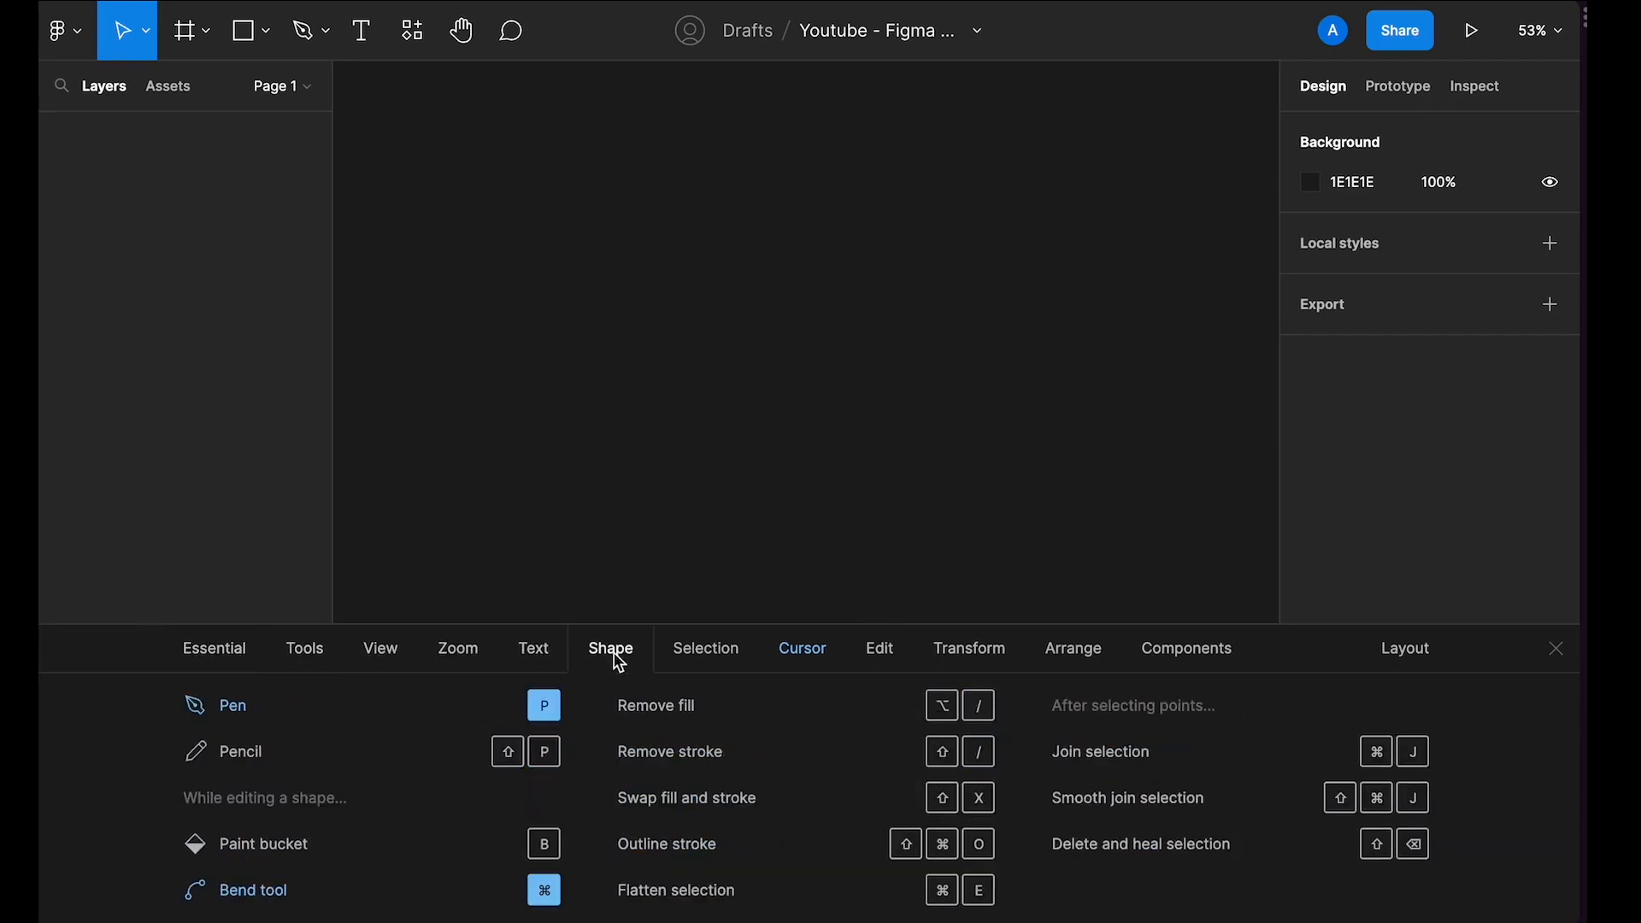
left_click(711, 653)
left_click(885, 662)
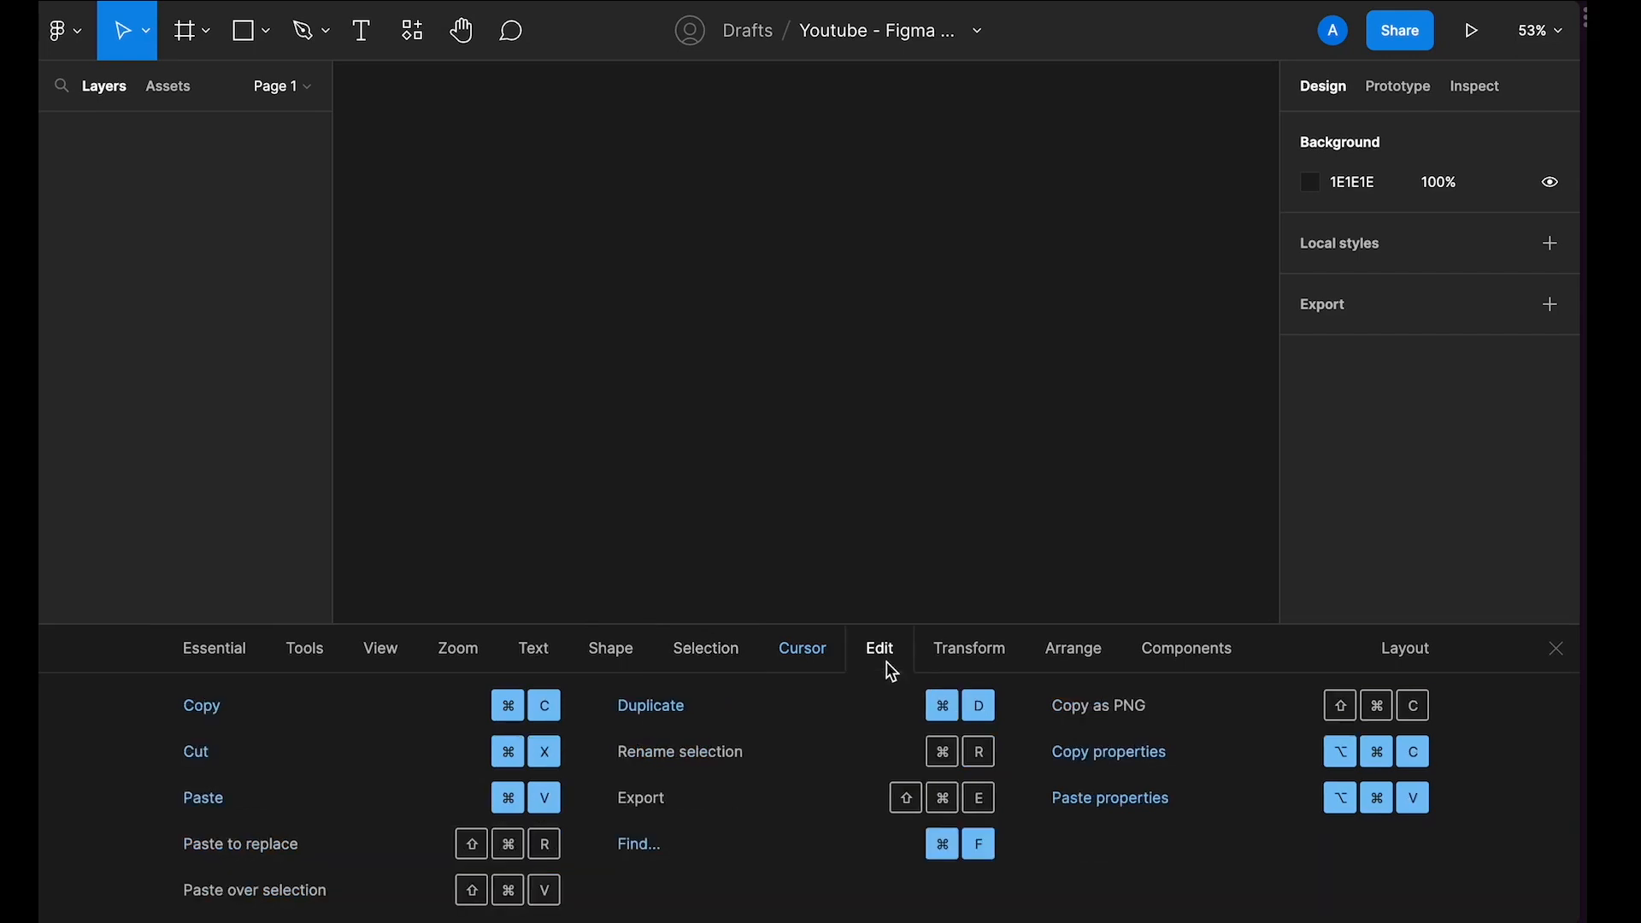
left_click(955, 664)
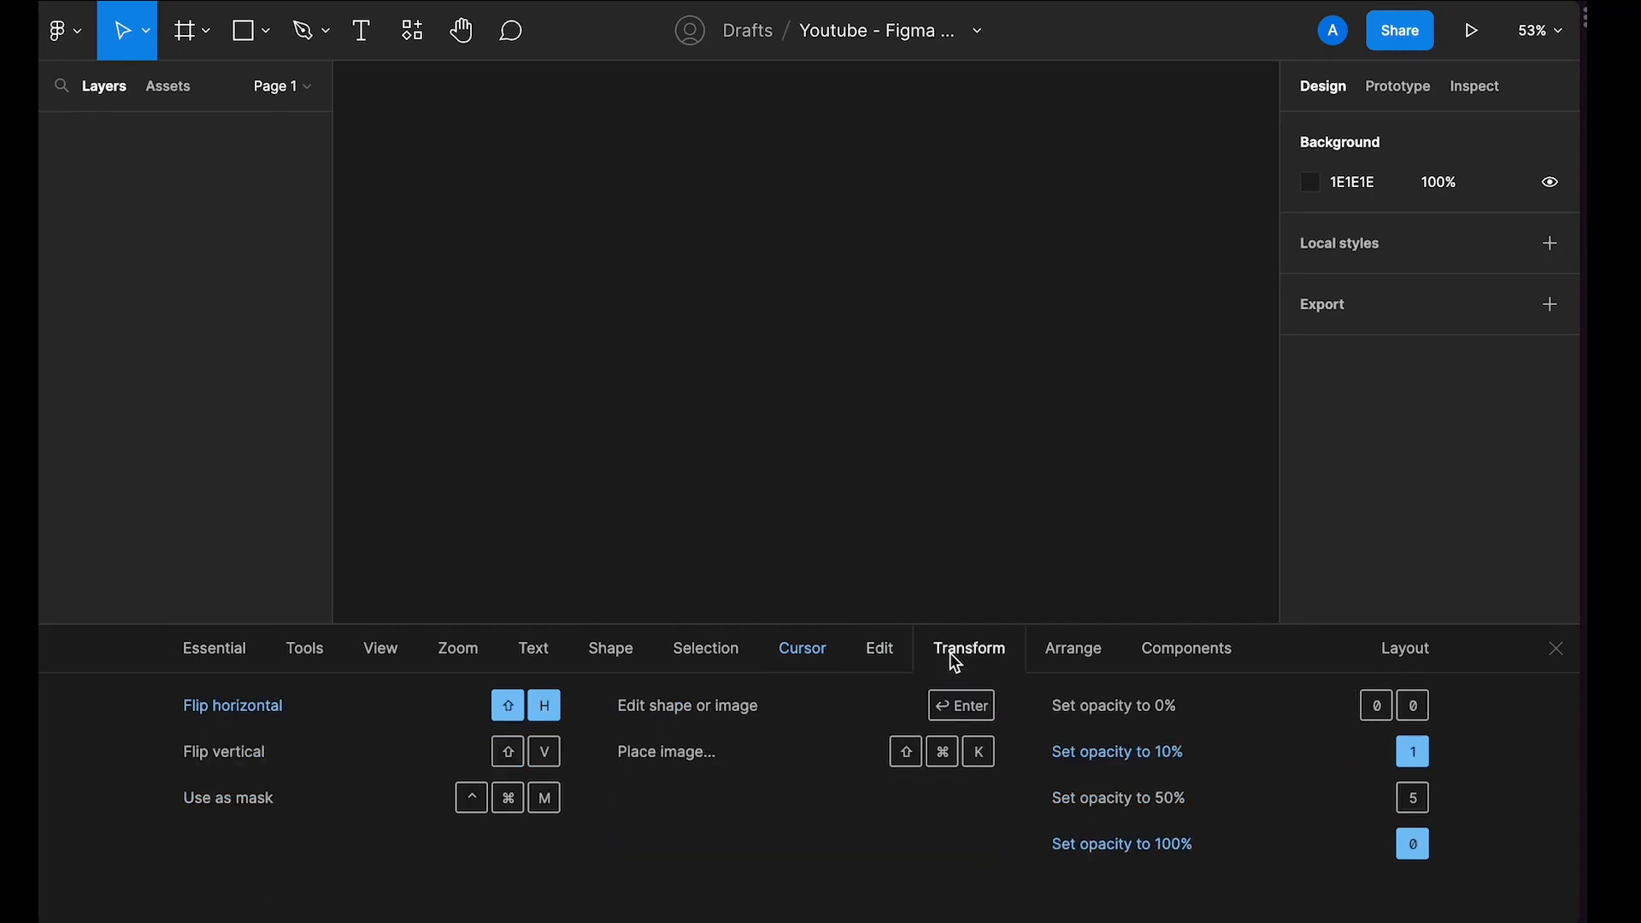
left_click(1057, 661)
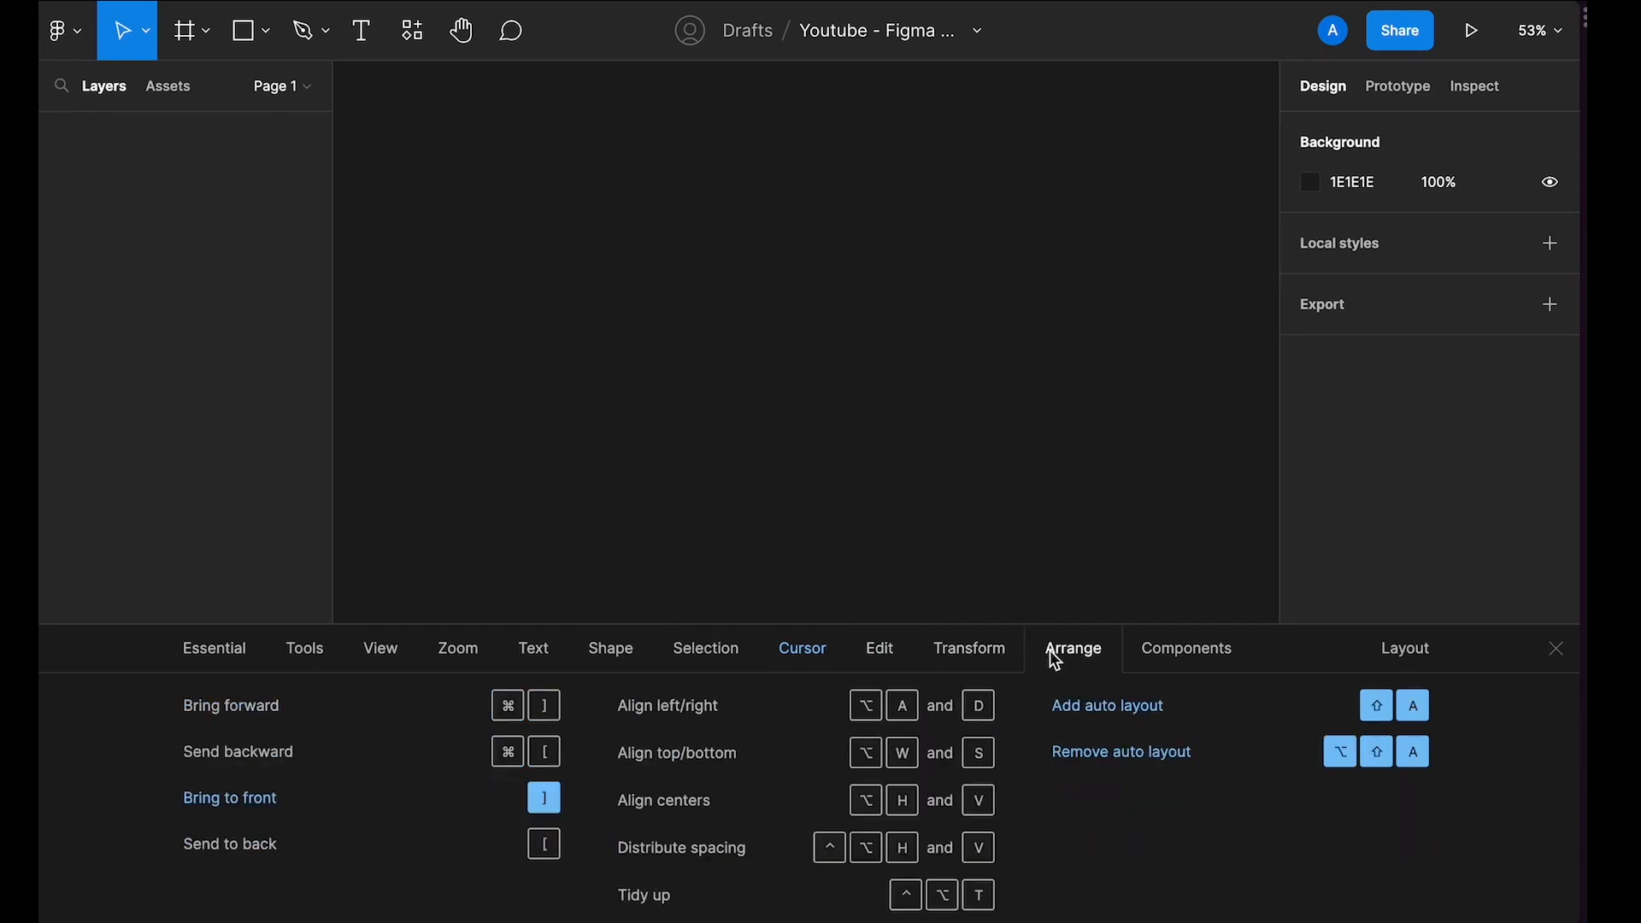
left_click(1224, 660)
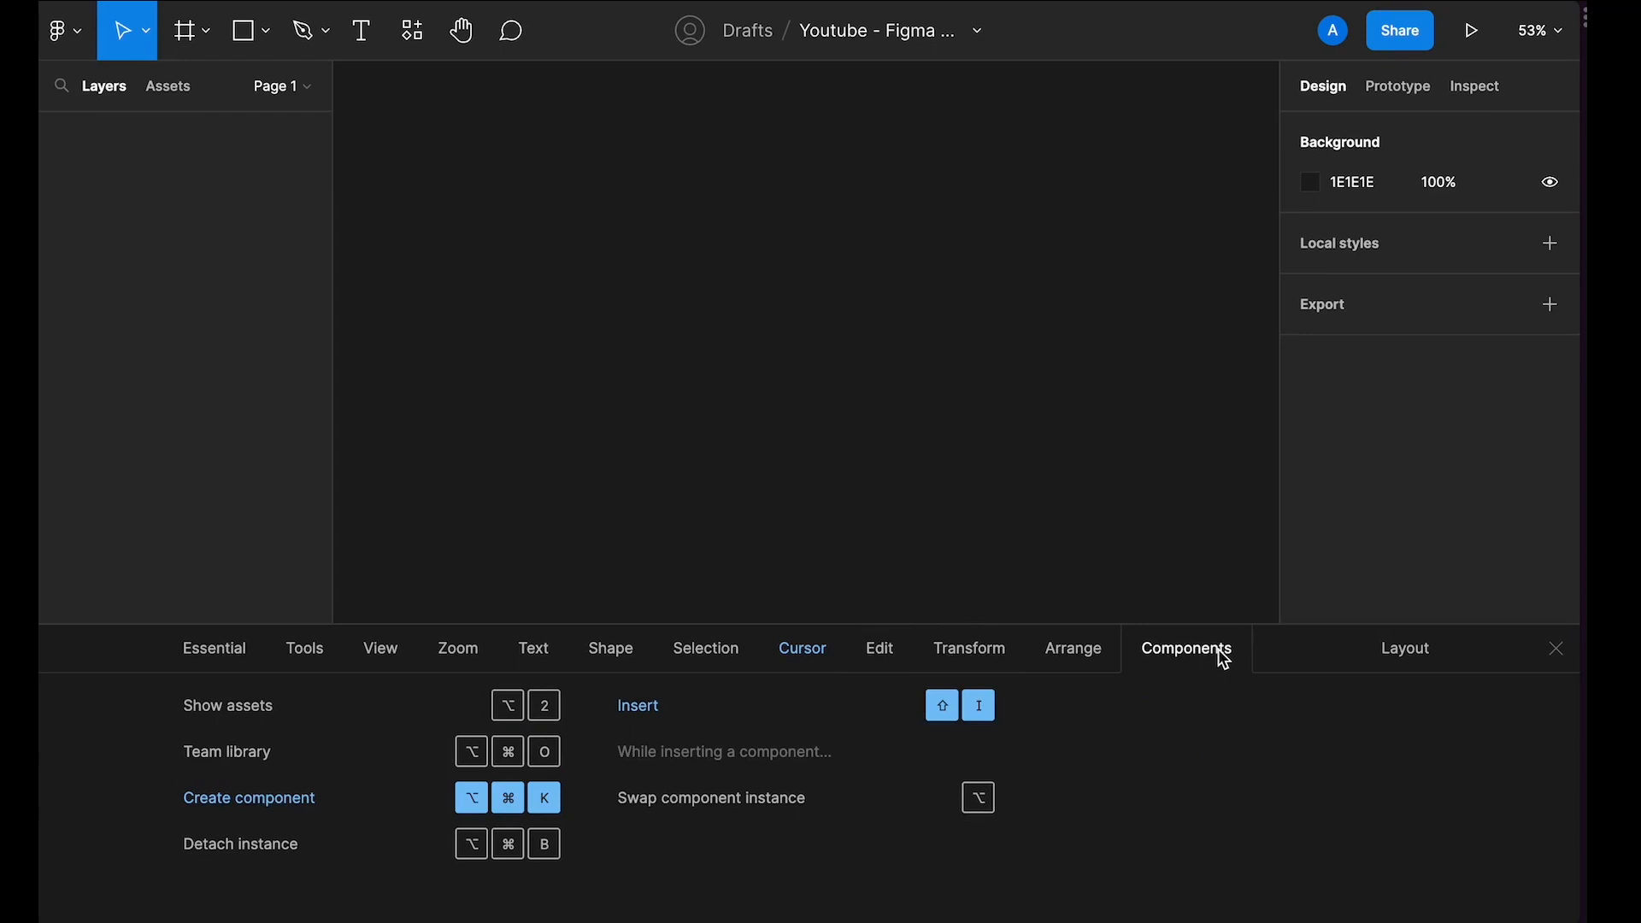
left_click(1559, 654)
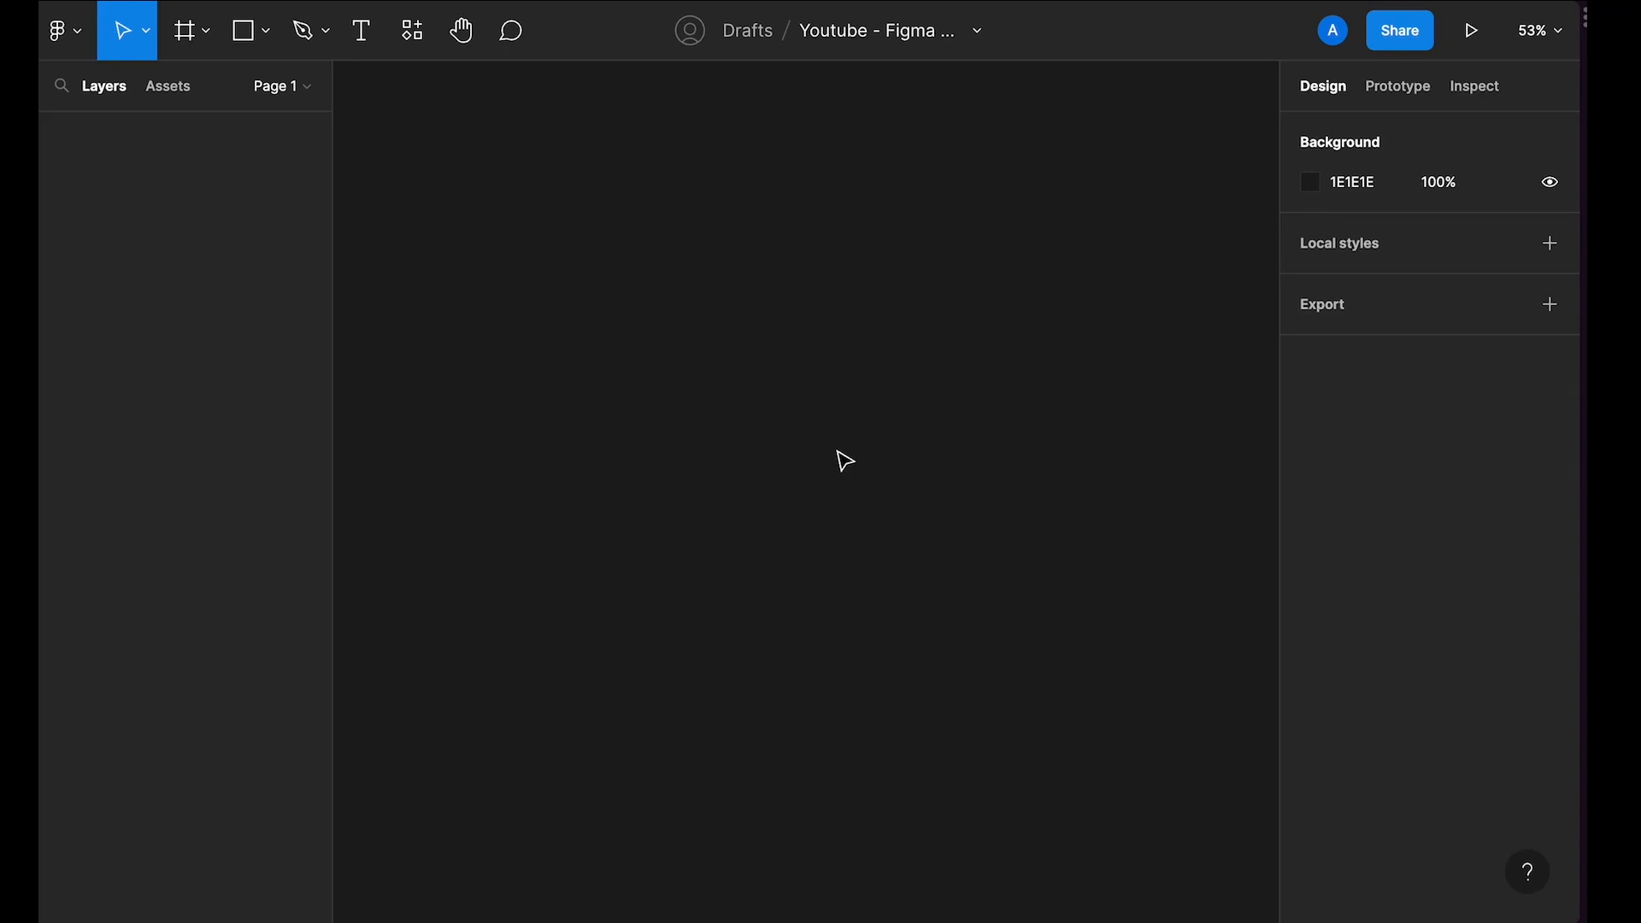
Step: Draw a frame about 570 × 549 on the empty canvas
key("f")
left_click_drag(561, 220, 936, 582)
left_click(997, 391)
left_click(863, 390)
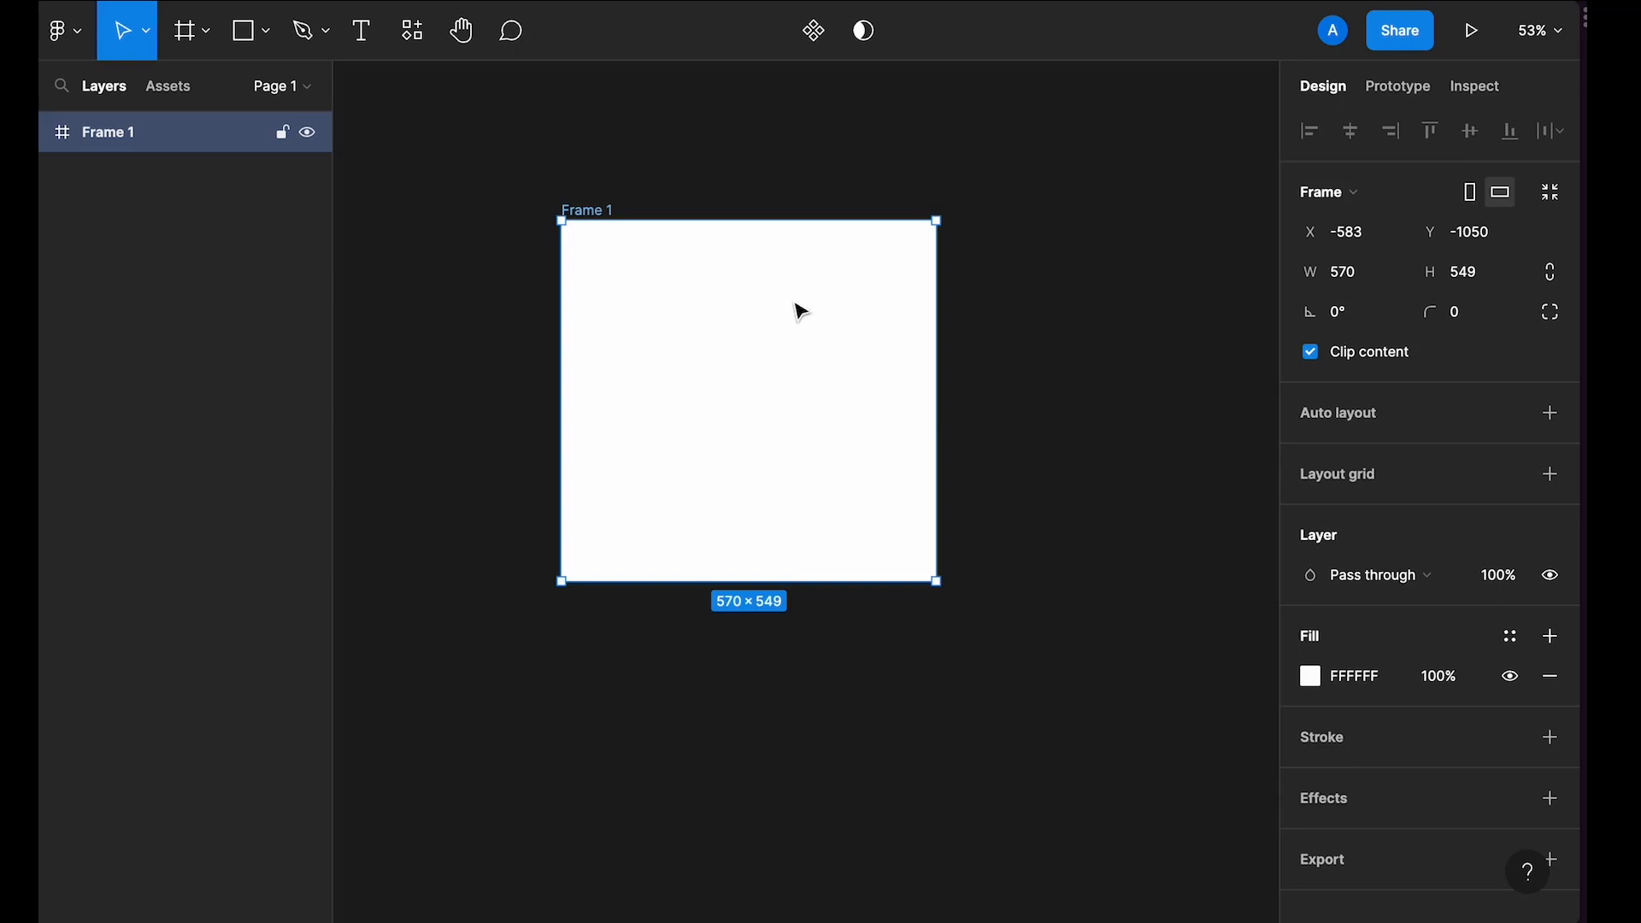
Step: Draw a rectangle about 117 × 122 in the frame's top-left corner
scroll(799, 310, "up", 3)
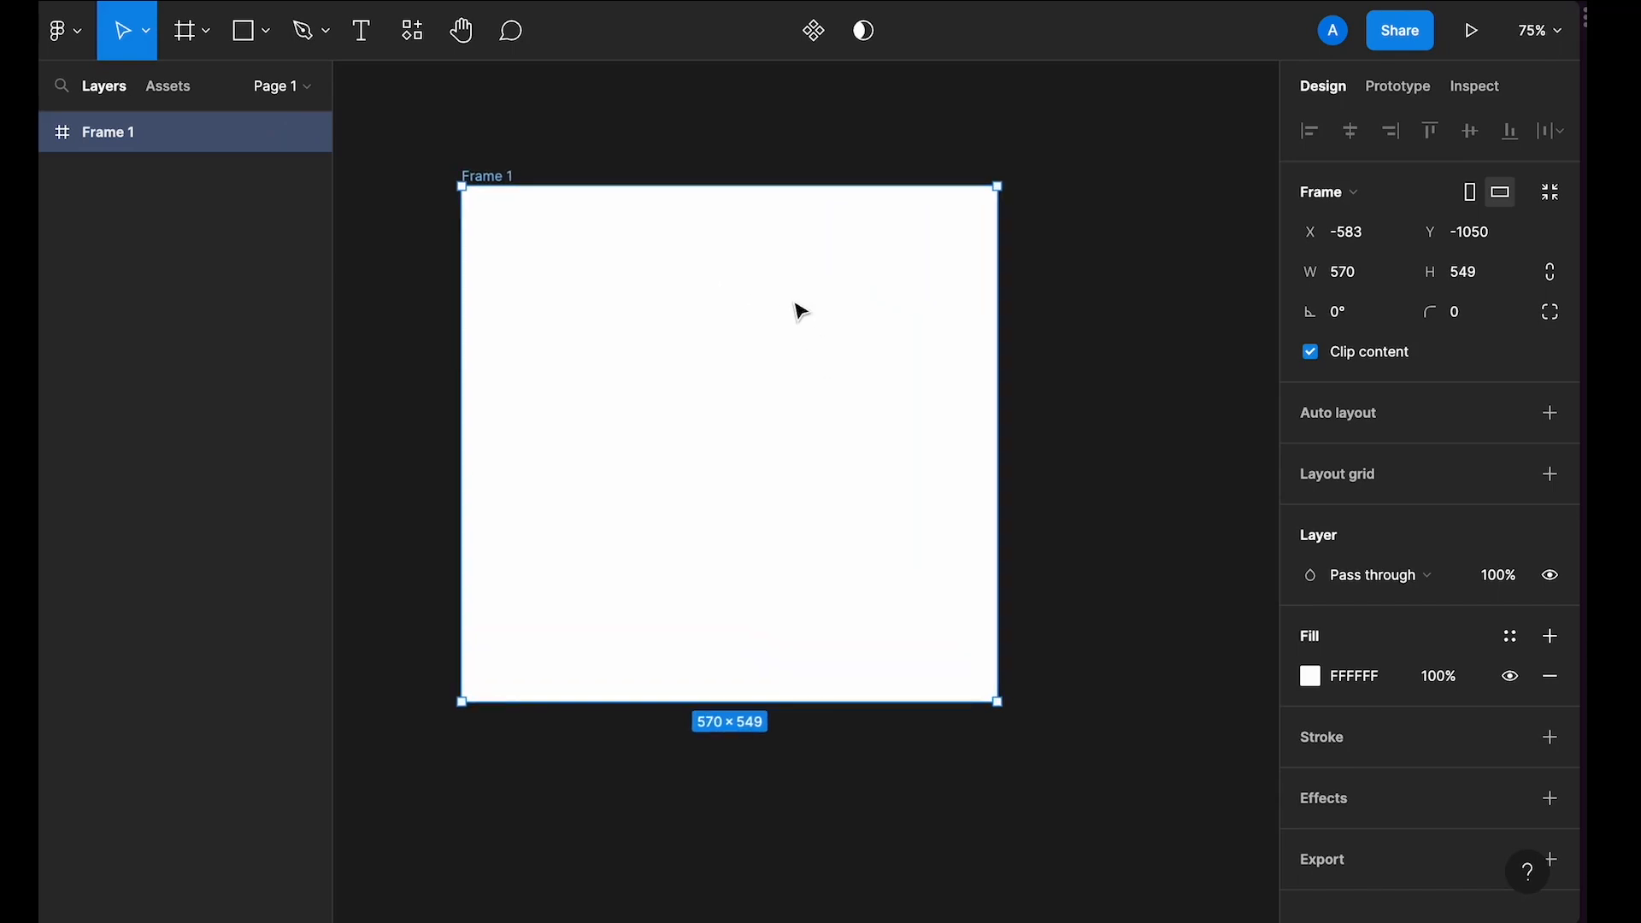
key("r")
left_click_drag(496, 214, 607, 331)
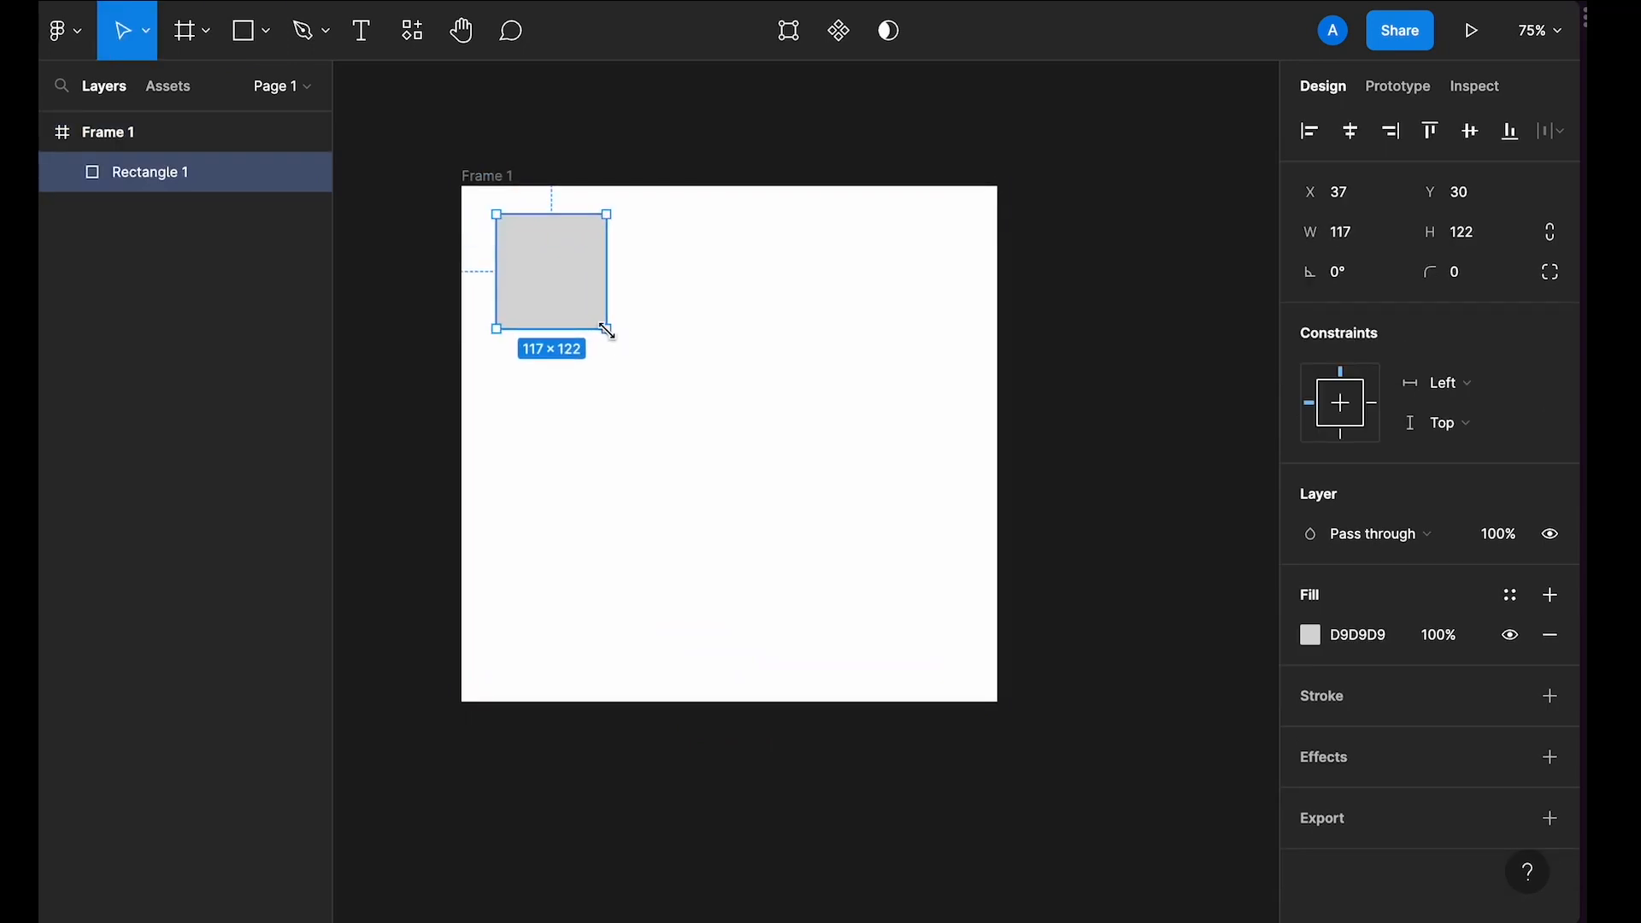
left_click(574, 402)
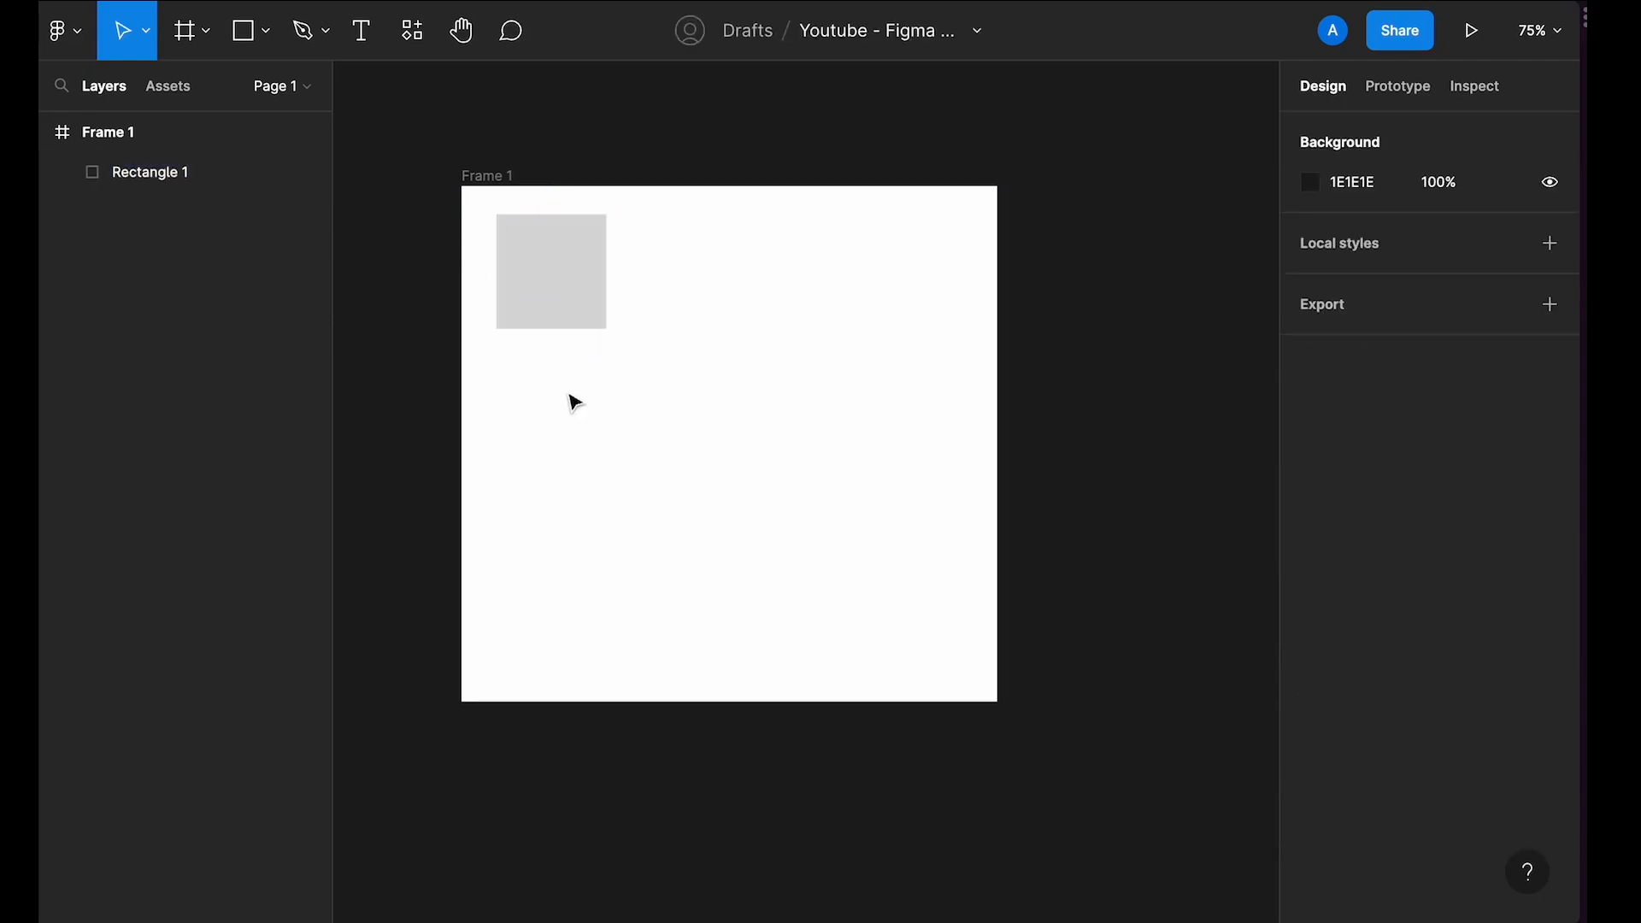
Step: Draw a slightly slanted line across the frame below the rectangle
key("l")
left_click_drag(531, 392, 905, 405)
left_click(828, 538)
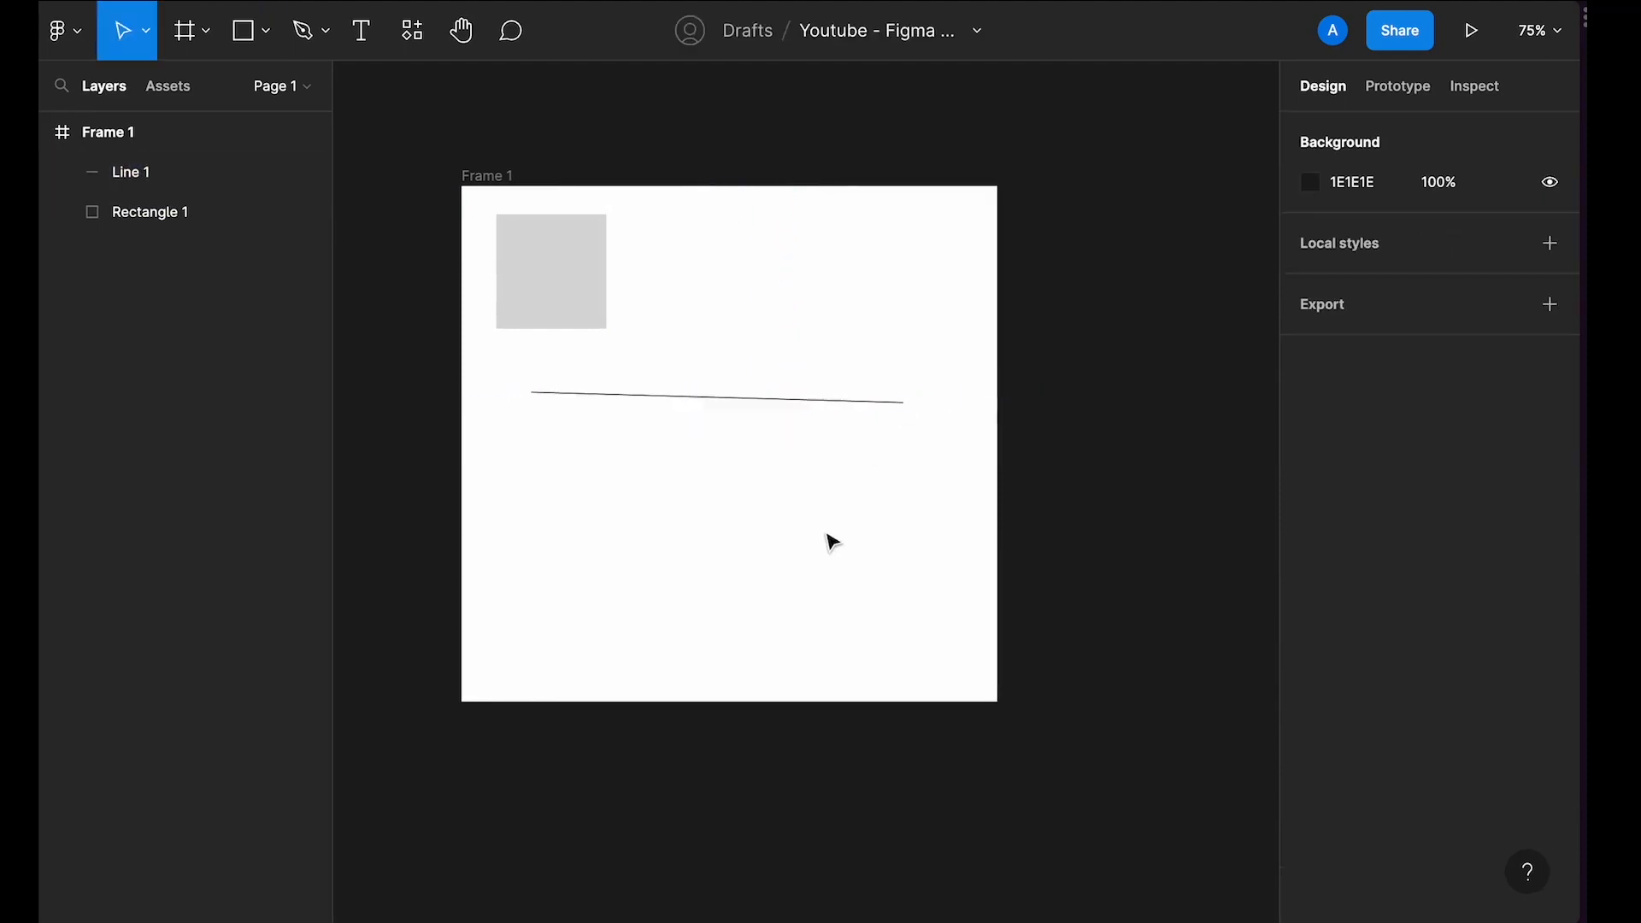
Step: Draw a horizontal line about 295 px long beneath the first line
scroll(744, 380, "up", 3)
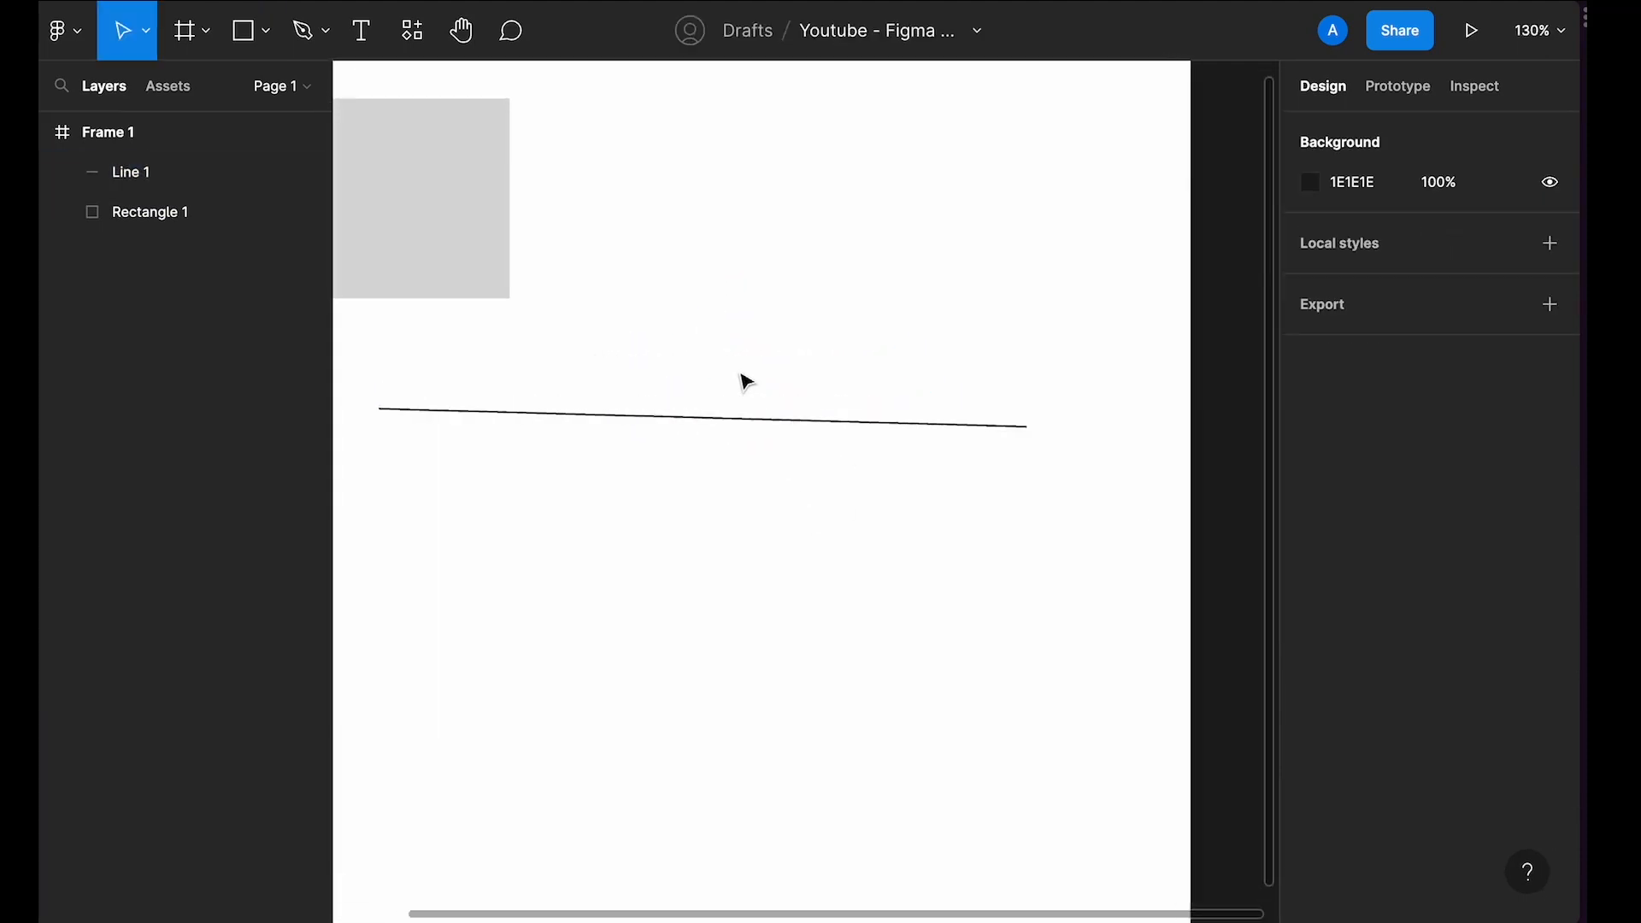
scroll(745, 379, "down", 2)
key("l")
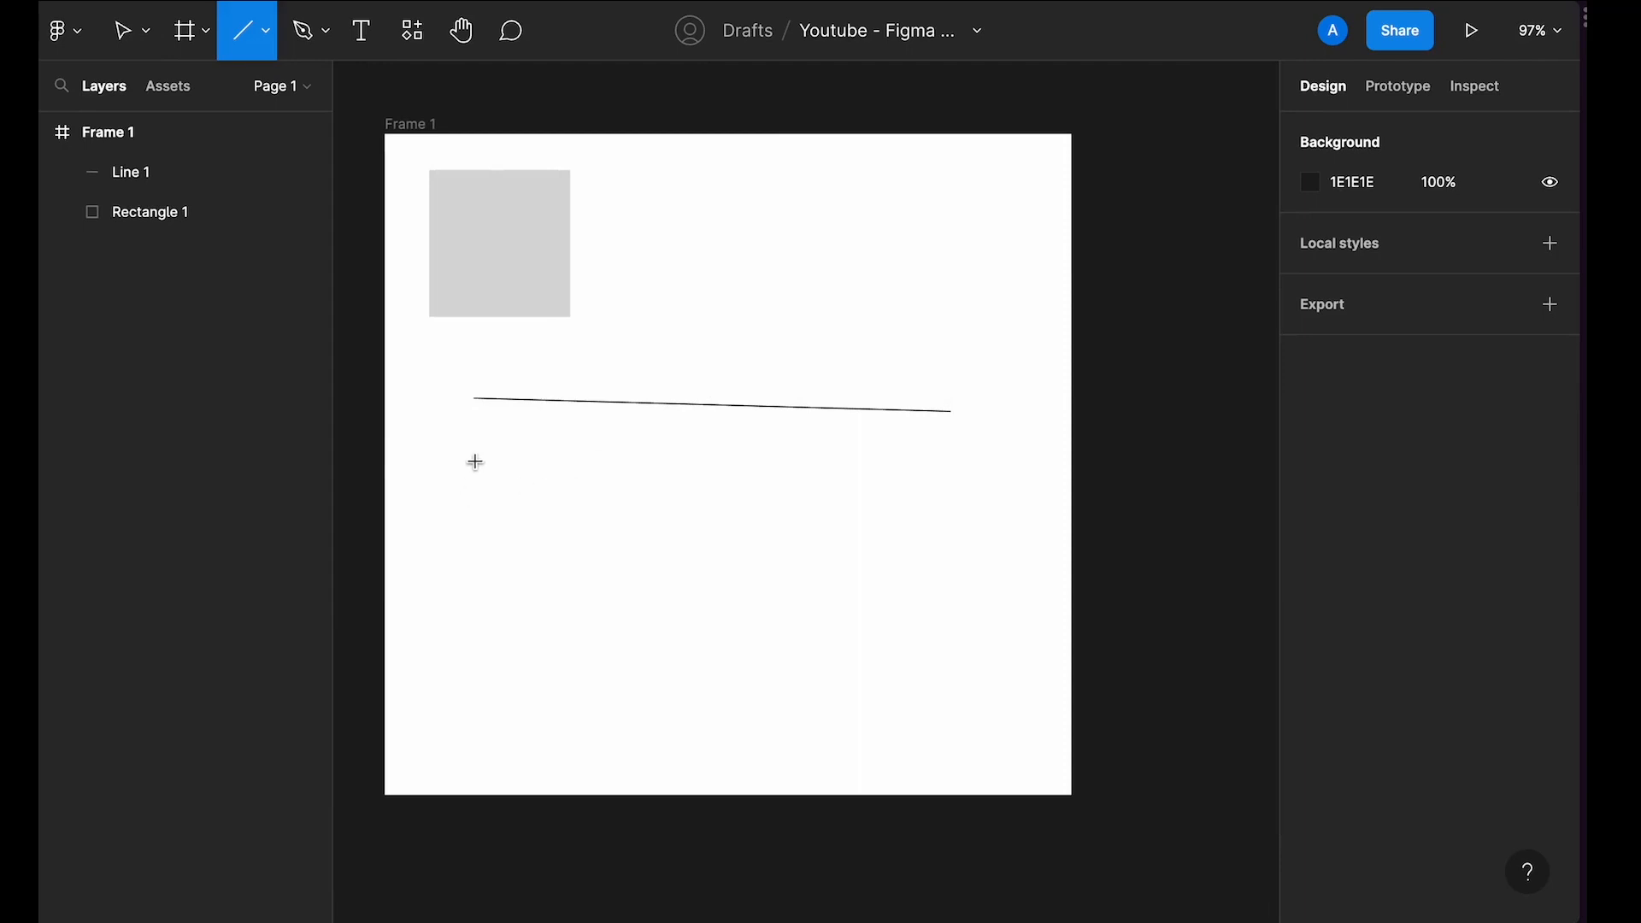
left_click_drag(475, 463, 828, 473)
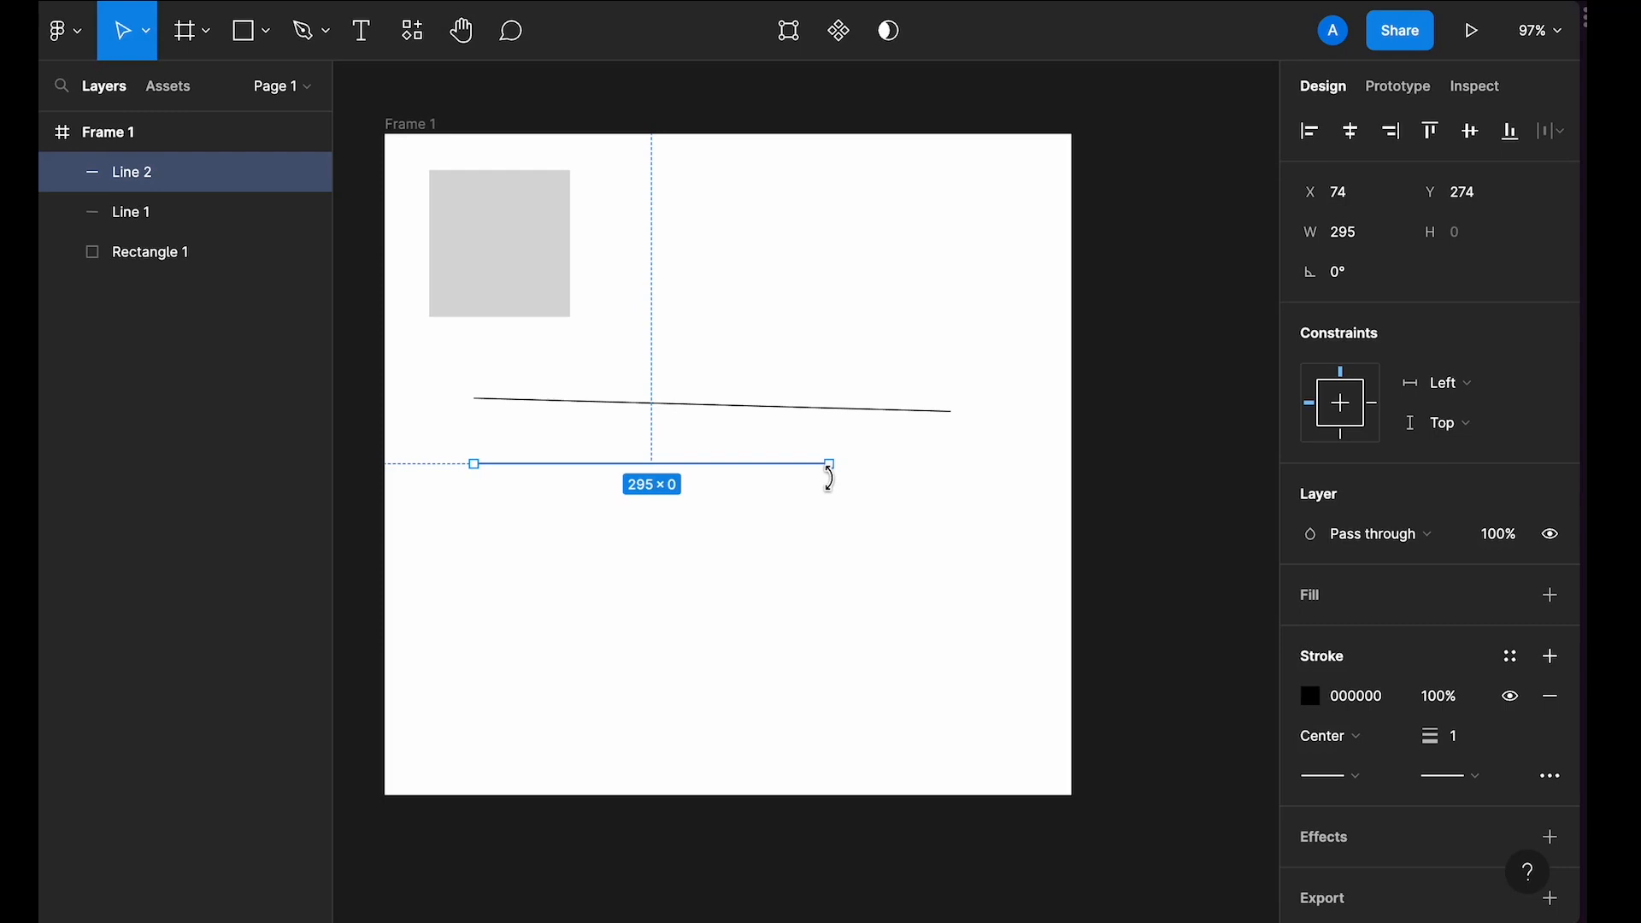
Step: Draw an ellipse about 187 × 147 in the frame's lower-left area
key("o")
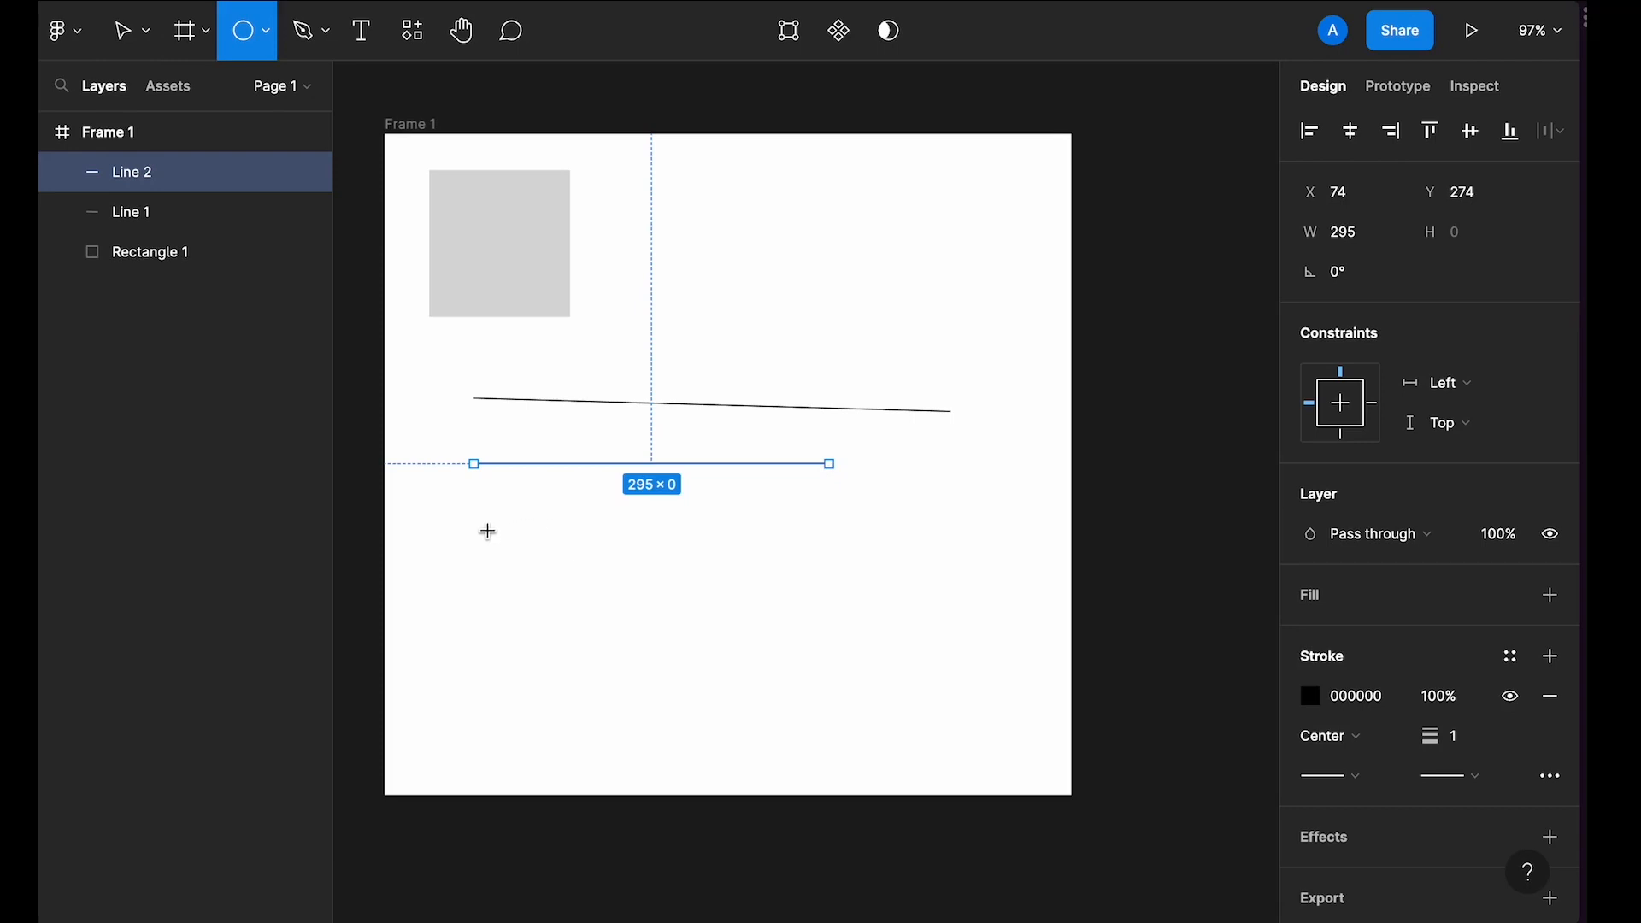
left_click_drag(488, 532, 712, 709)
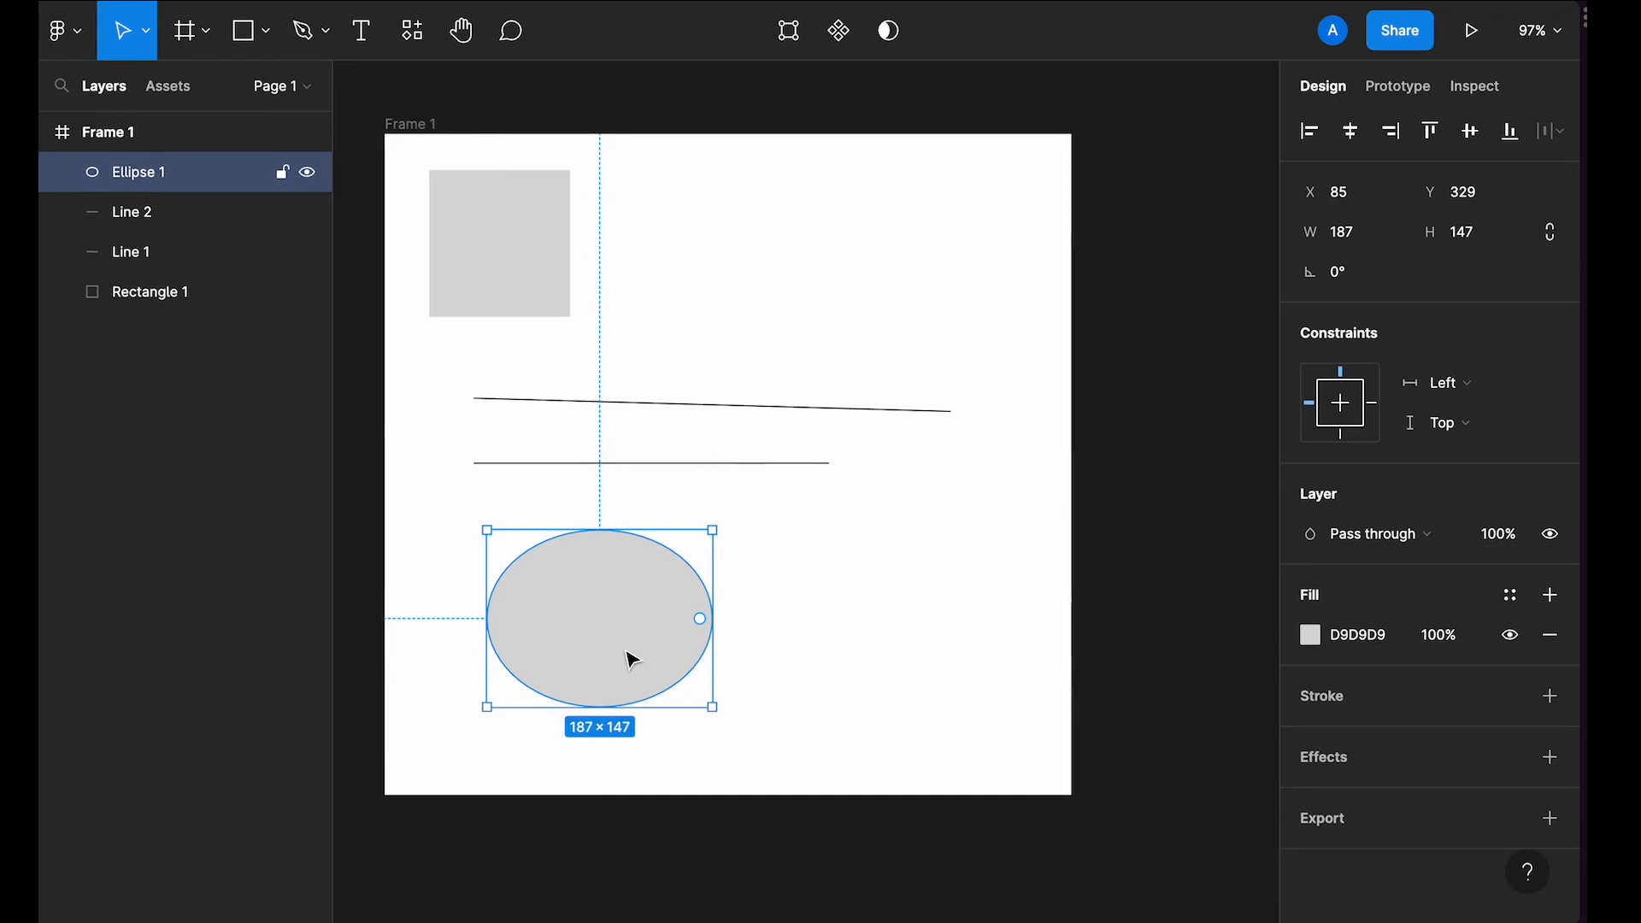
scroll(631, 659, "right", 3)
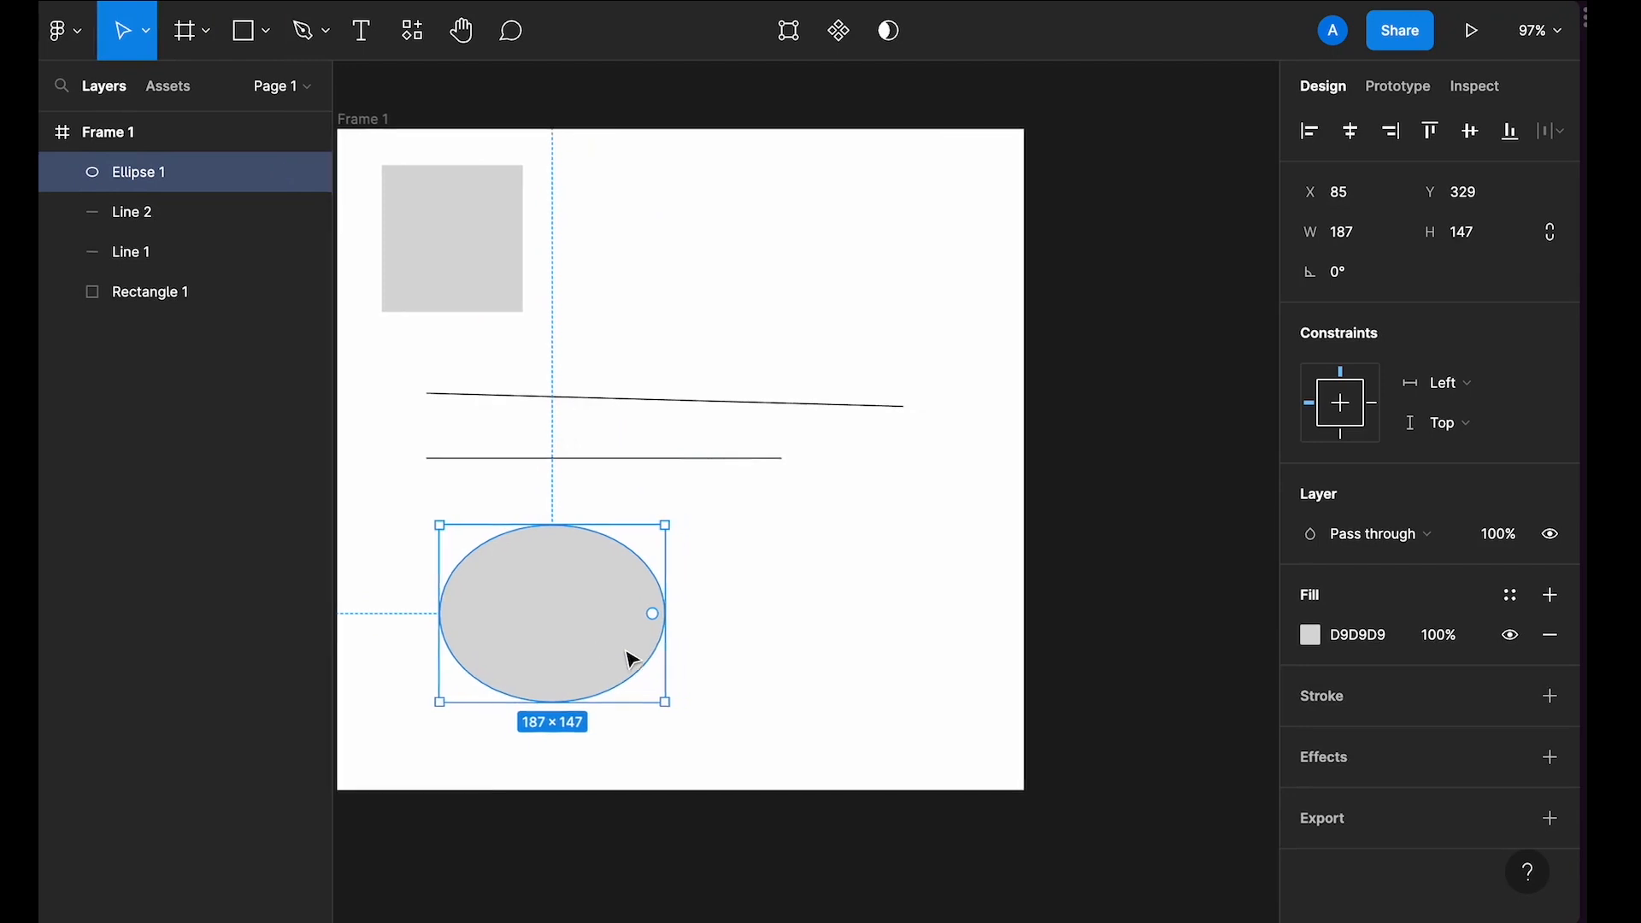
left_click(689, 630)
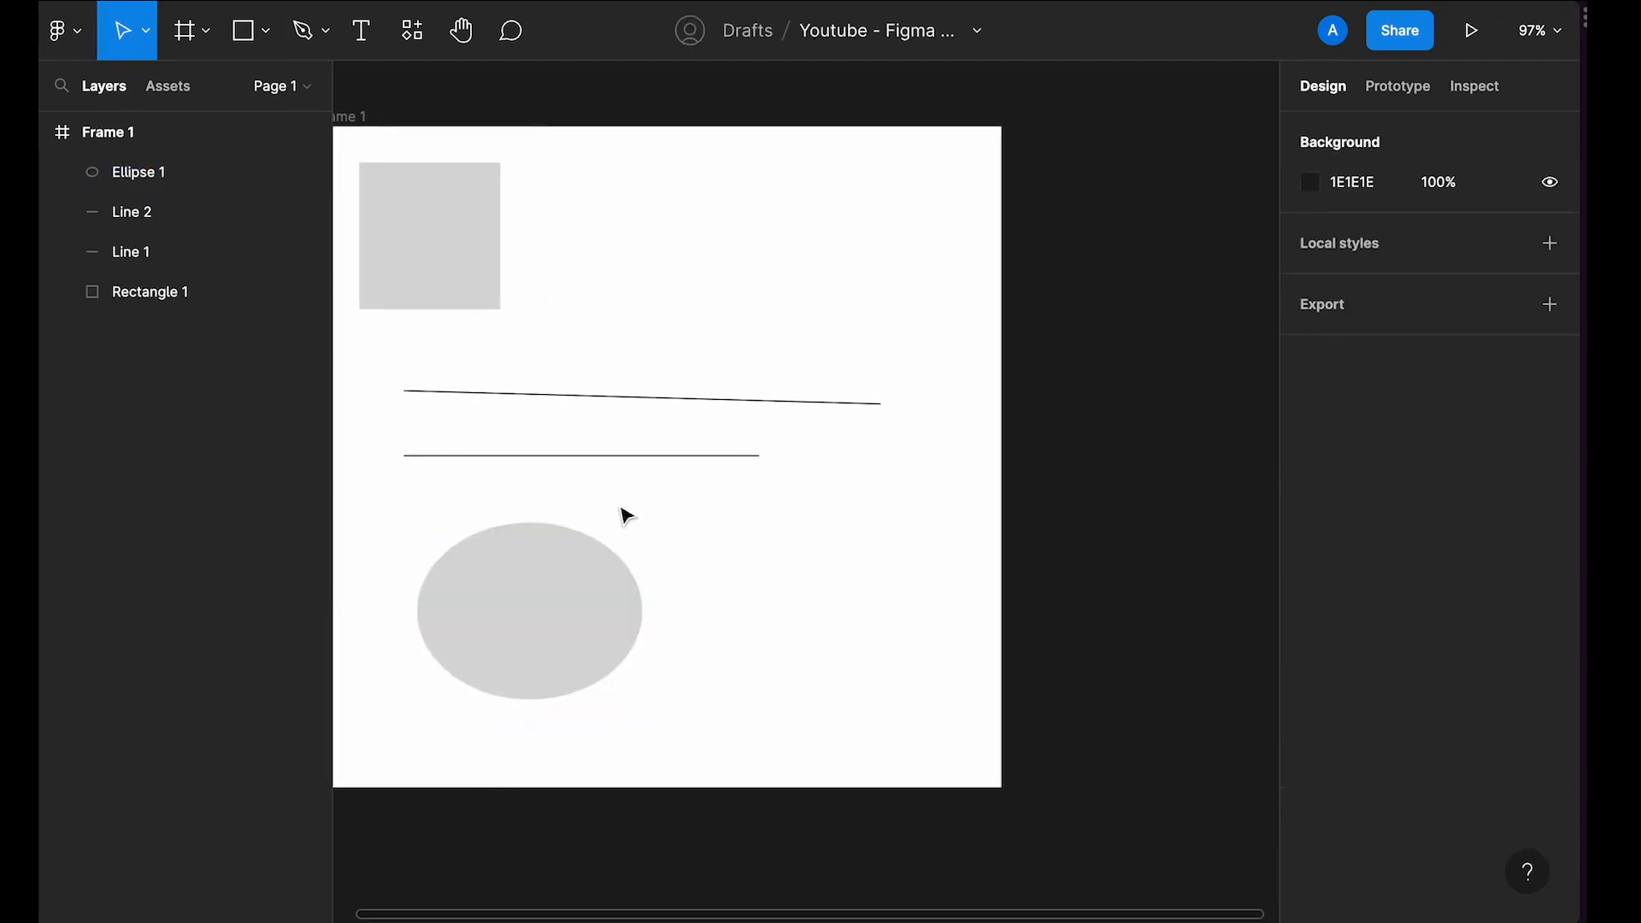
Step: Draw a circle about 170 × 170 to the right of the ellipse
key("o")
left_click_drag(748, 558, 952, 759)
left_click_drag(803, 620, 782, 591)
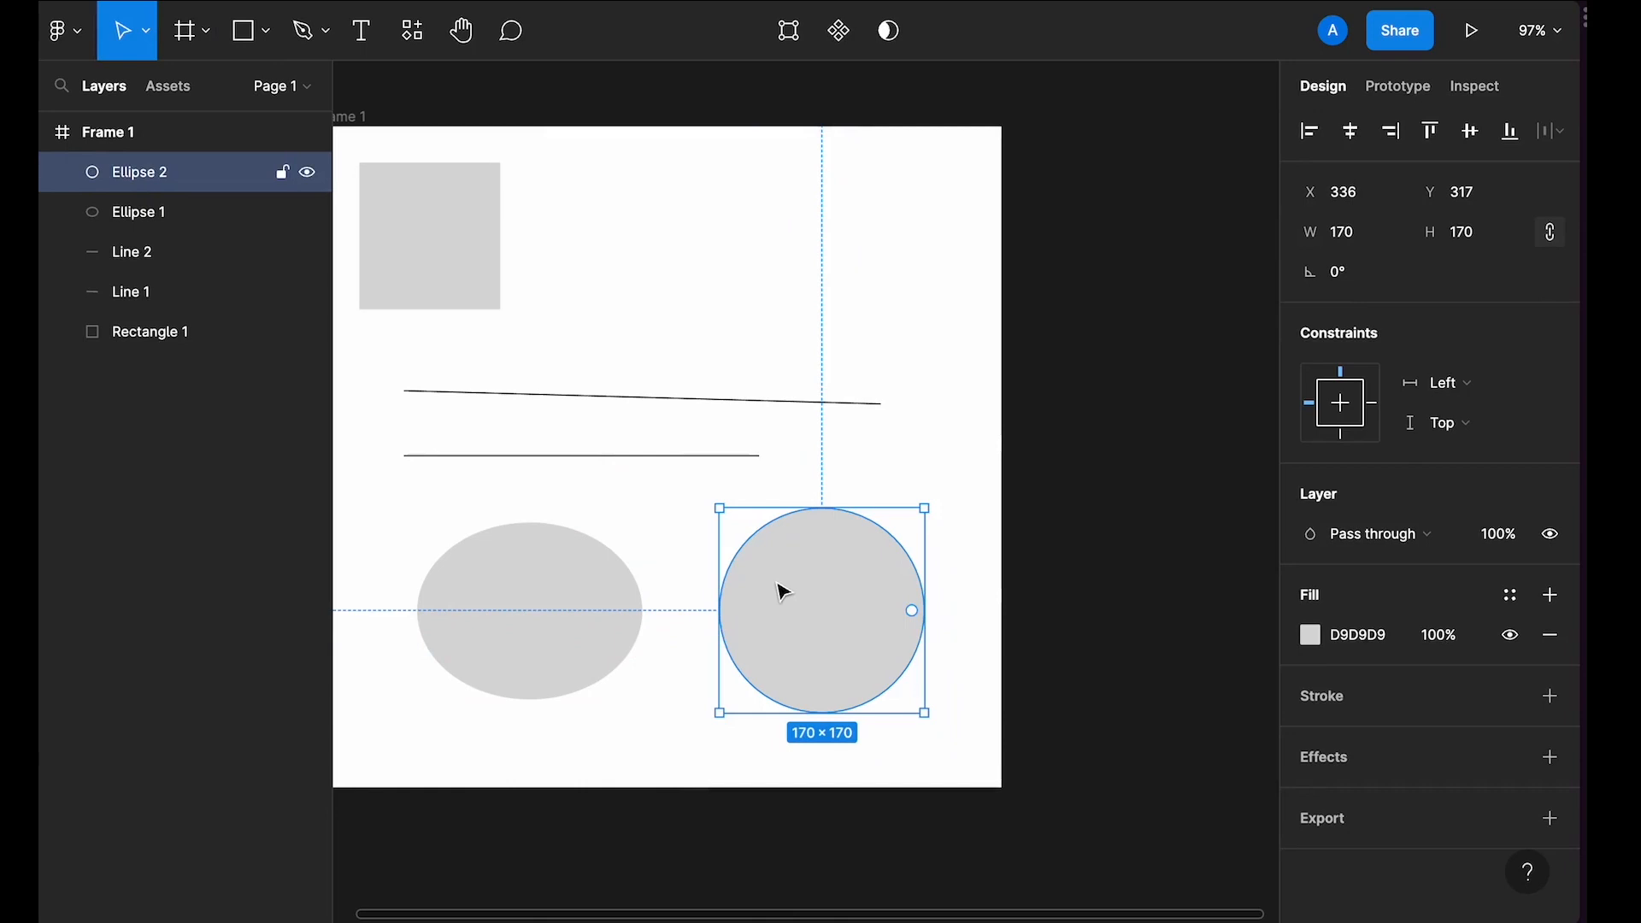
scroll(780, 586, "up", 2)
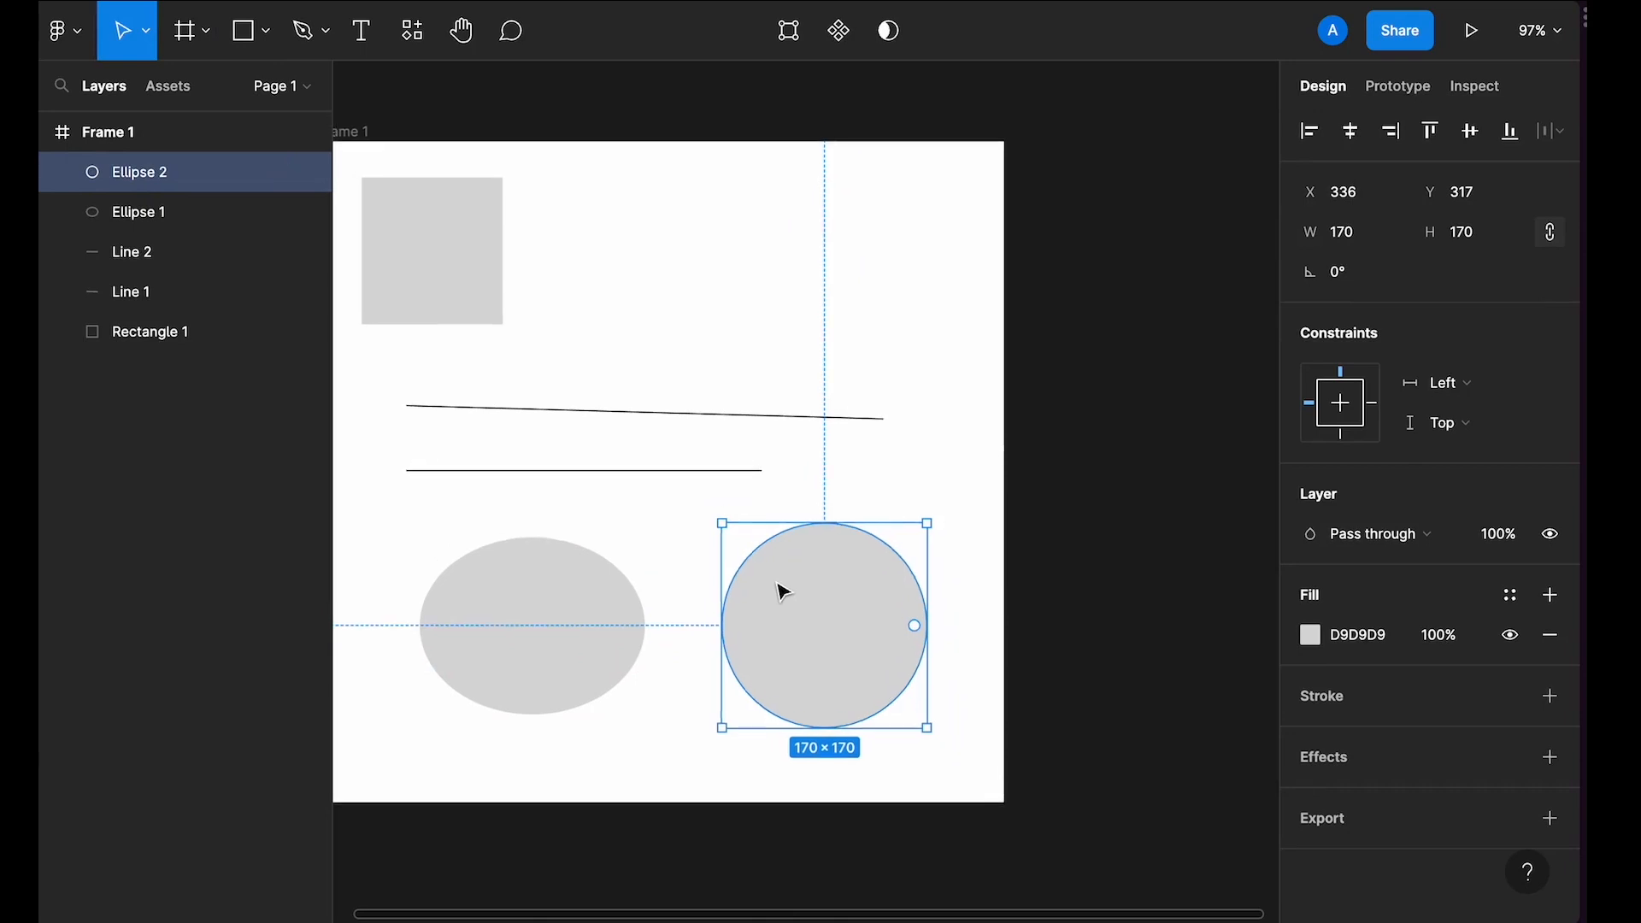
left_click(770, 130)
Step: Add a text layer reading ukfdjbfkdjf to the right of the rectangle
key("t")
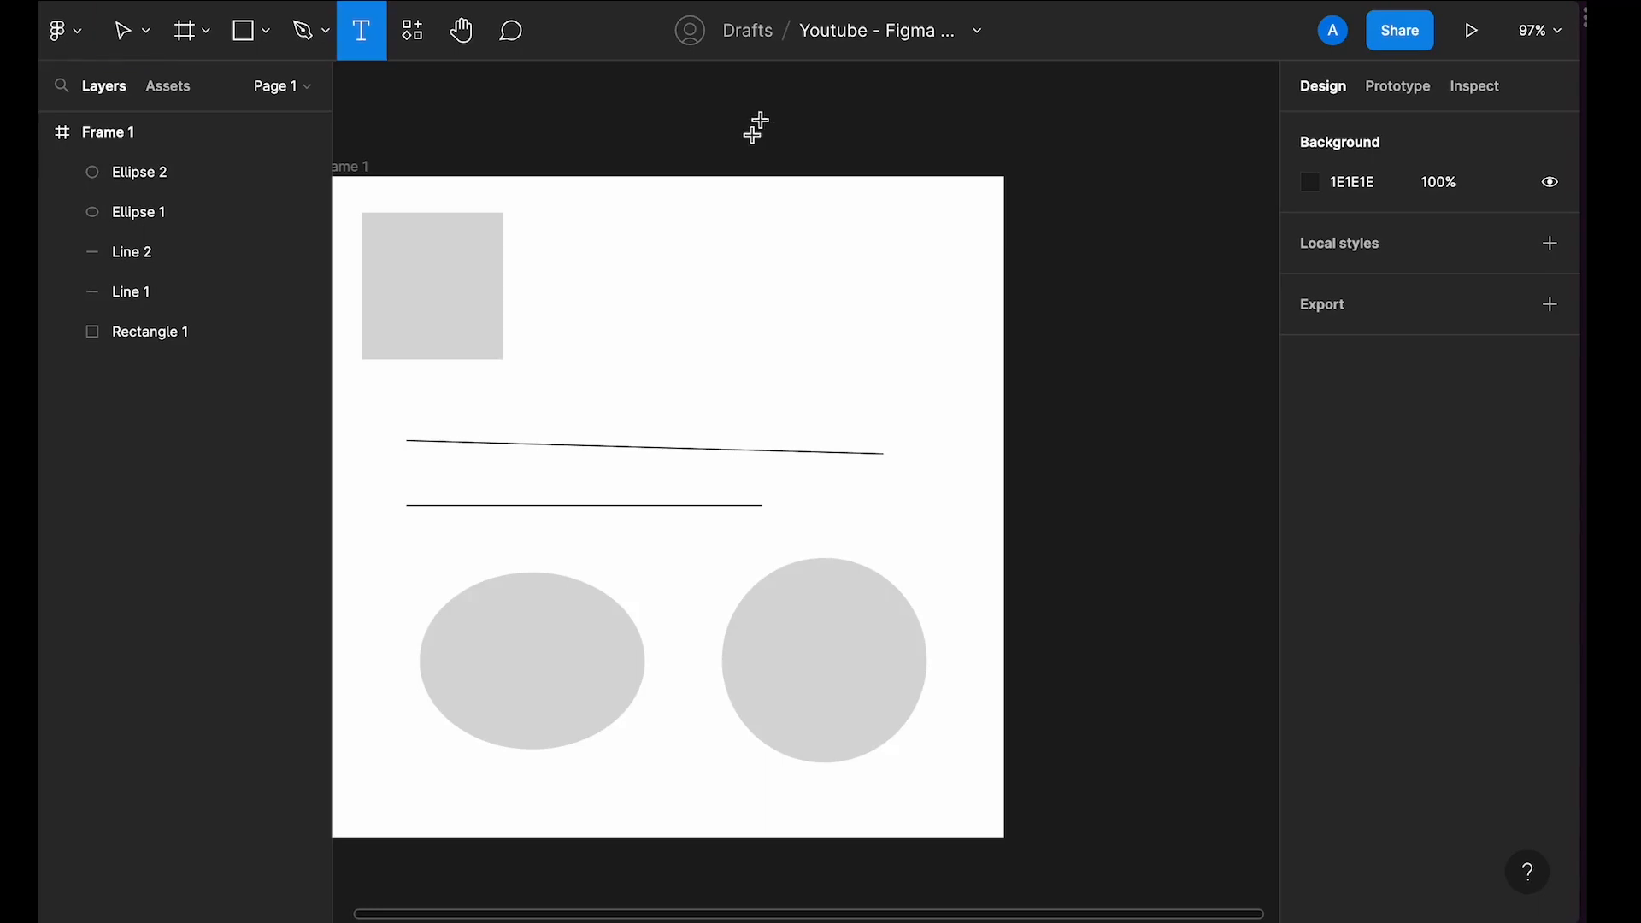
left_click(641, 283)
type("ukfdjbfkdjf")
key("Escape")
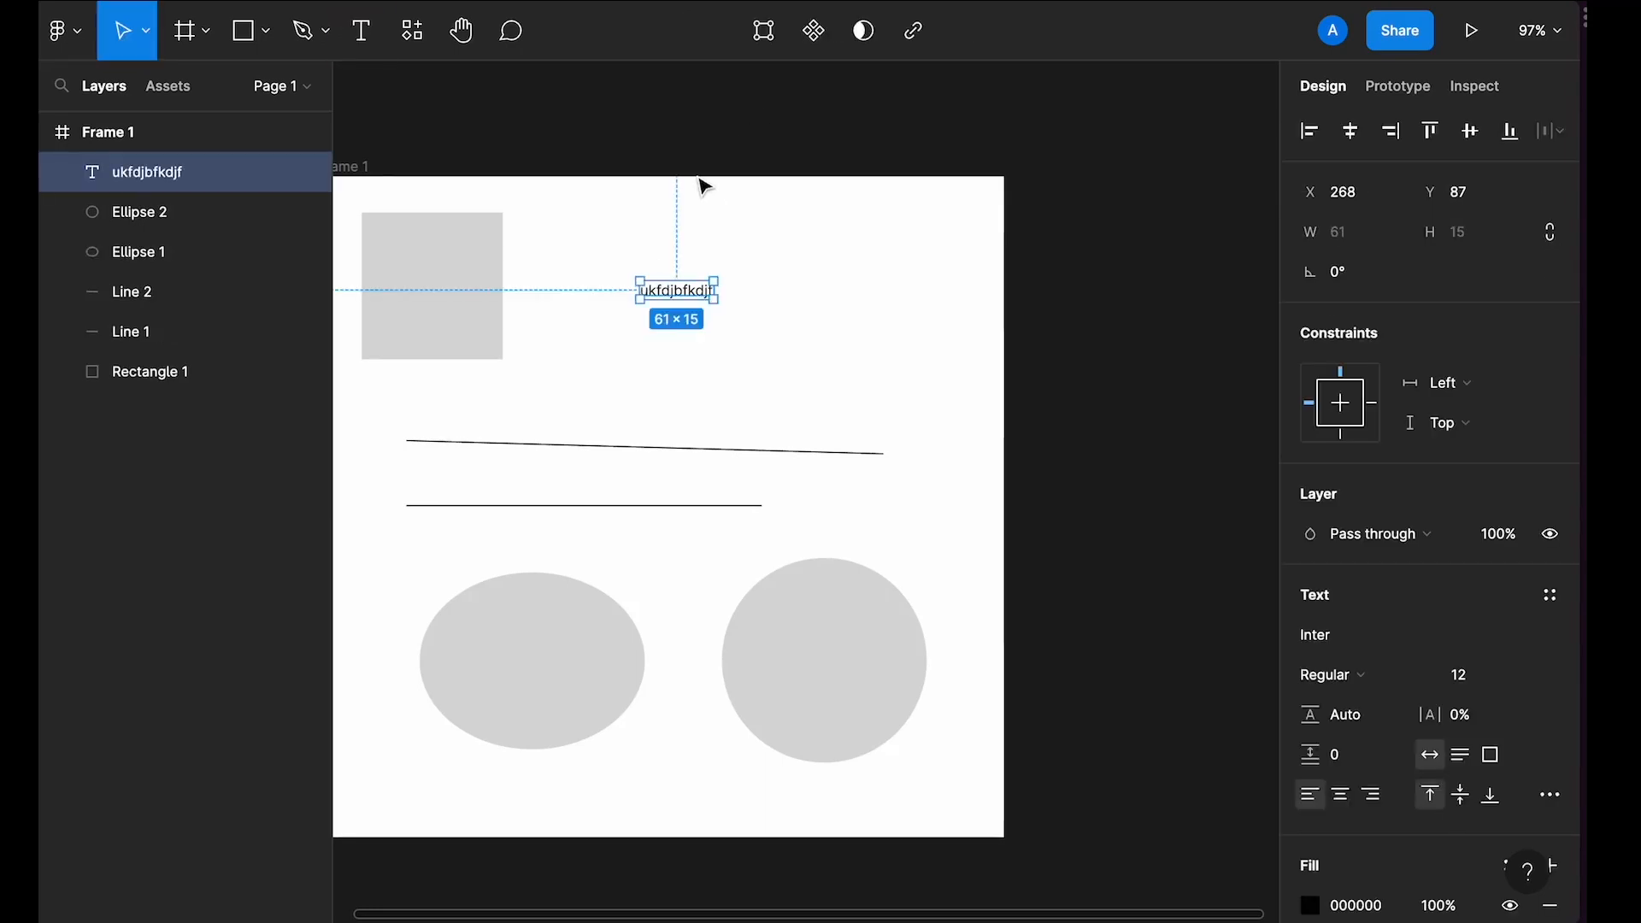
Step: Add a second text layer reading JKsbfasf just above the first text
left_click(366, 44)
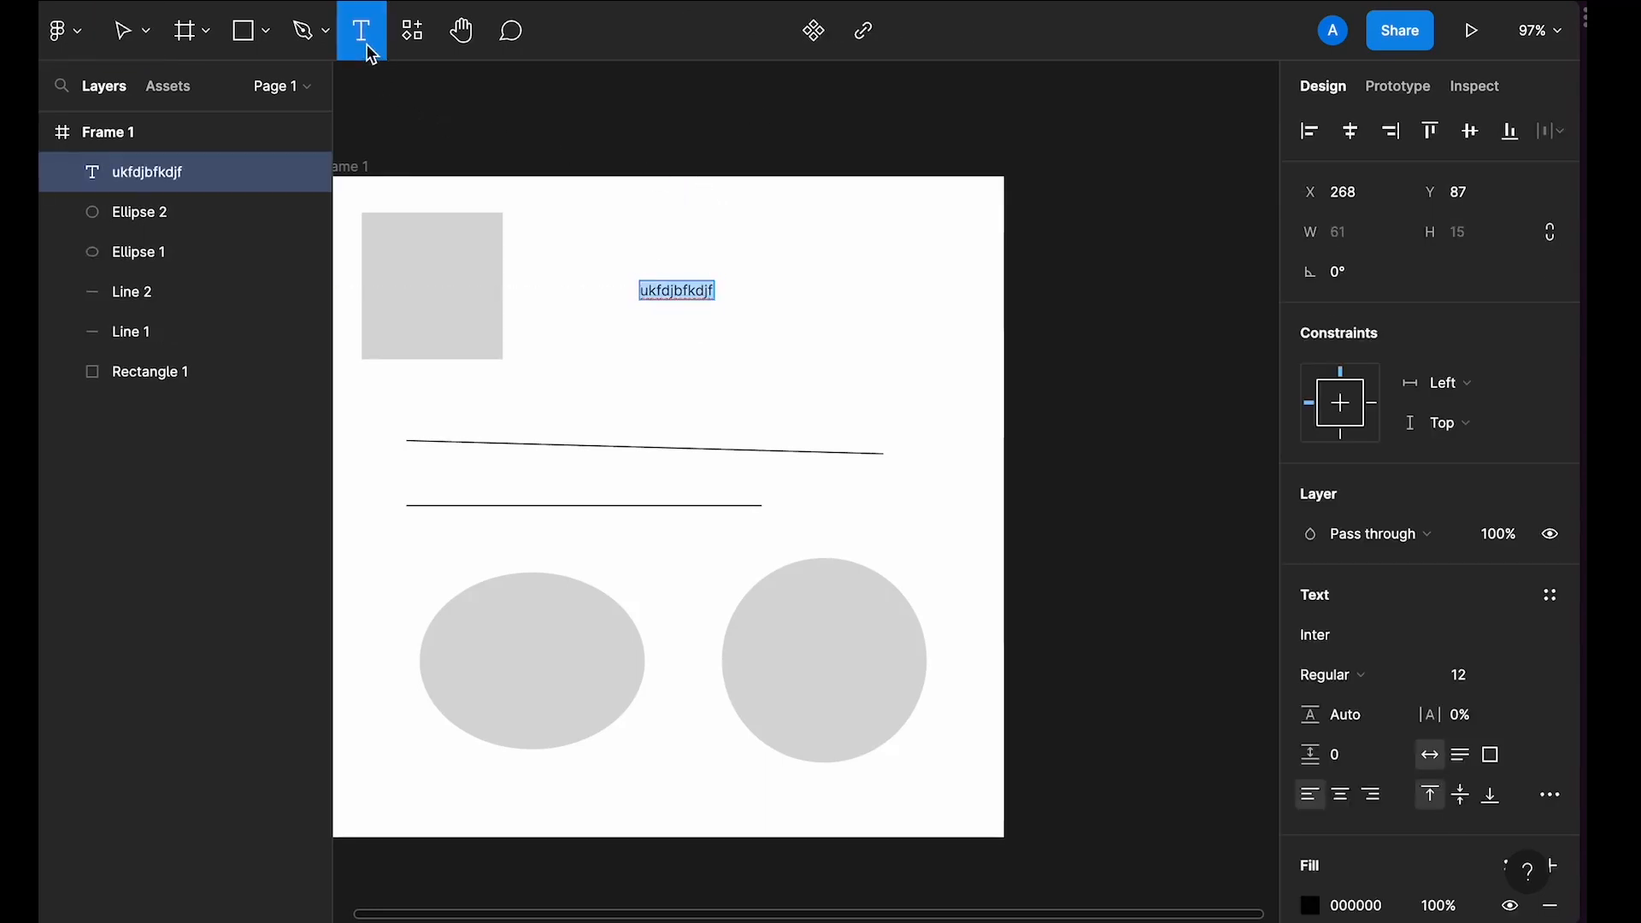
left_click(707, 245)
type("JKsbfasf")
key("Escape")
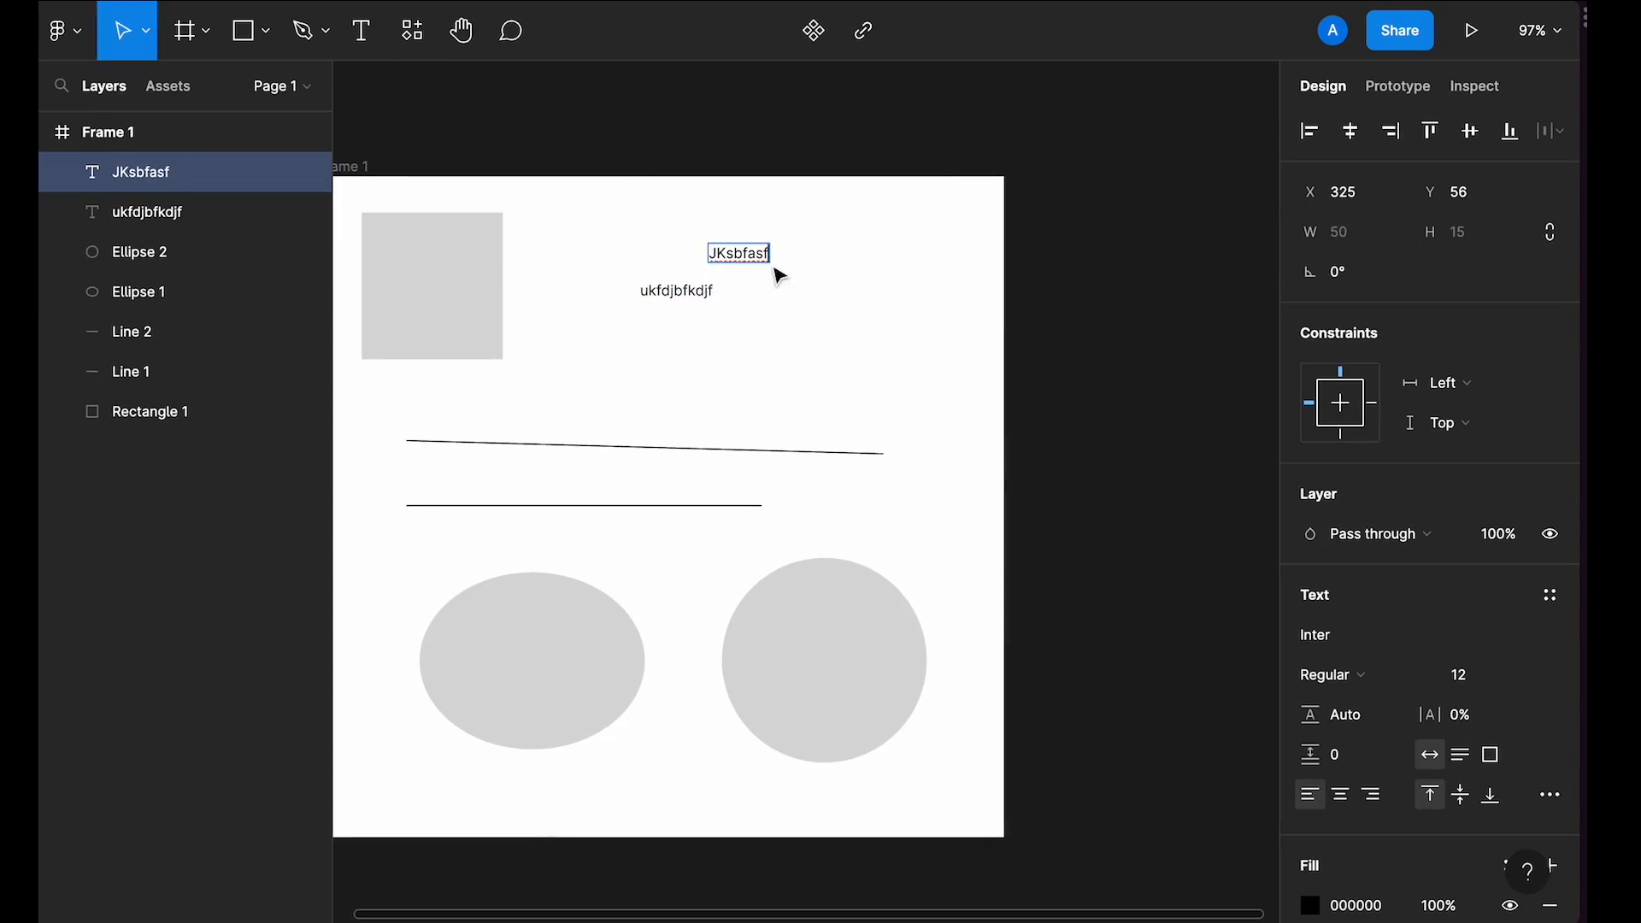
left_click(996, 310)
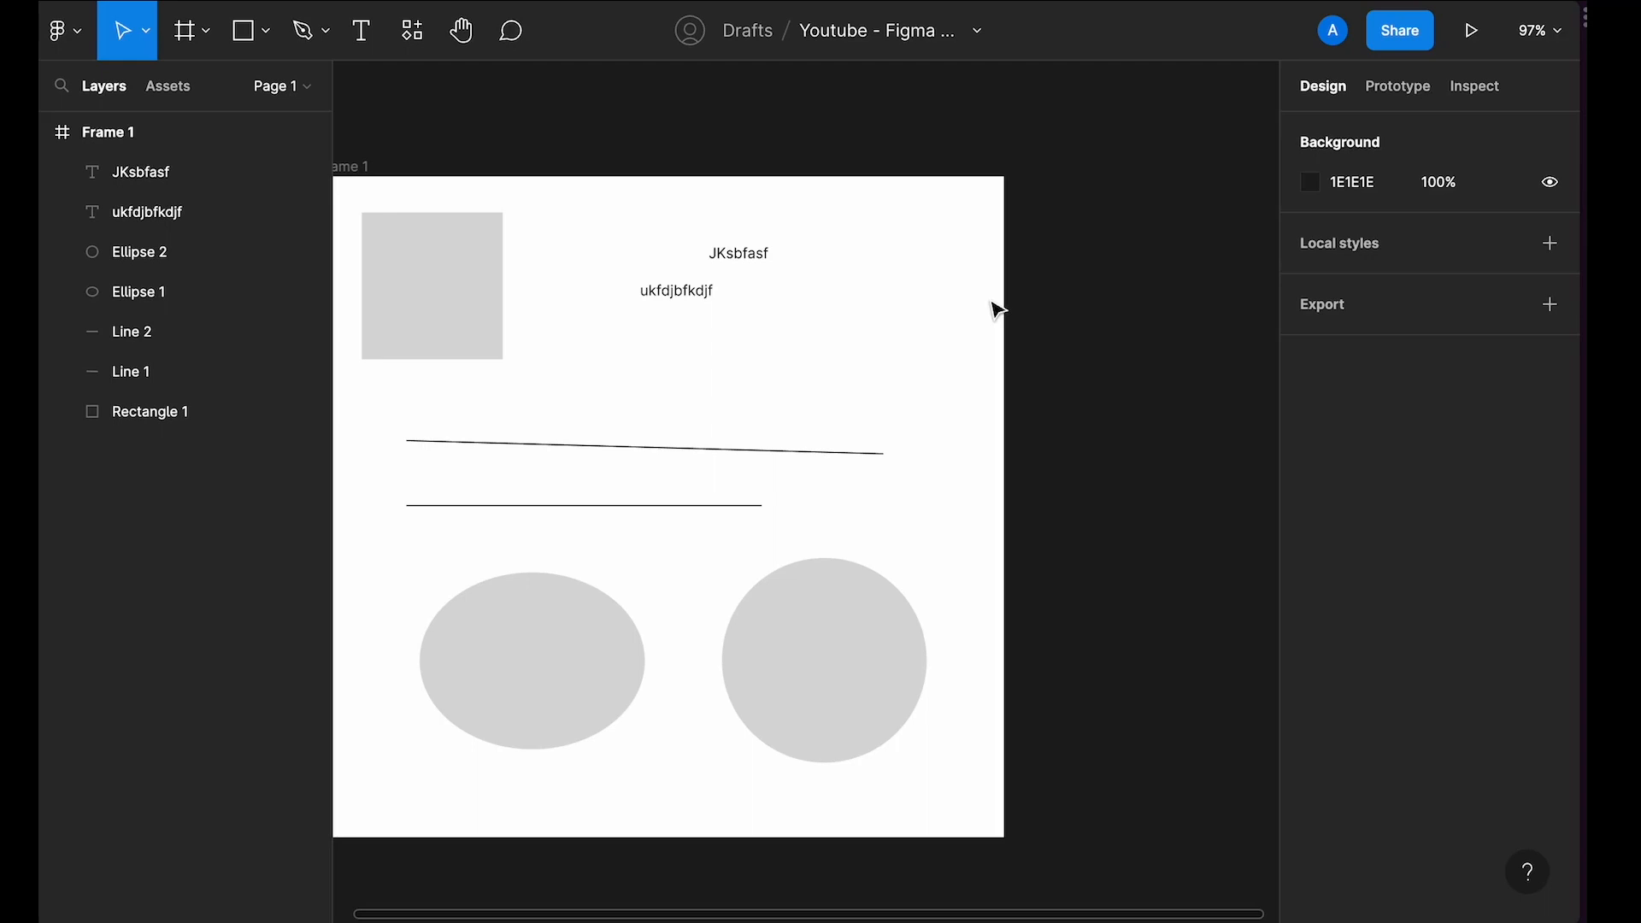
Step: Pan around the canvas with the Hand tool to reposition the frame in view
scroll(991, 308, "left", 3)
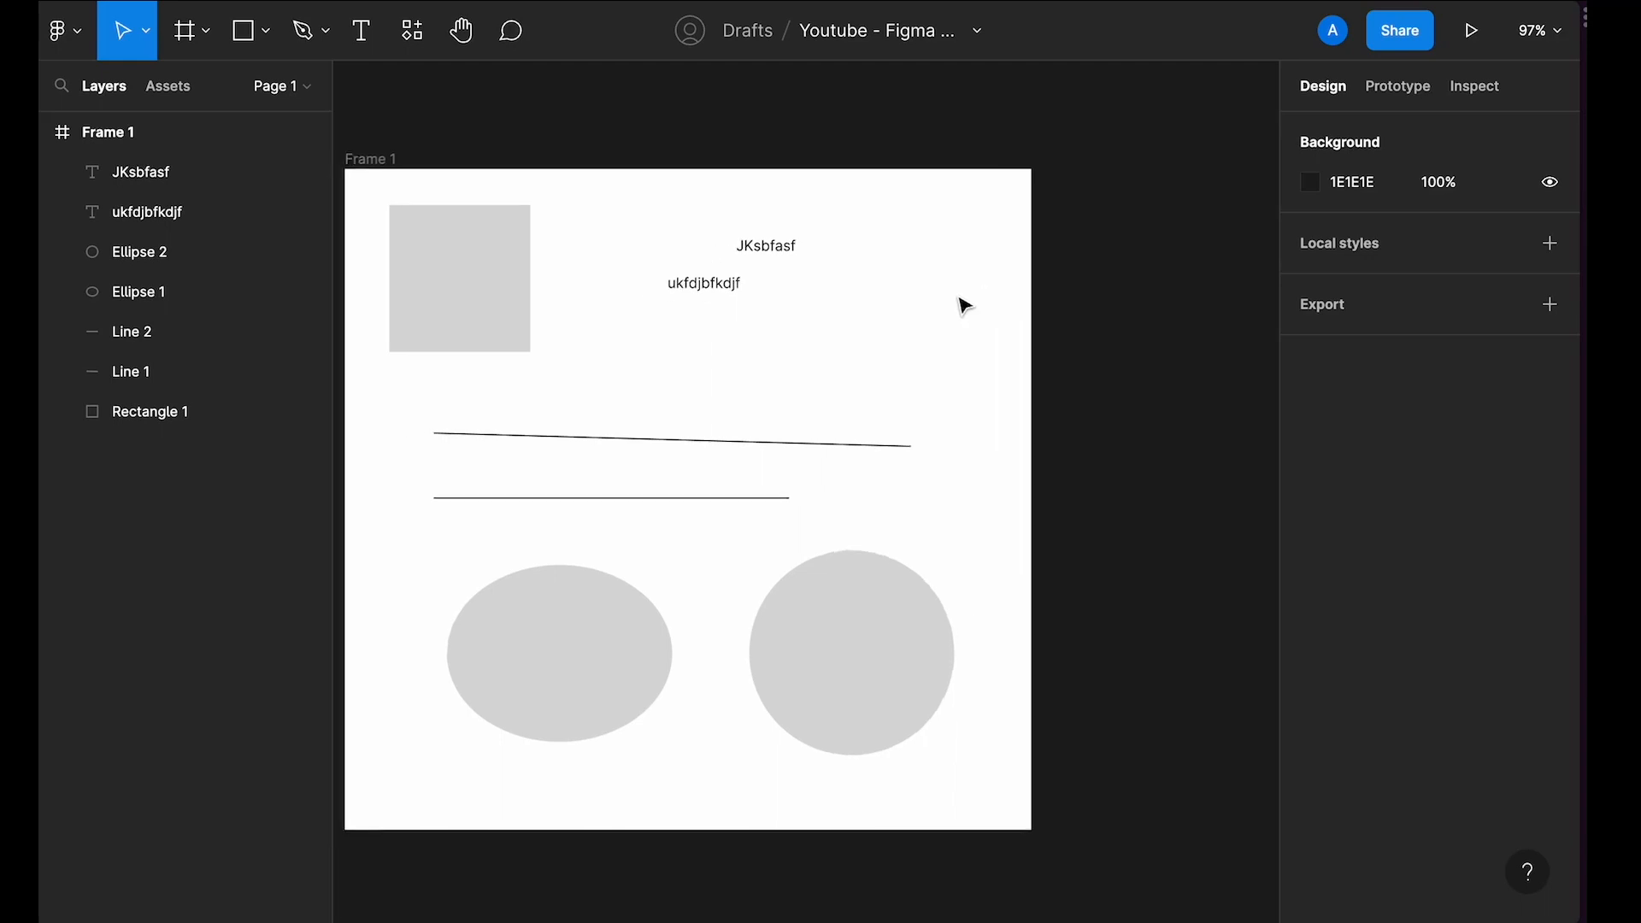
left_click(466, 42)
left_click_drag(852, 301, 801, 293)
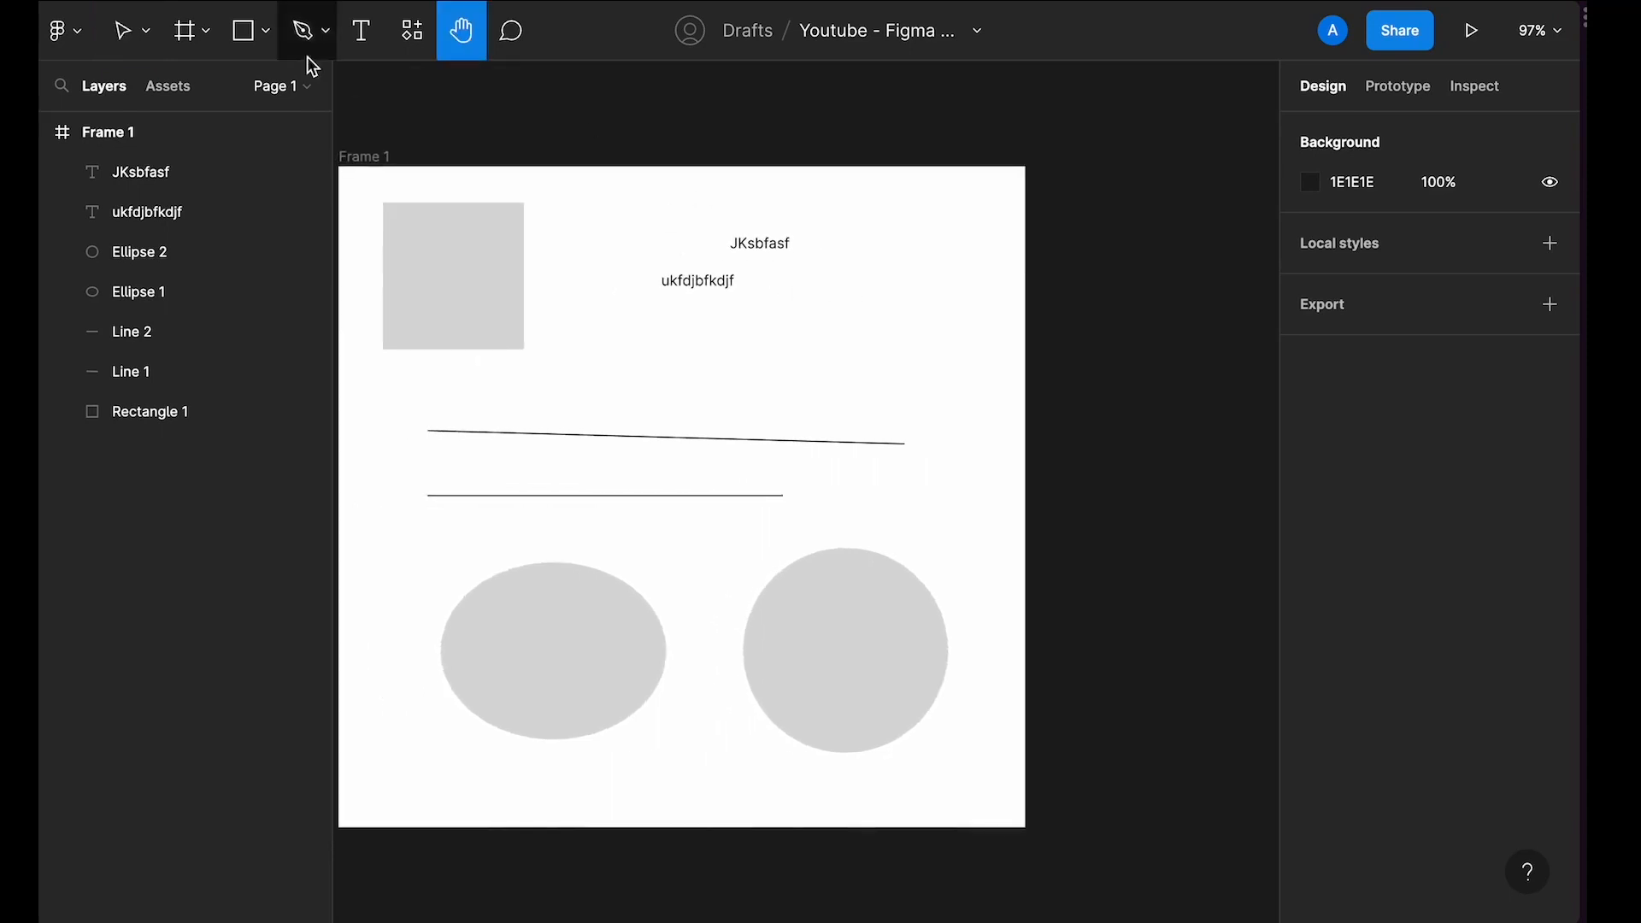
left_click(118, 52)
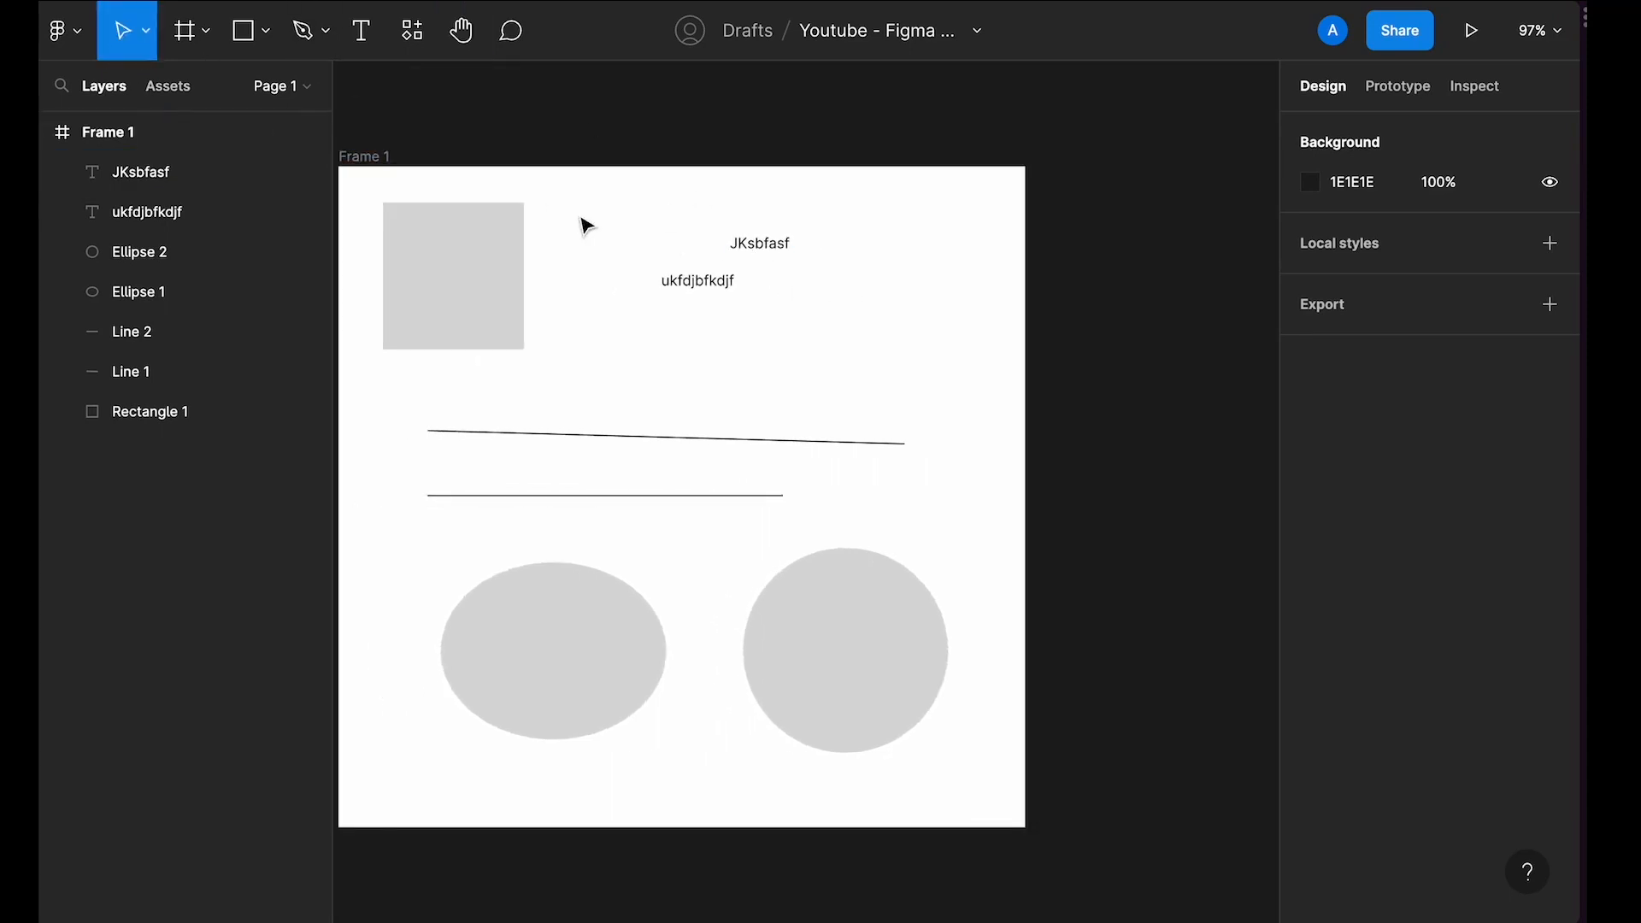
key("h")
left_click_drag(865, 296, 839, 219)
scroll(838, 219, "up", 3)
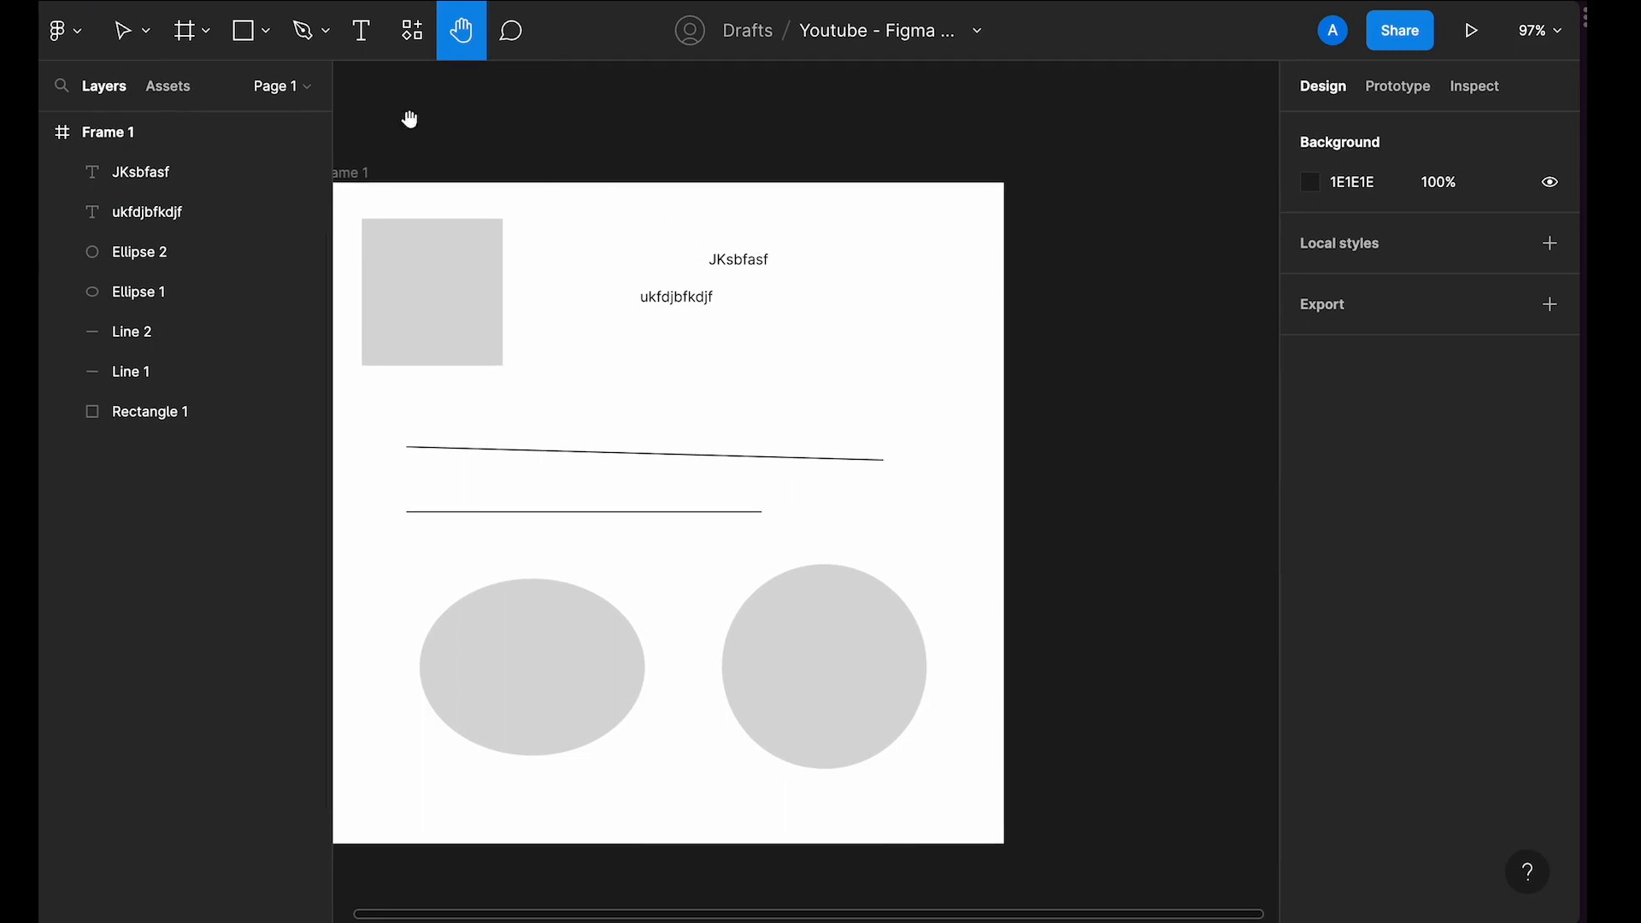
left_click(123, 34)
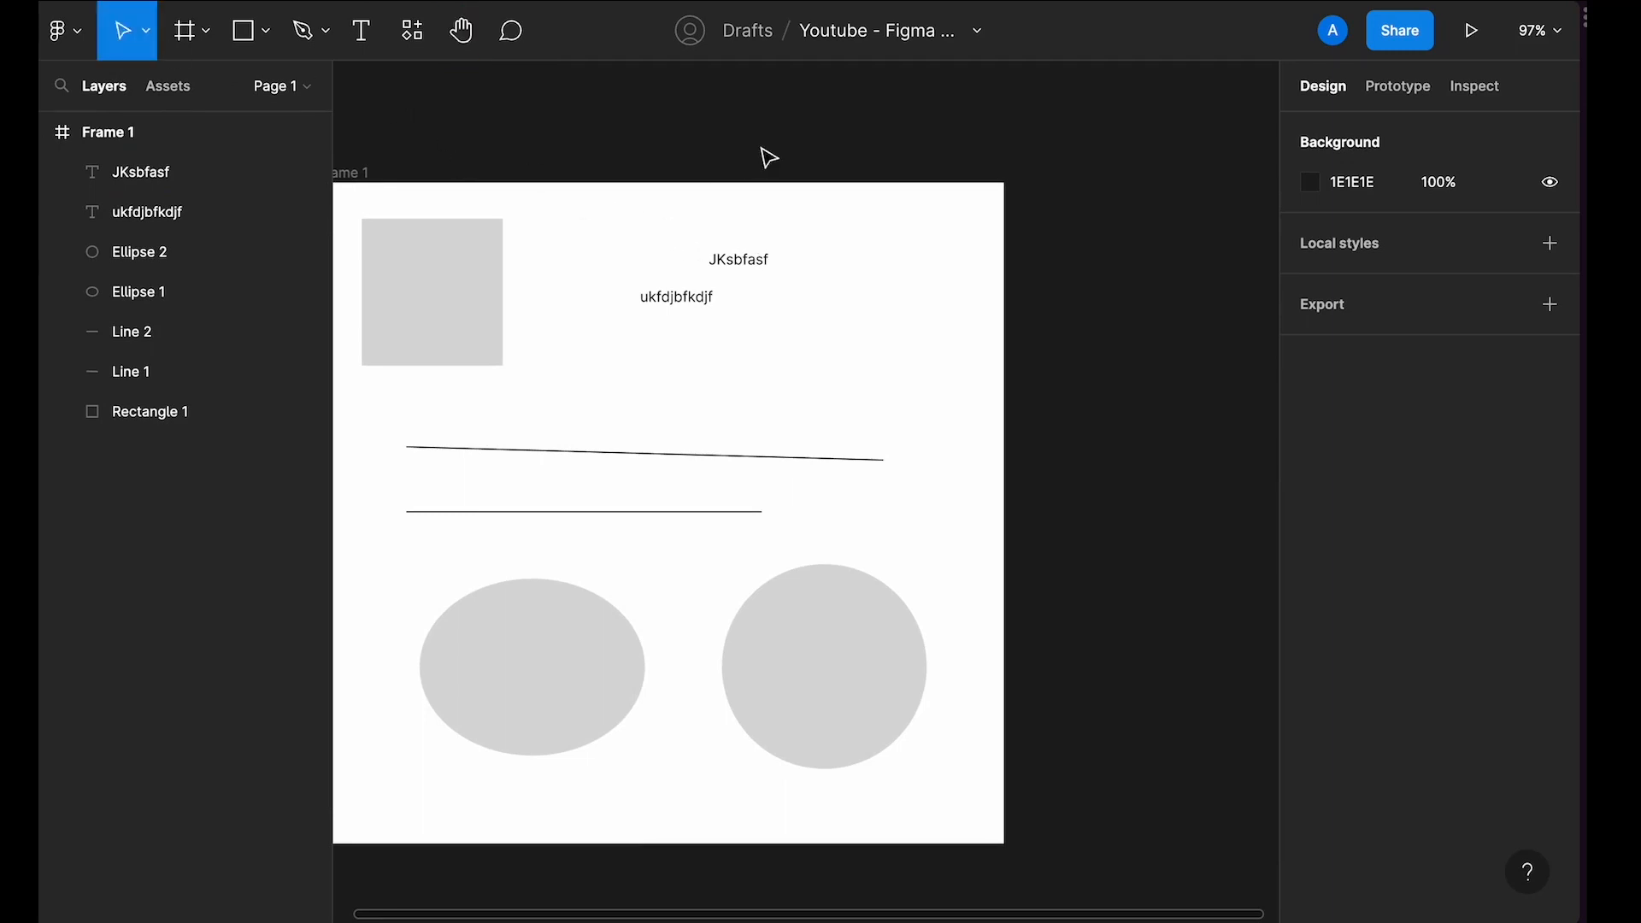
scroll(769, 157, "left", 1)
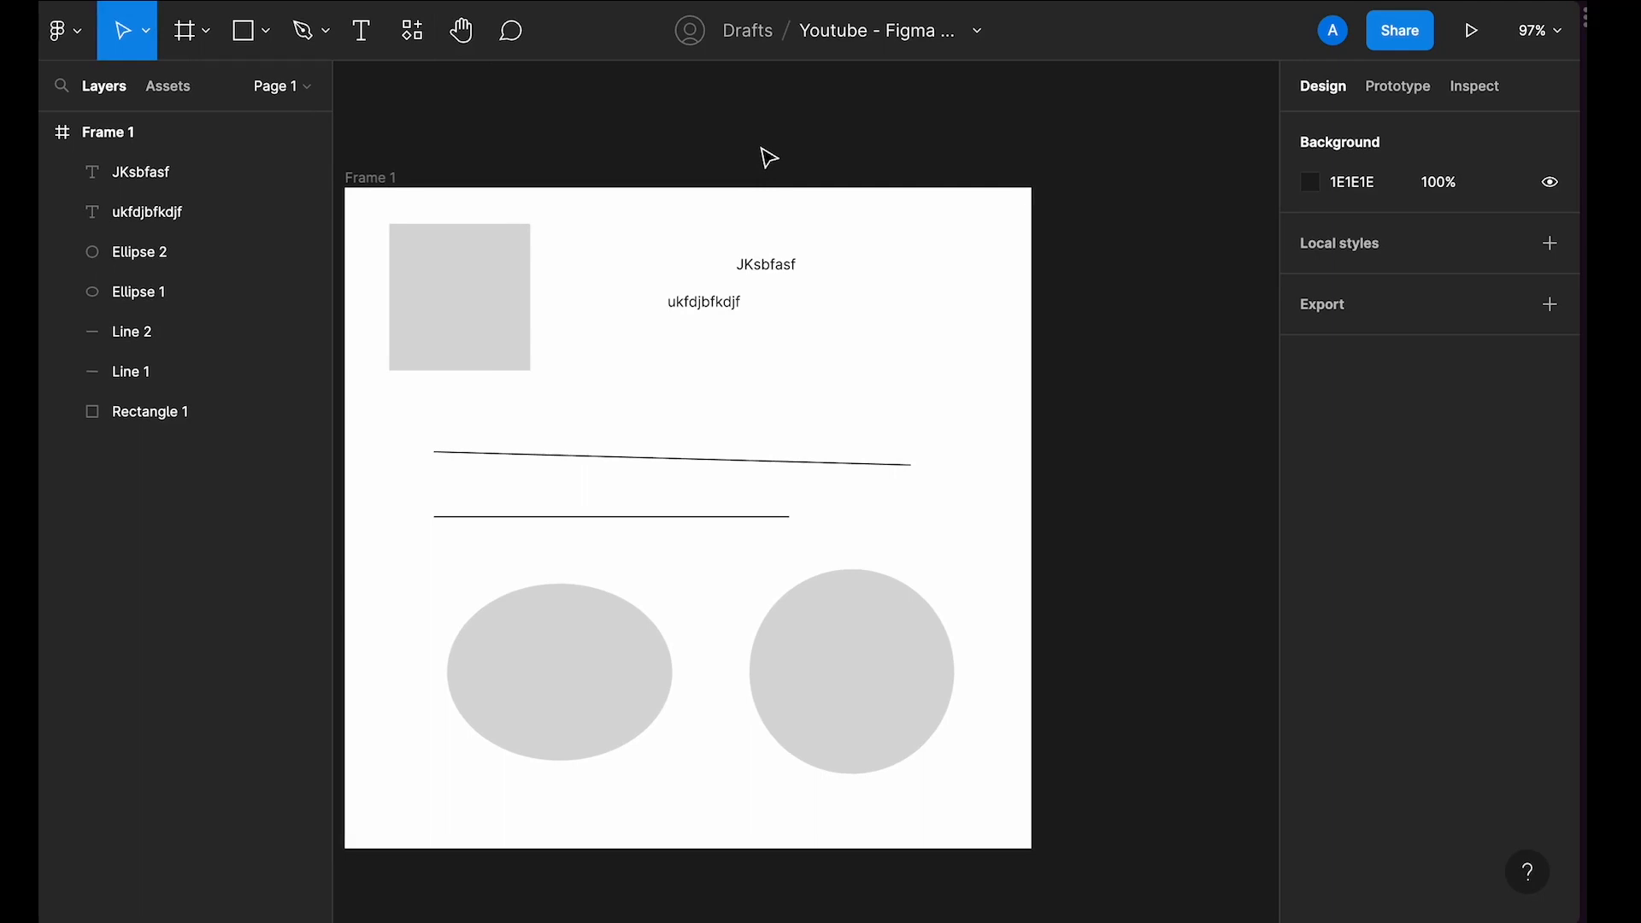
key("space")
left_click_drag(718, 183, 796, 177)
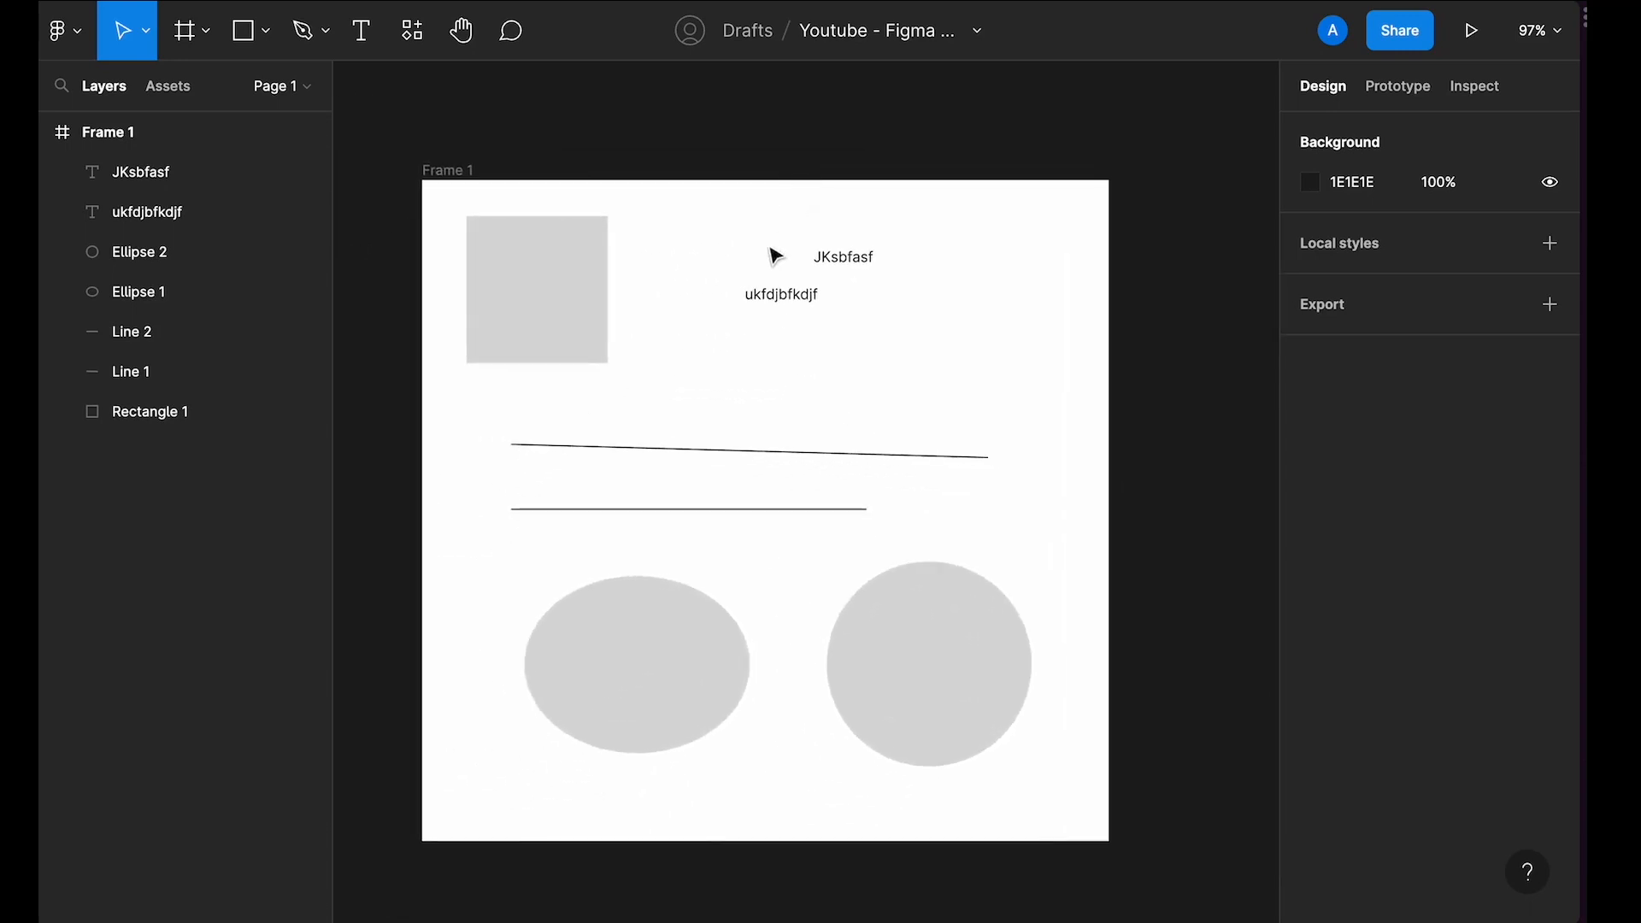
Step: Open the Move tool's options to see the Move and Scale choices
left_click(783, 296)
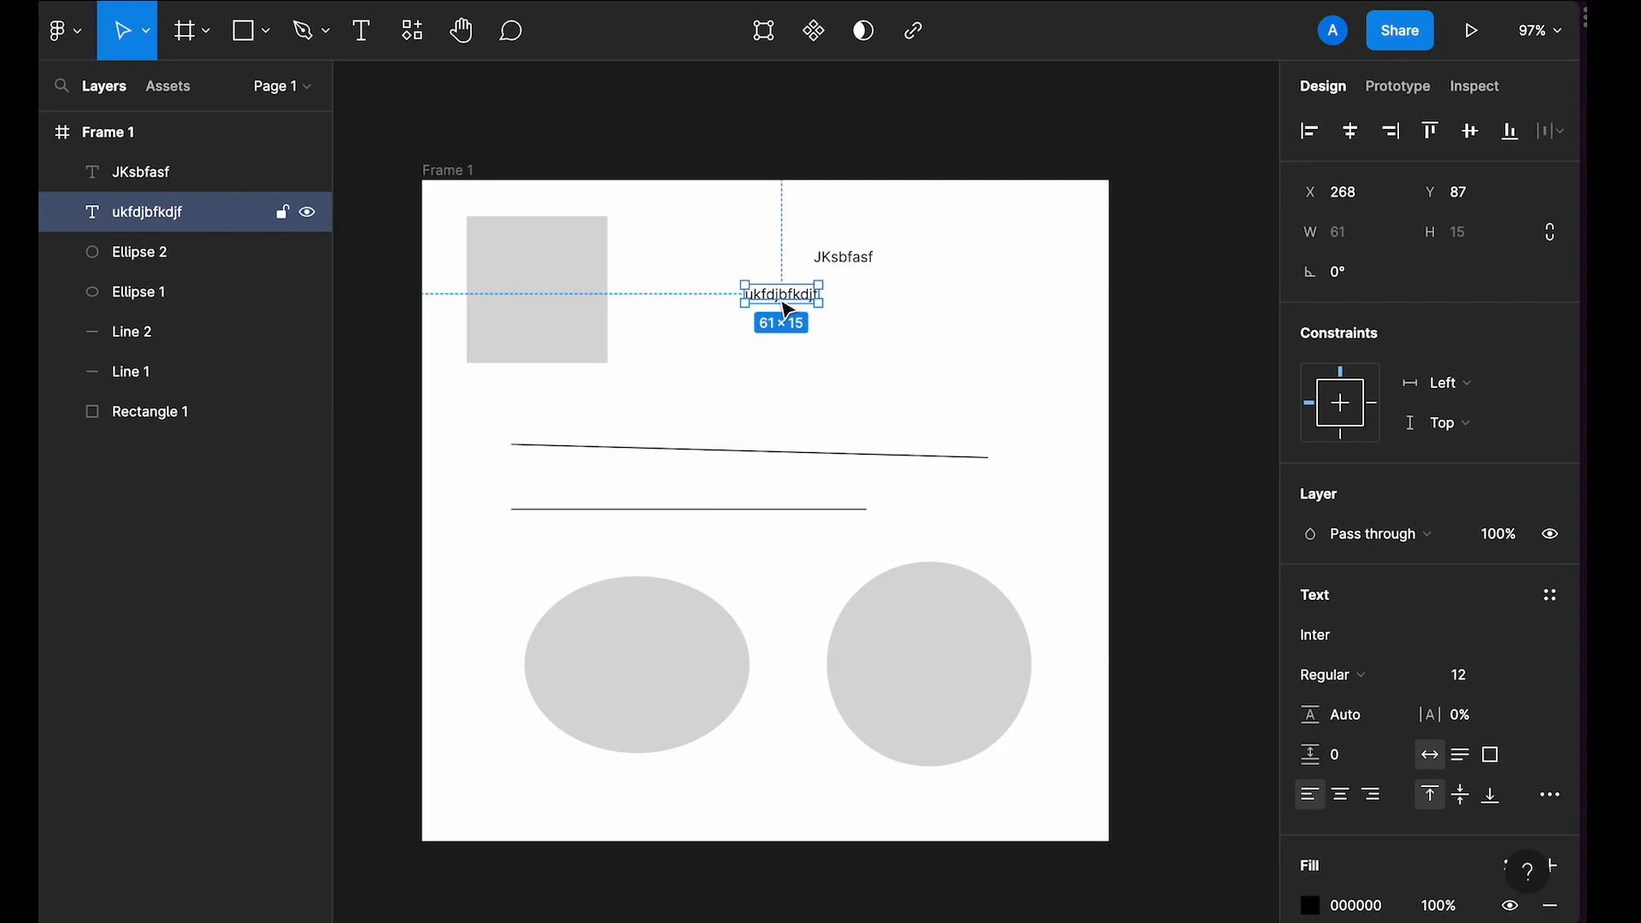
left_click(145, 34)
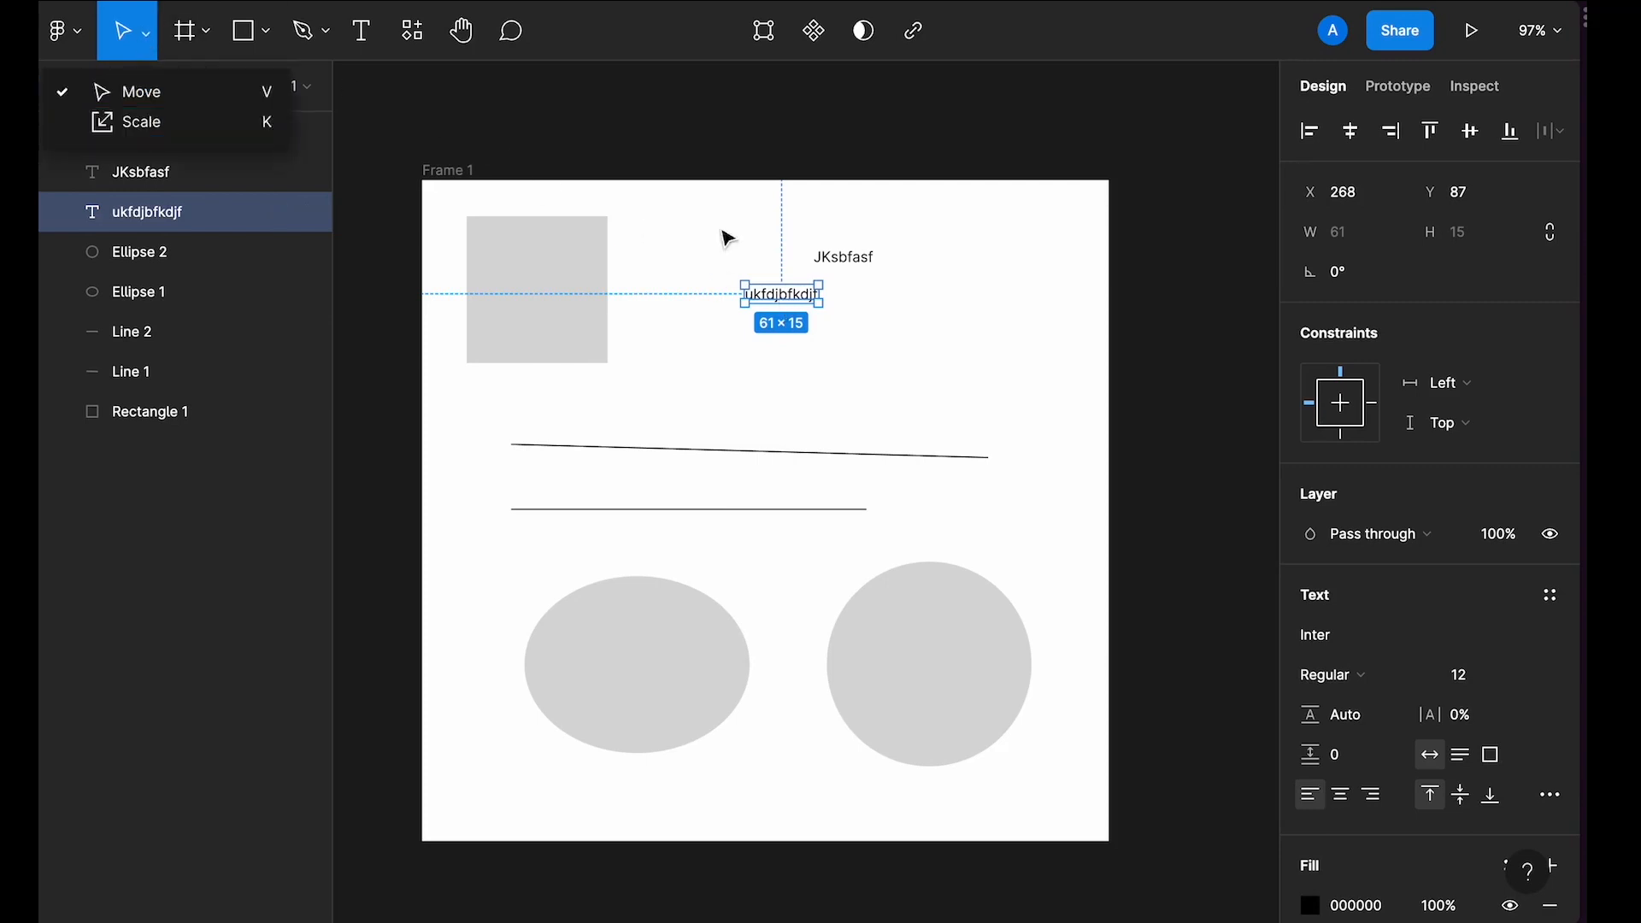
left_click(751, 253)
scroll(754, 253, "down", 1)
scroll(618, 283, "up", 2)
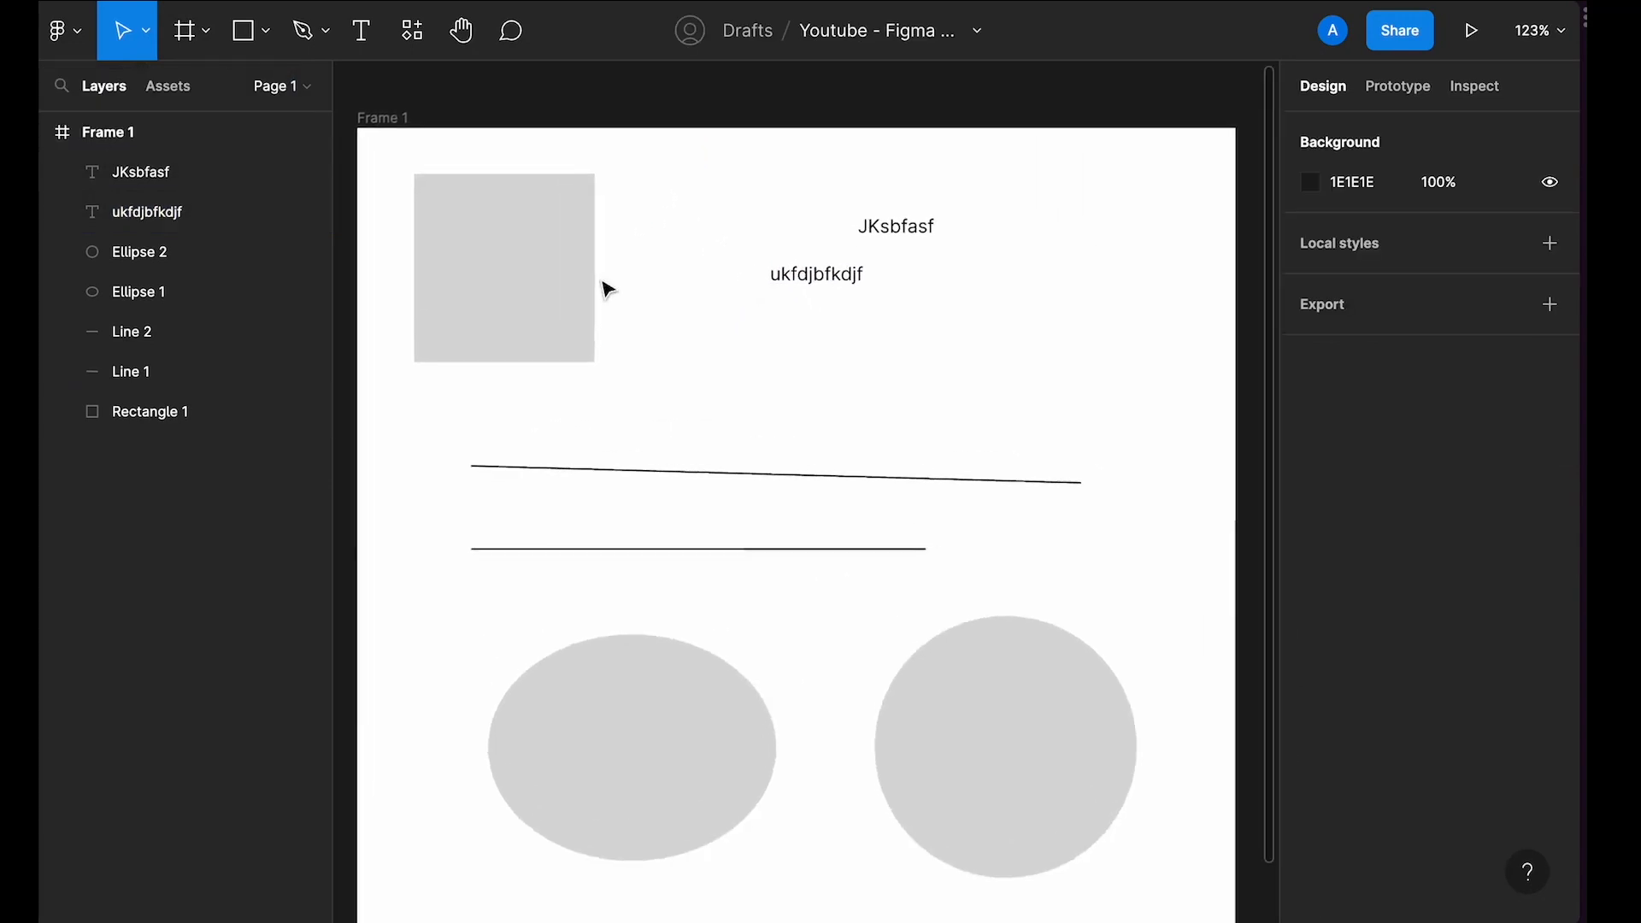
Step: Resize the rectangle by dragging its edges to about 120 × 74
left_click(588, 284)
scroll(585, 284, "up", 2)
scroll(524, 282, "up", 2)
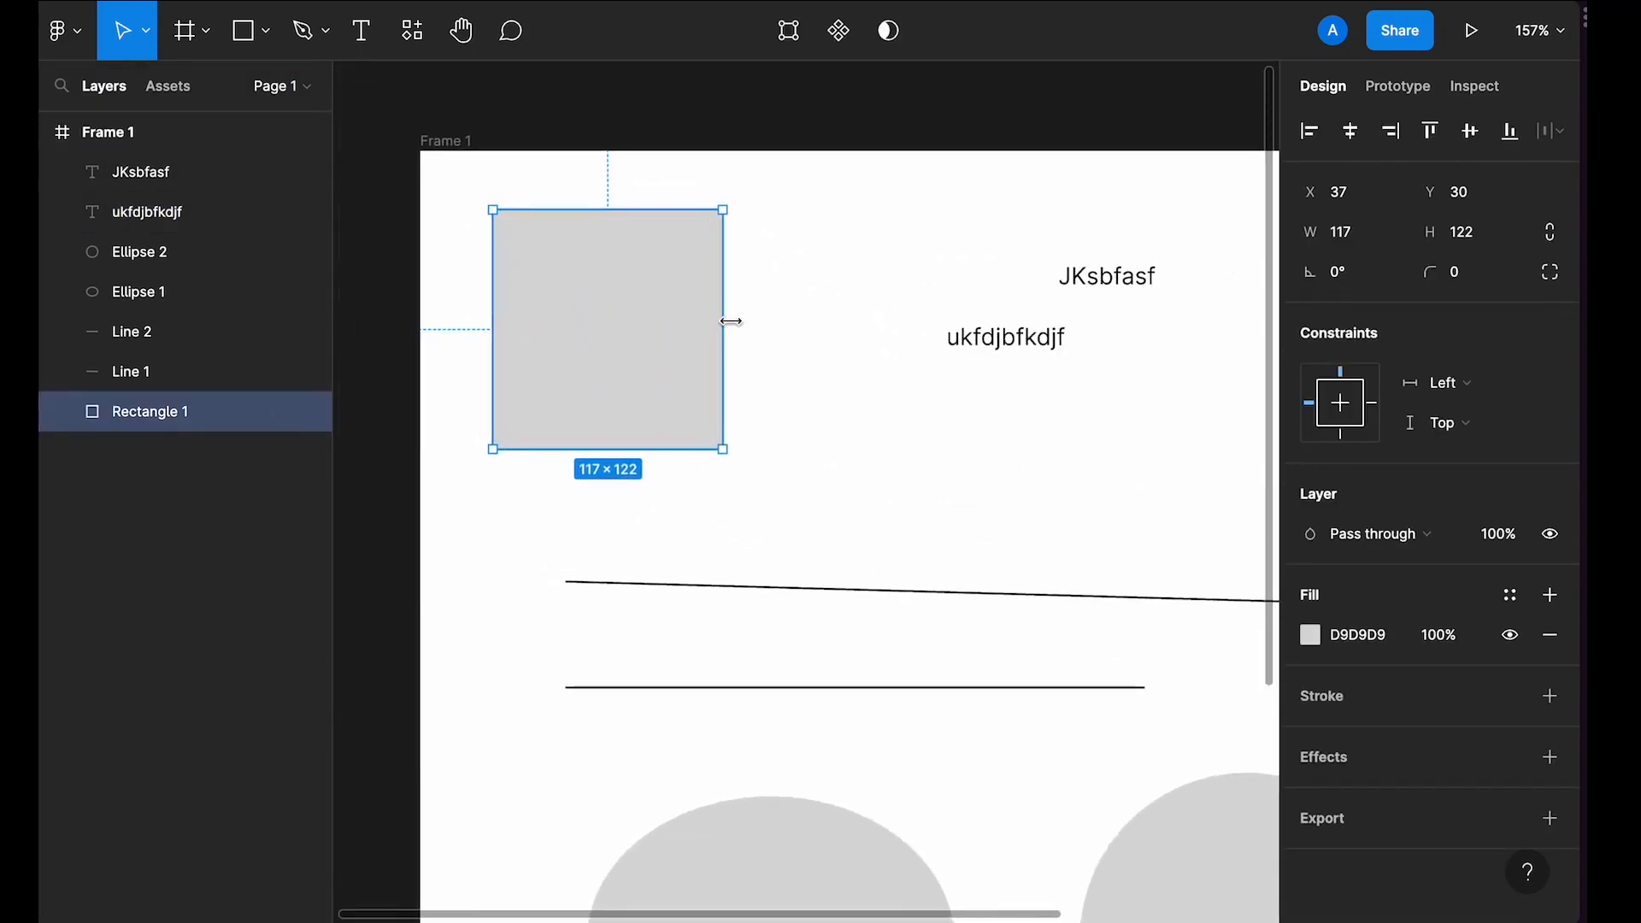
mouse_move(726, 321)
left_mouse_down()
mouse_move(938, 319)
mouse_move(724, 340)
left_mouse_up()
left_click_drag(647, 448, 666, 371)
left_click_drag(493, 322, 499, 282)
mouse_move(574, 209)
left_mouse_down()
mouse_move(575, 171)
mouse_move(583, 225)
left_mouse_up()
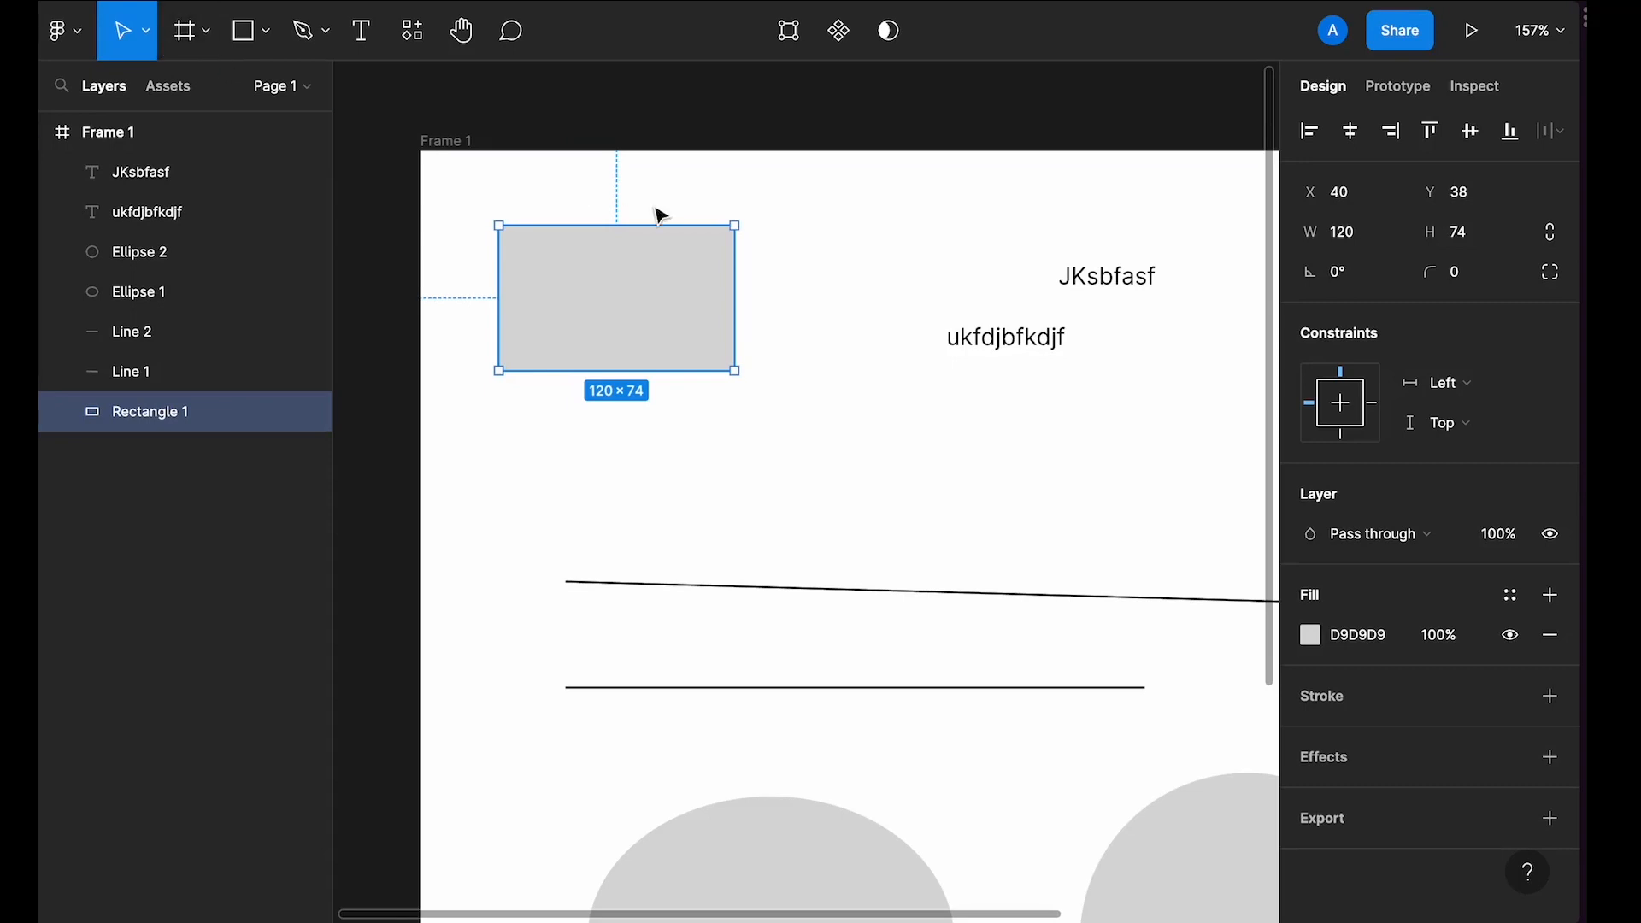
Step: Scale the rectangle proportionally to 1.02x with the Scale tool, then return to the Move tool
key("k")
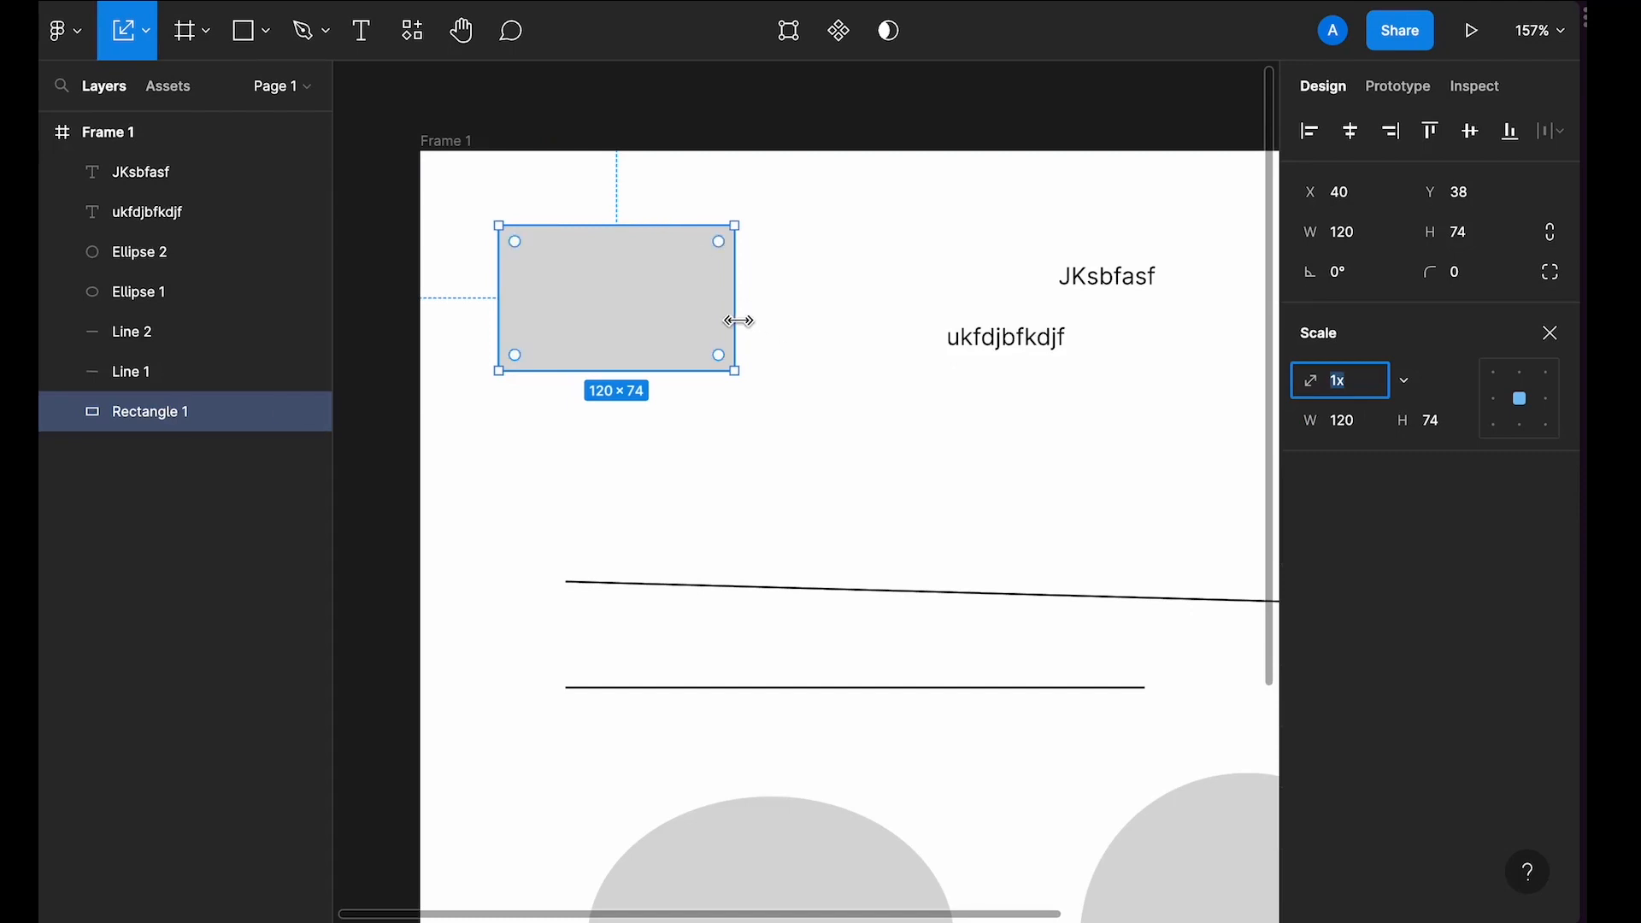
mouse_move(735, 319)
left_mouse_down()
mouse_move(1034, 287)
mouse_move(738, 291)
left_mouse_up()
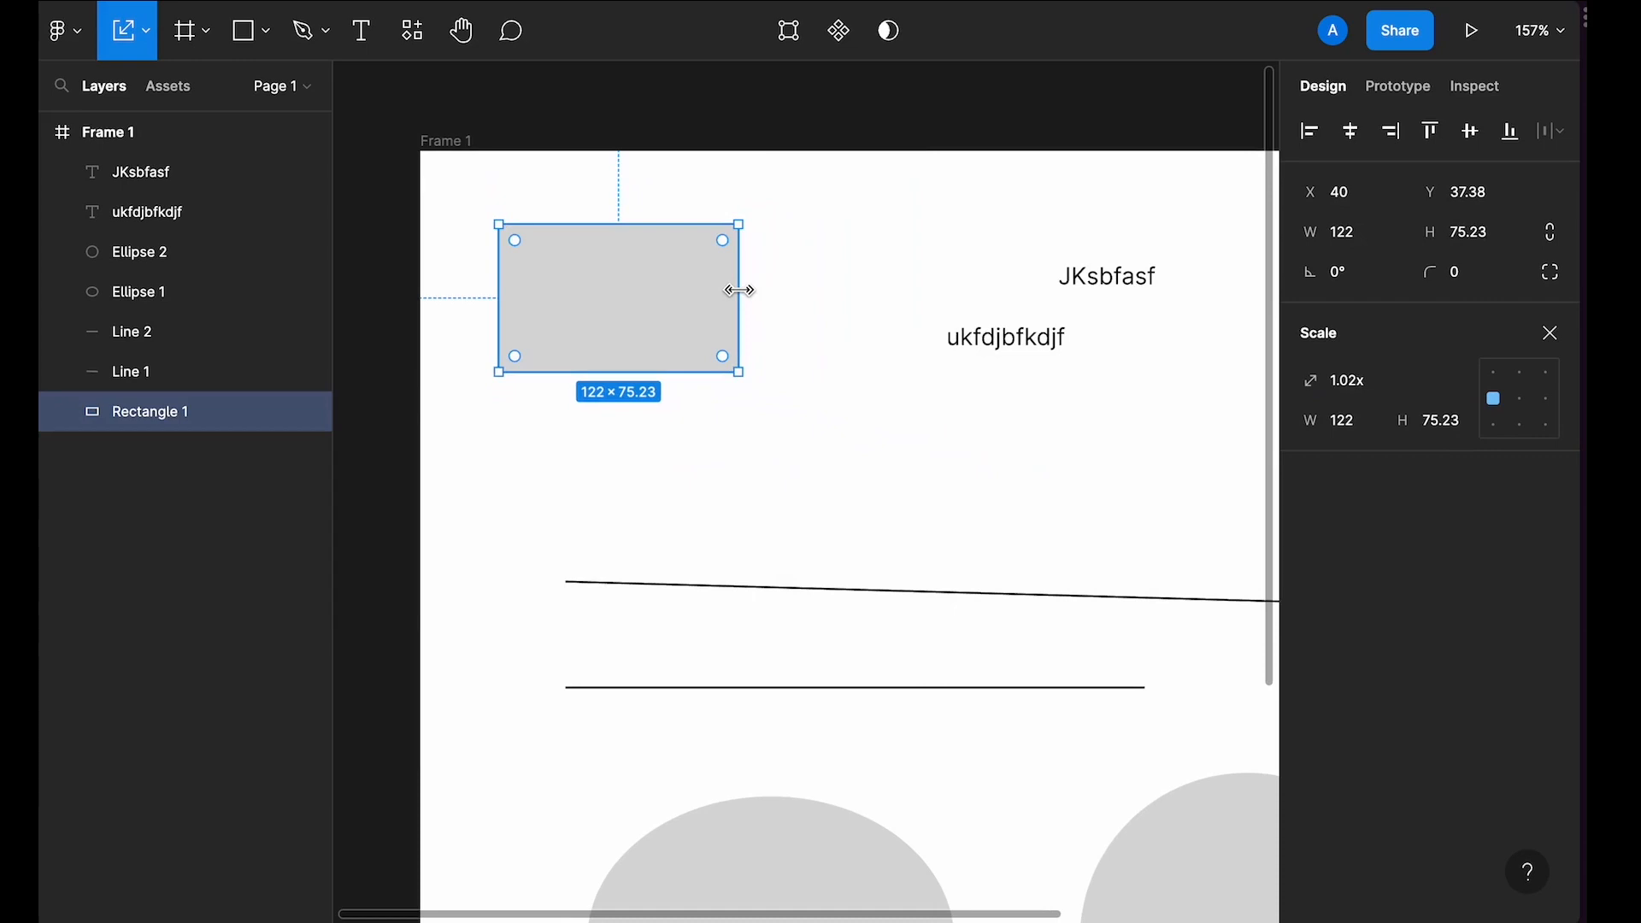
key("v")
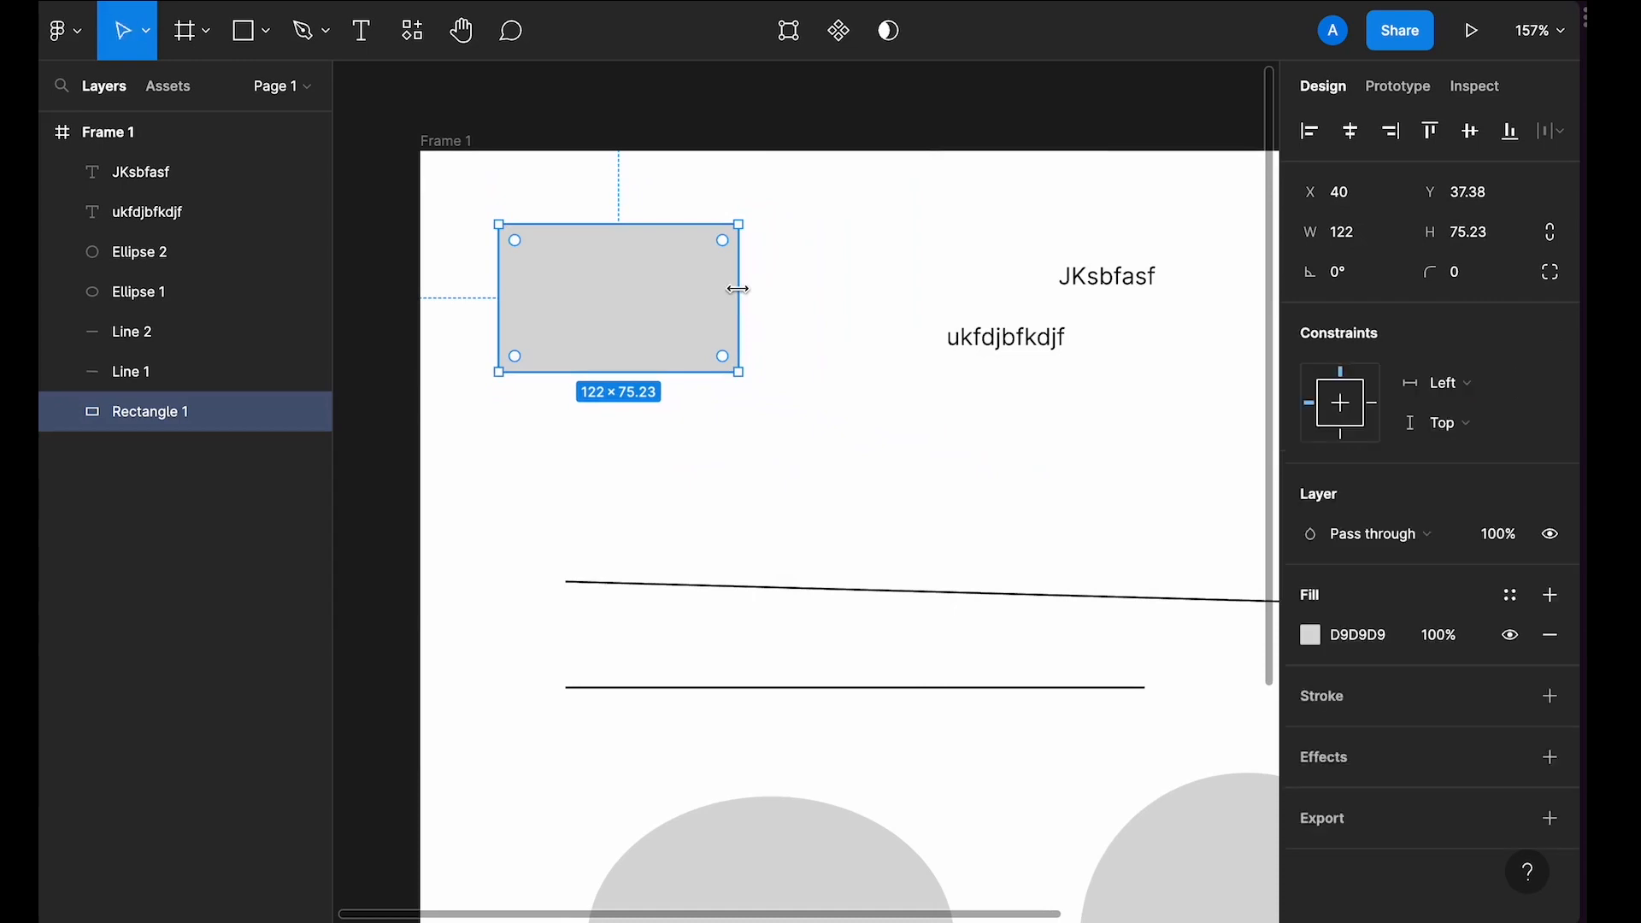
Step: Resize the rectangle's width with the Move tool to about 113 × 76
mouse_move(738, 289)
left_mouse_down()
mouse_move(897, 279)
mouse_move(722, 285)
left_mouse_up()
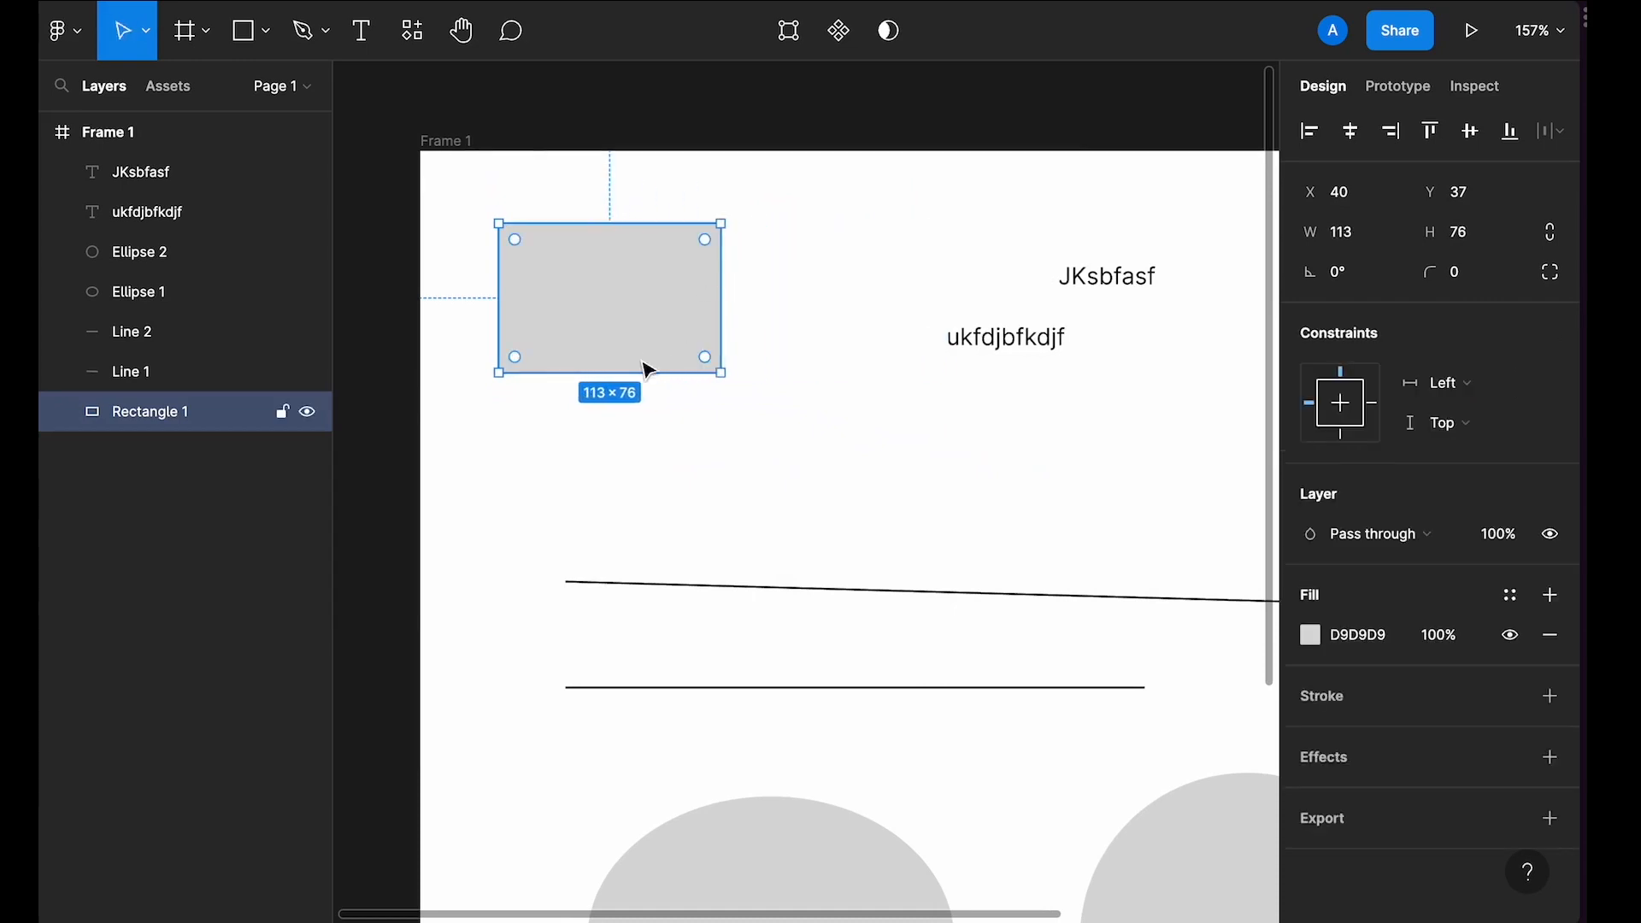
mouse_move(639, 364)
left_mouse_down()
mouse_move(615, 455)
mouse_move(626, 374)
left_mouse_up()
left_click(806, 271)
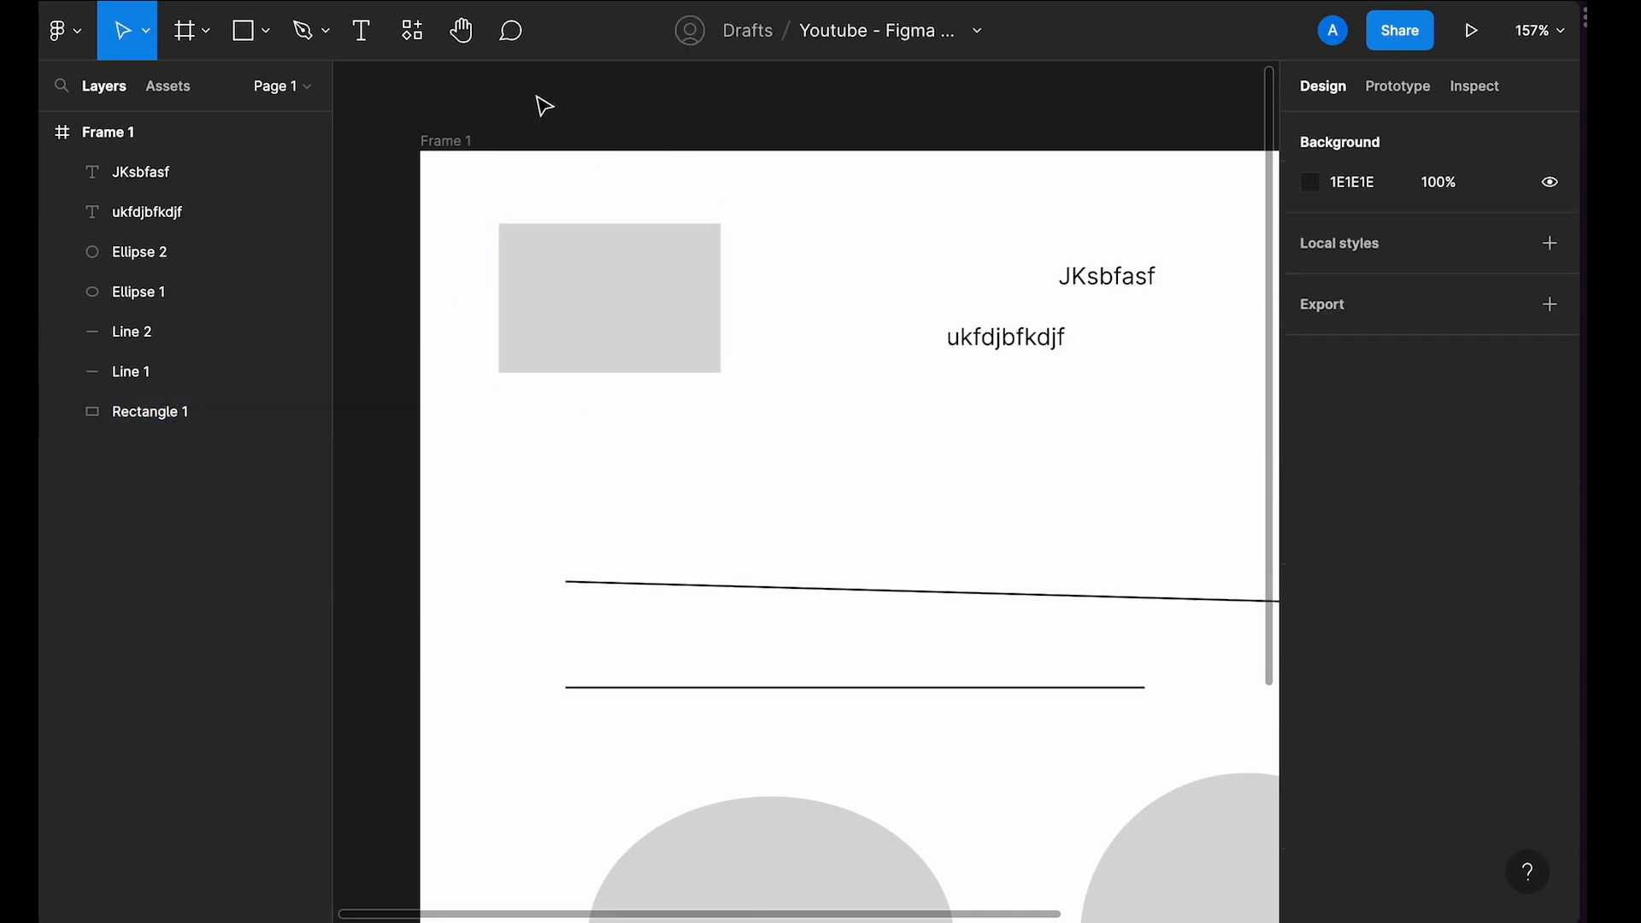
left_click(511, 33)
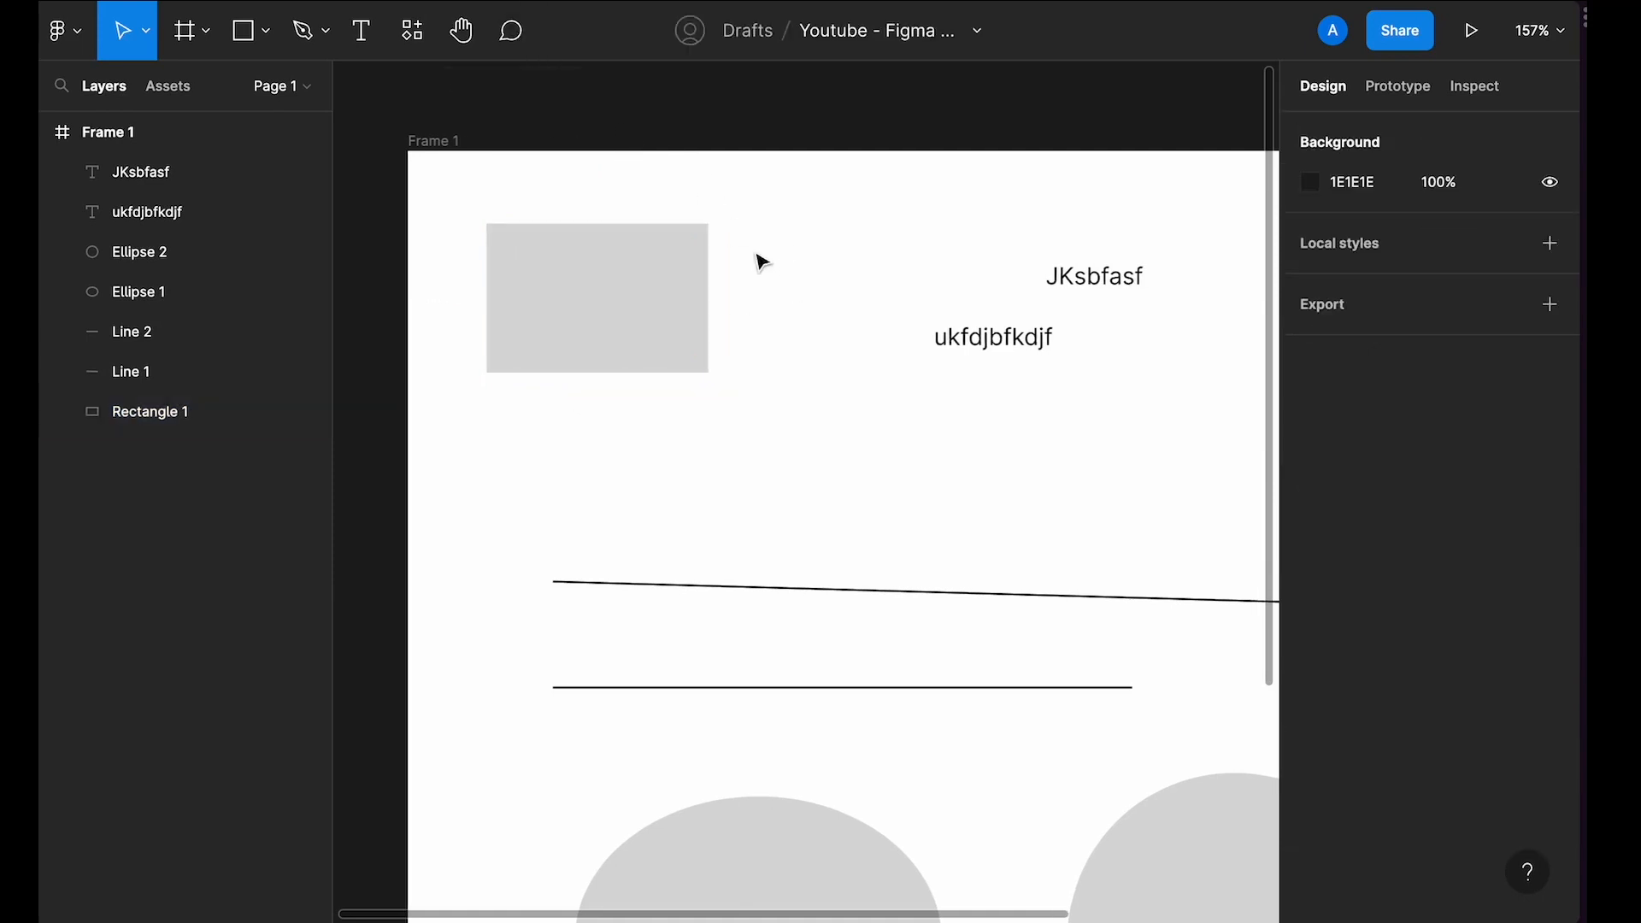
left_click(755, 306)
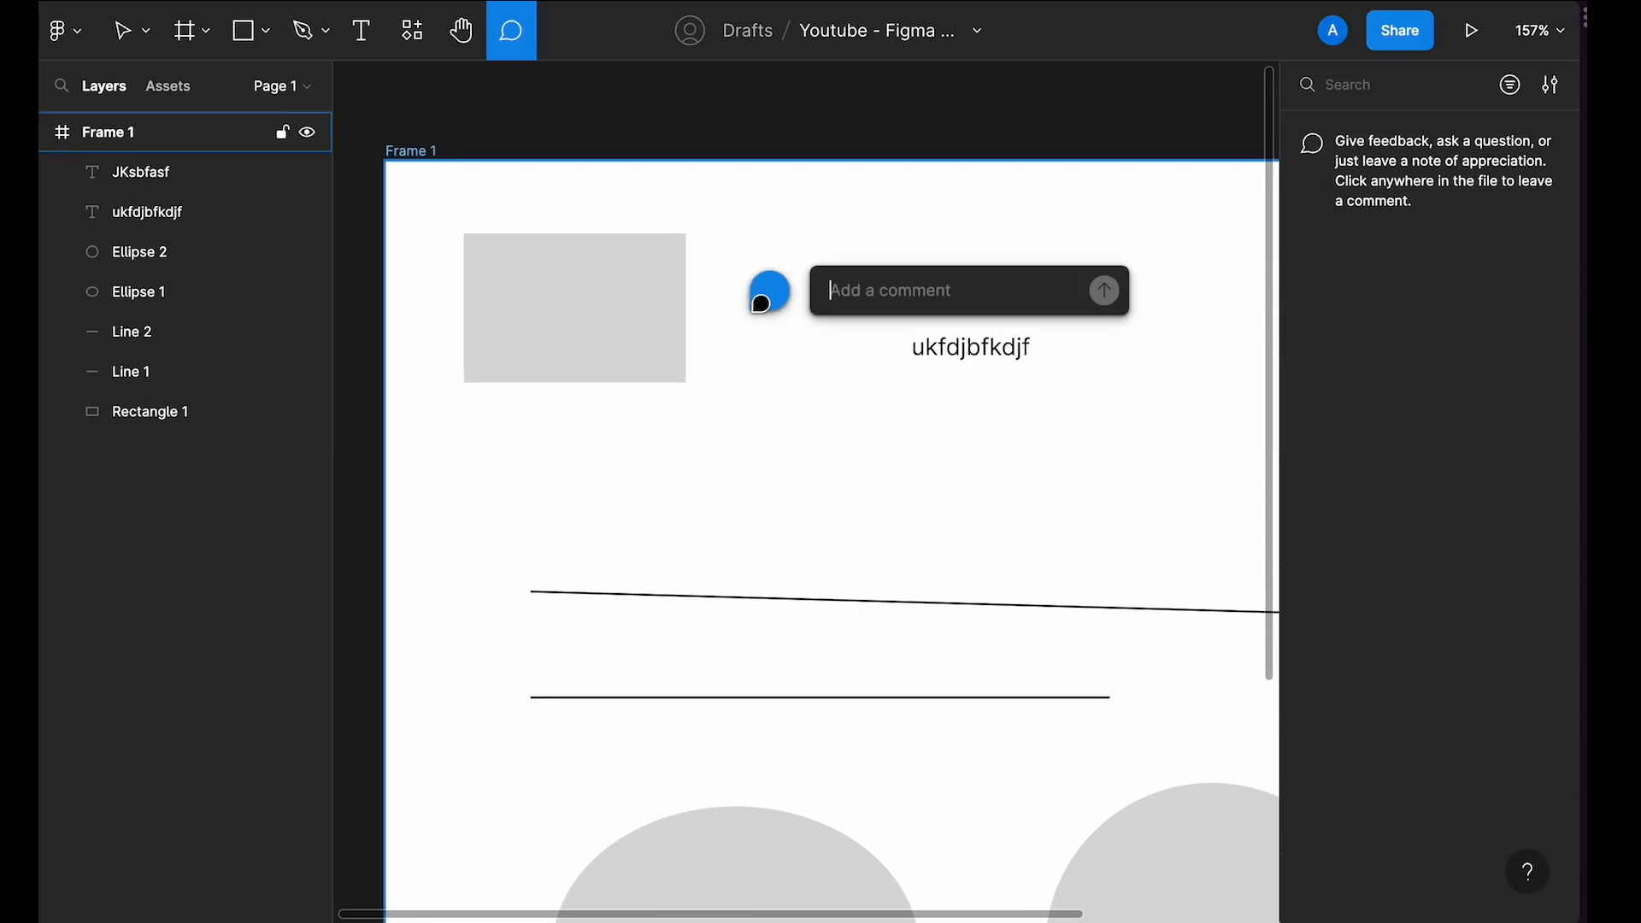
type("dshbfkadjbfkadf")
left_click_drag(960, 282, 782, 290)
key("BackSpace")
key("Escape")
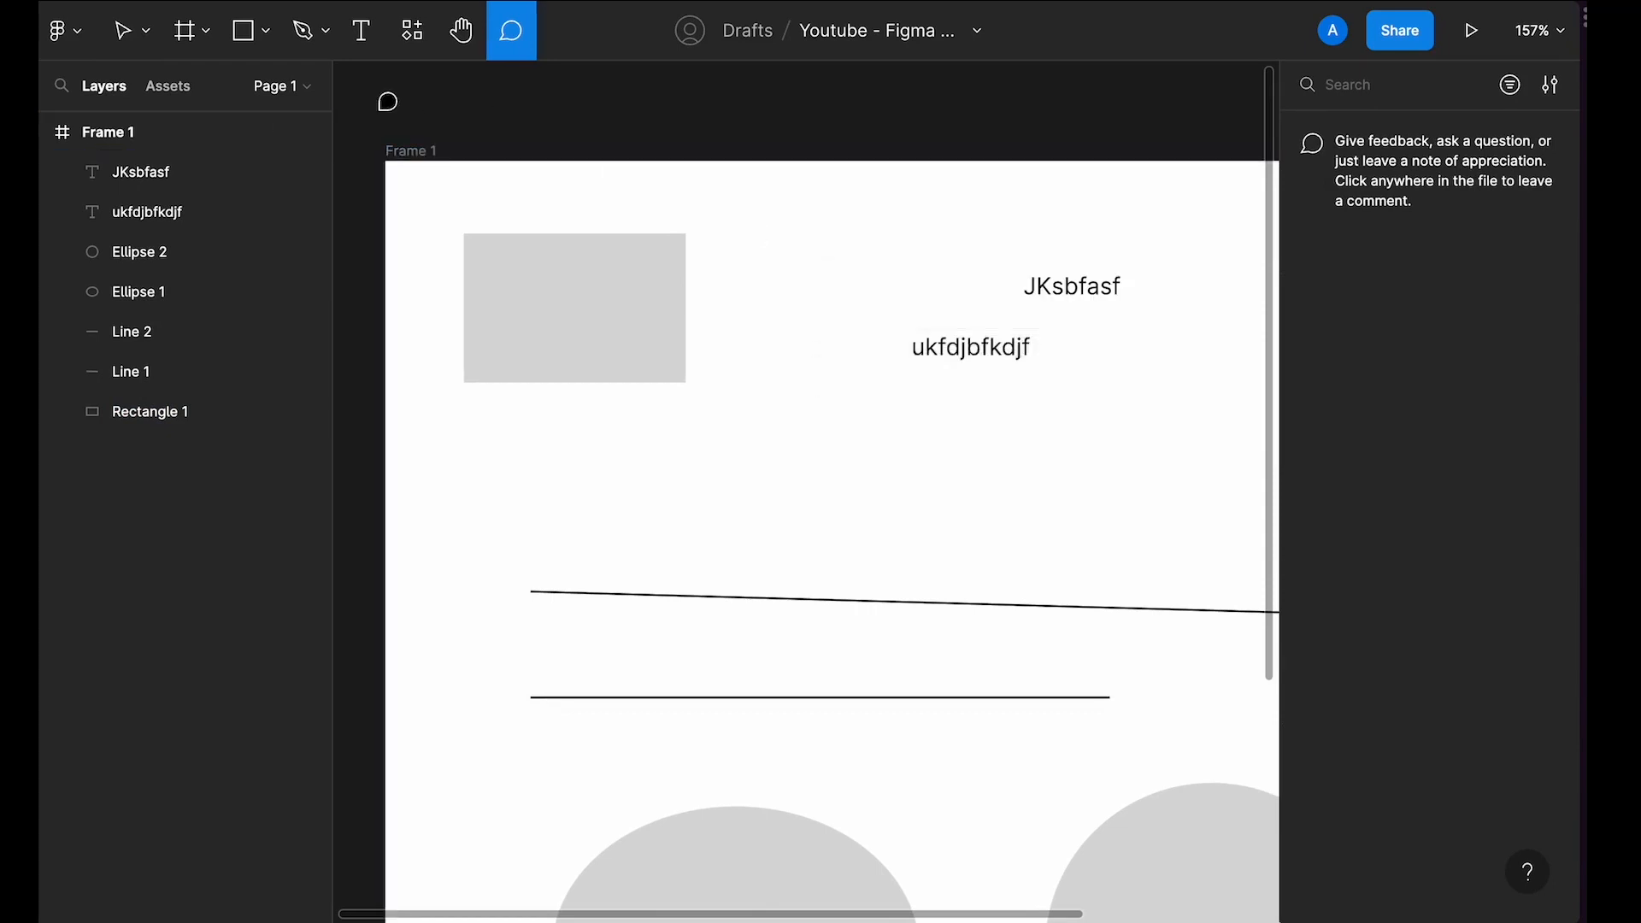
key("v")
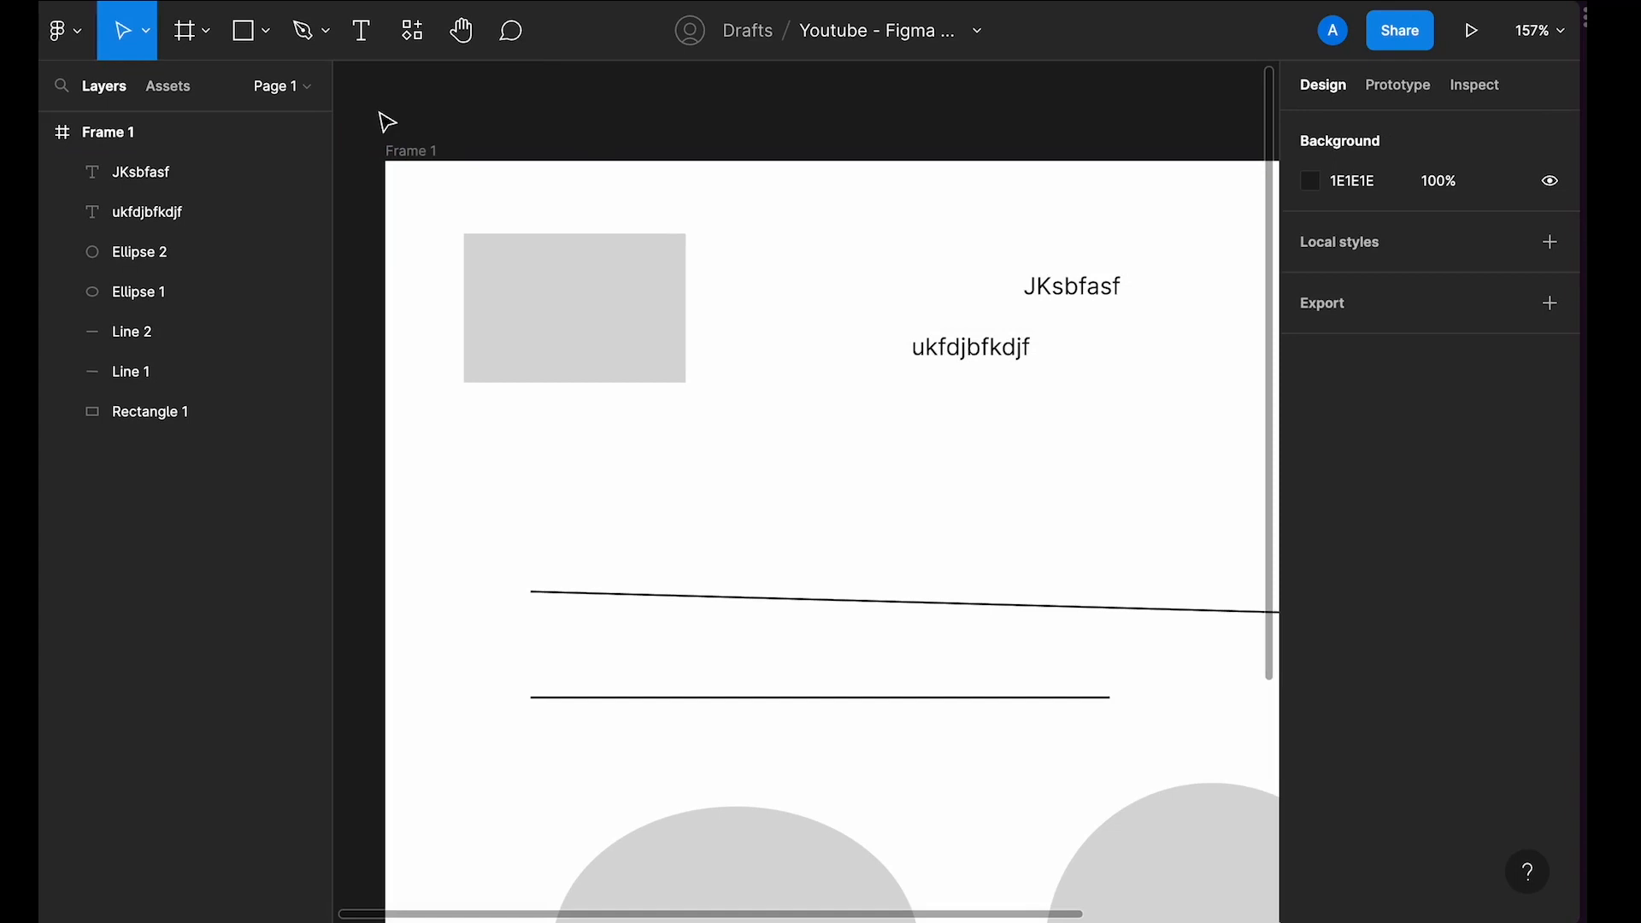
Step: Zoom the canvas out and in step by step, then reset the zoom to 100%
key("minus")
key("minus")
key("minus")
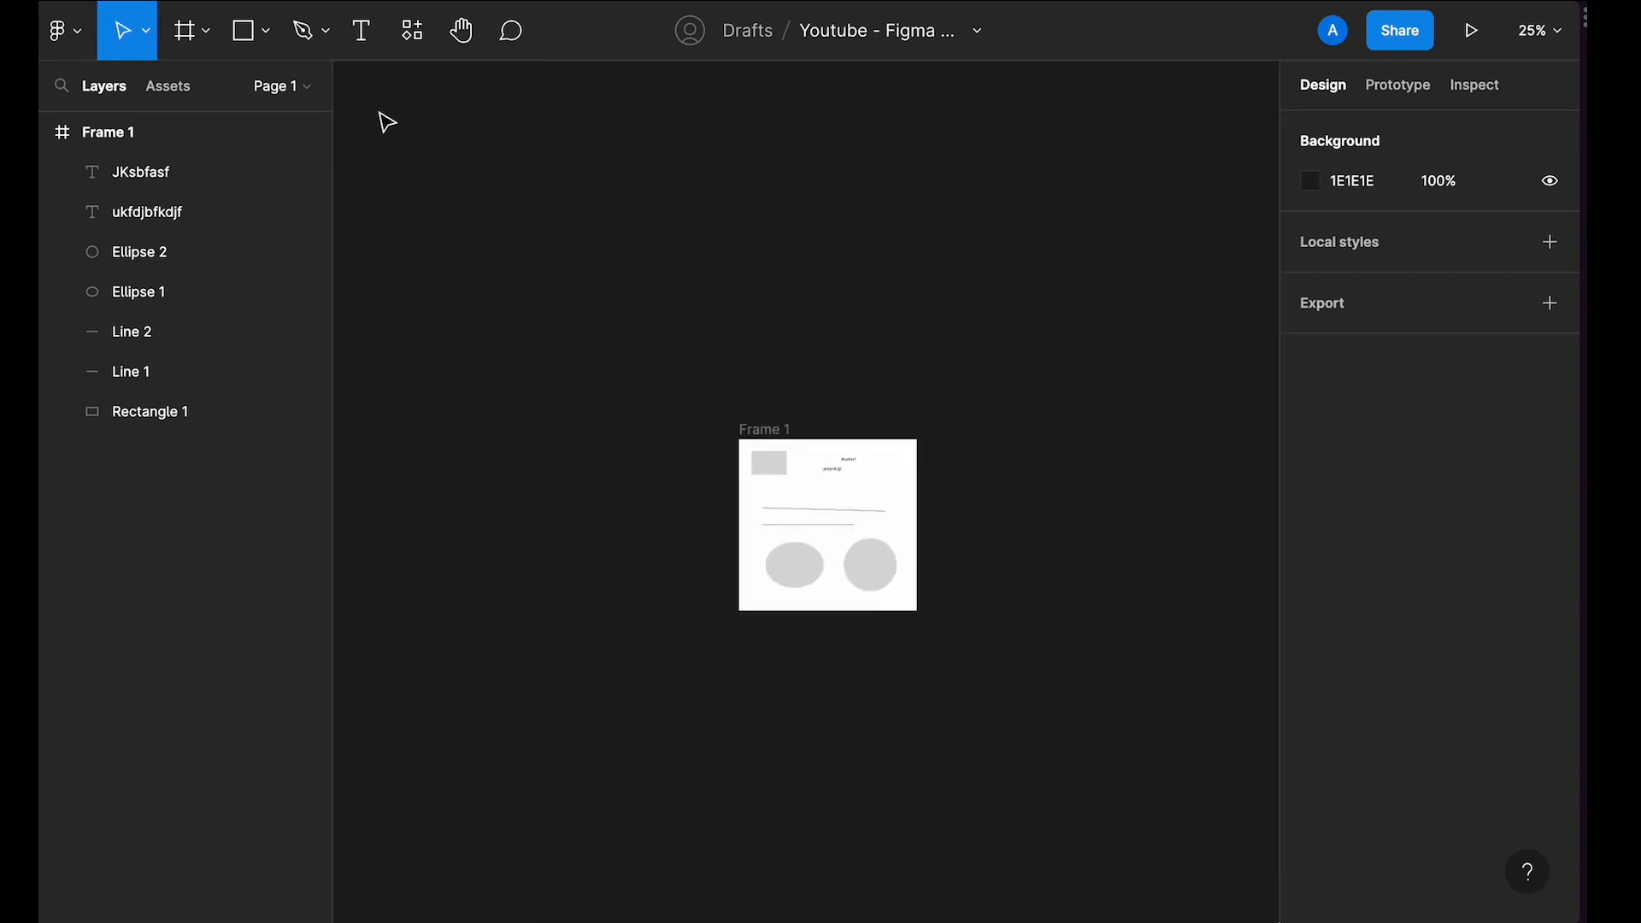
key("plus")
key("plus")
key("plus")
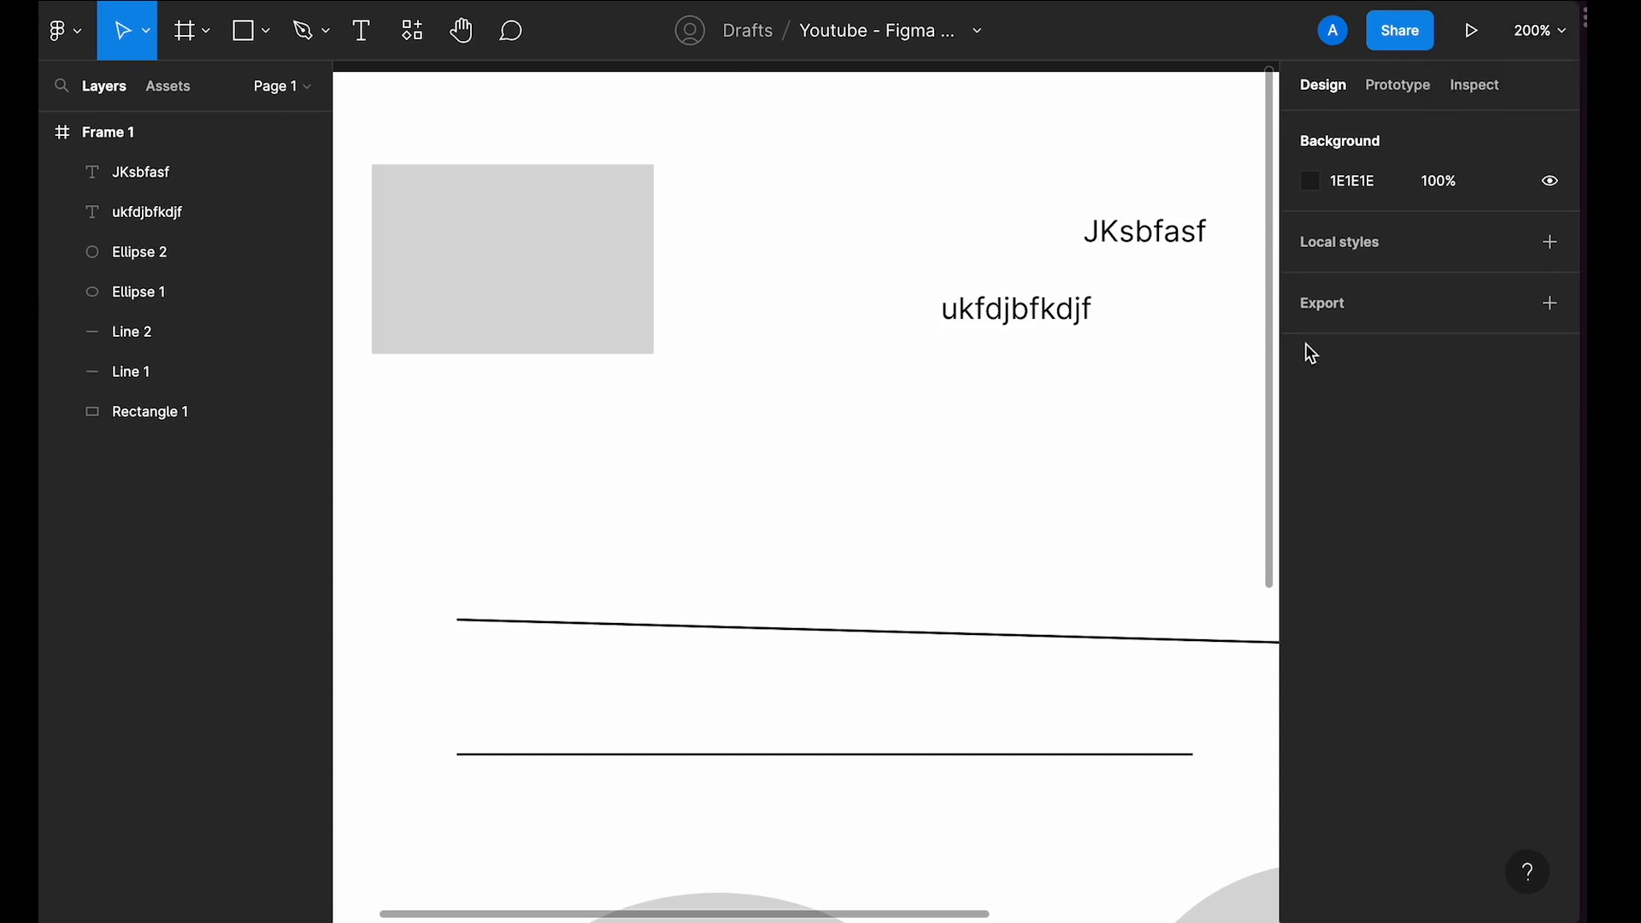
key("shift+0")
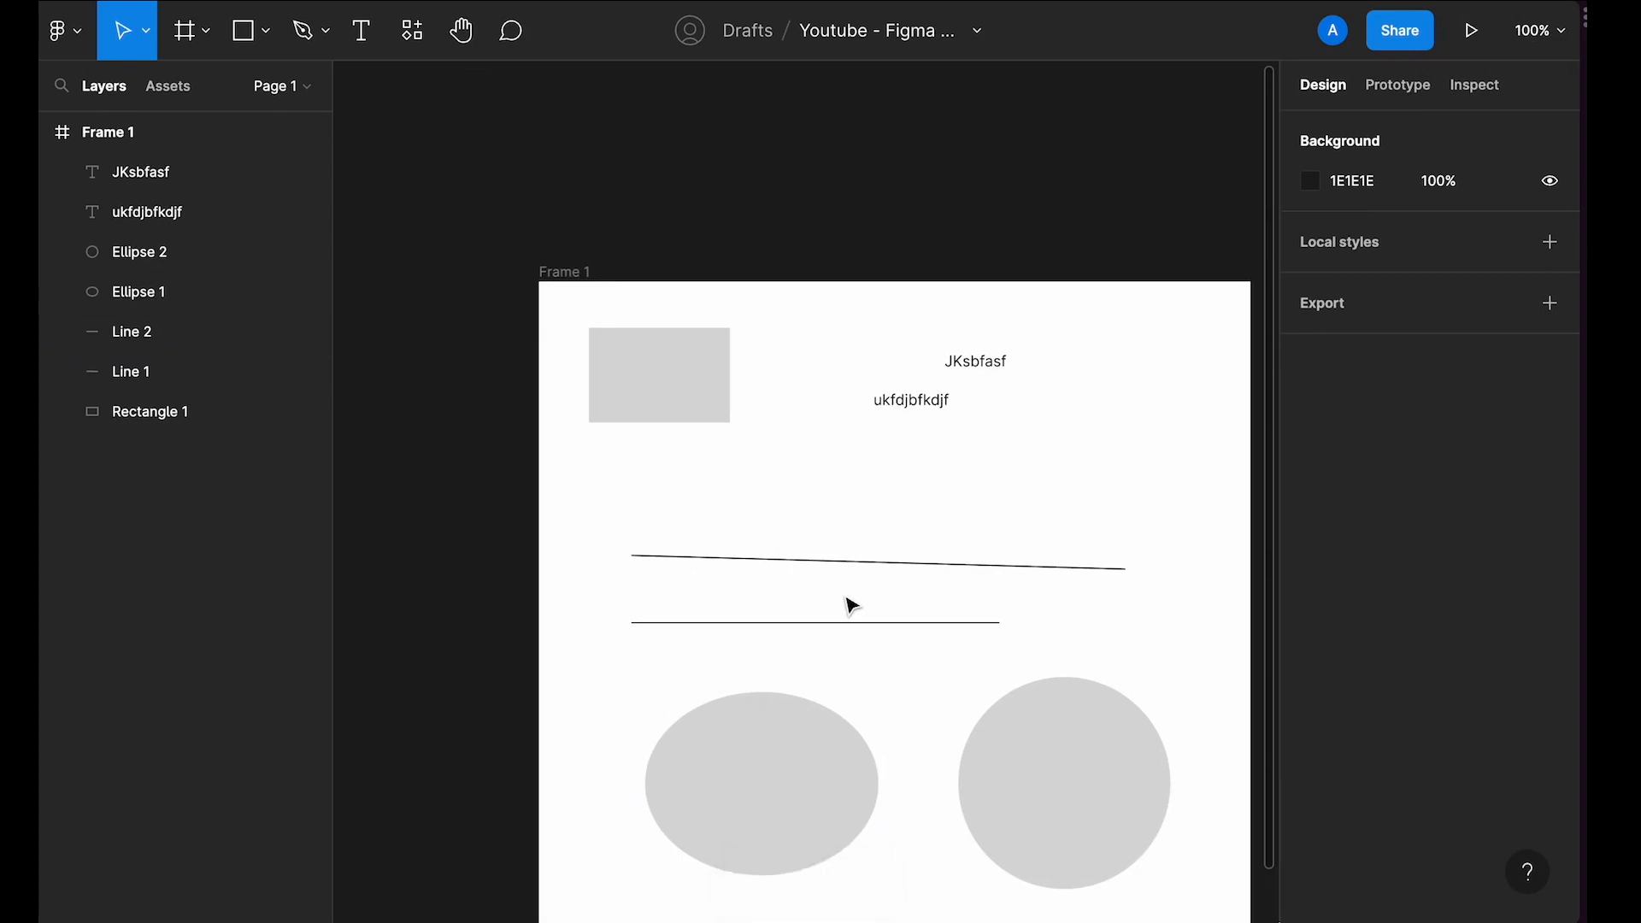
Step: Move the circle, the ellipse and the rectangle out of the frame onto the open canvas
scroll(852, 606, "down", 3)
left_click(731, 536)
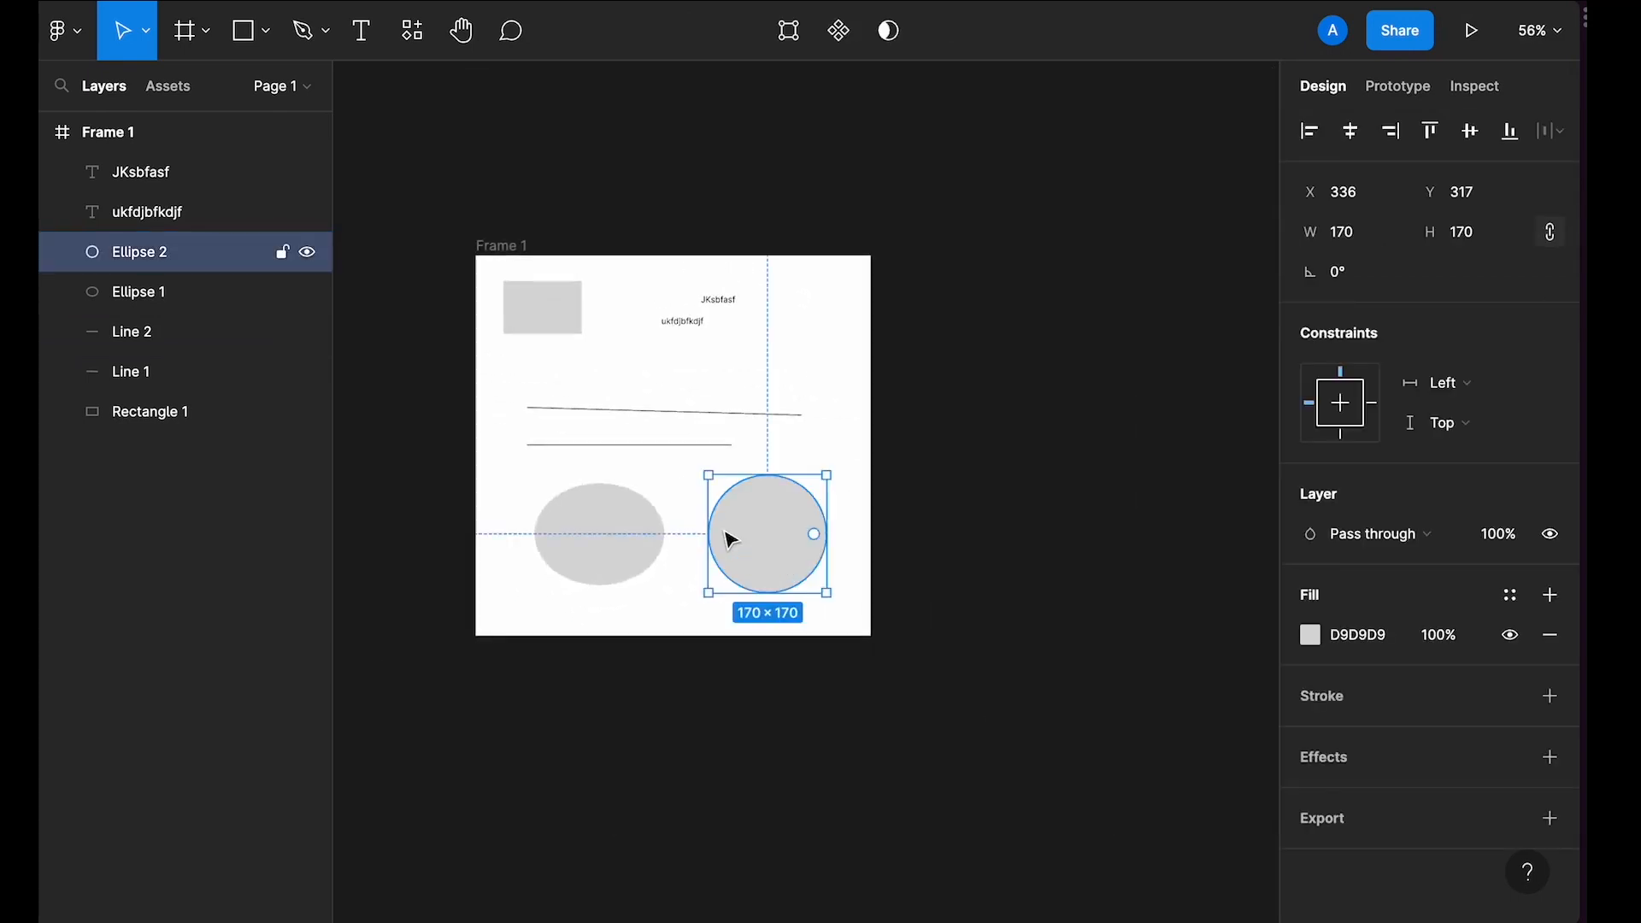
left_click_drag(752, 541, 1201, 571)
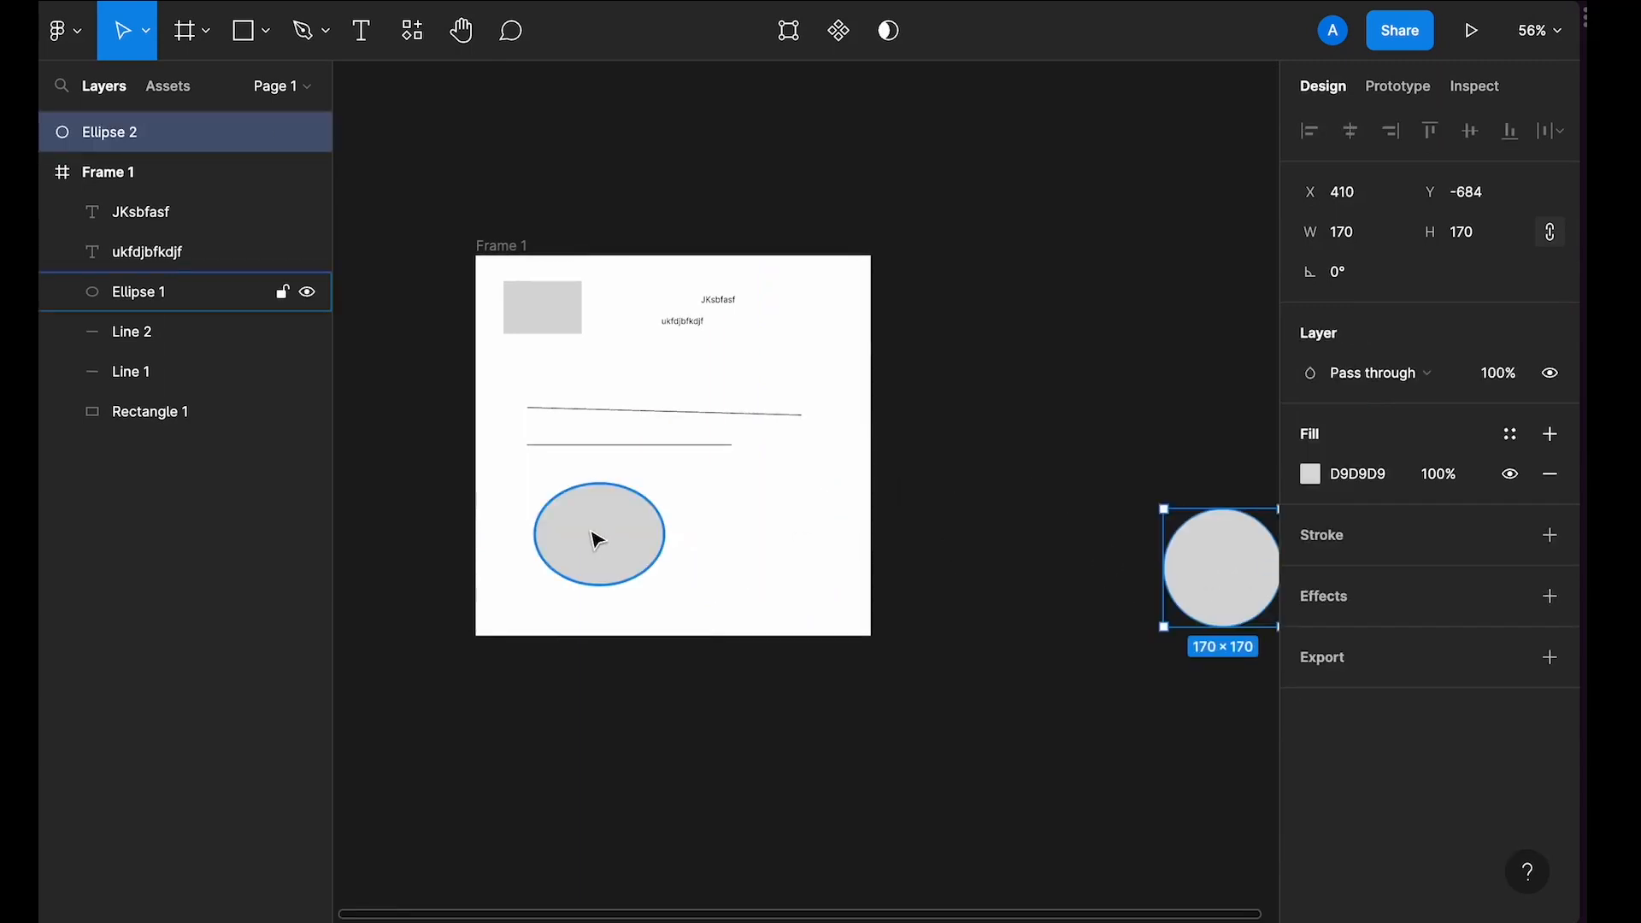
left_click_drag(598, 542, 1154, 219)
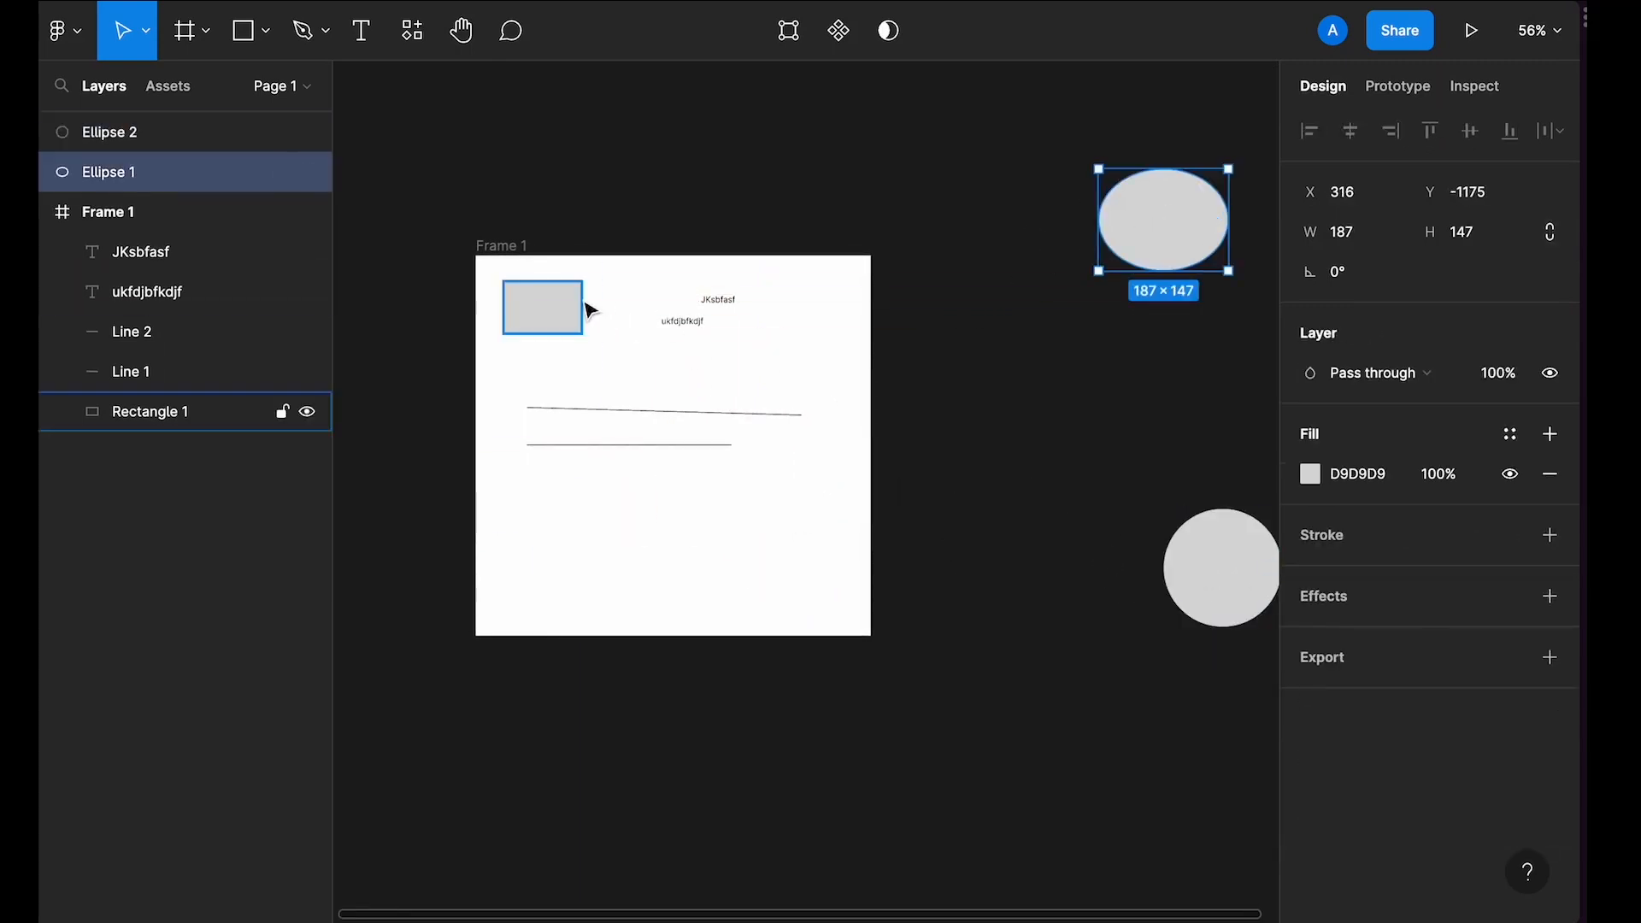
left_click_drag(581, 308, 578, 155)
Step: Zoom to fit all objects on the canvas in view
scroll(579, 156, "down", 3)
scroll(579, 156, "up", 4)
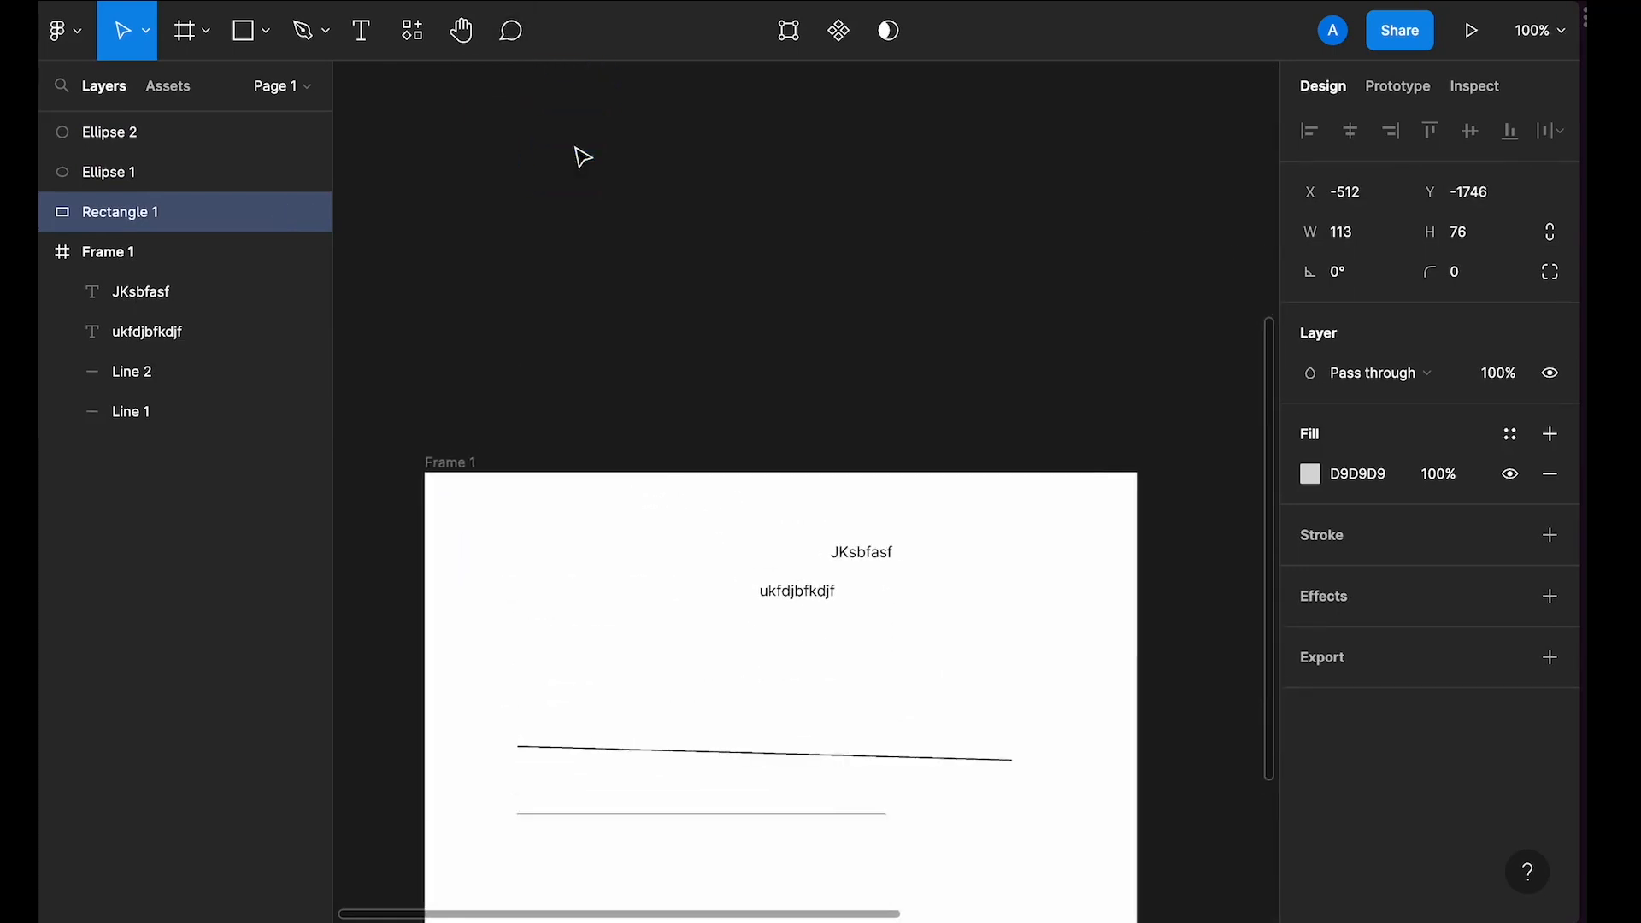
scroll(581, 157, "down", 4)
scroll(581, 157, "down", 4)
scroll(581, 157, "up", 4)
scroll(581, 157, "down", 4)
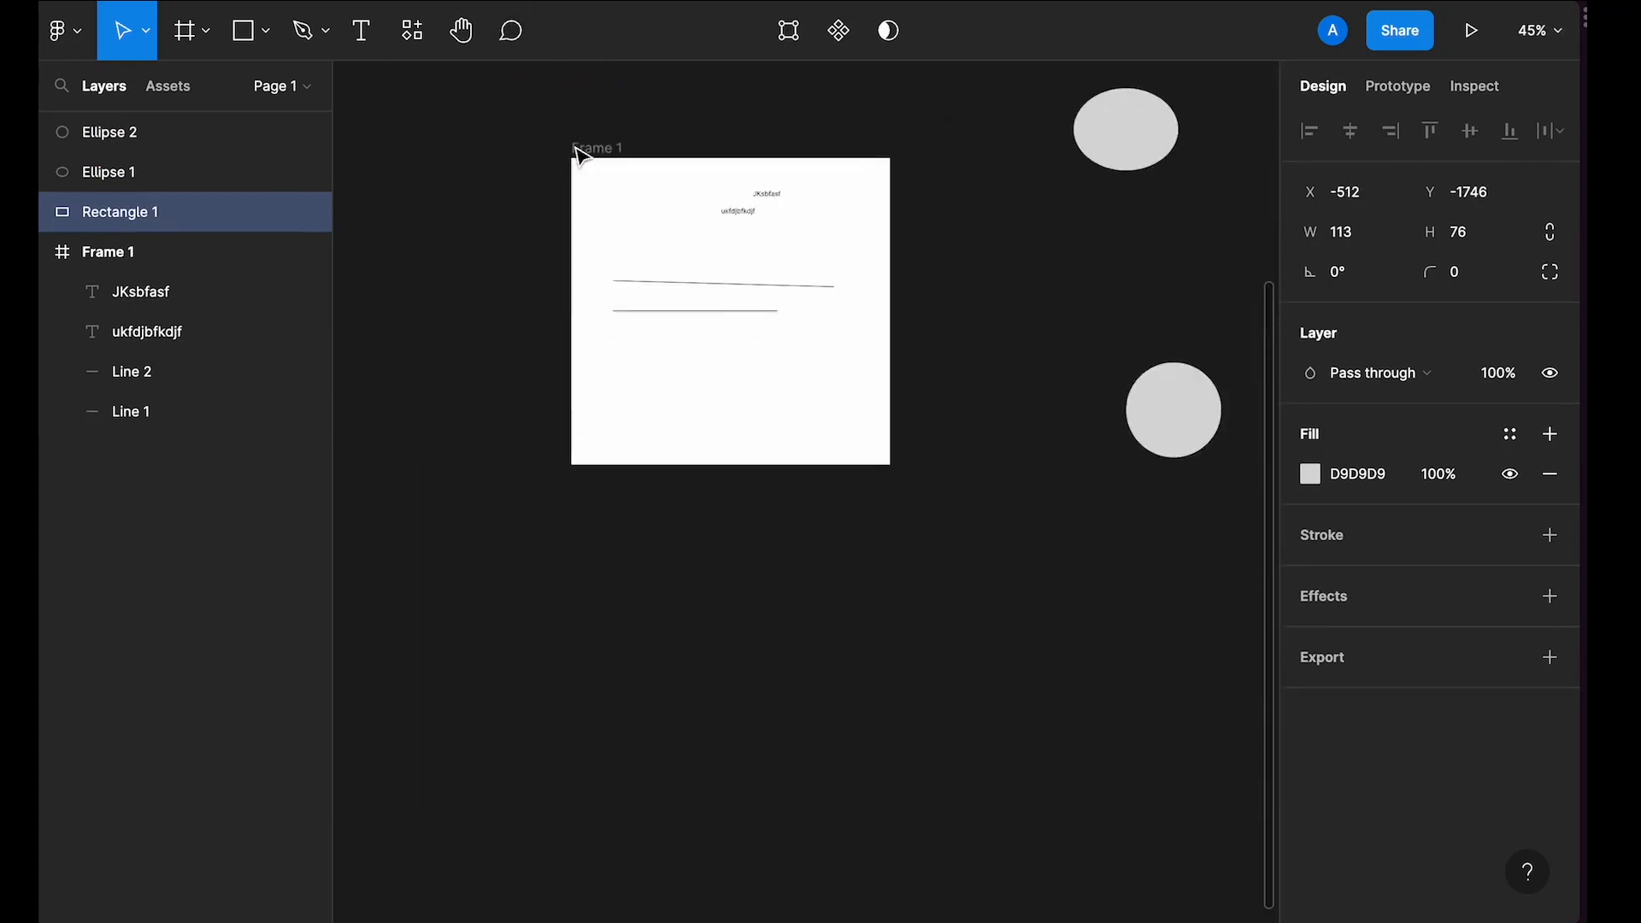
scroll(582, 157, "up", 4)
scroll(582, 158, "right", 3)
left_click(582, 157)
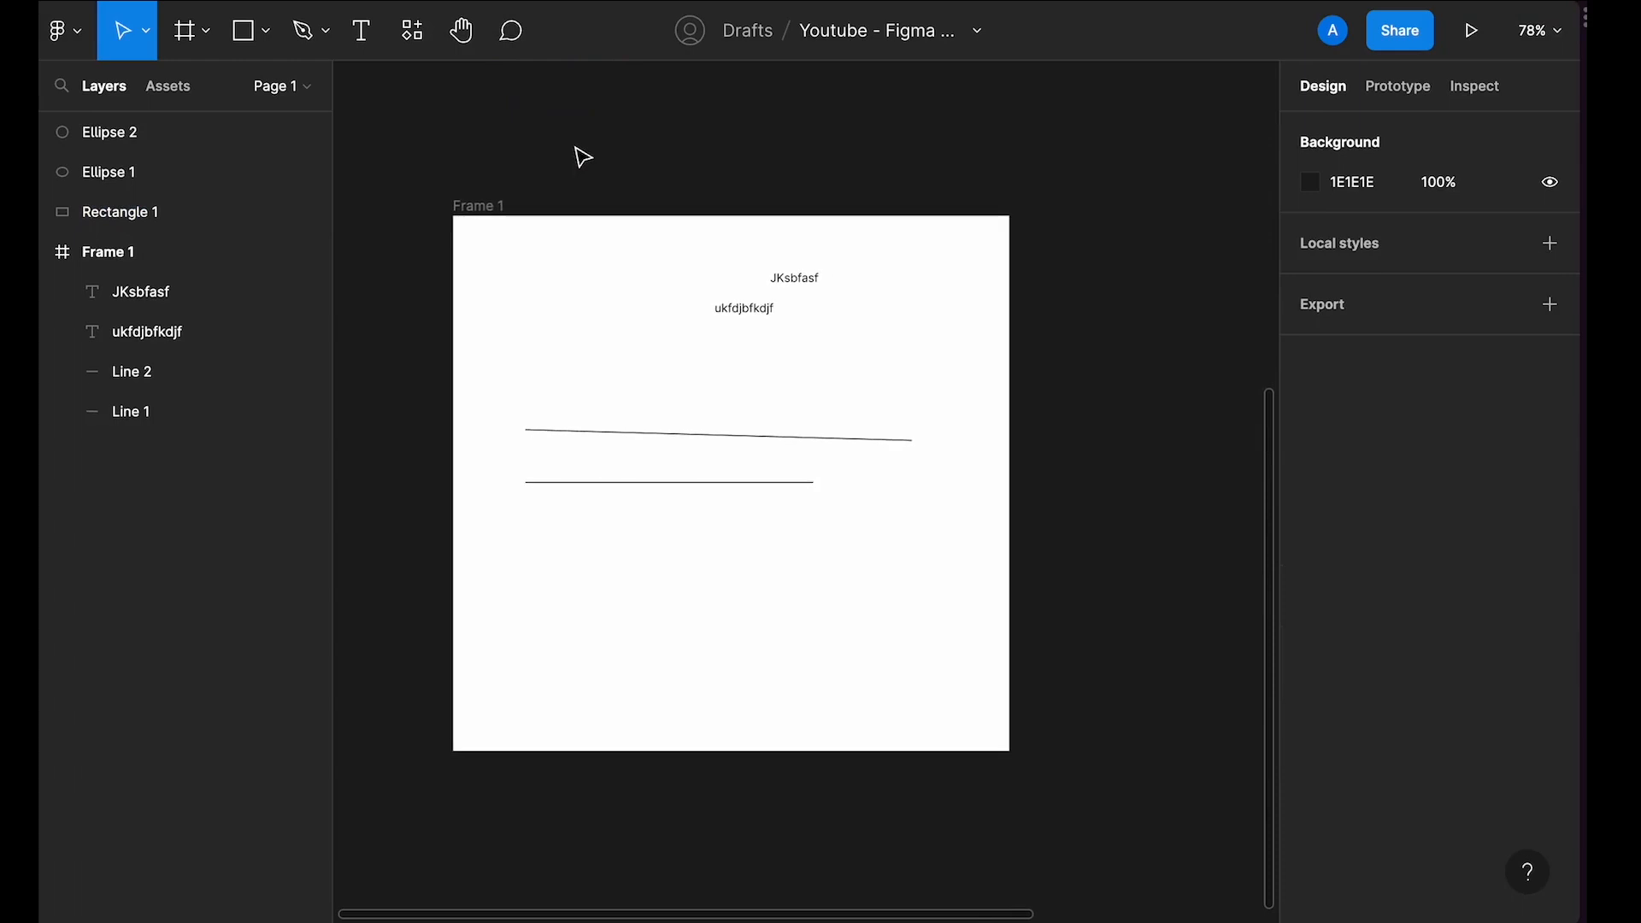
key("shift+1")
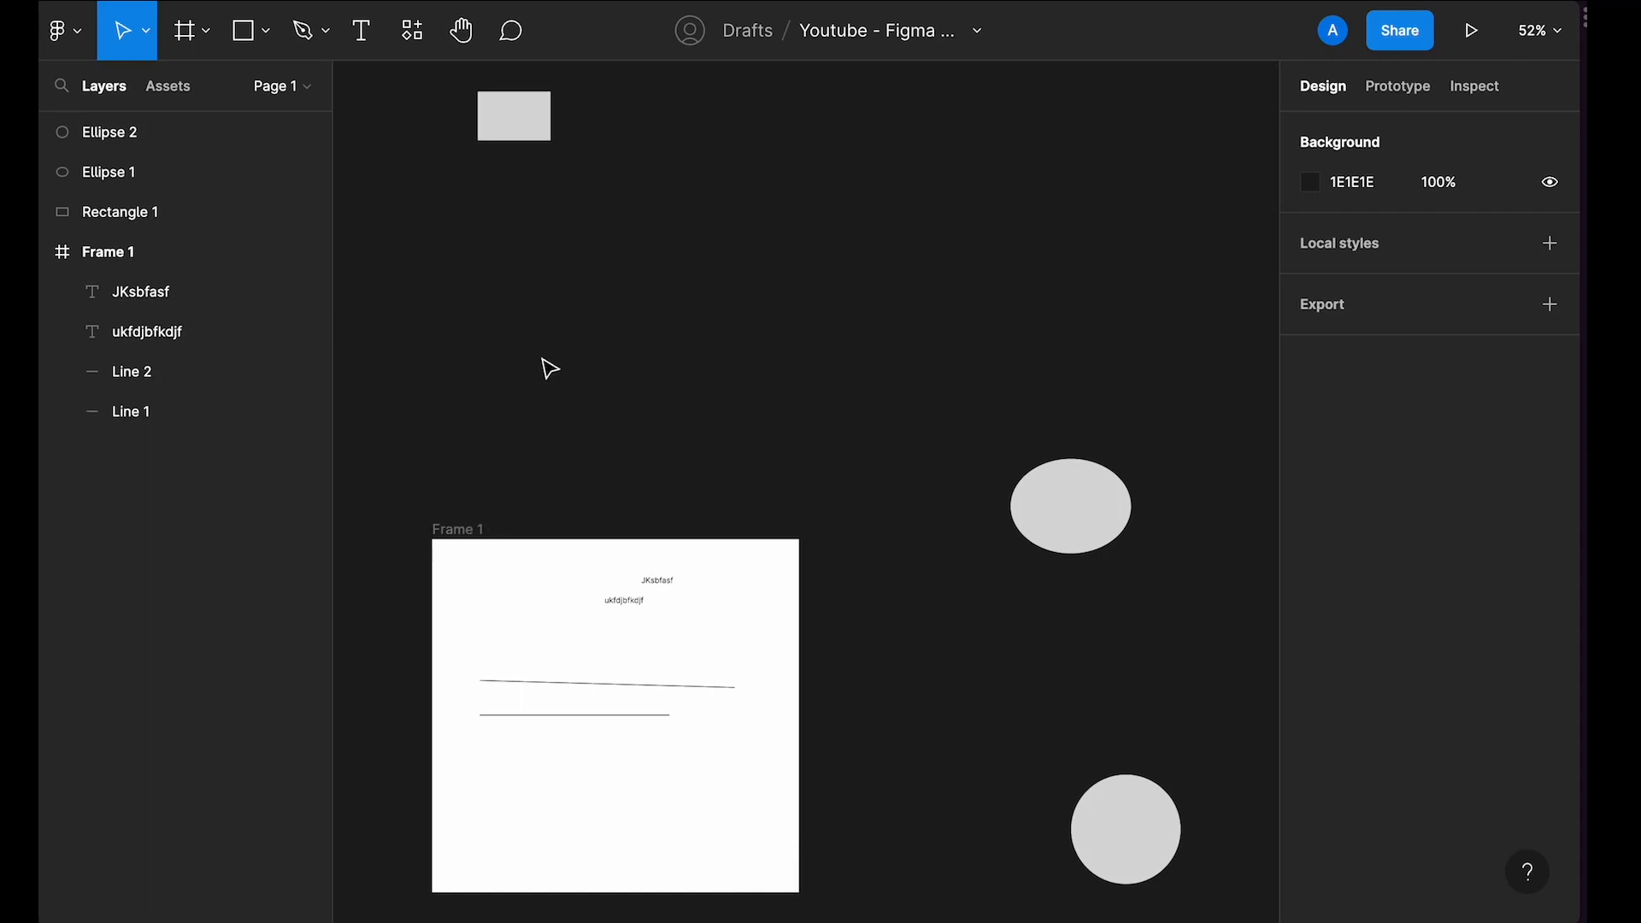
Step: Zoom to the selected ellipse
left_click(1060, 517)
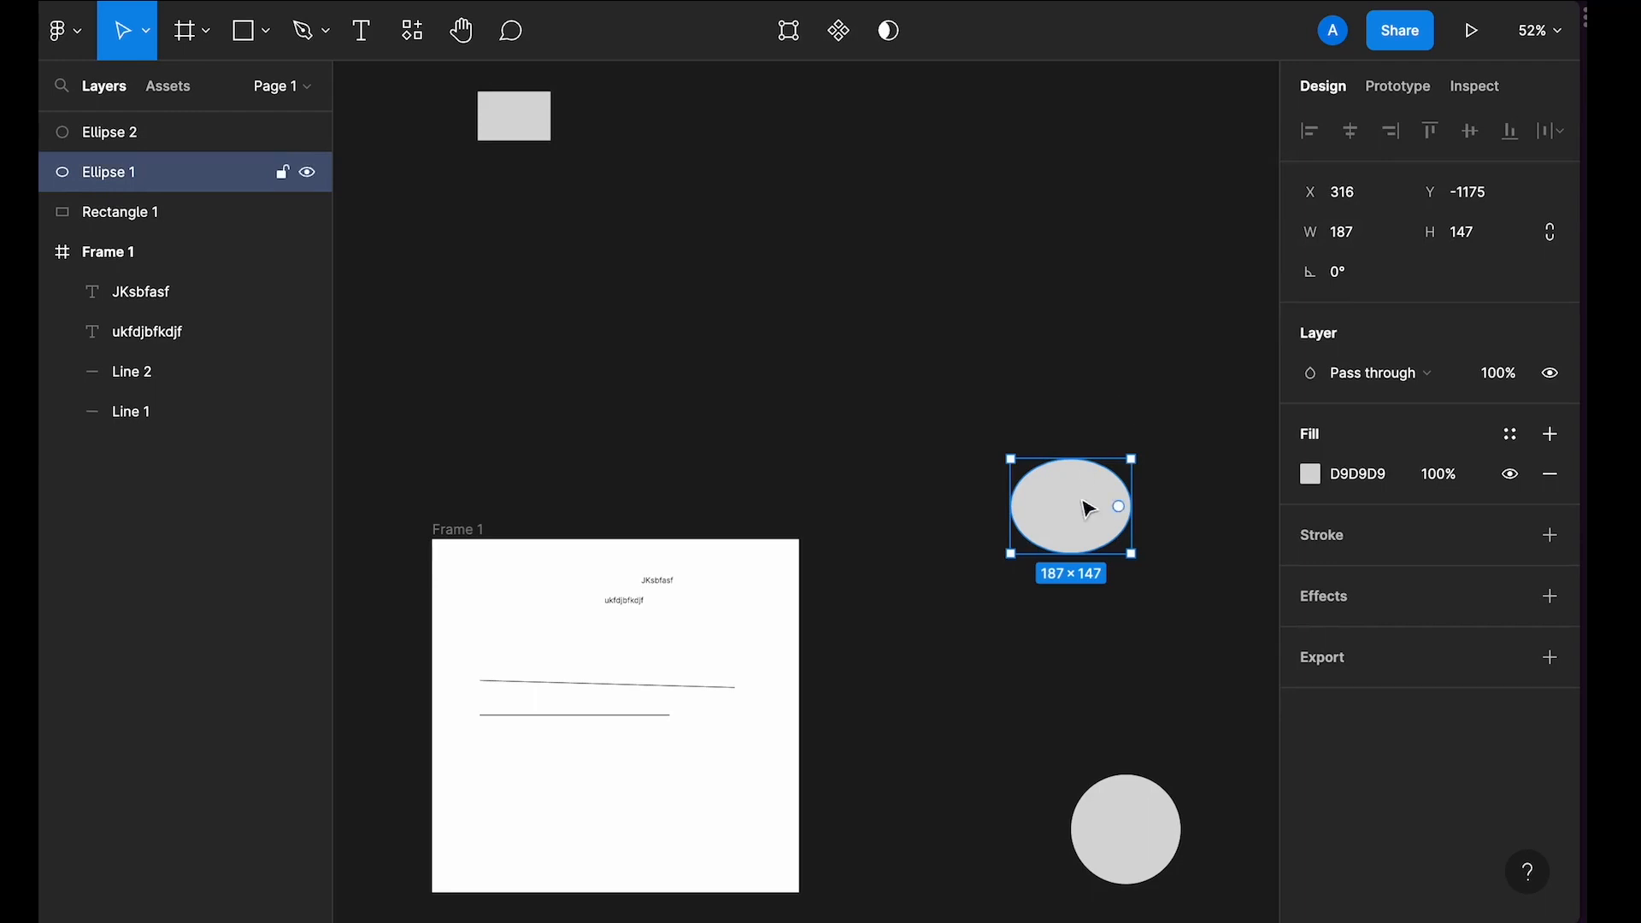
key("shift+2")
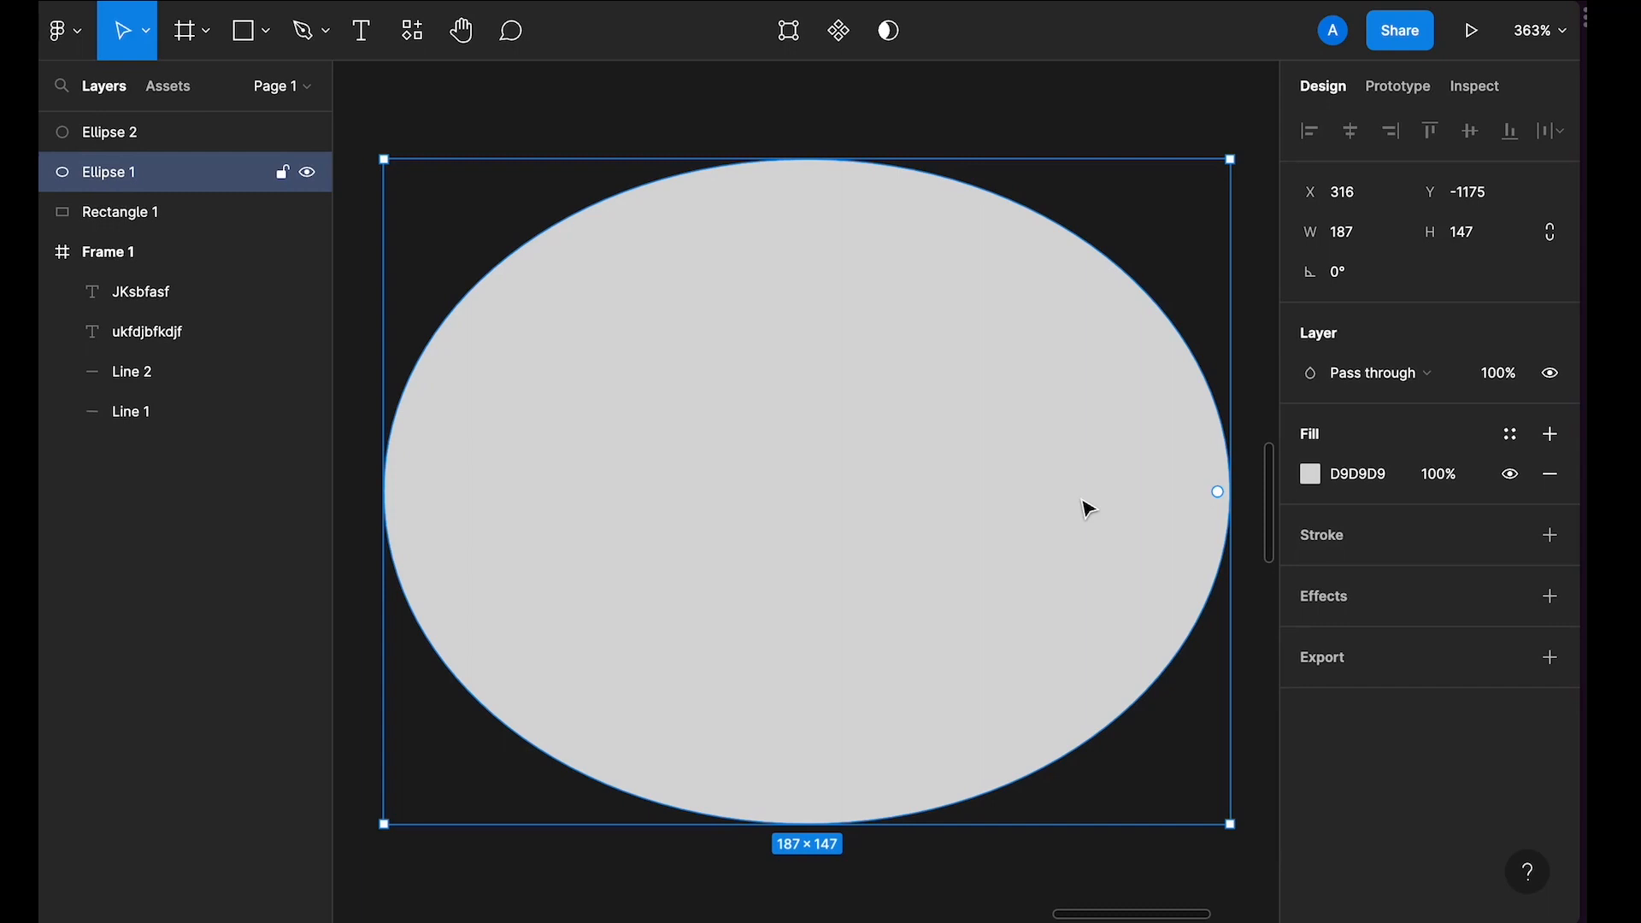
scroll(1088, 510, "down", 6)
scroll(1088, 510, "left", 4)
scroll(1088, 510, "down", 4)
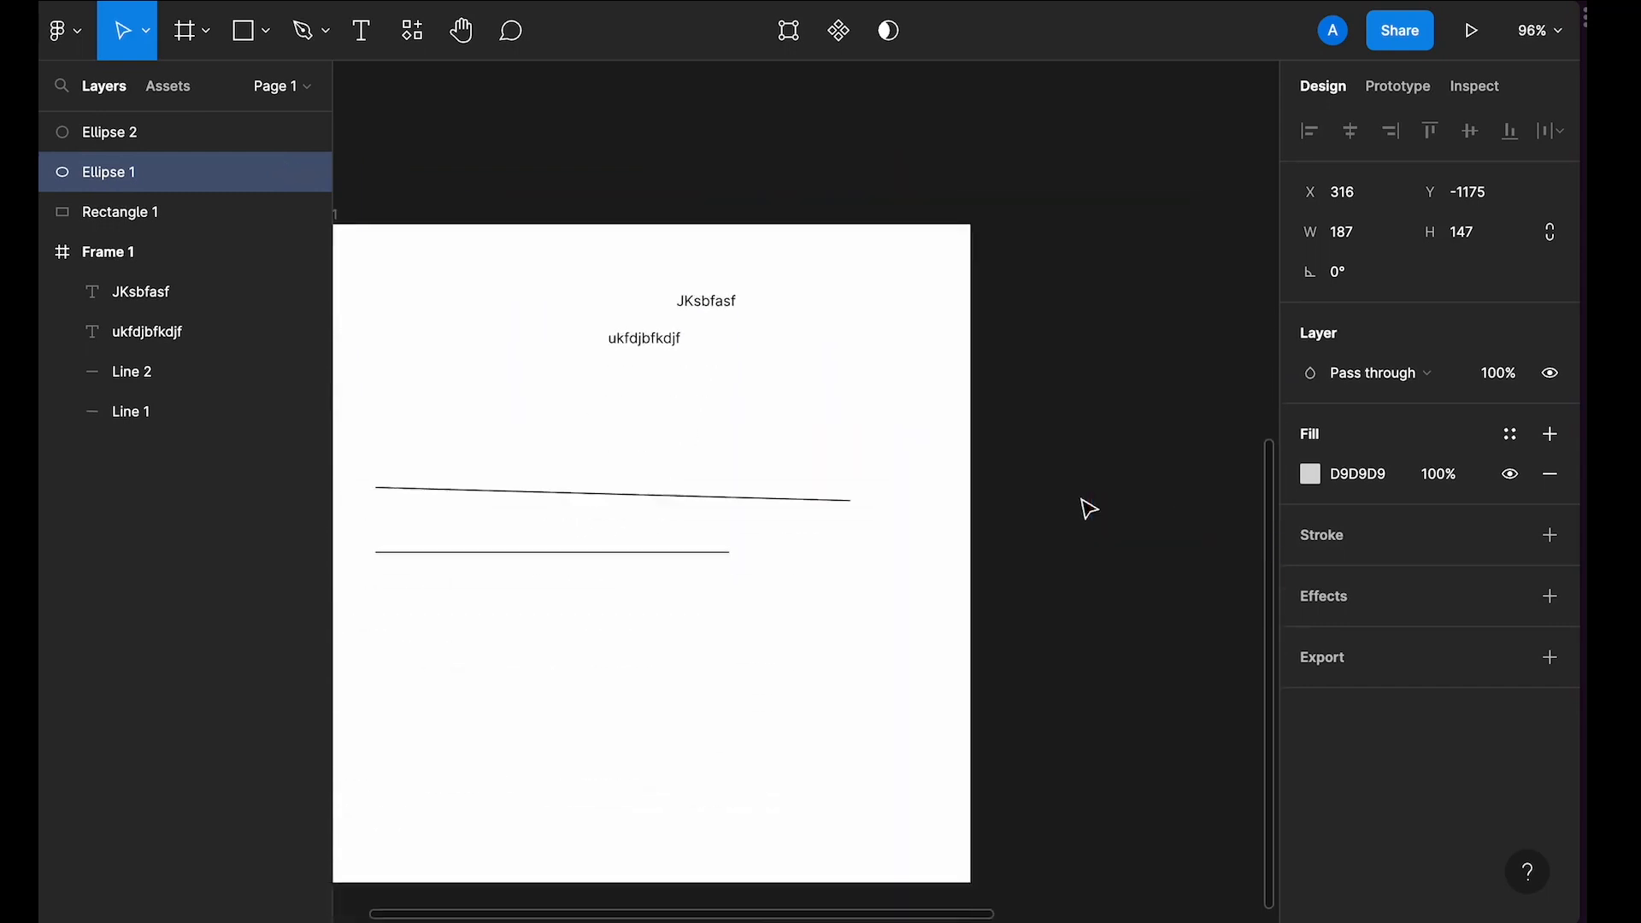
scroll(1088, 509, "down", 4)
Step: Duplicate Frame 1 as a copy placed beside it
left_click(925, 574)
left_click(759, 369)
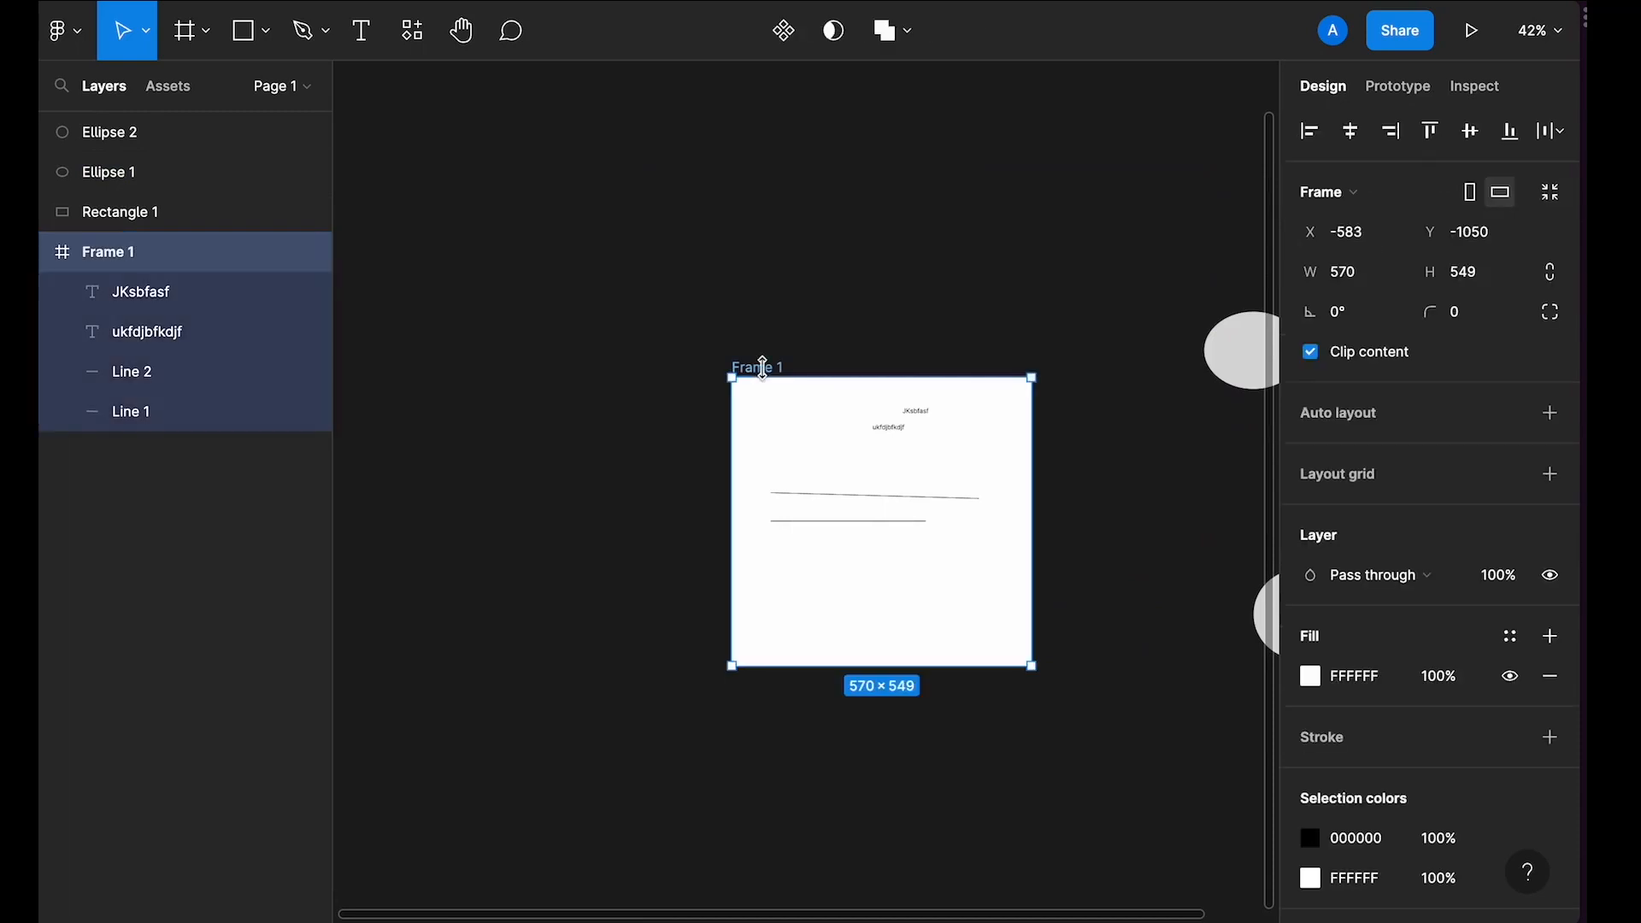
left_click_drag(768, 374, 864, 308)
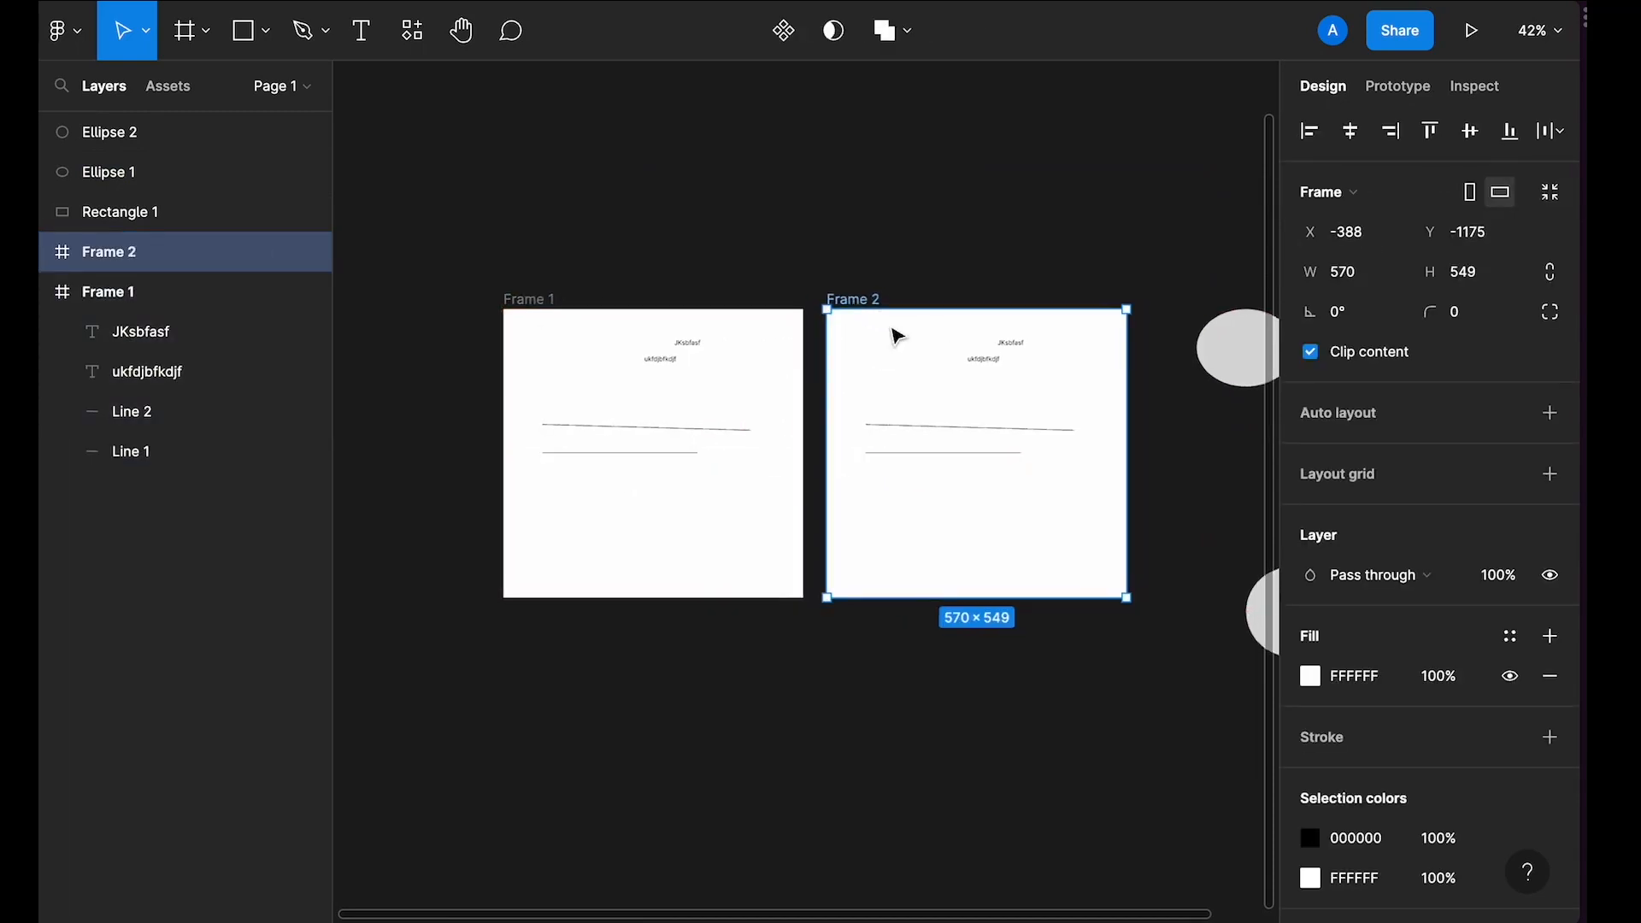
Step: Set Frame 2's fill colour to blue 5B61E8 with the colour picker
scroll(894, 333, "right", 1)
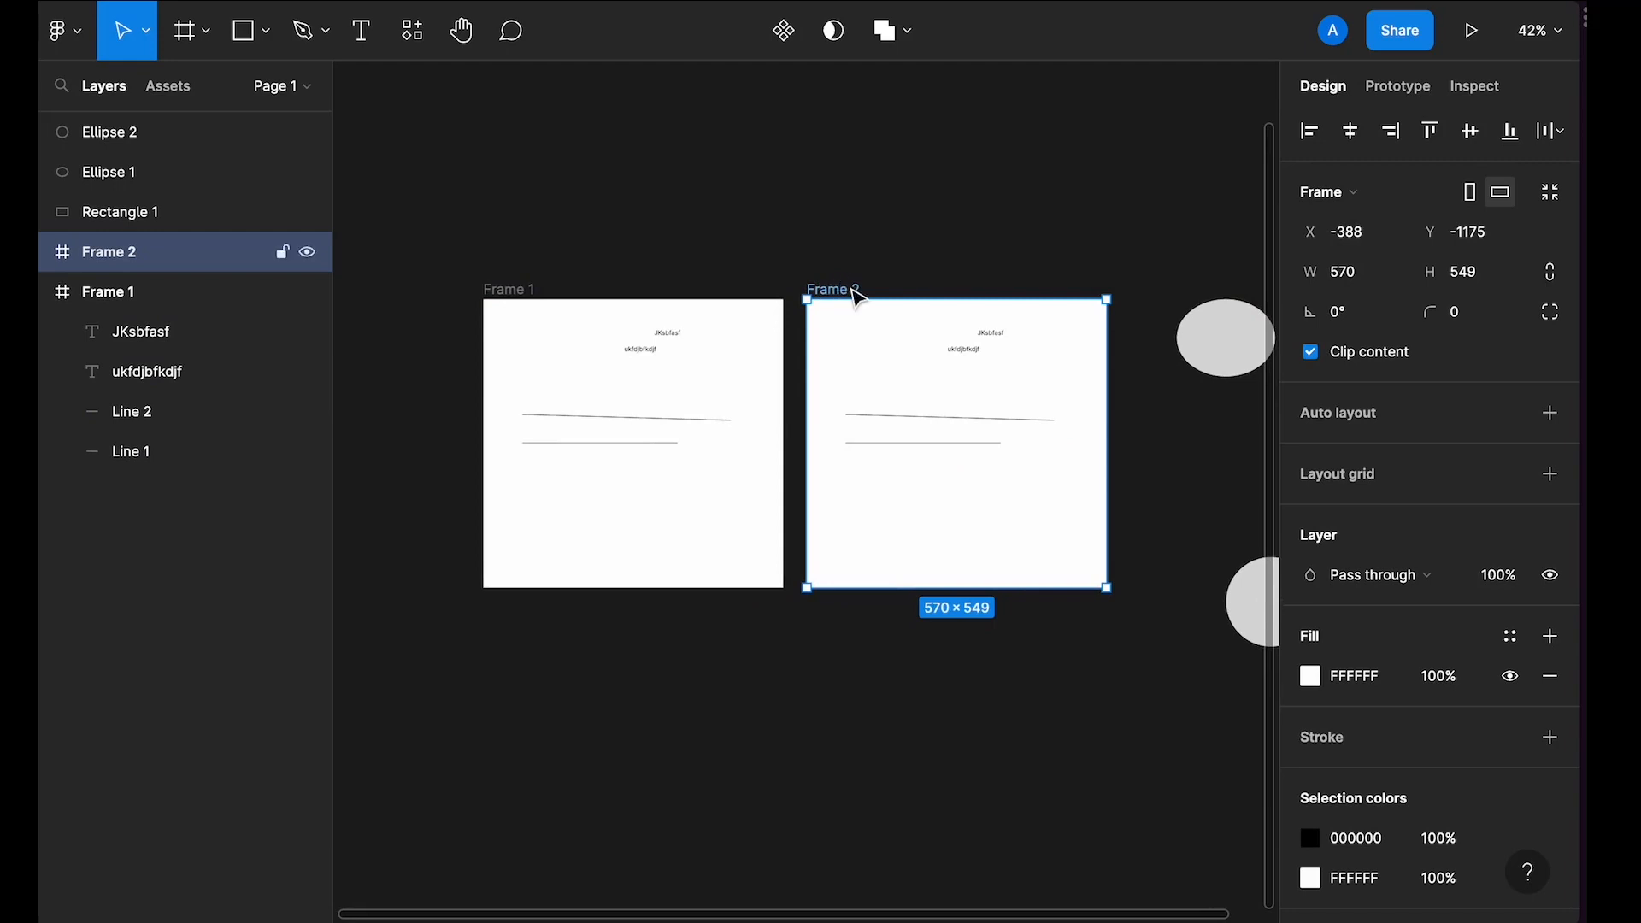
left_click(1309, 675)
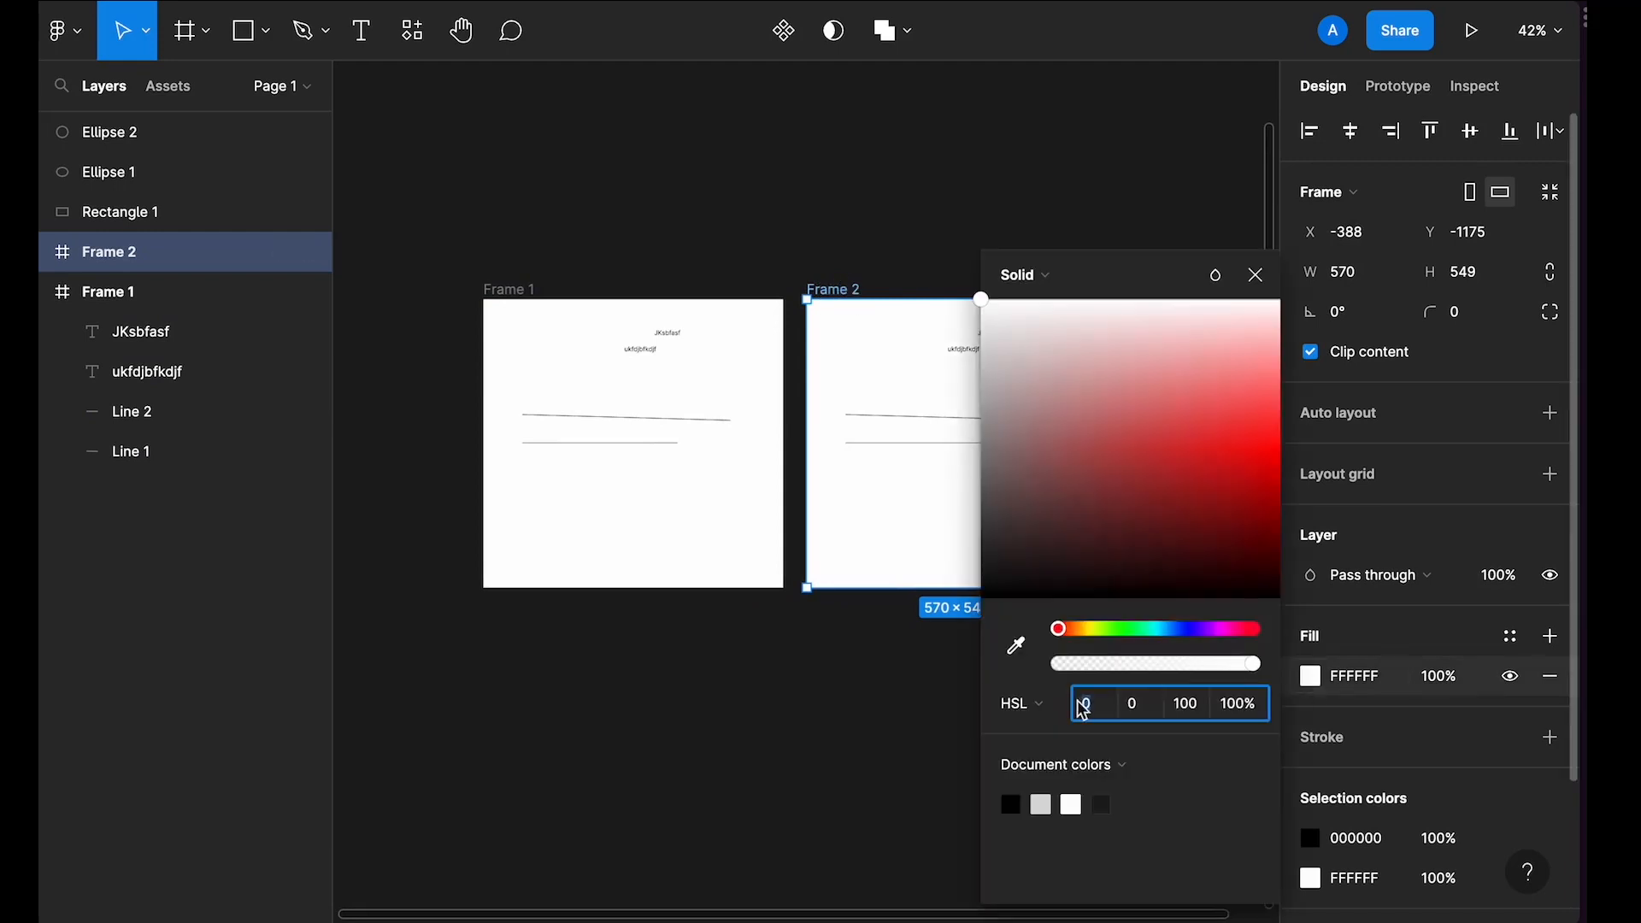
left_click(1188, 629)
left_click_drag(1197, 437, 1206, 415)
scroll(891, 421, "right", 1)
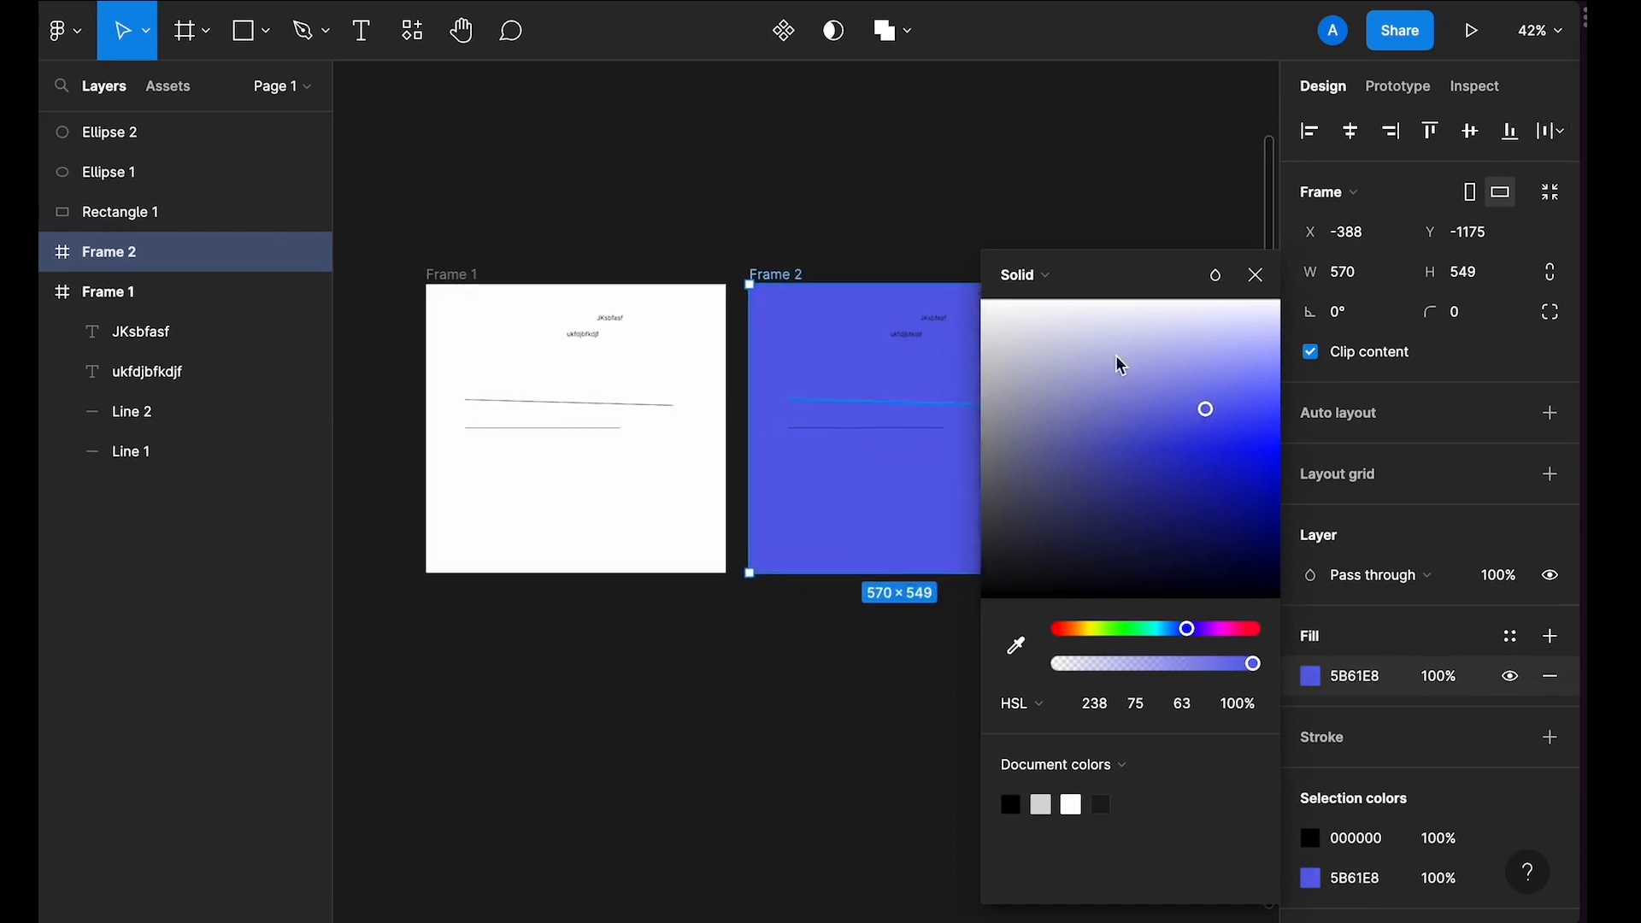
left_click(1254, 274)
Step: Zoom in and pan around Frame 1 to examine its contents
scroll(500, 382, "up", 1)
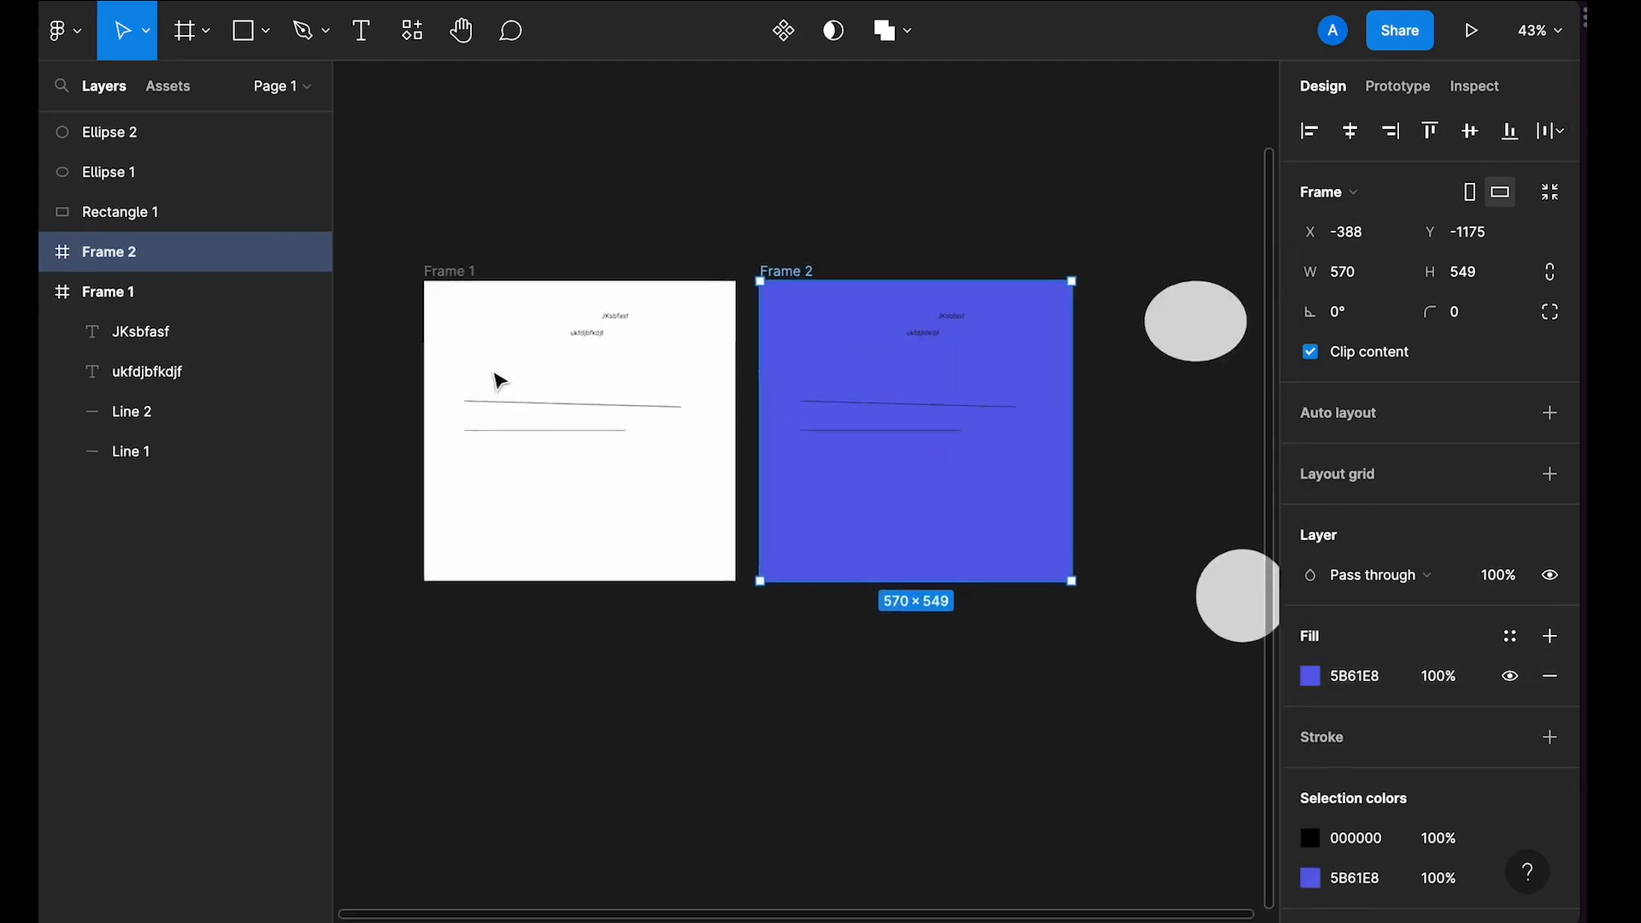
scroll(497, 379, "up", 4)
left_click(587, 248)
scroll(590, 249, "up", 3)
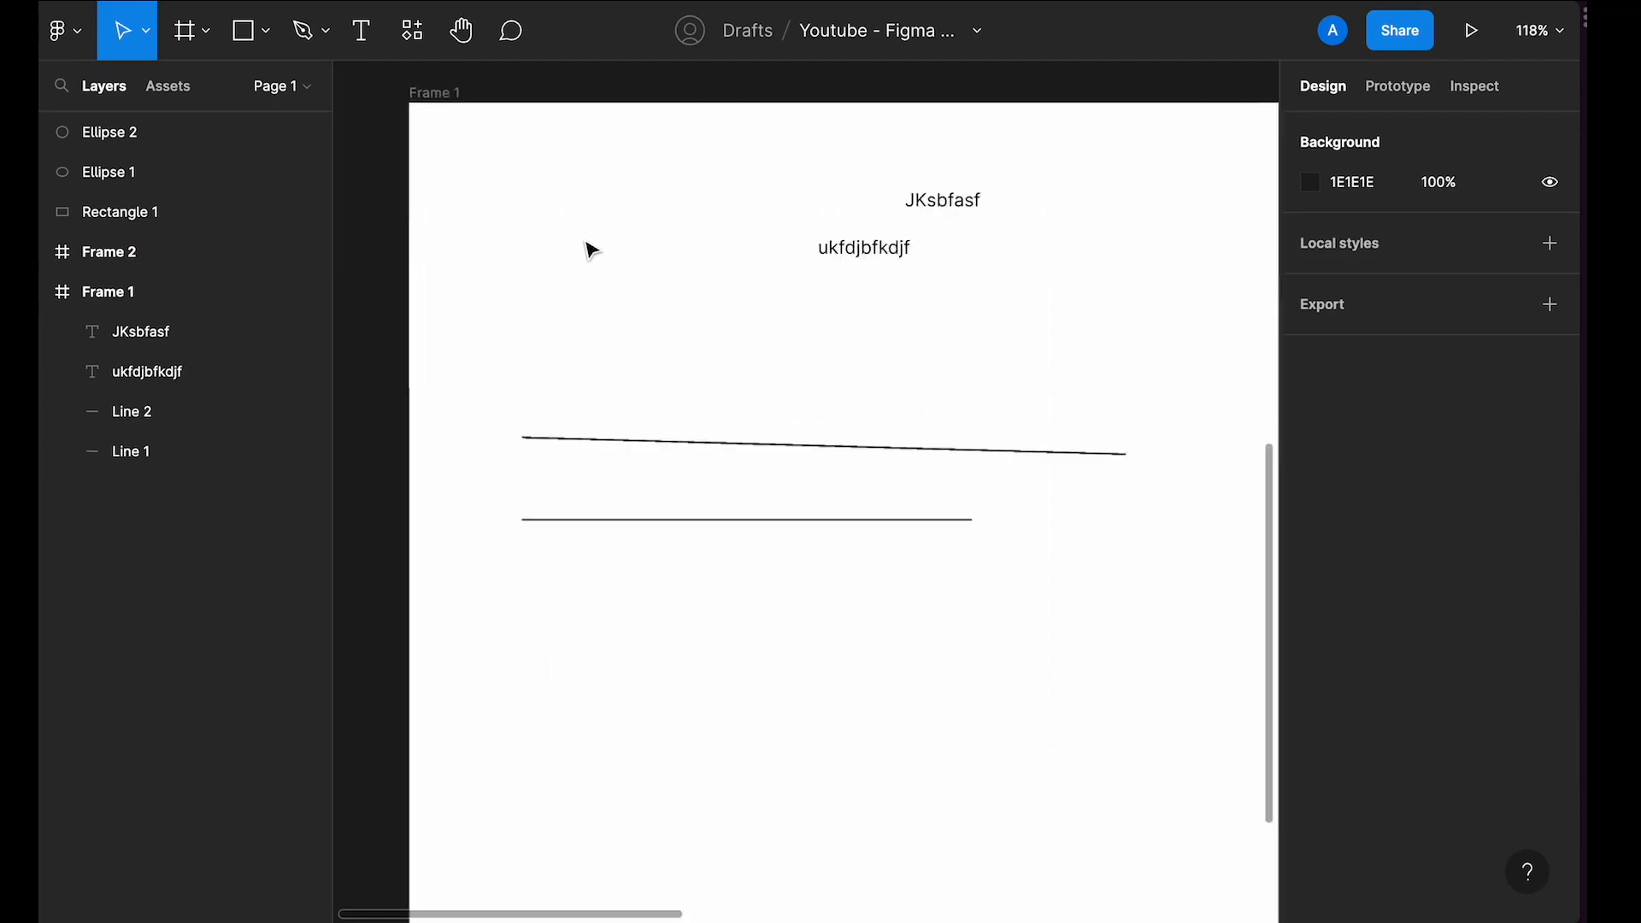
scroll(589, 249, "up", 1)
scroll(589, 249, "right", 1)
scroll(590, 249, "down", 1)
scroll(589, 250, "right", 1)
scroll(589, 250, "left", 2)
scroll(511, 252, "up", 1)
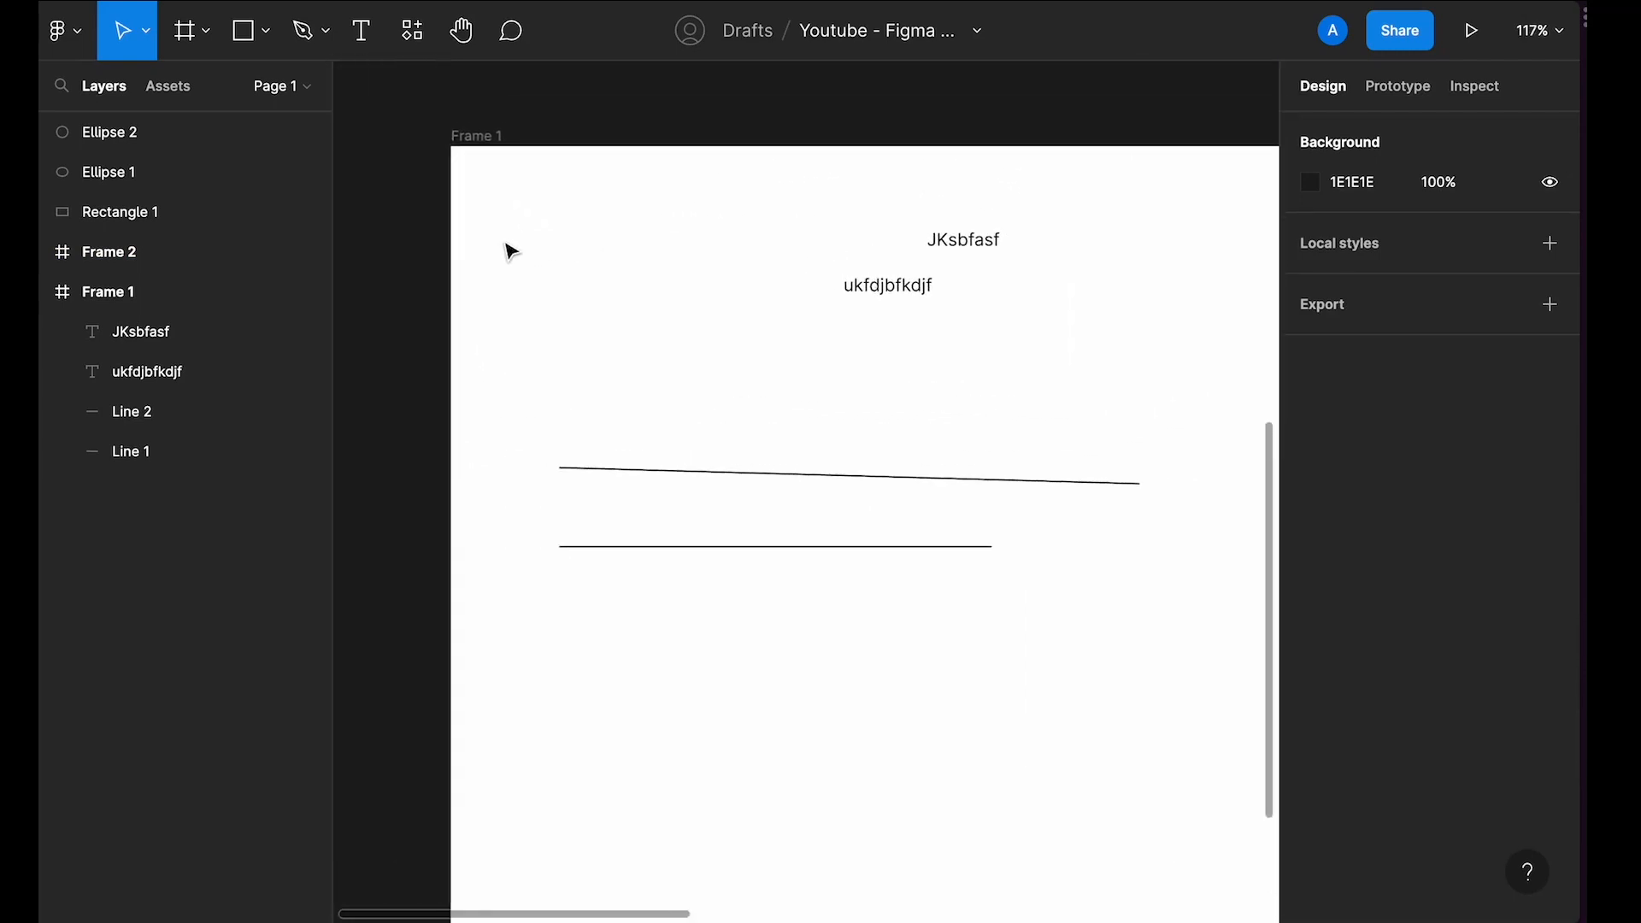
Step: Draw a small square rectangle inside Frame 1 beneath the text layers
key("r")
left_click_drag(668, 280, 783, 398)
left_click(745, 218)
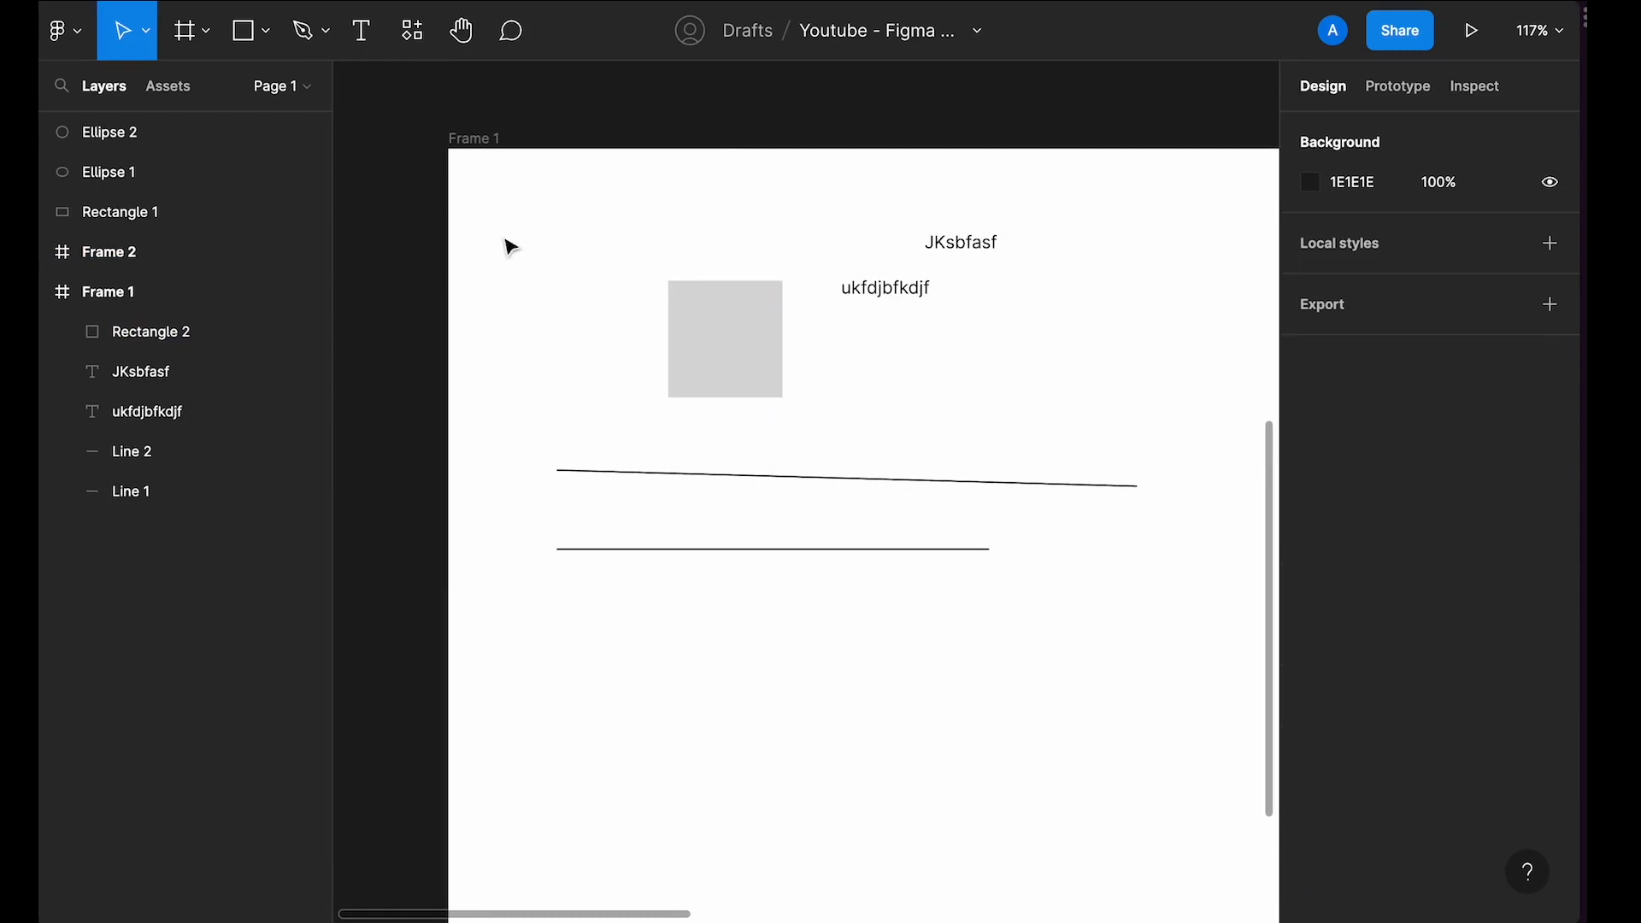
Step: Select Frame 1, jump to the next frame and back to the previous one
left_click(473, 139)
key("n")
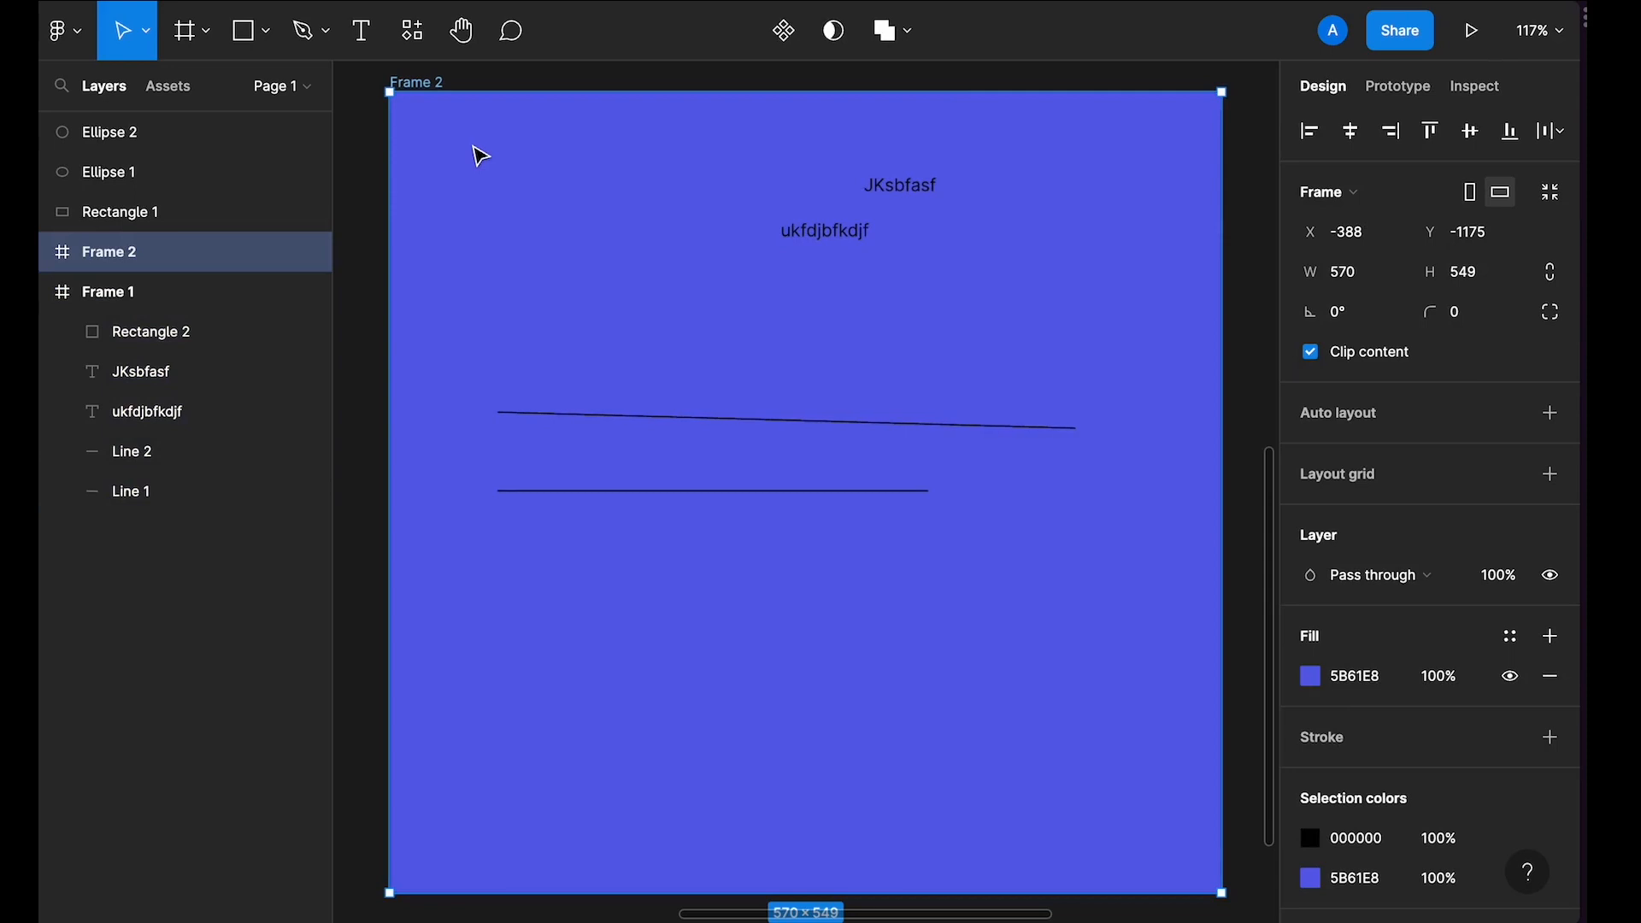
key("shift+n")
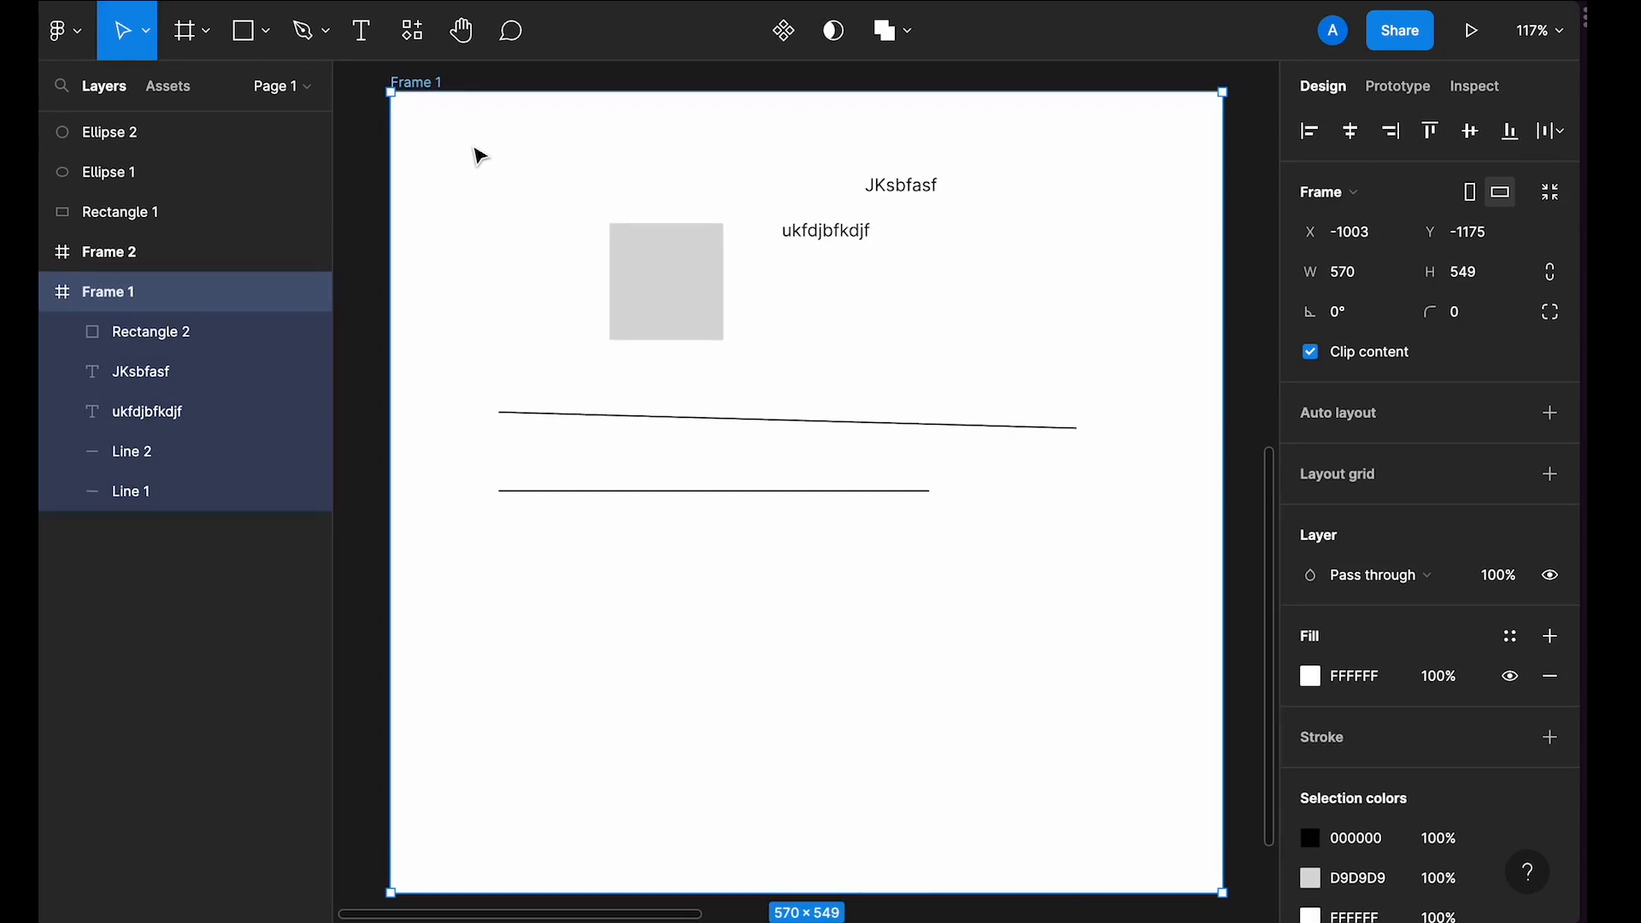
Step: Select the blue Frame 2 and delete it
scroll(485, 149, "down", 6)
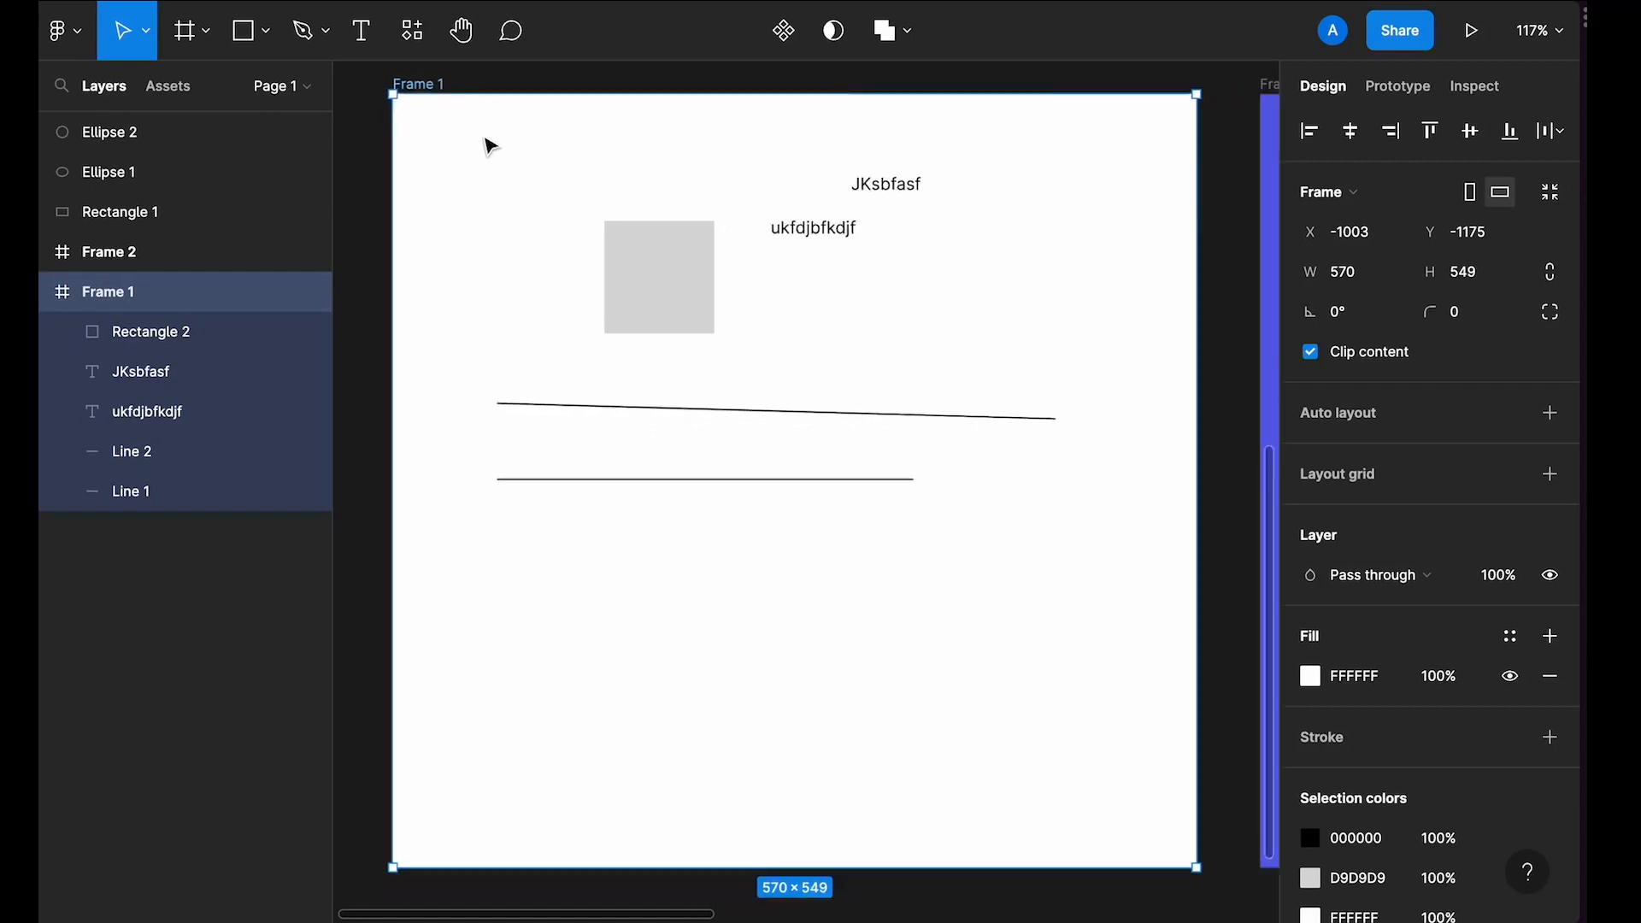
scroll(487, 146, "right", 2)
left_click(842, 239)
left_click(742, 155)
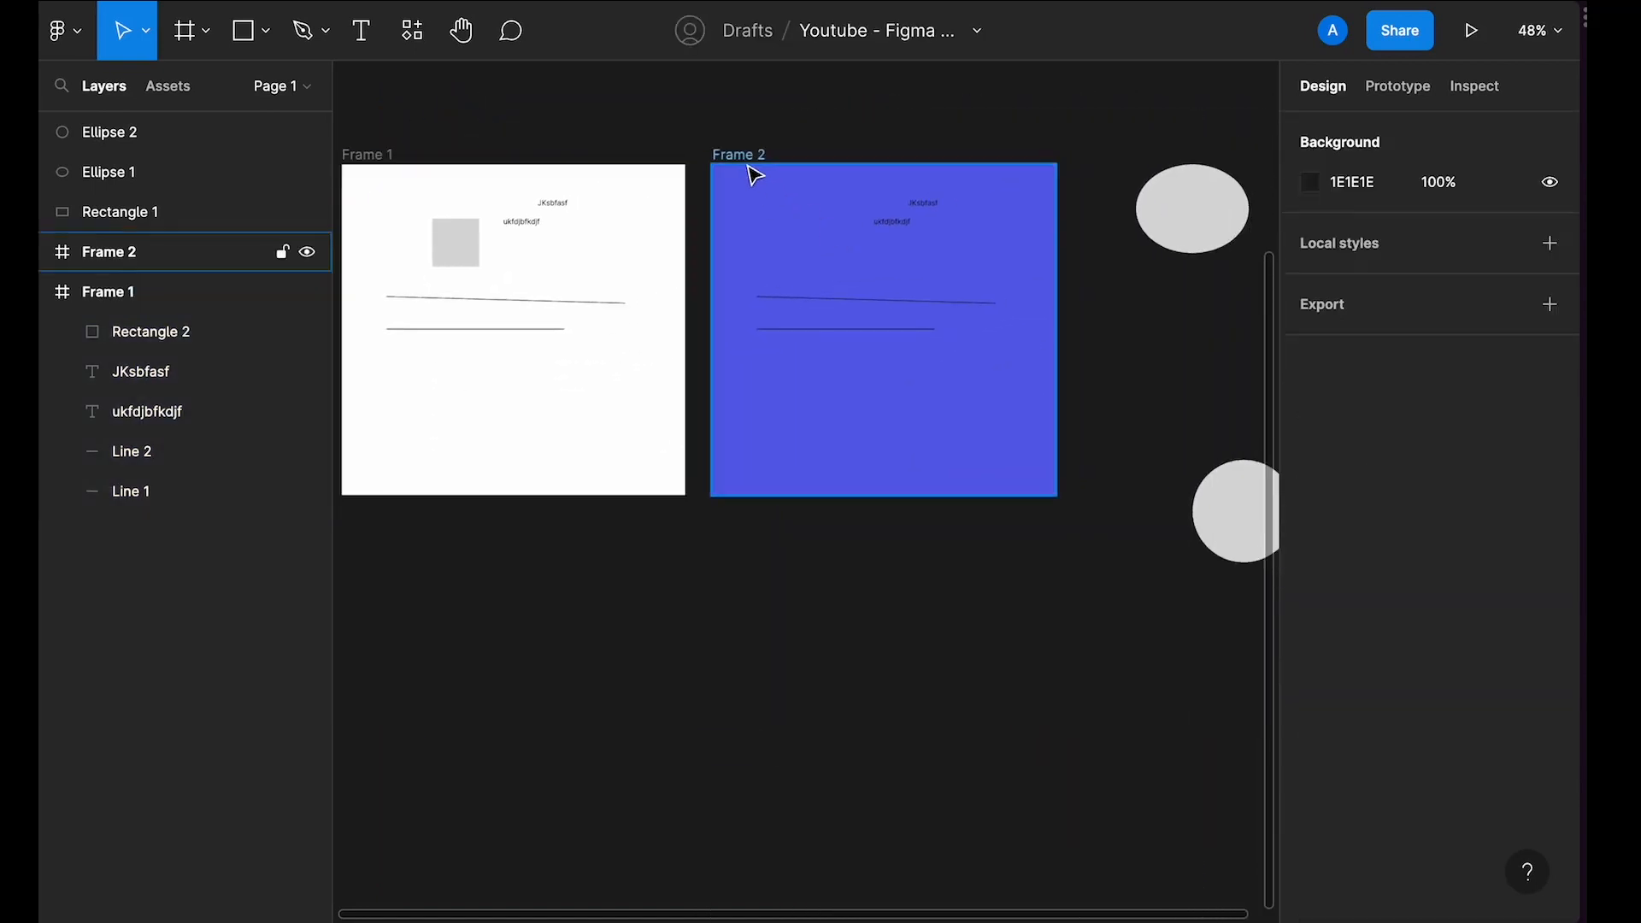
key("Delete")
Step: Duplicate Frame 1 and delete the copy
scroll(714, 176, "left", 2)
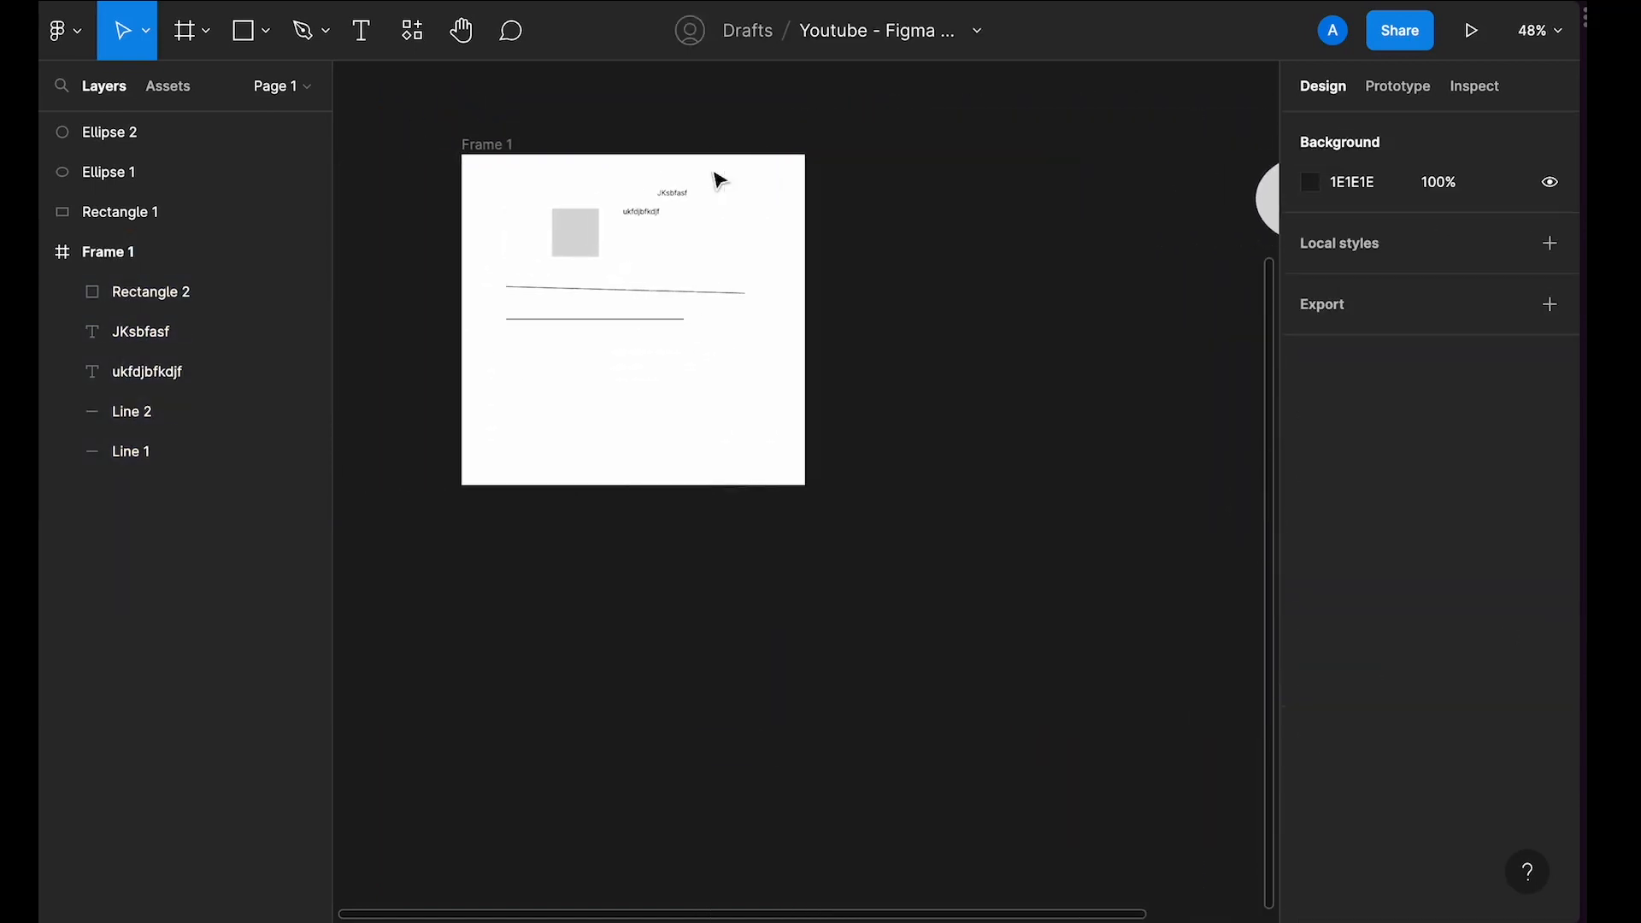
scroll(655, 213, "up", 3)
scroll(655, 214, "up", 1)
left_click(444, 165)
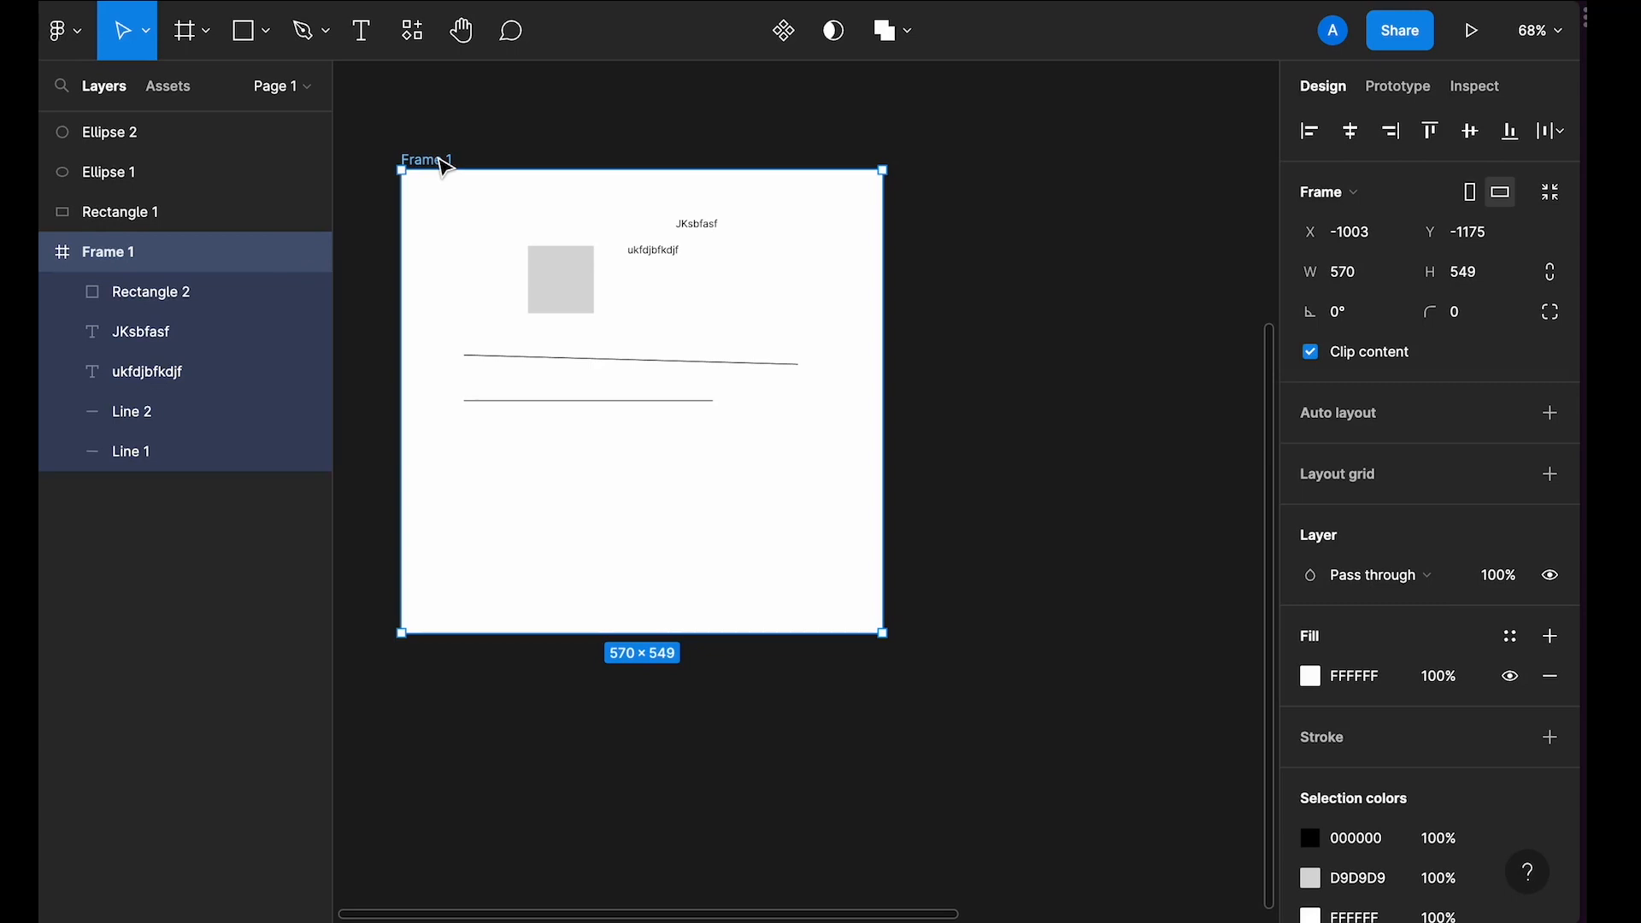
key("ctrl+d")
scroll(706, 246, "right", 3)
scroll(706, 246, "right", 1)
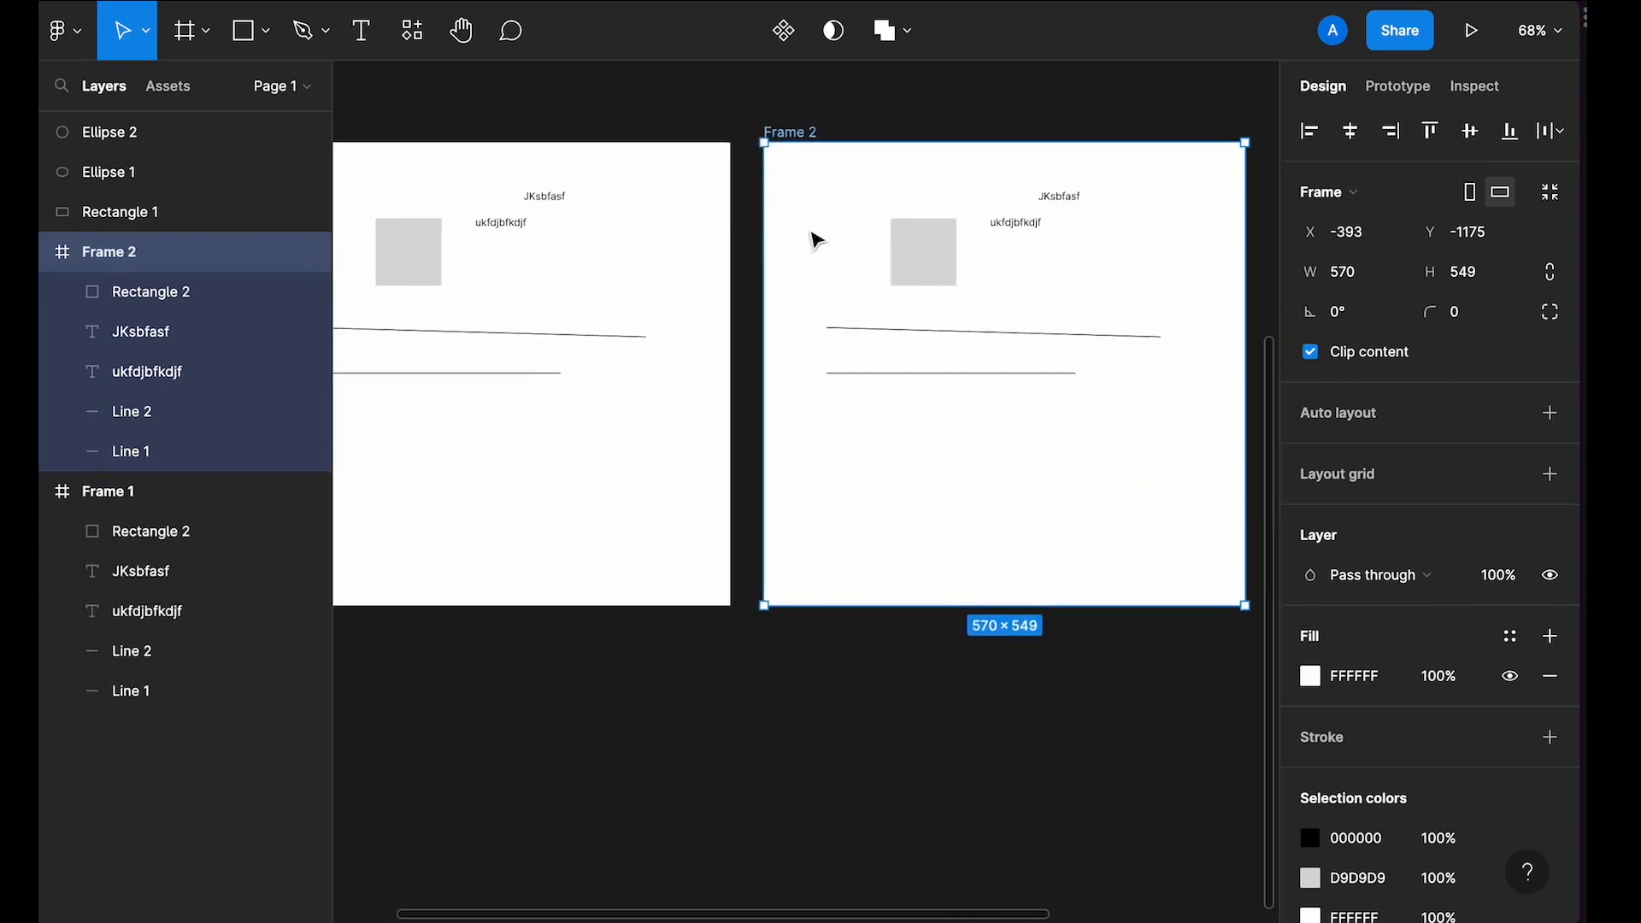
key("Delete")
Step: Duplicate Frame 1 repeatedly to make a row of copies up to Frame 6
scroll(813, 238, "left", 5)
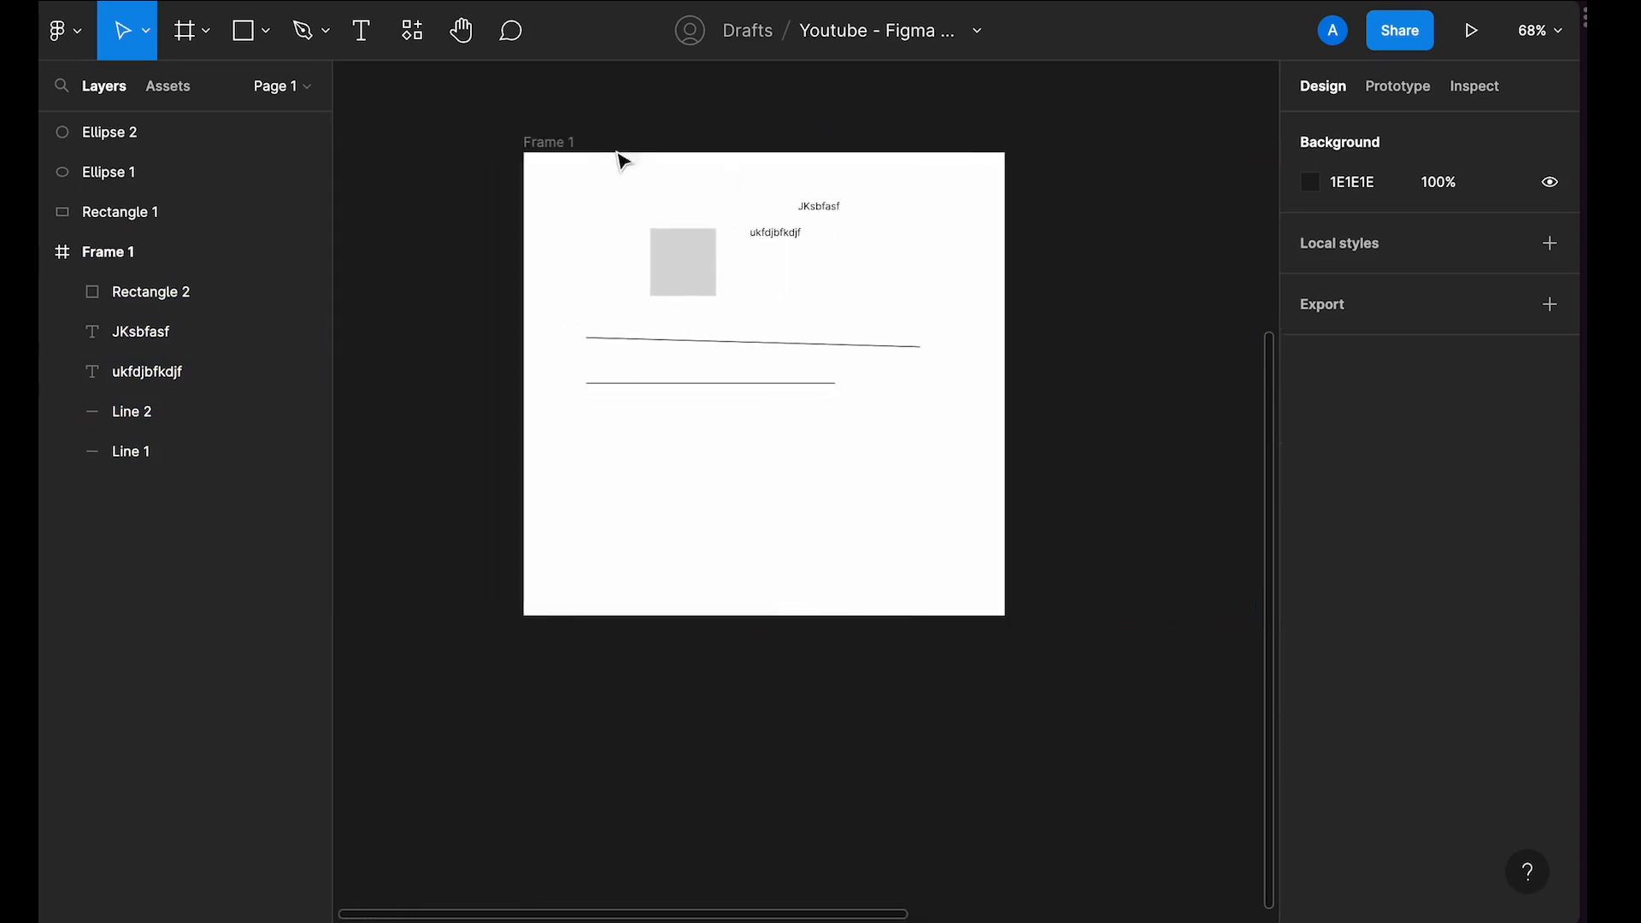
left_click(573, 147)
scroll(577, 152, "right", 3)
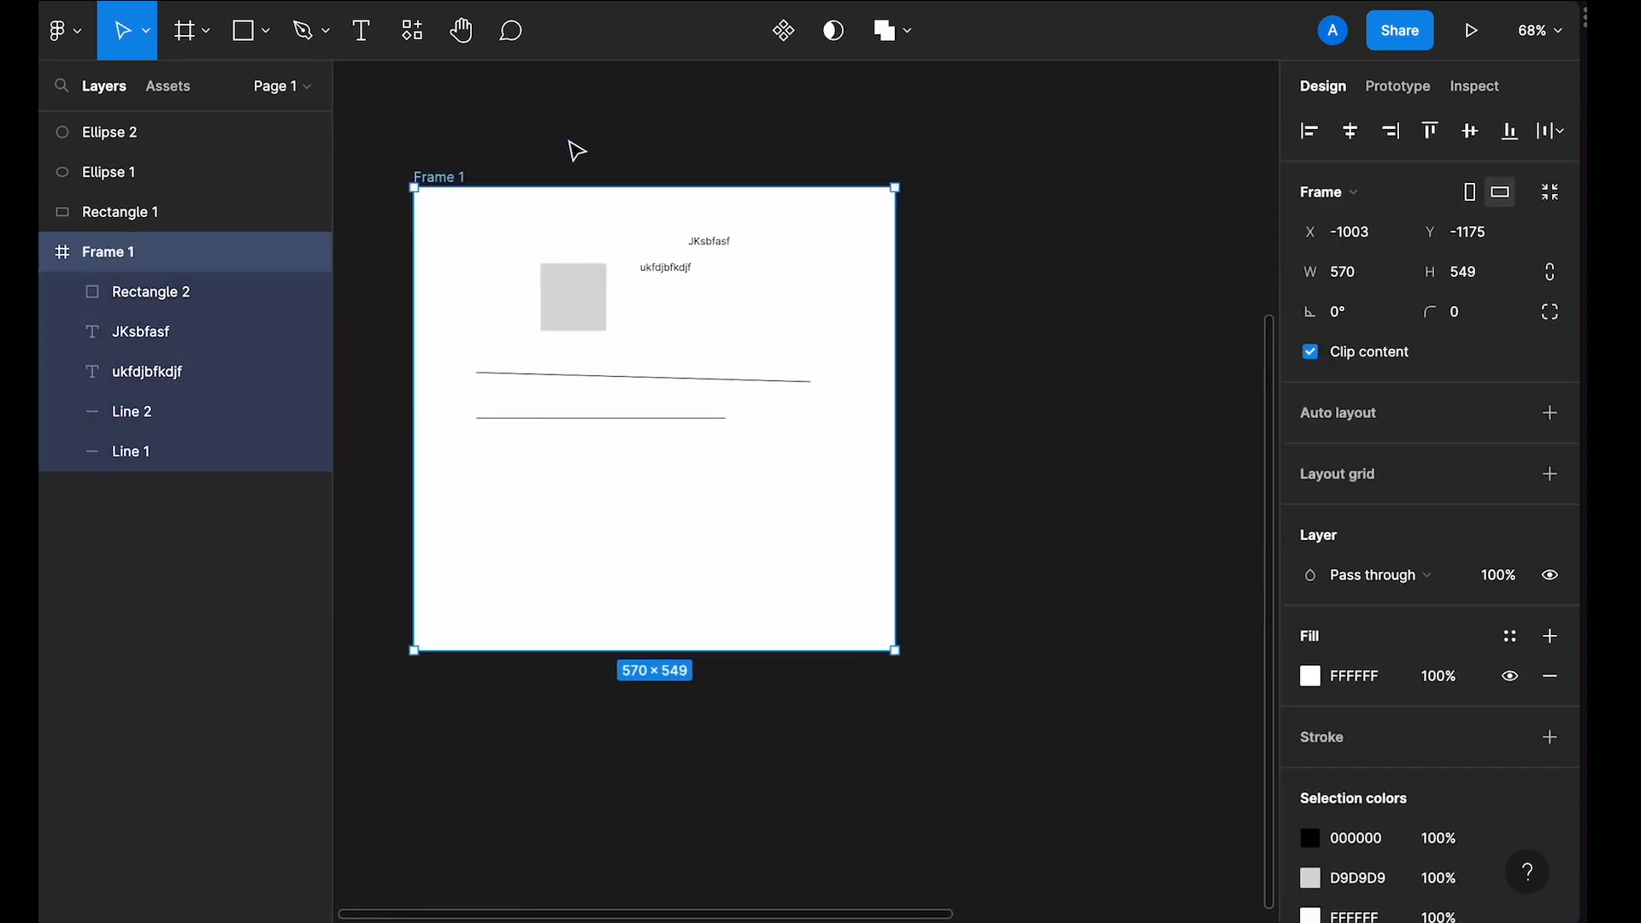
key("super+d")
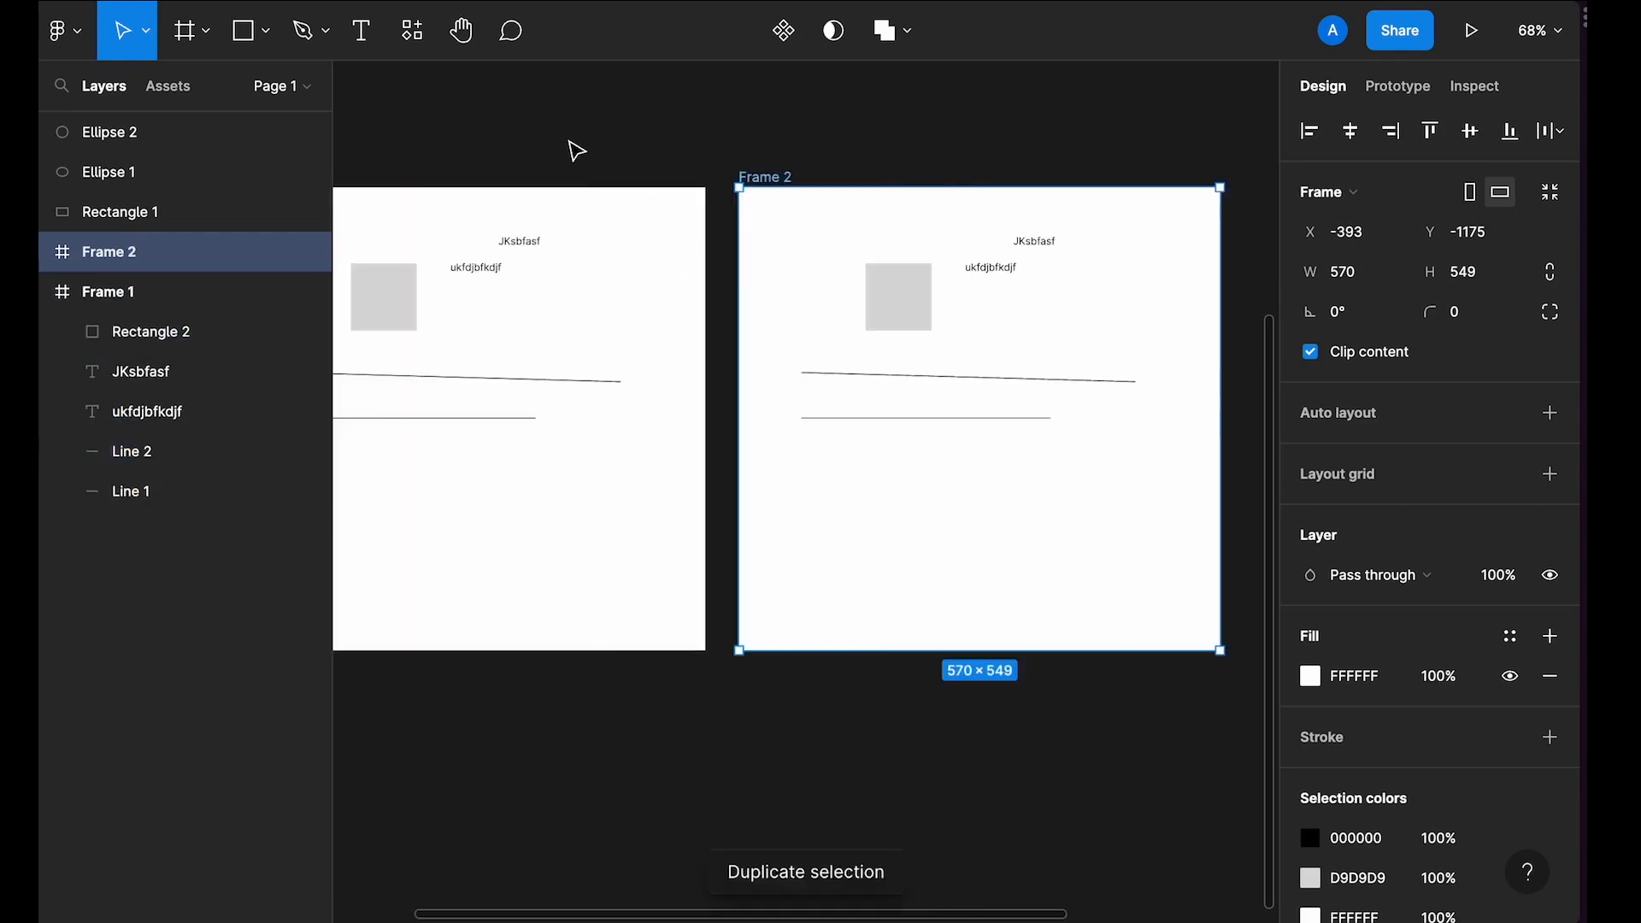
scroll(716, 235, "down", 2)
scroll(716, 236, "right", 3)
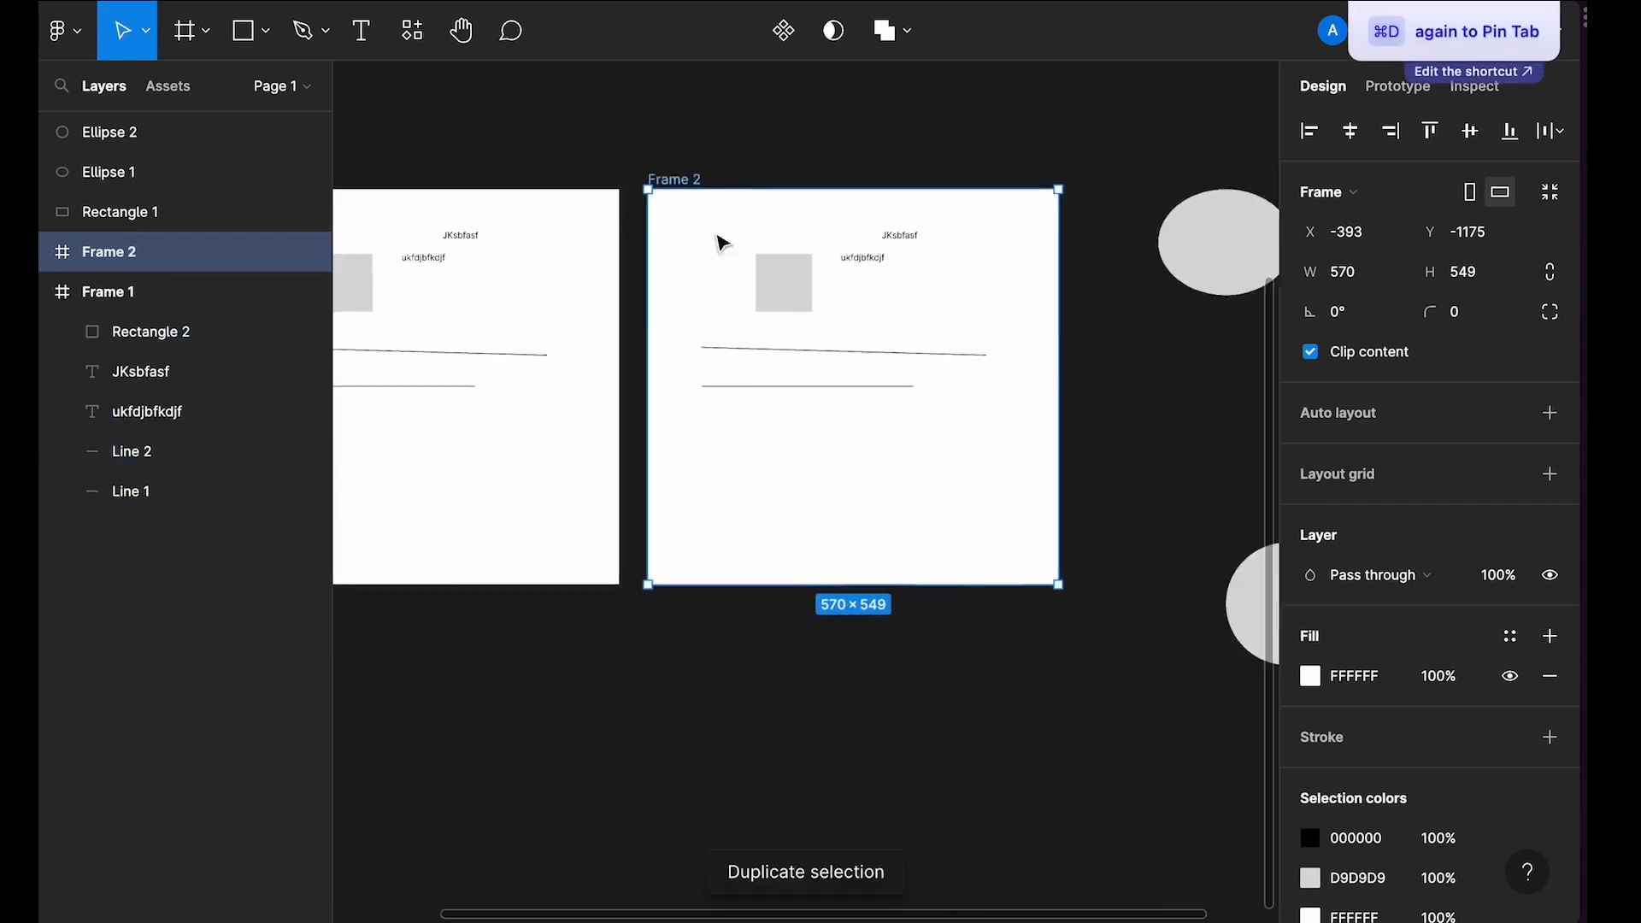
scroll(716, 235, "down", 2)
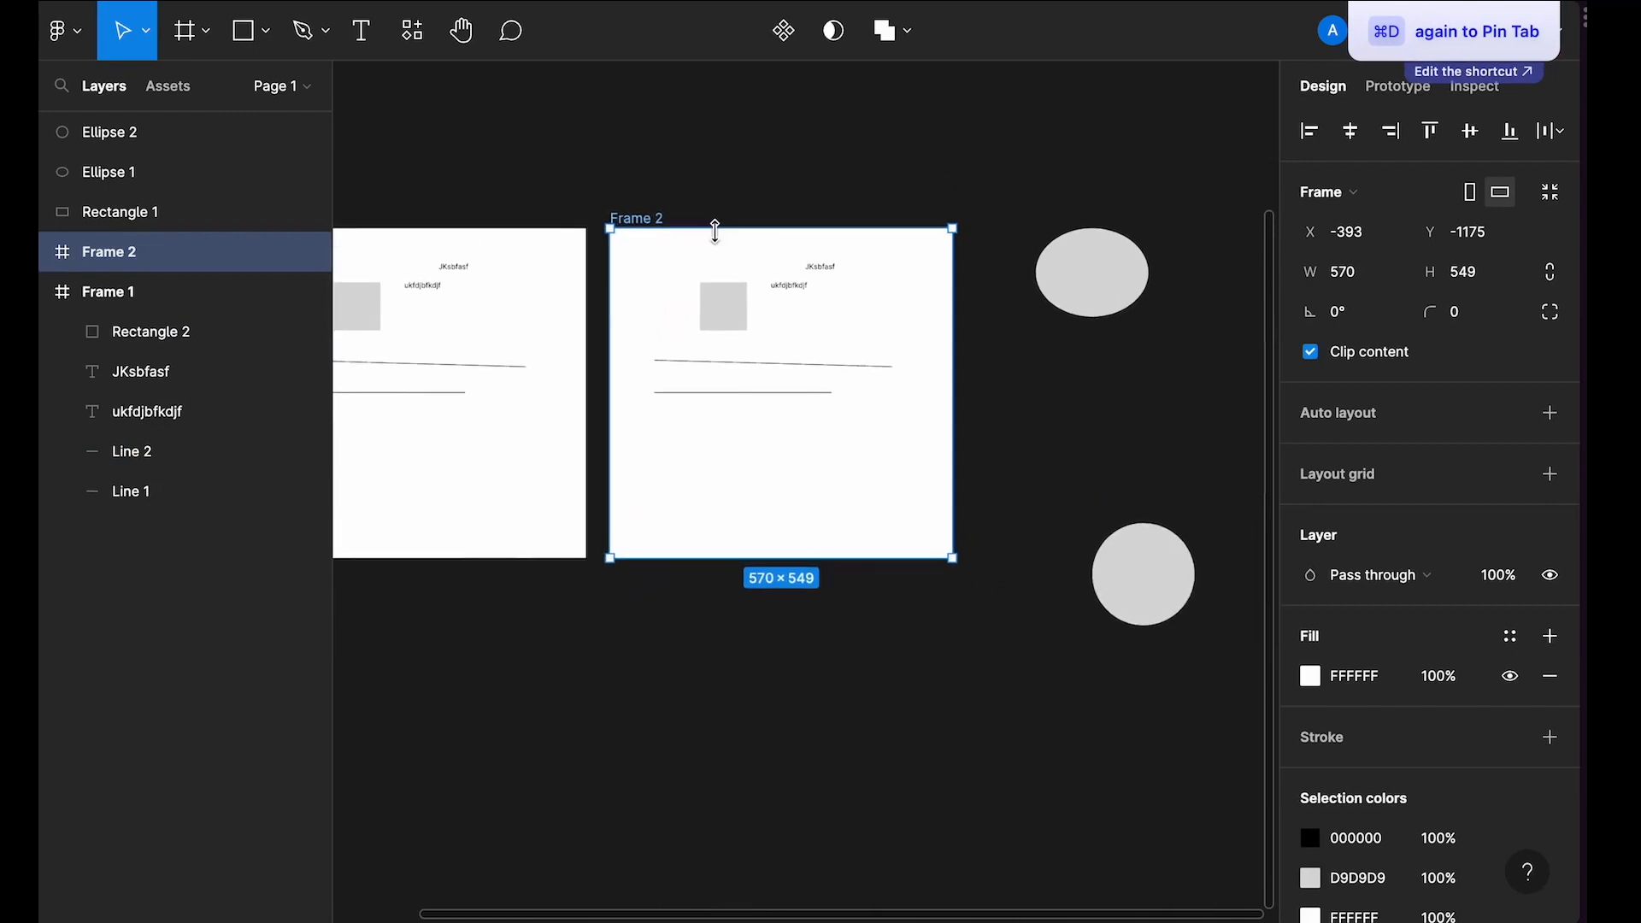
key("super+d")
scroll(718, 242, "down", 3)
key("super+d")
key("super+d")
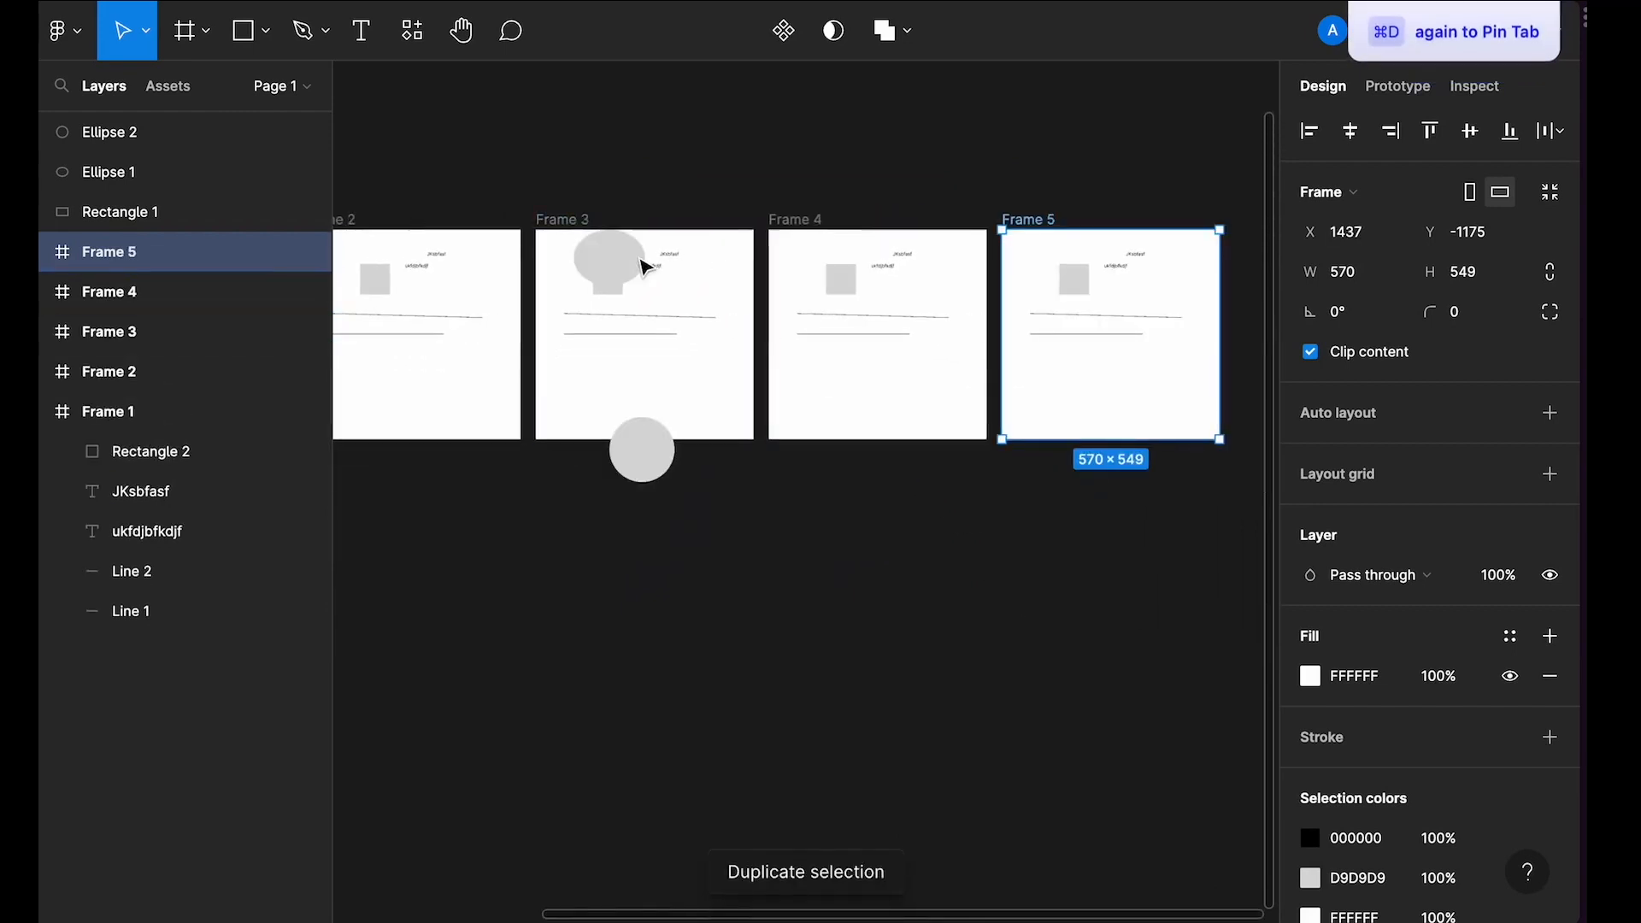
key("super+d")
scroll(646, 268, "down", 4)
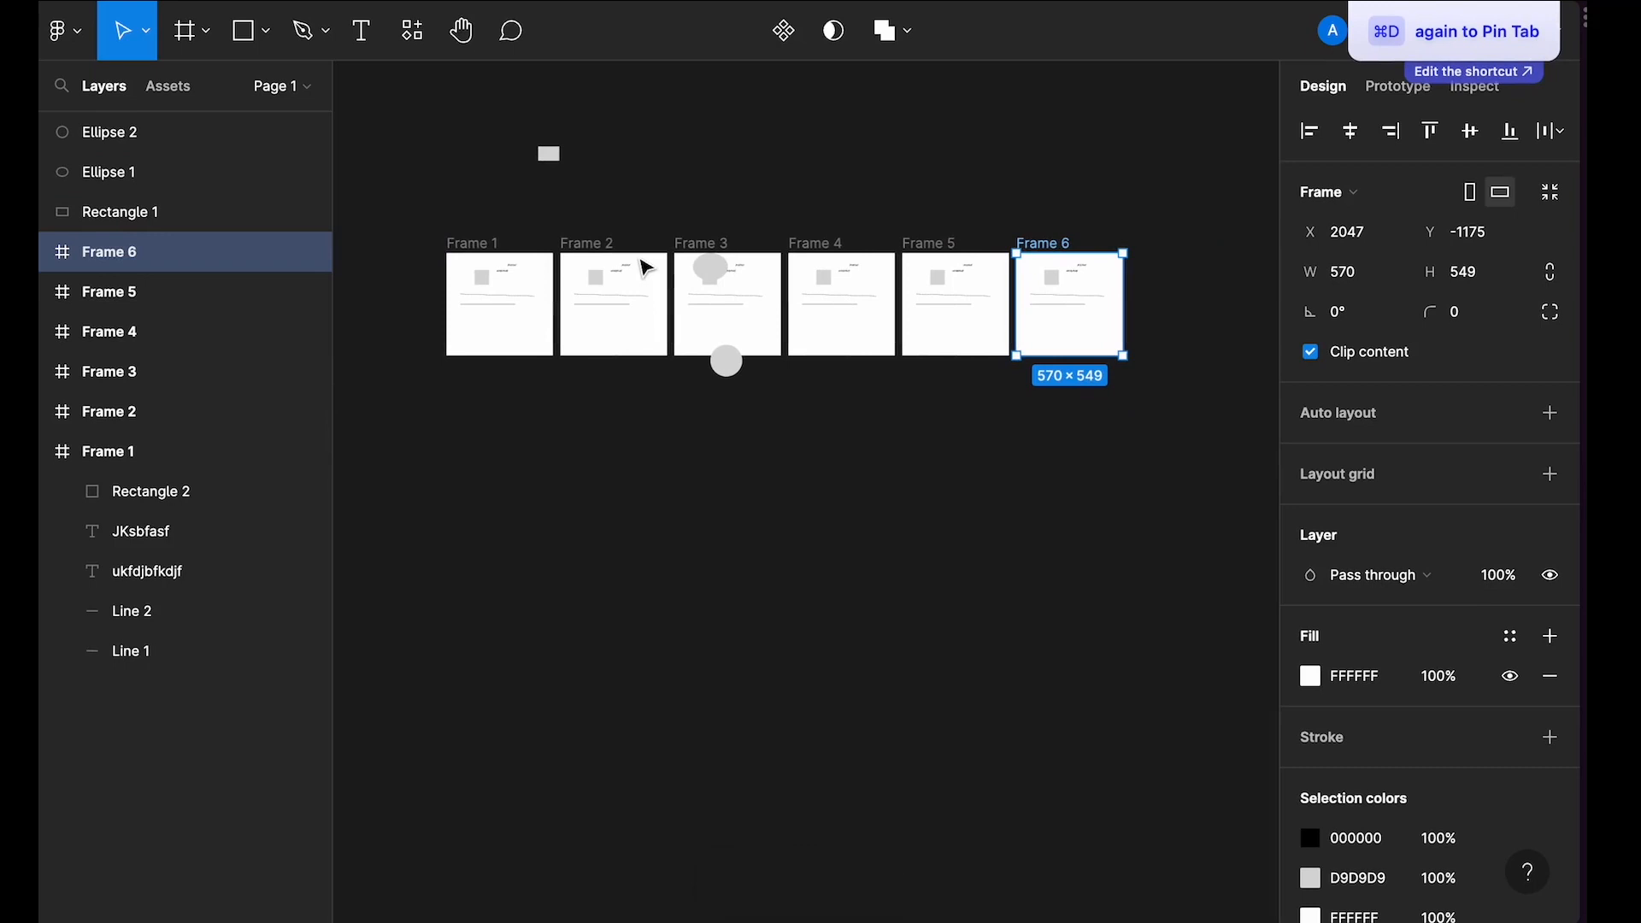
Step: Undo the frame duplications
scroll(471, 308, "up", 4)
key("super+z")
key("super+z")
key("super+z")
key("super+z")
key("super+z")
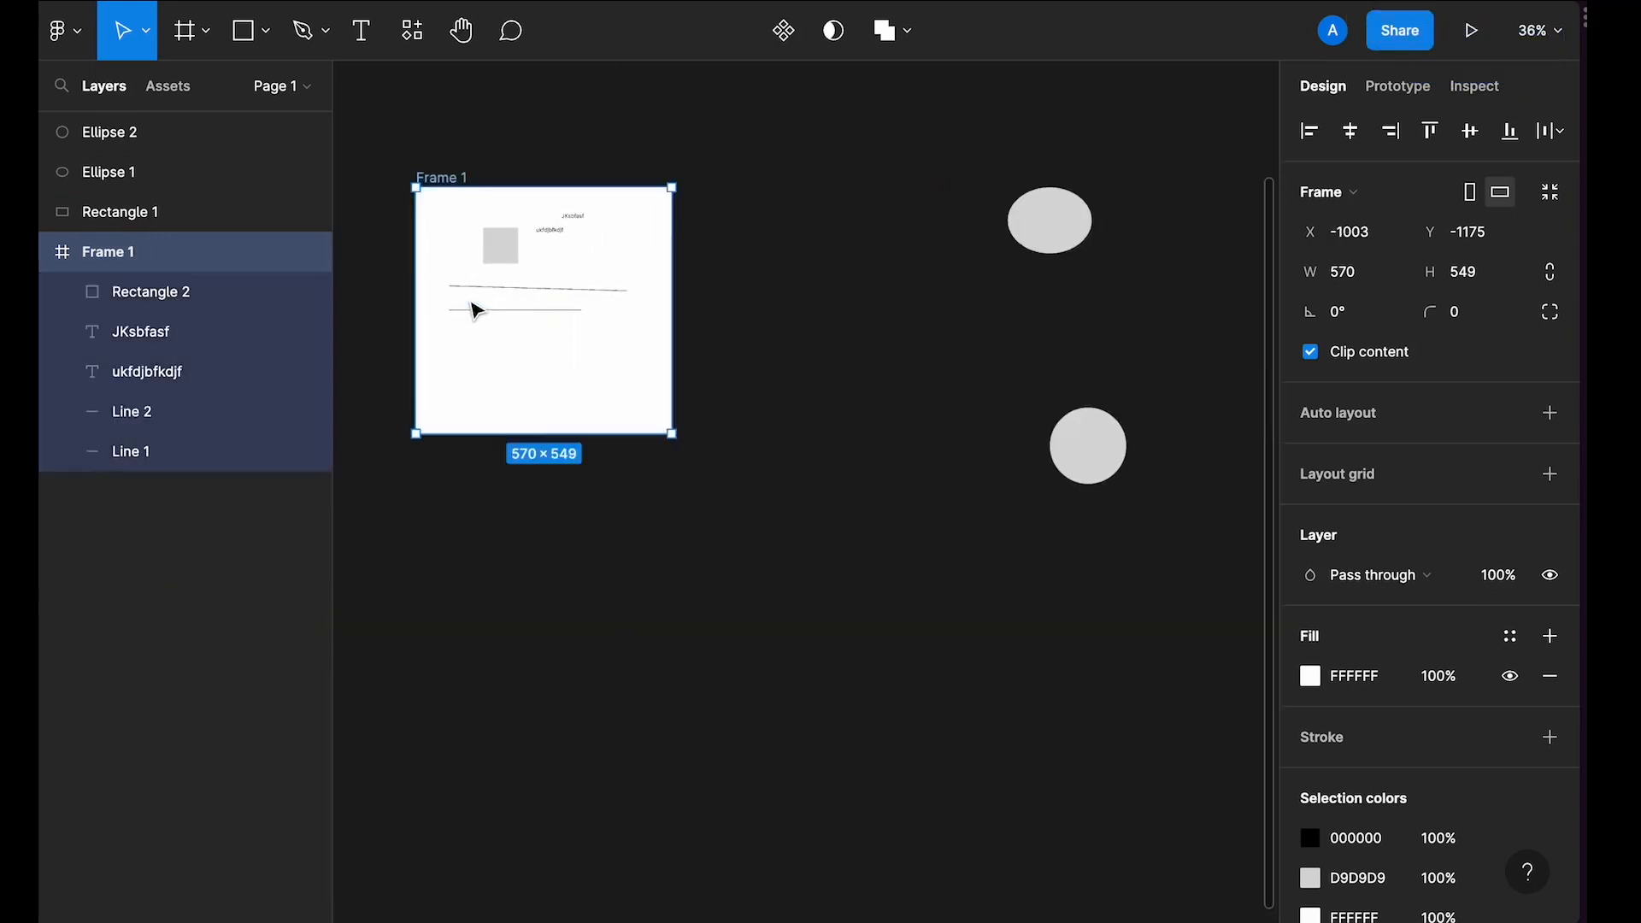
key("Escape")
Step: Duplicate Frame 1 by dragging a copy of it to its right
scroll(524, 256, "up", 1)
left_click(417, 167)
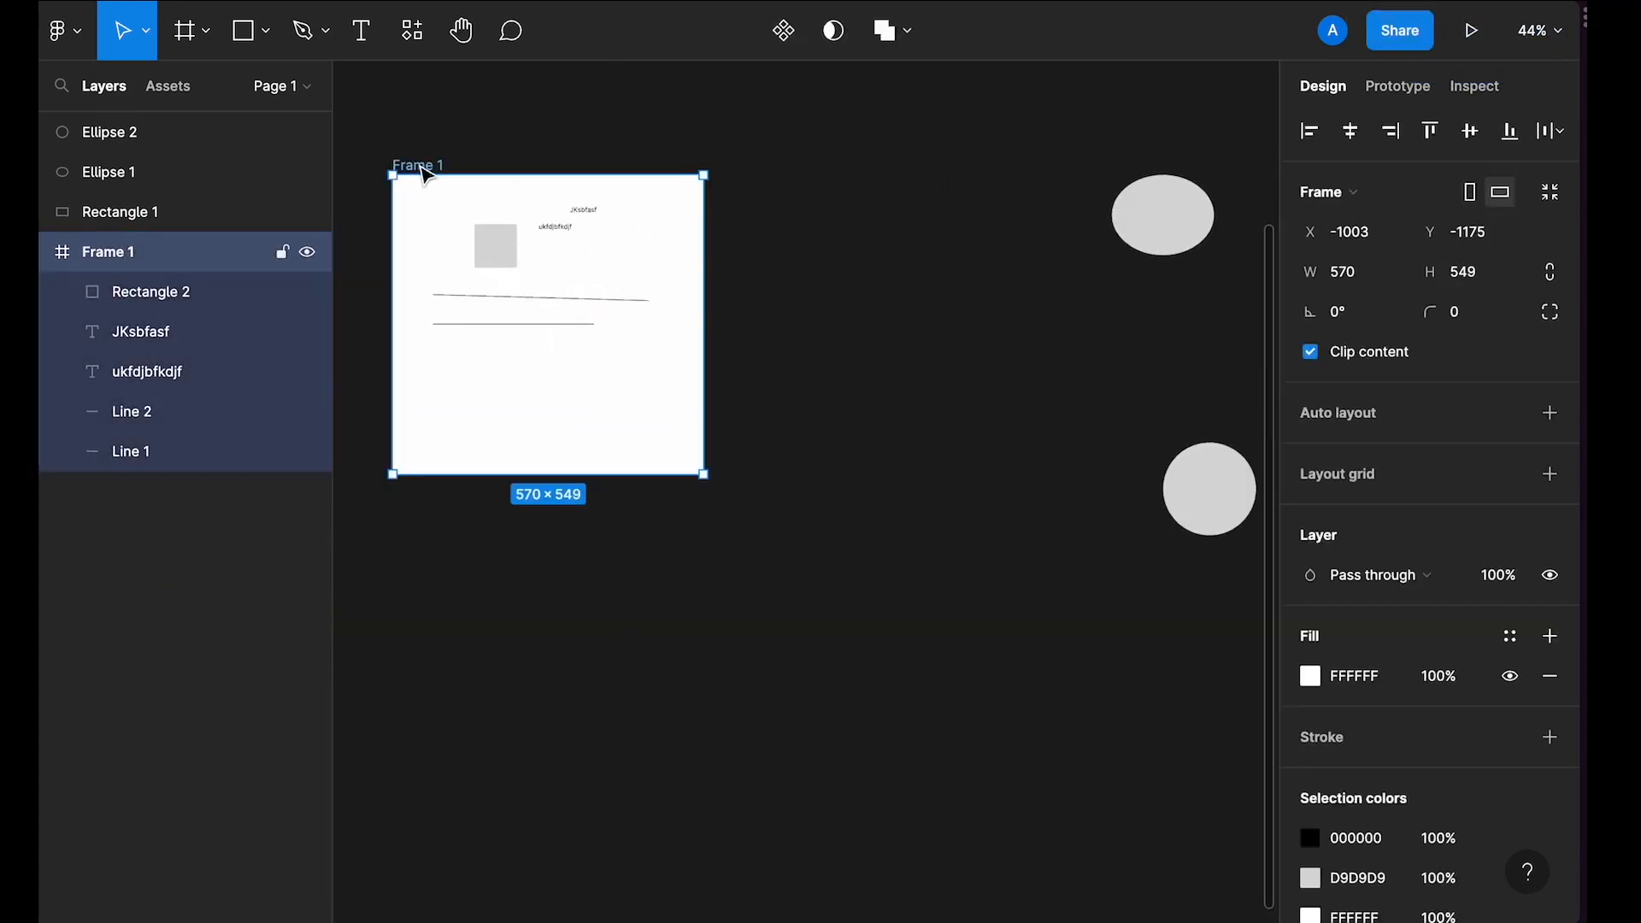
scroll(425, 175, "up", 2)
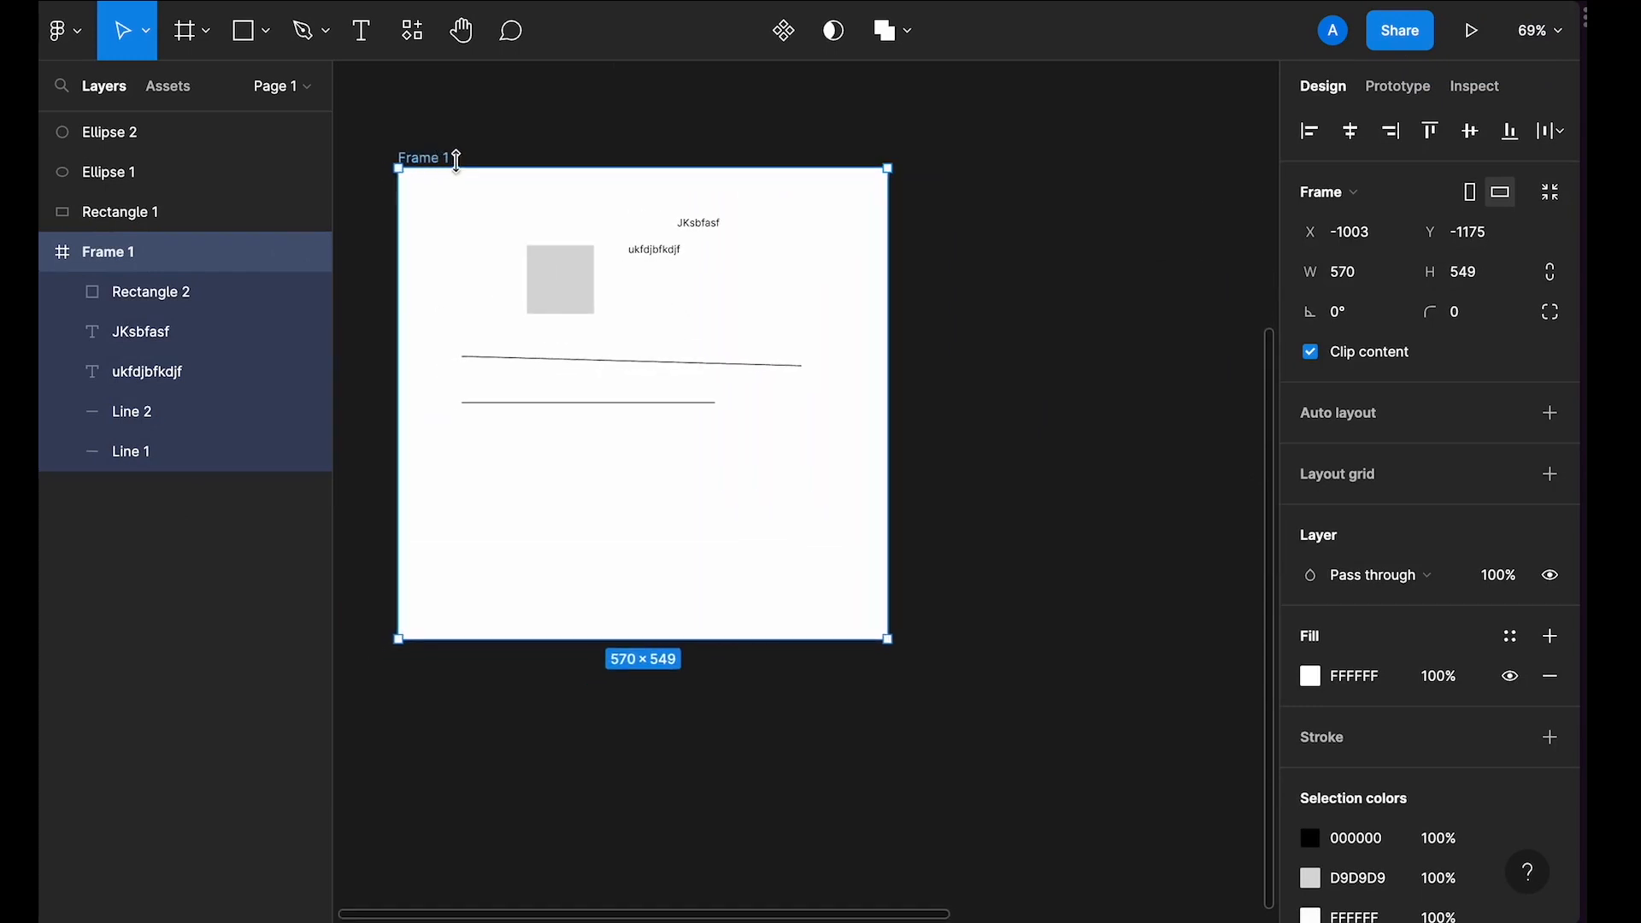
scroll(434, 162, "down", 2)
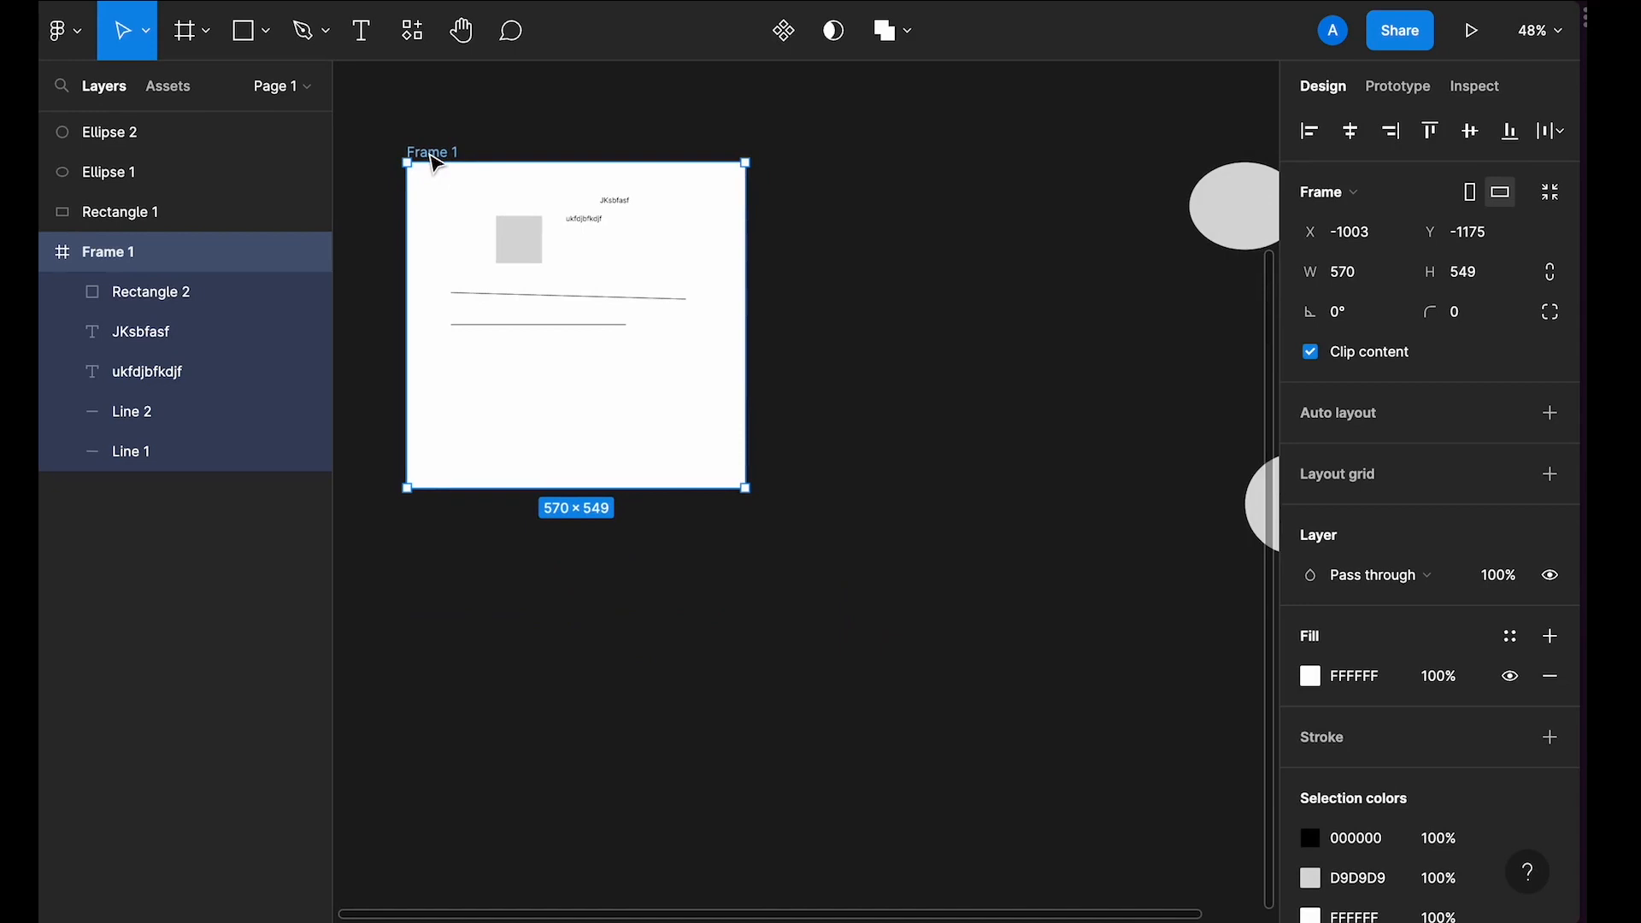
scroll(436, 163, "up", 4)
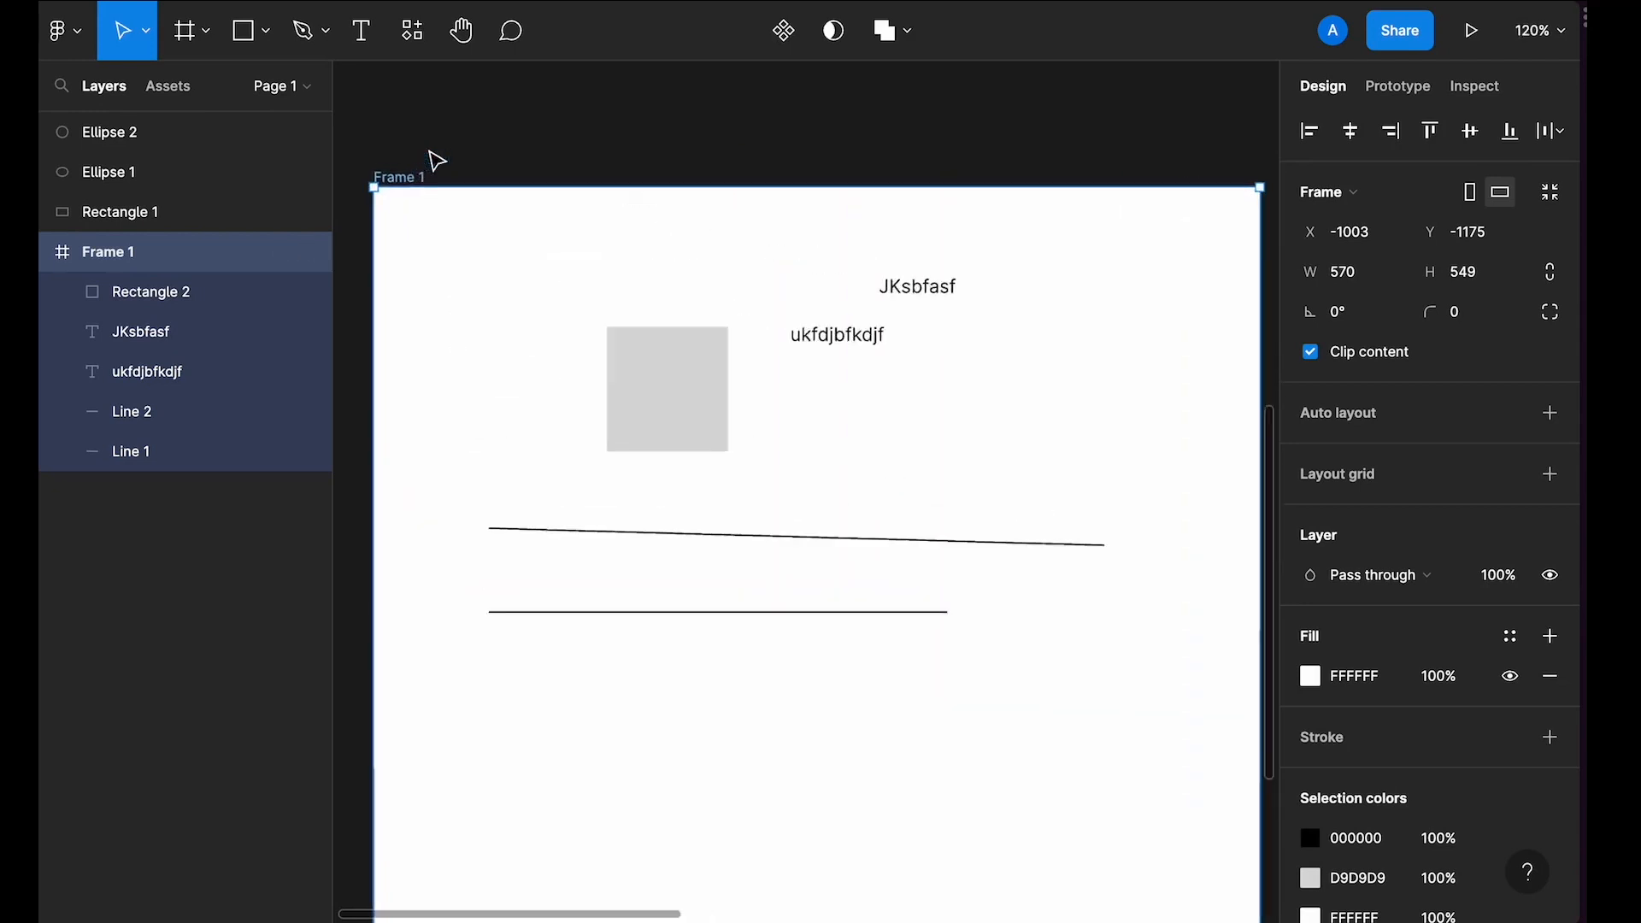
scroll(432, 167, "up", 1)
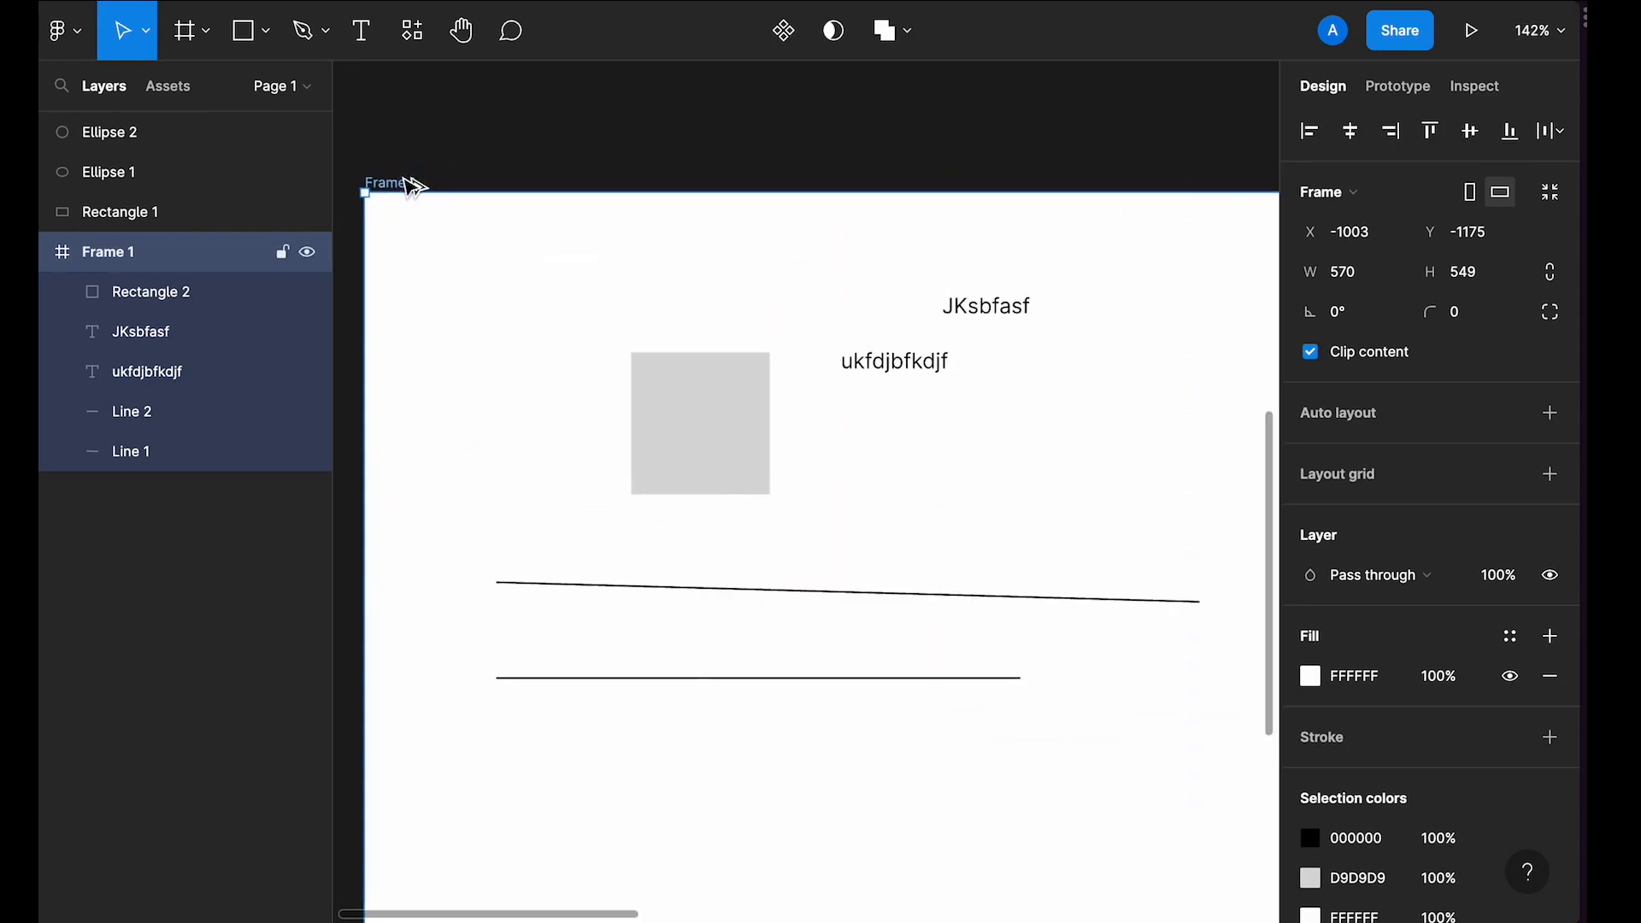
scroll(413, 185, "down", 4)
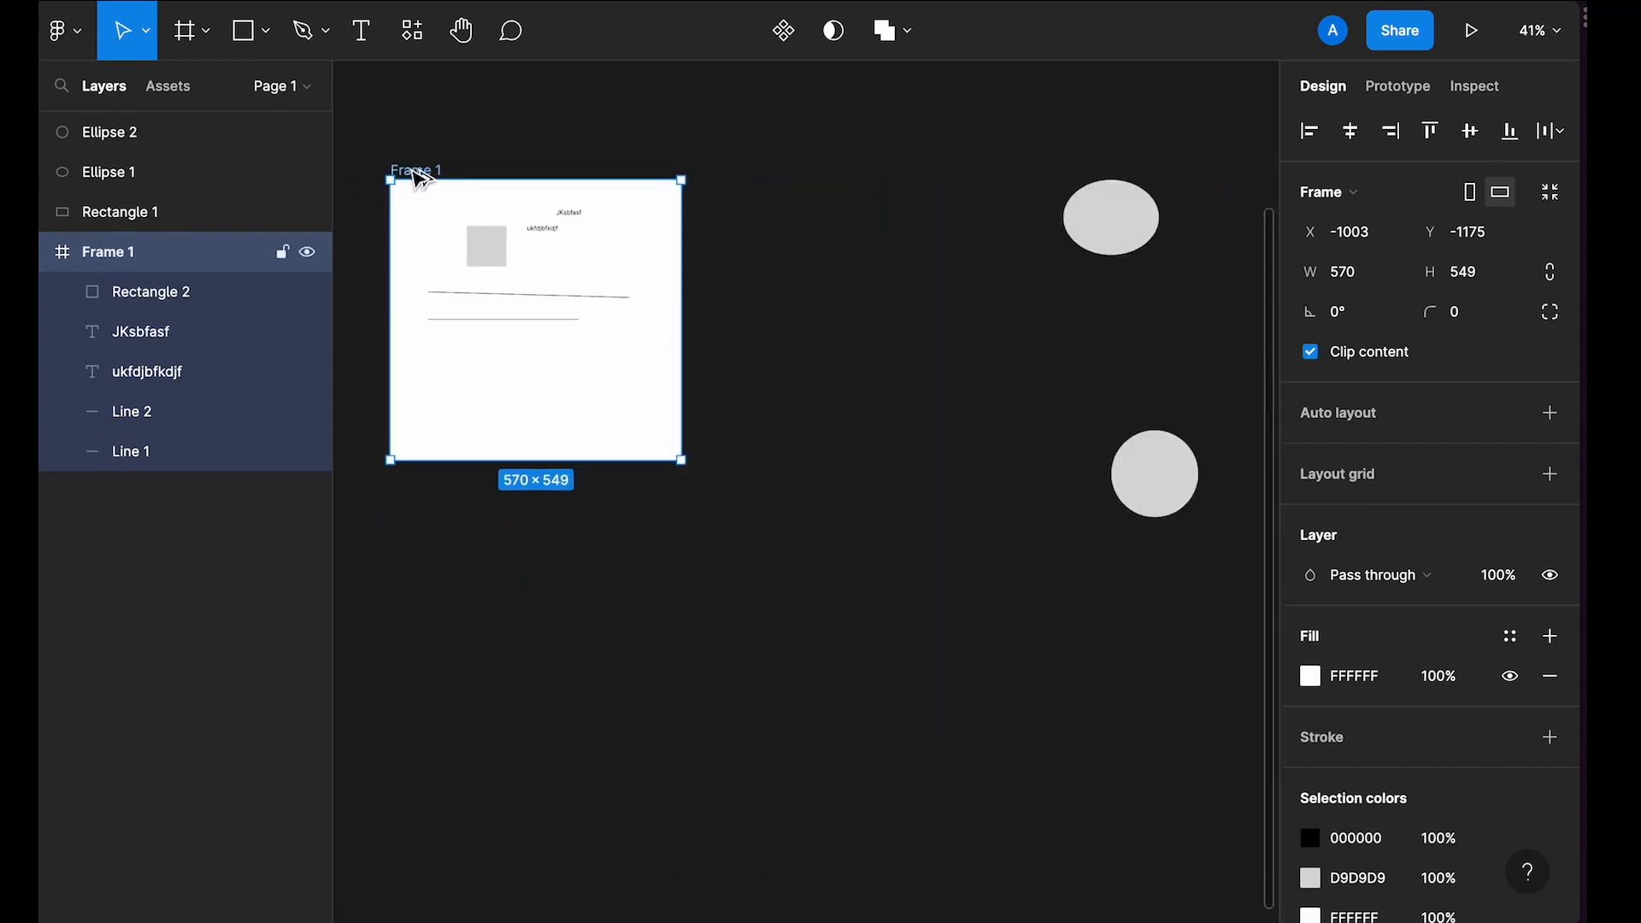
left_click_drag(418, 179, 719, 171)
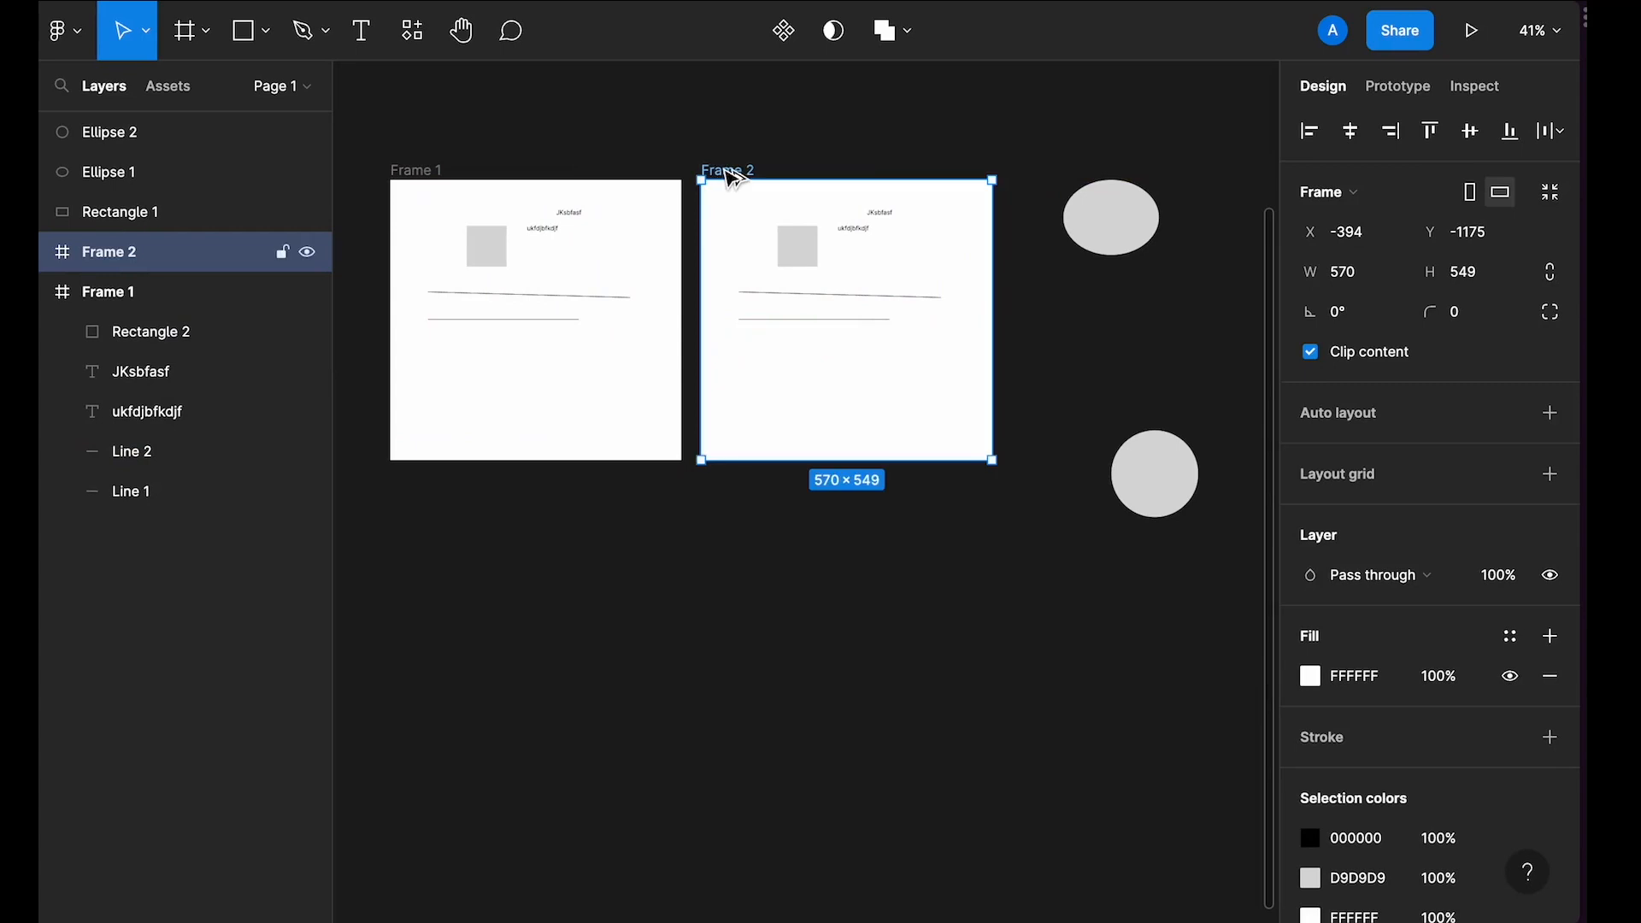
Step: Drag a copy of Frame 2 to below it
left_click_drag(723, 169, 722, 488)
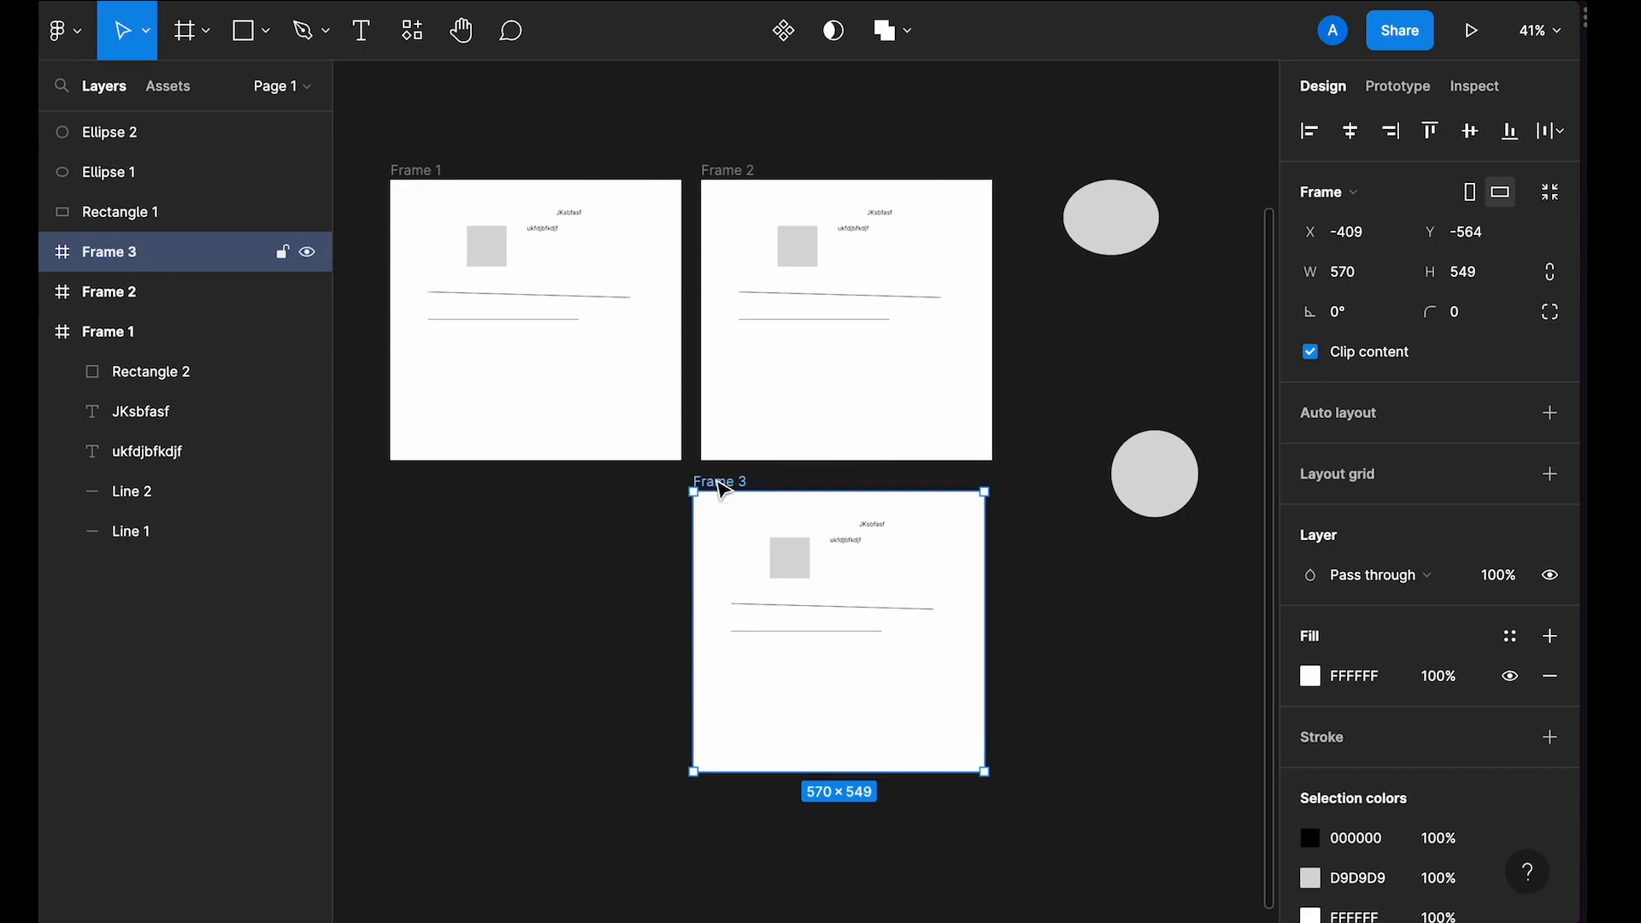
scroll(722, 489, "left", 3)
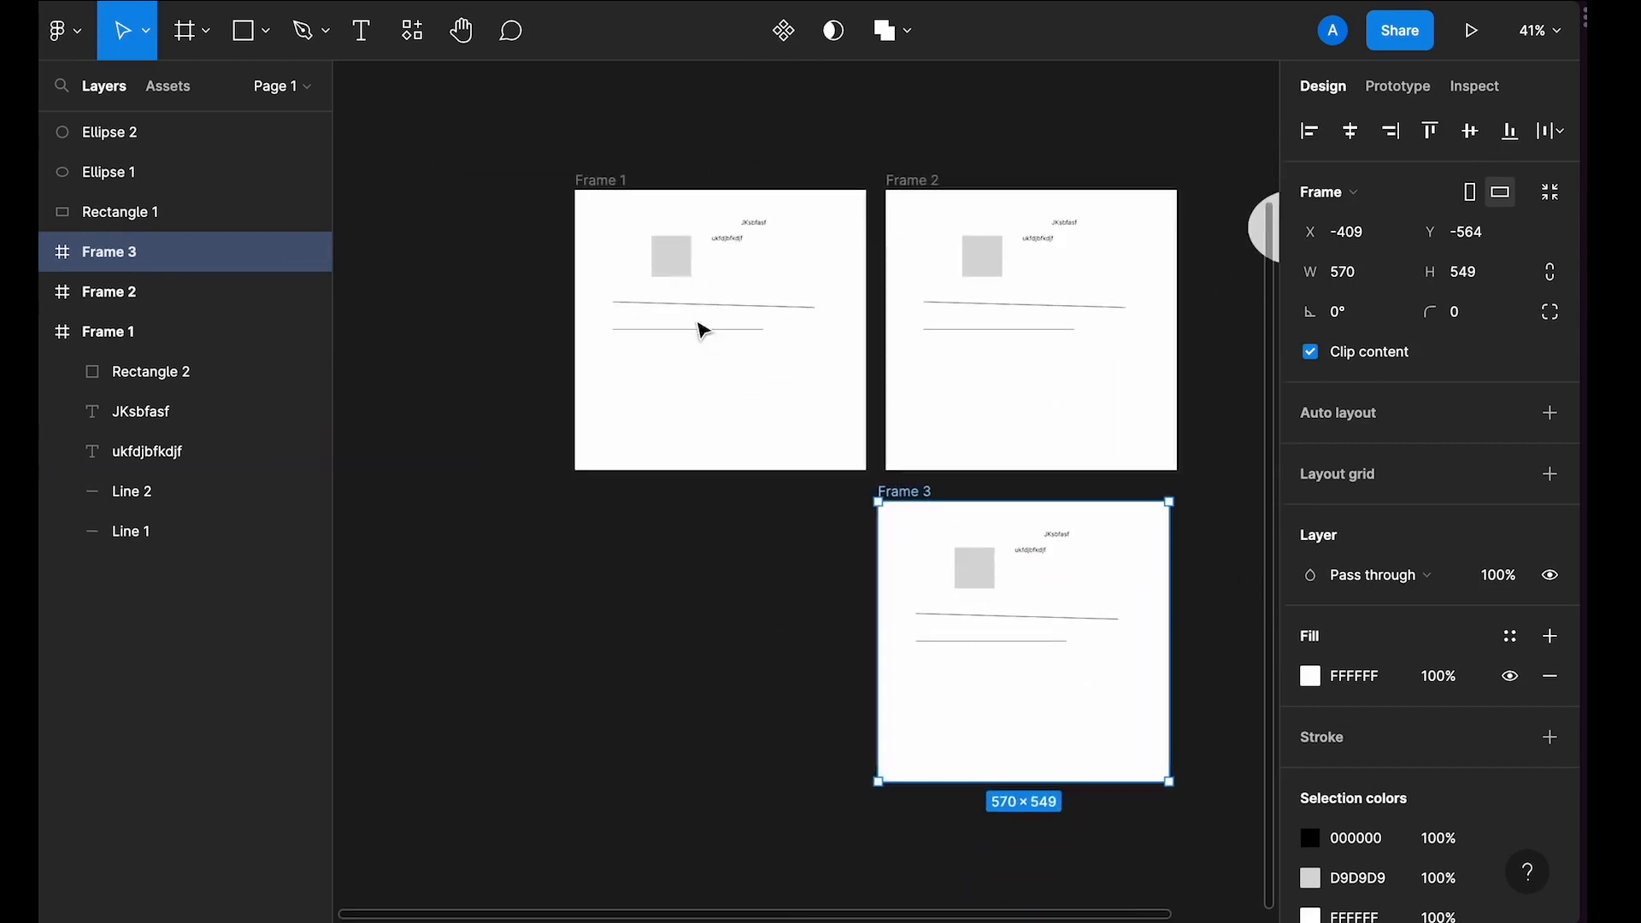
scroll(699, 329, "up", 5, "ctrl")
scroll(699, 328, "up", 2, "ctrl")
scroll(701, 325, "down", 2, "ctrl")
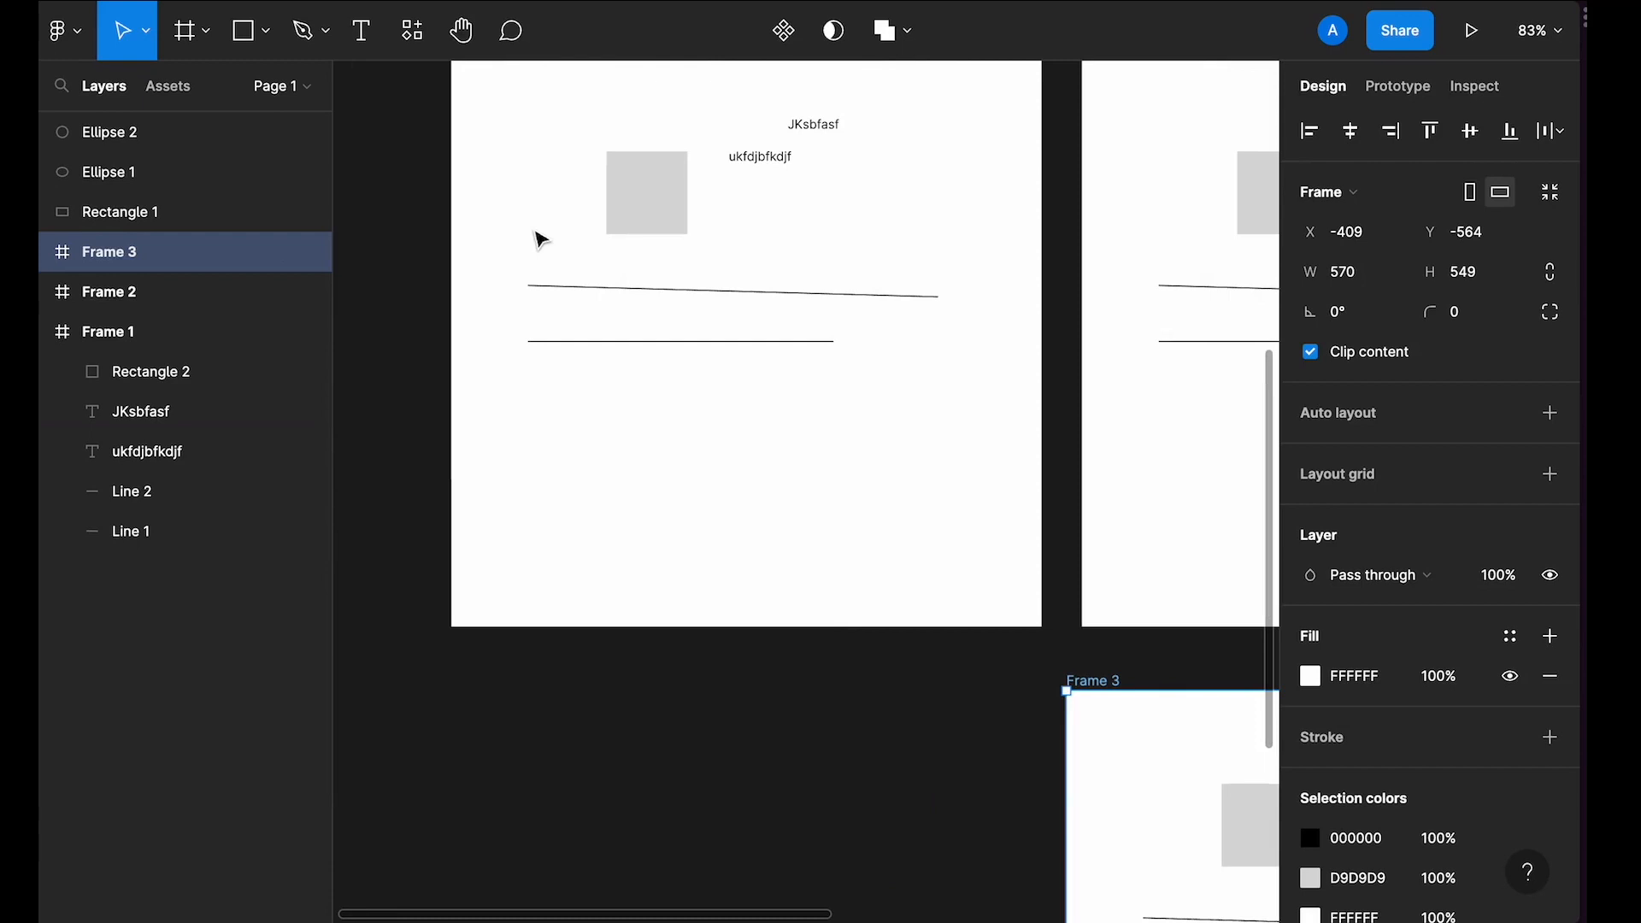
Step: Draw a frame inside Frame 1 below the lines and delete it
left_click(197, 49)
left_click_drag(539, 379, 771, 432)
scroll(652, 429, "up", 3, "ctrl")
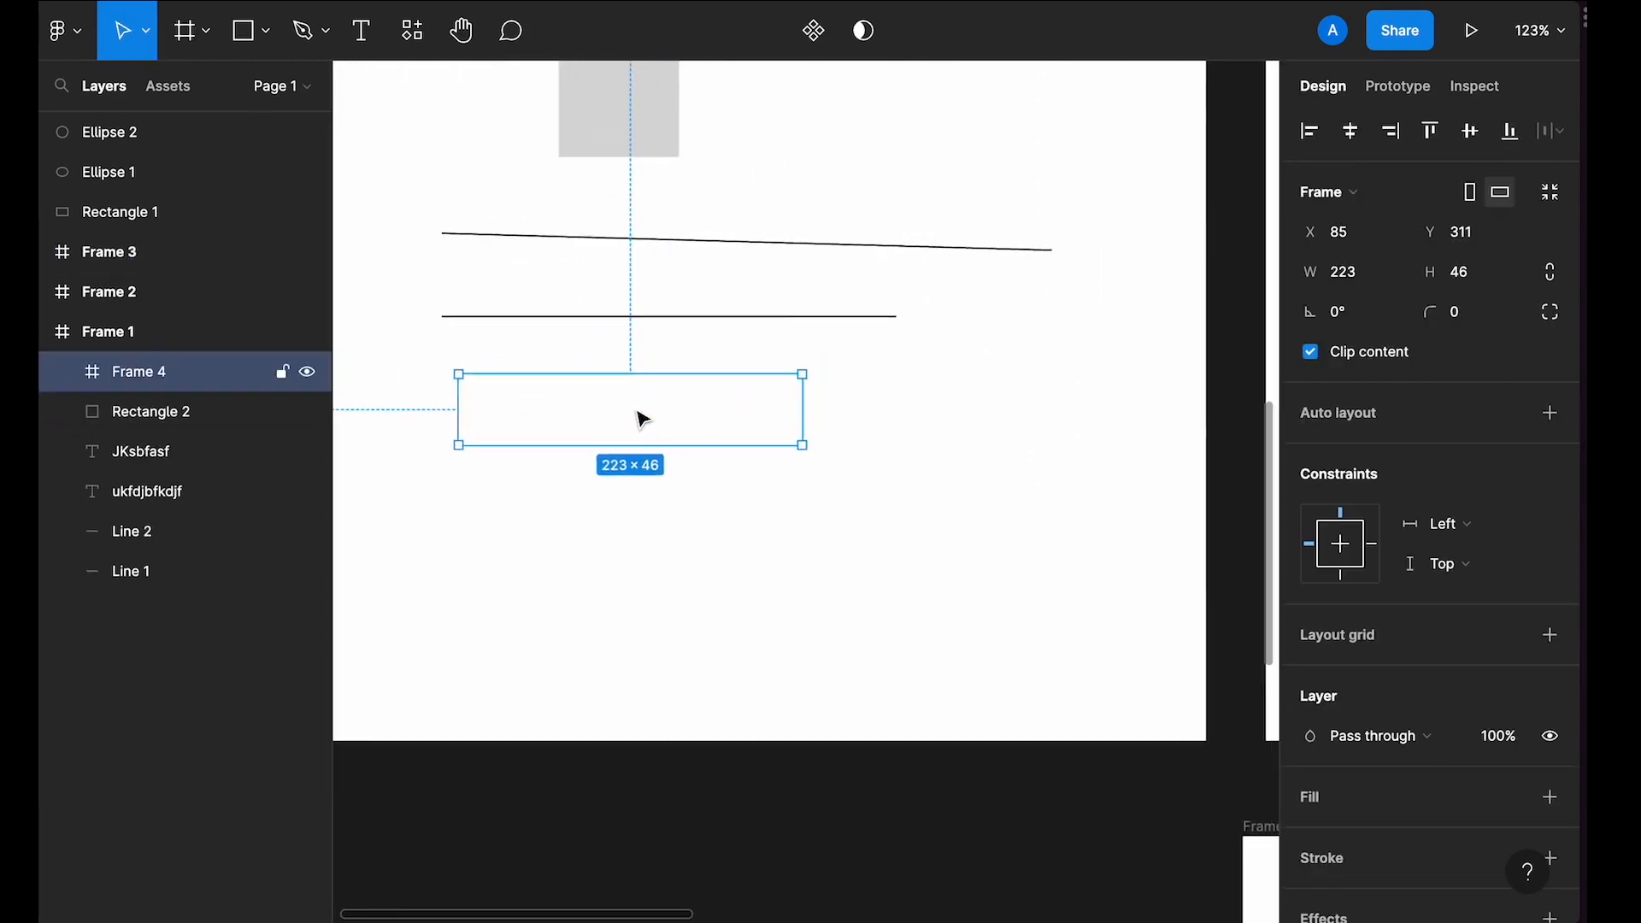
key("Delete")
scroll(643, 419, "down", 2, "ctrl")
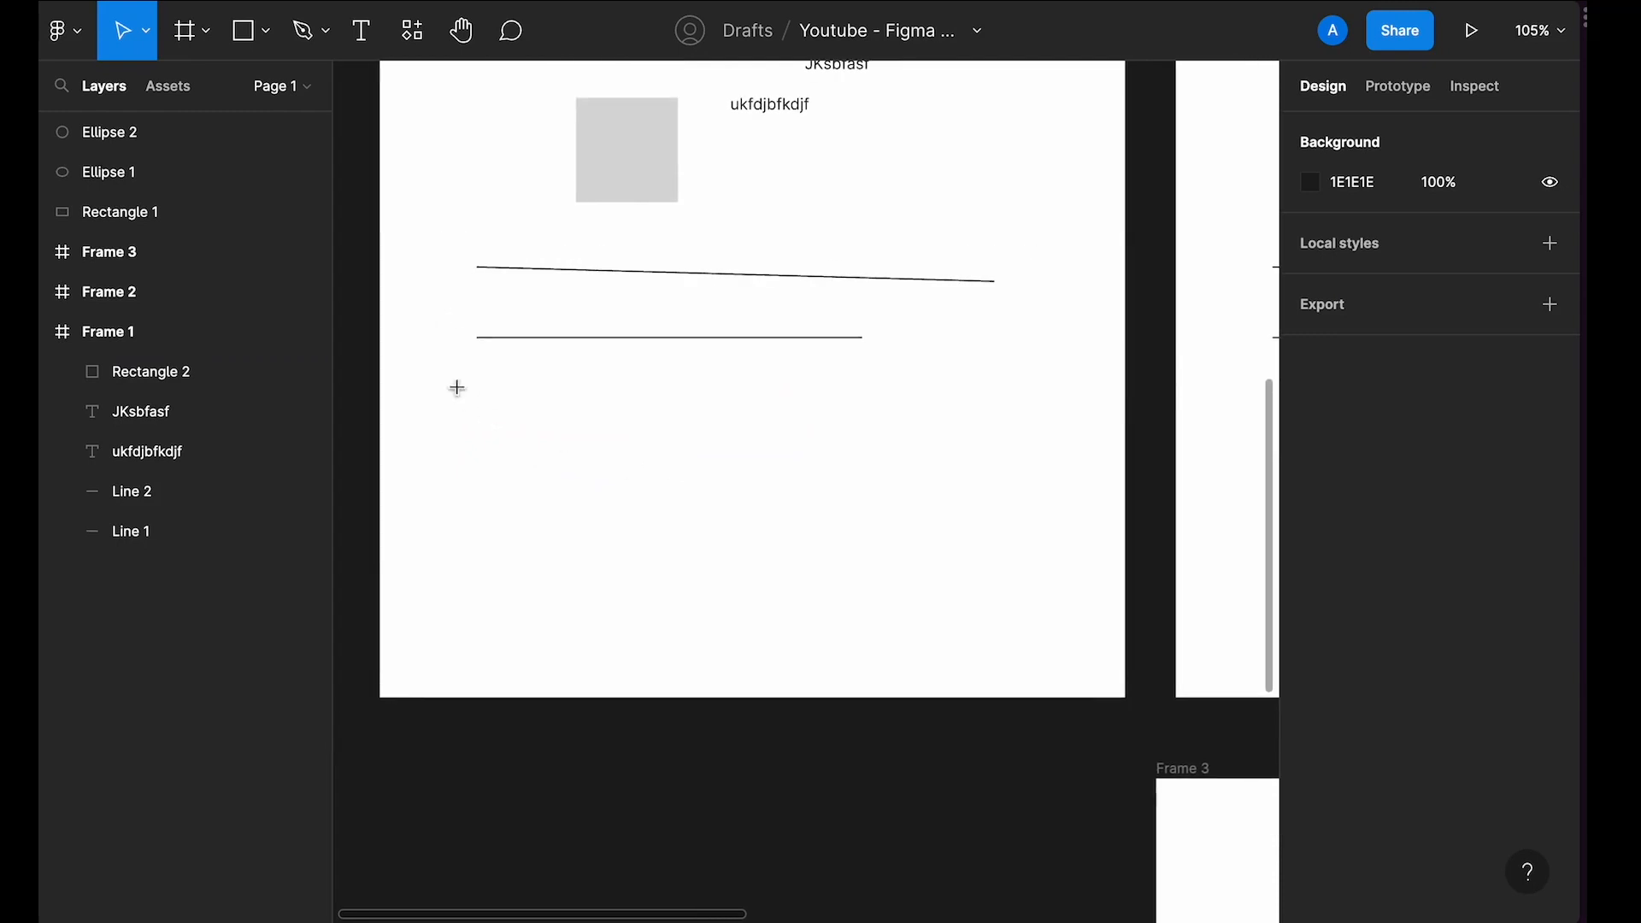
Step: Draw a nested frame about 229 × 43 below the lines in Frame 1 and add a fill
key("f")
left_click_drag(488, 402, 787, 459)
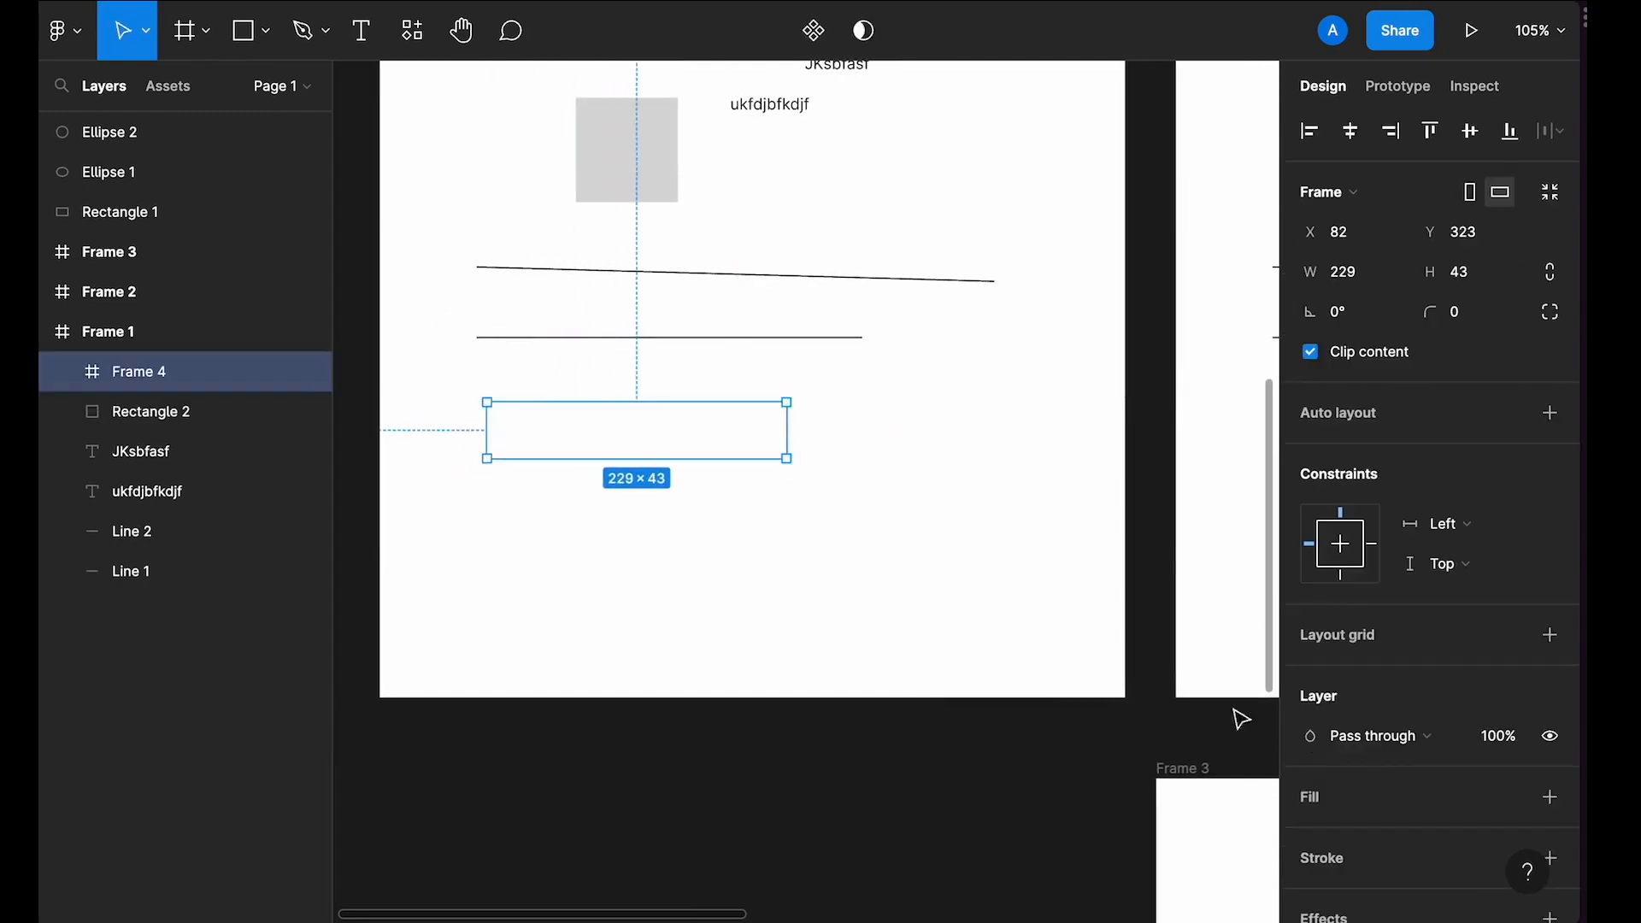
scroll(1428, 822, "down", 2)
left_click(1547, 655)
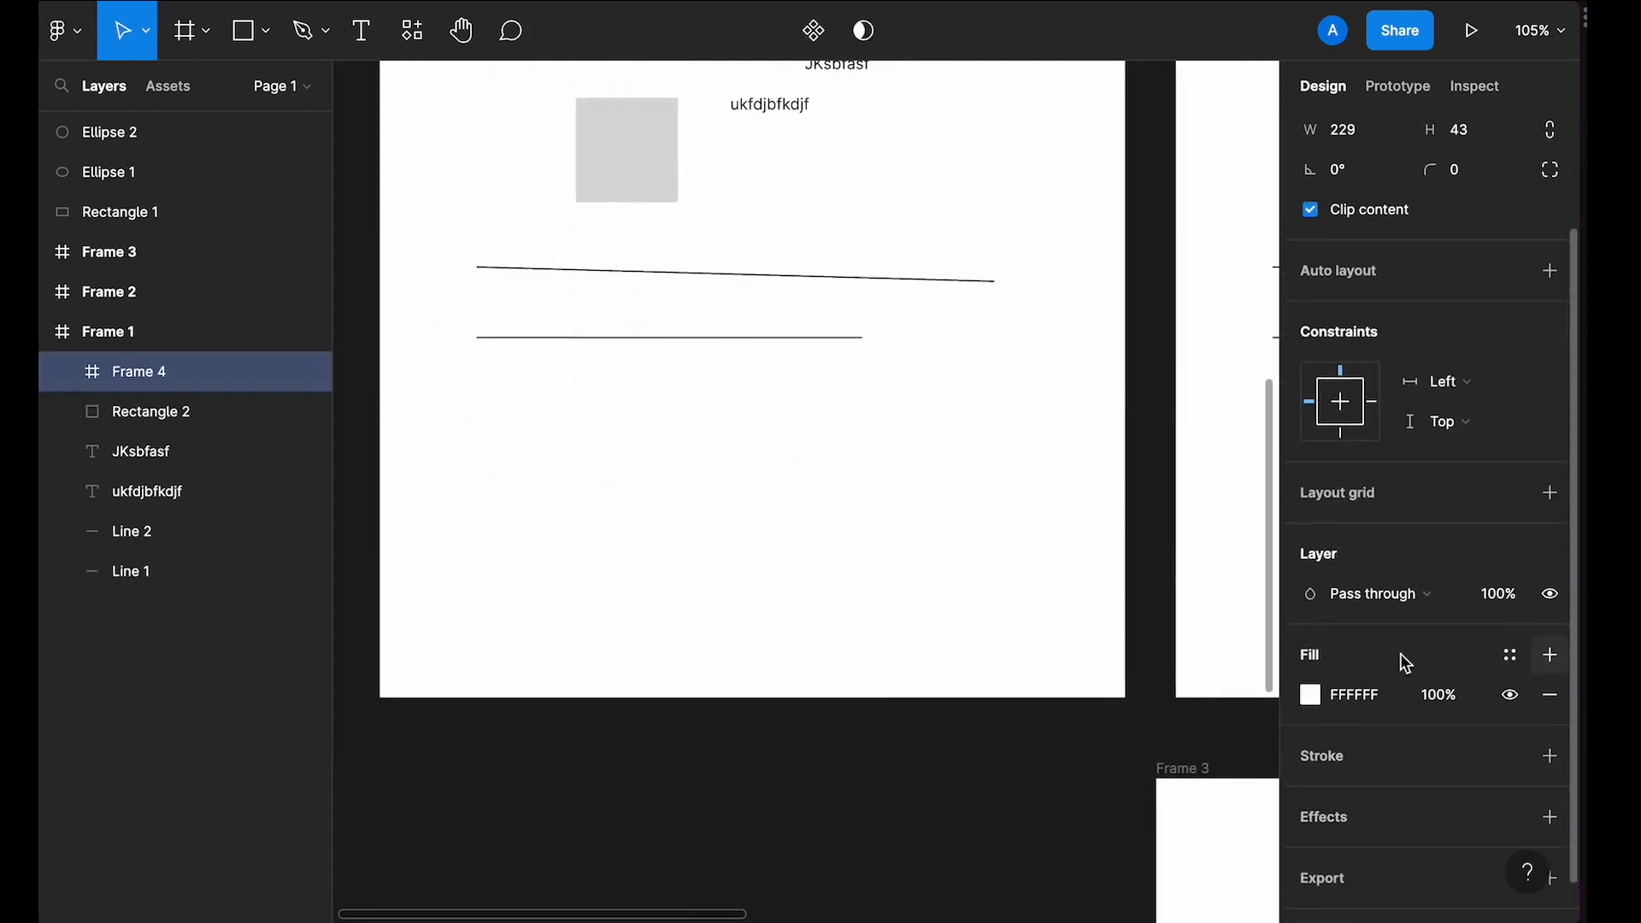
Step: Set the nested frame's fill to red EB4B4B with the colour picker
left_click(1311, 694)
mouse_move(1104, 505)
left_mouse_down()
mouse_move(1190, 444)
mouse_move(1222, 448)
mouse_move(1220, 425)
left_mouse_up()
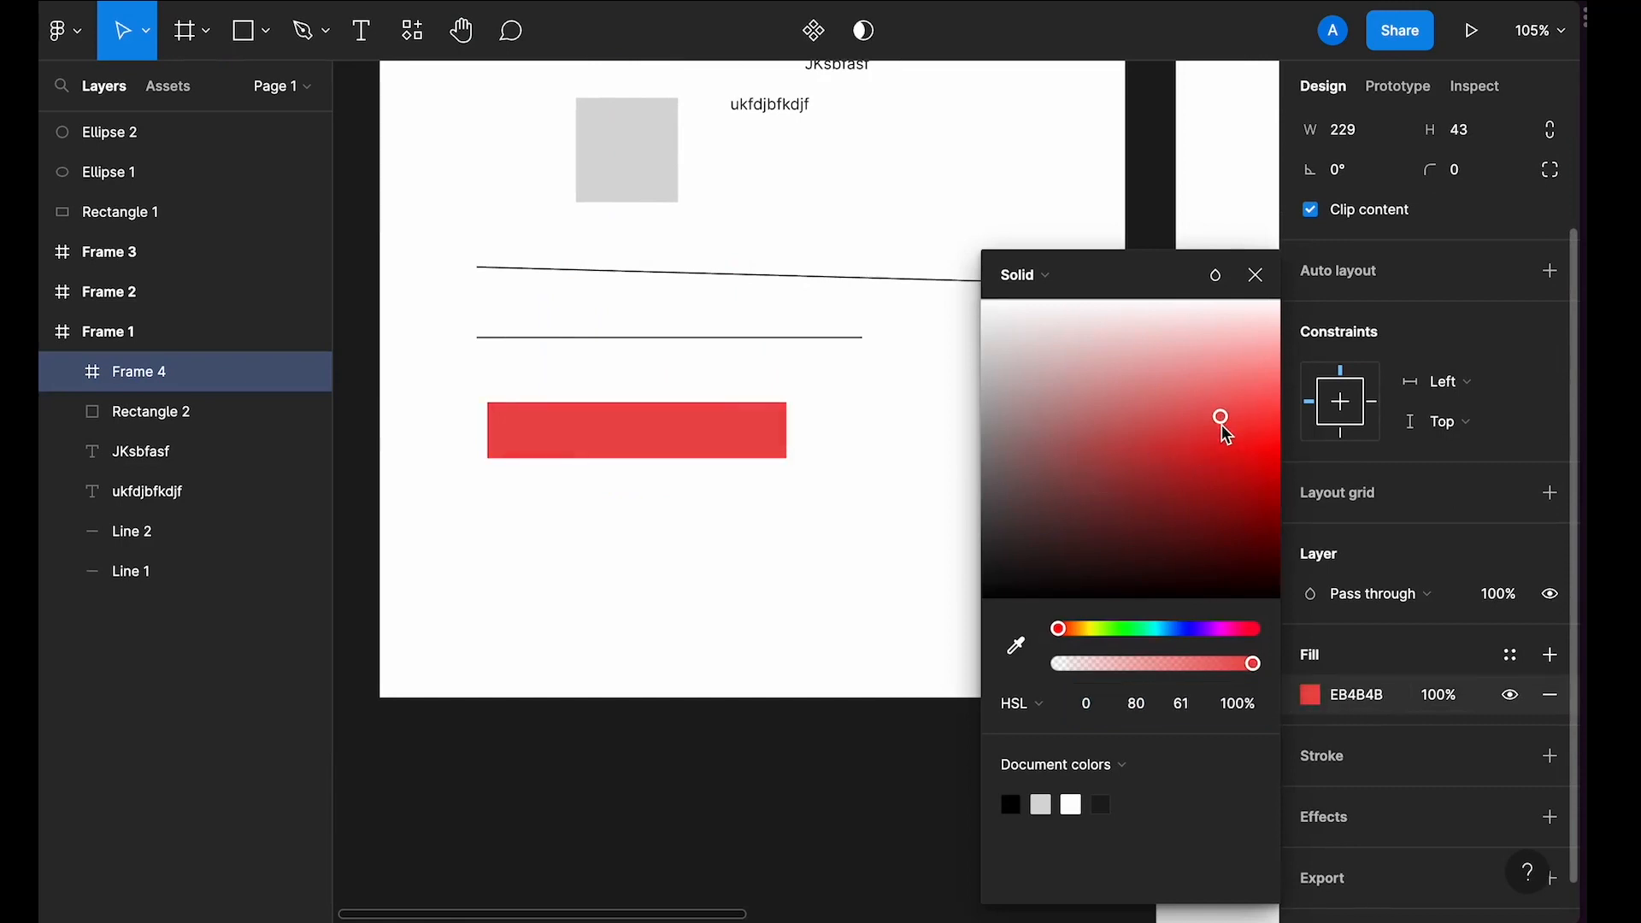
left_click(1256, 274)
Step: Set the nested frame's corner radius to 8
left_click(1476, 171)
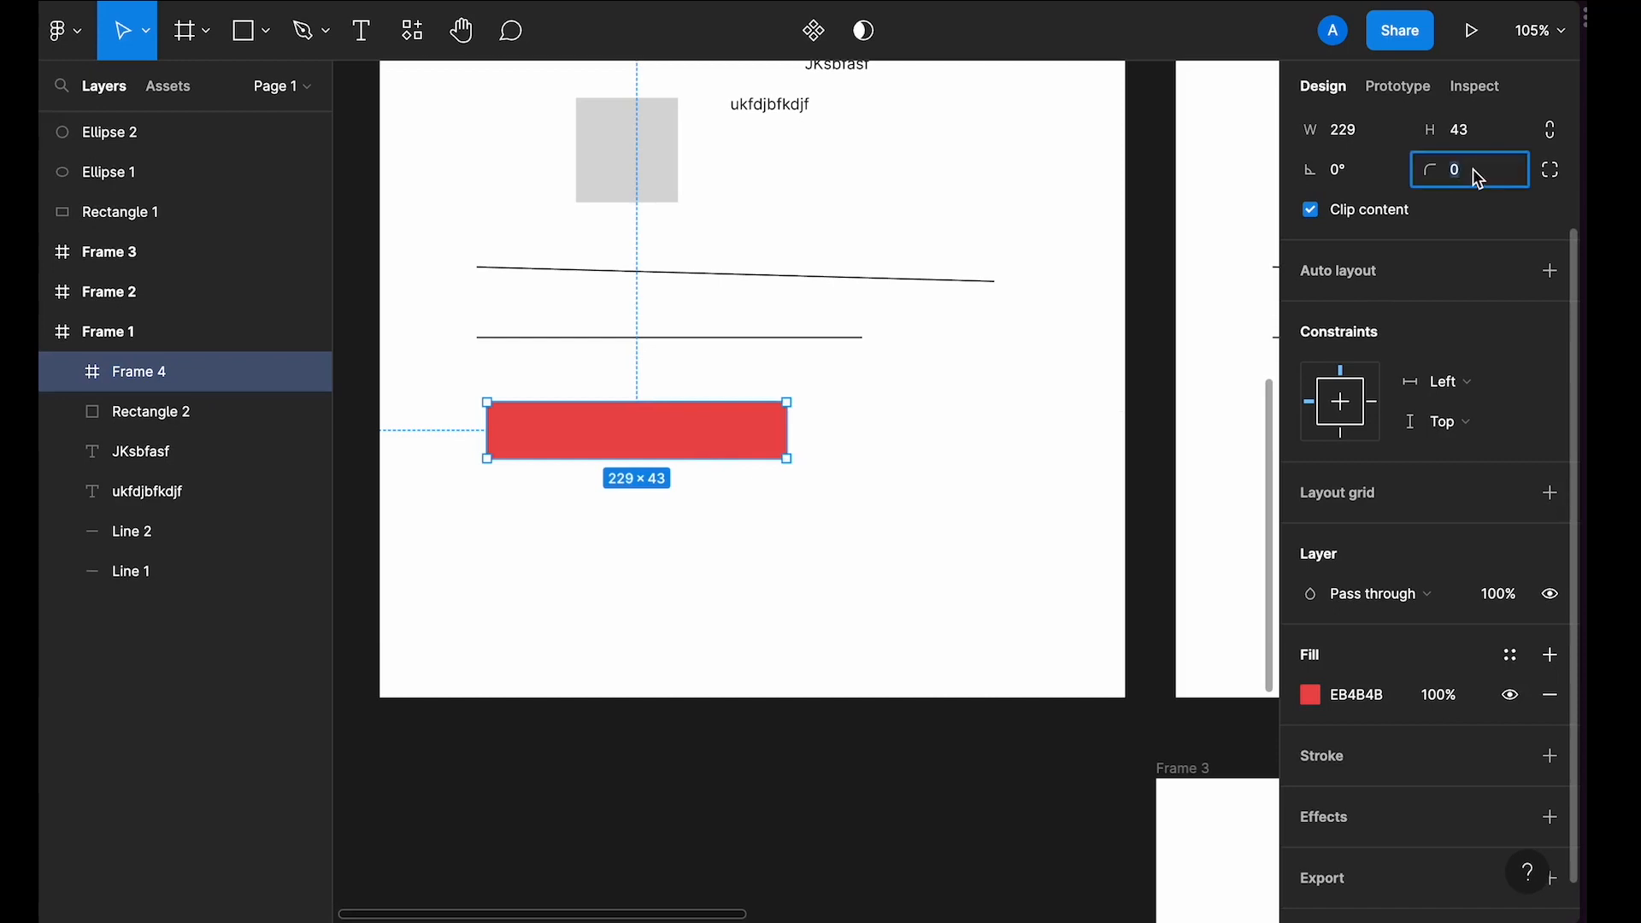
type("8")
key("Return")
scroll(665, 441, "up", 3)
scroll(623, 447, "down", 2)
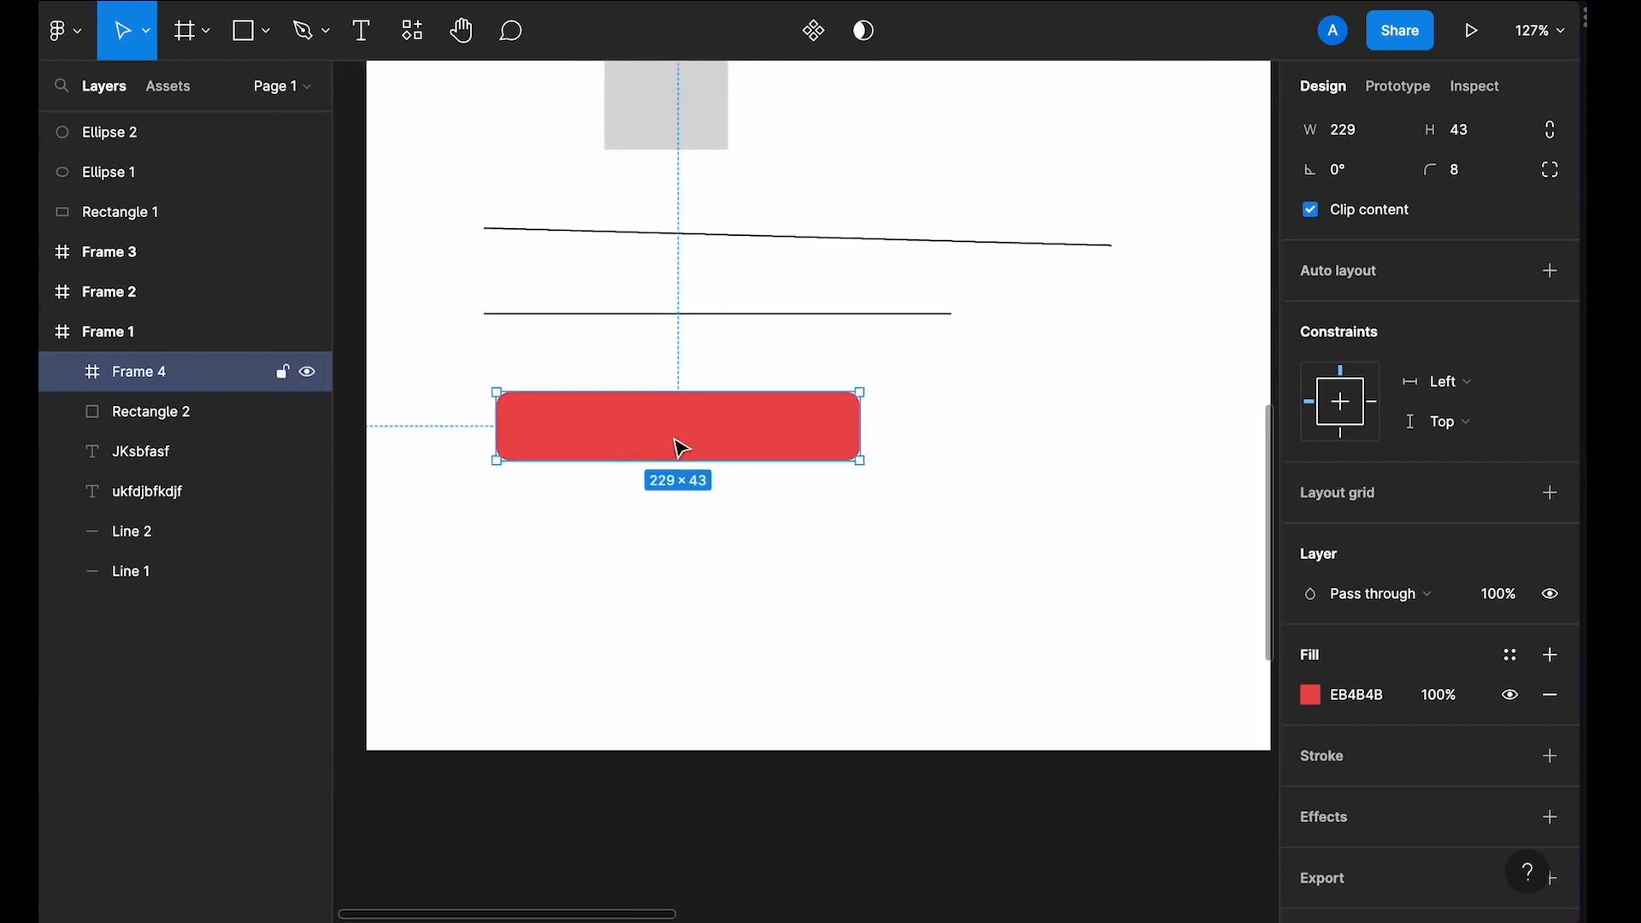
Step: Change the nested frame's fill to purple 6E12E2 with the colour picker
left_click(1310, 695)
left_click_drag(1218, 629, 1202, 629)
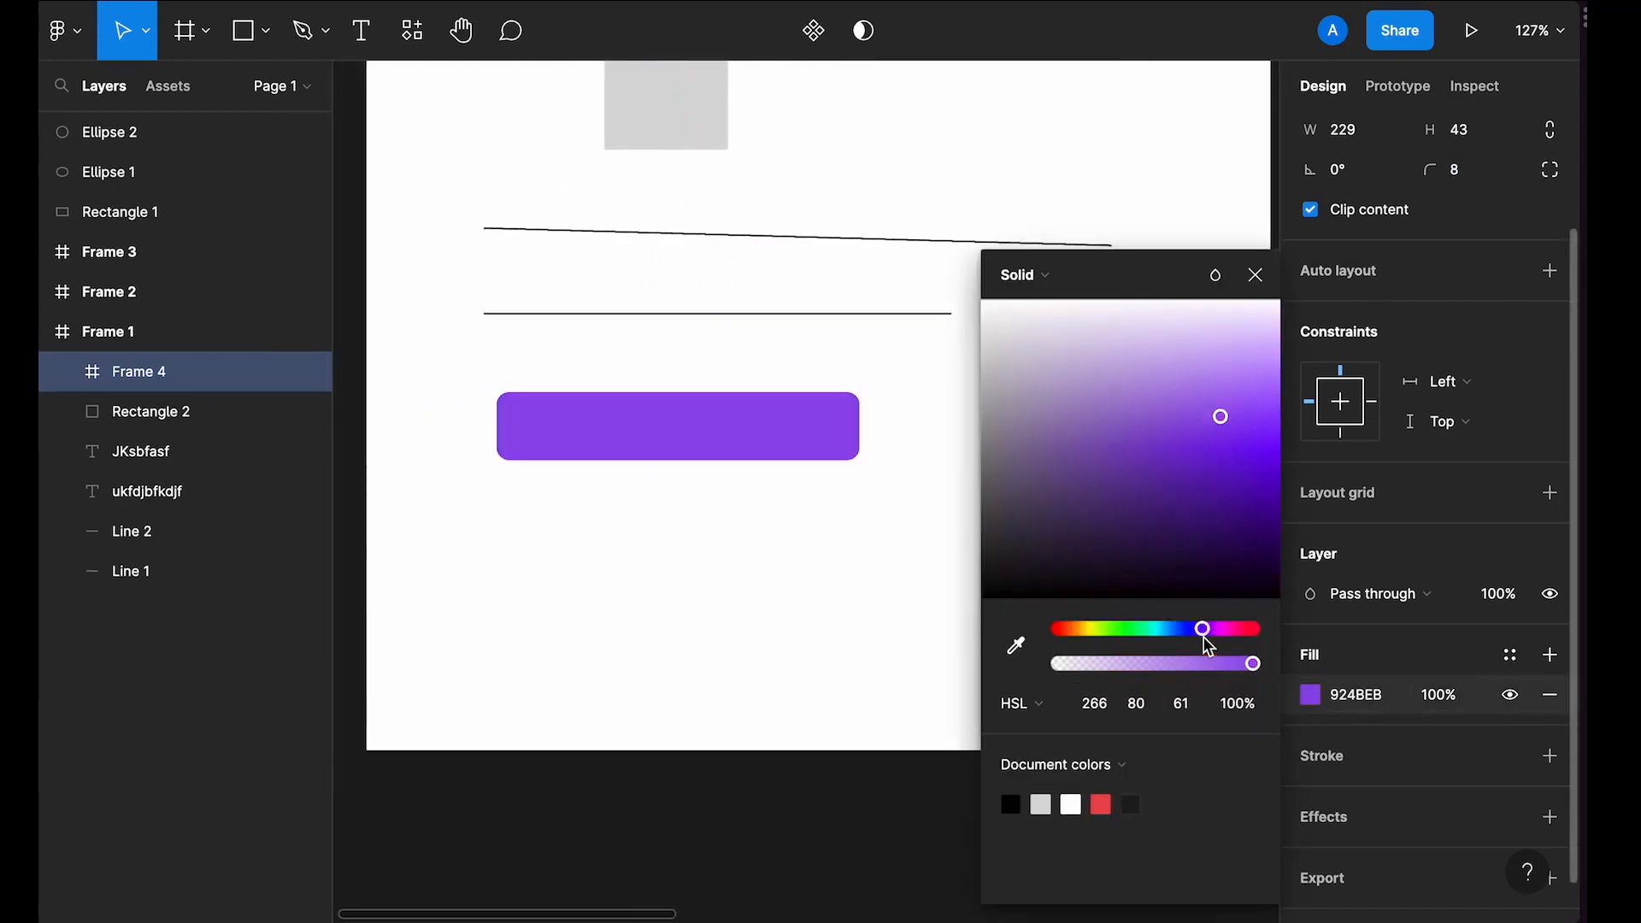
left_click_drag(1242, 433, 1240, 470)
left_click(1255, 274)
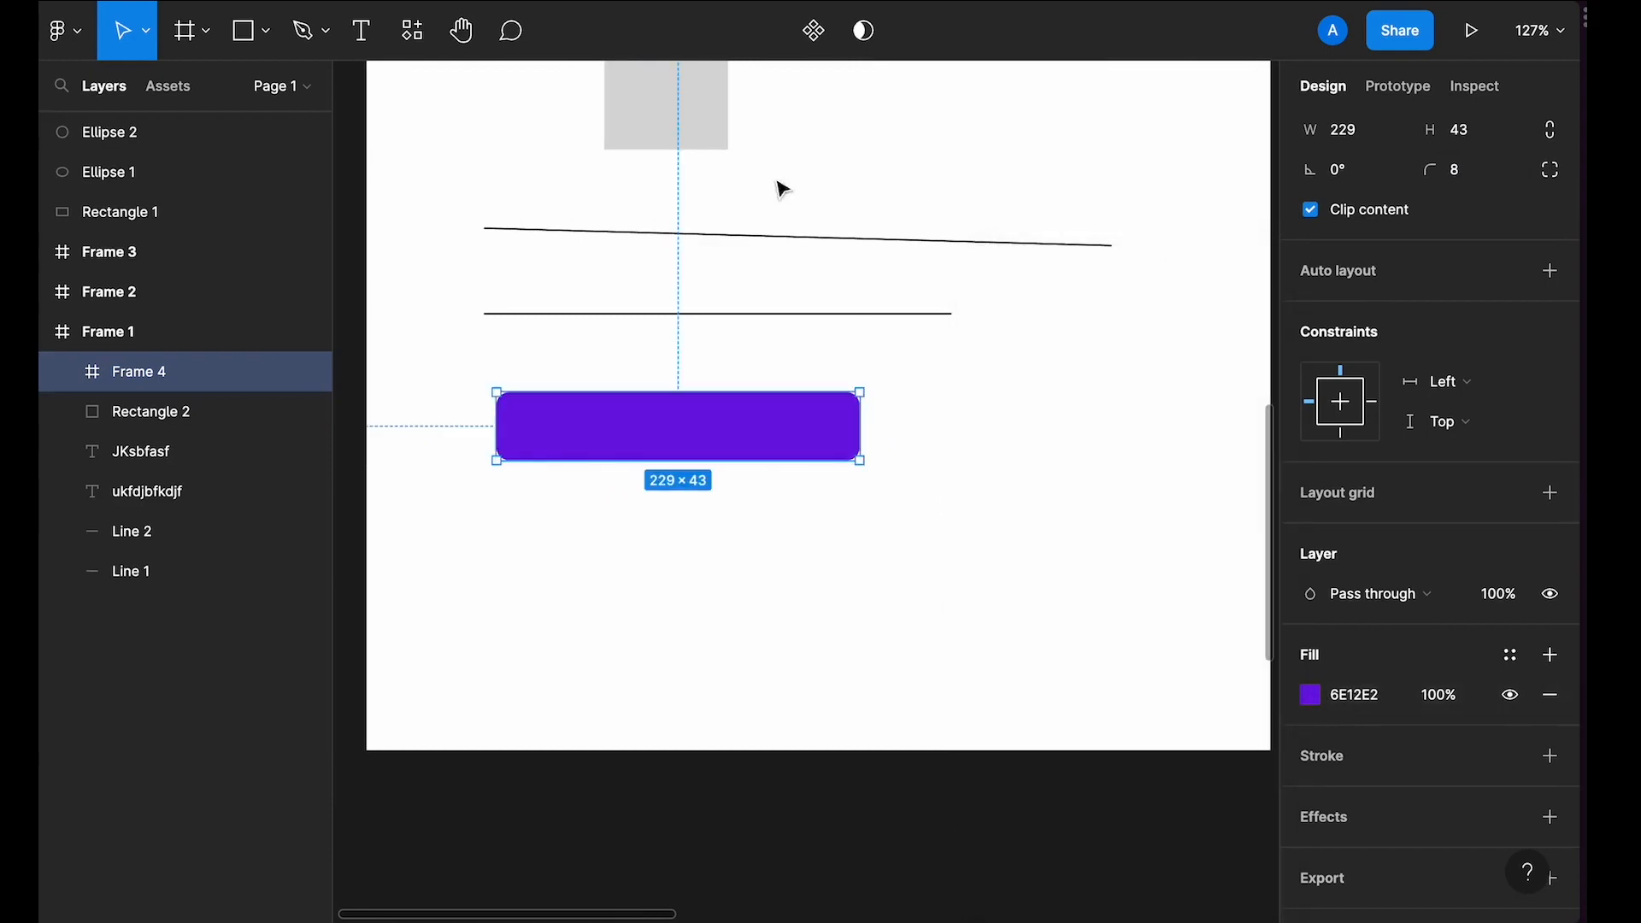
Step: Add the text "BUTTON" inside the purple nested frame
key("t")
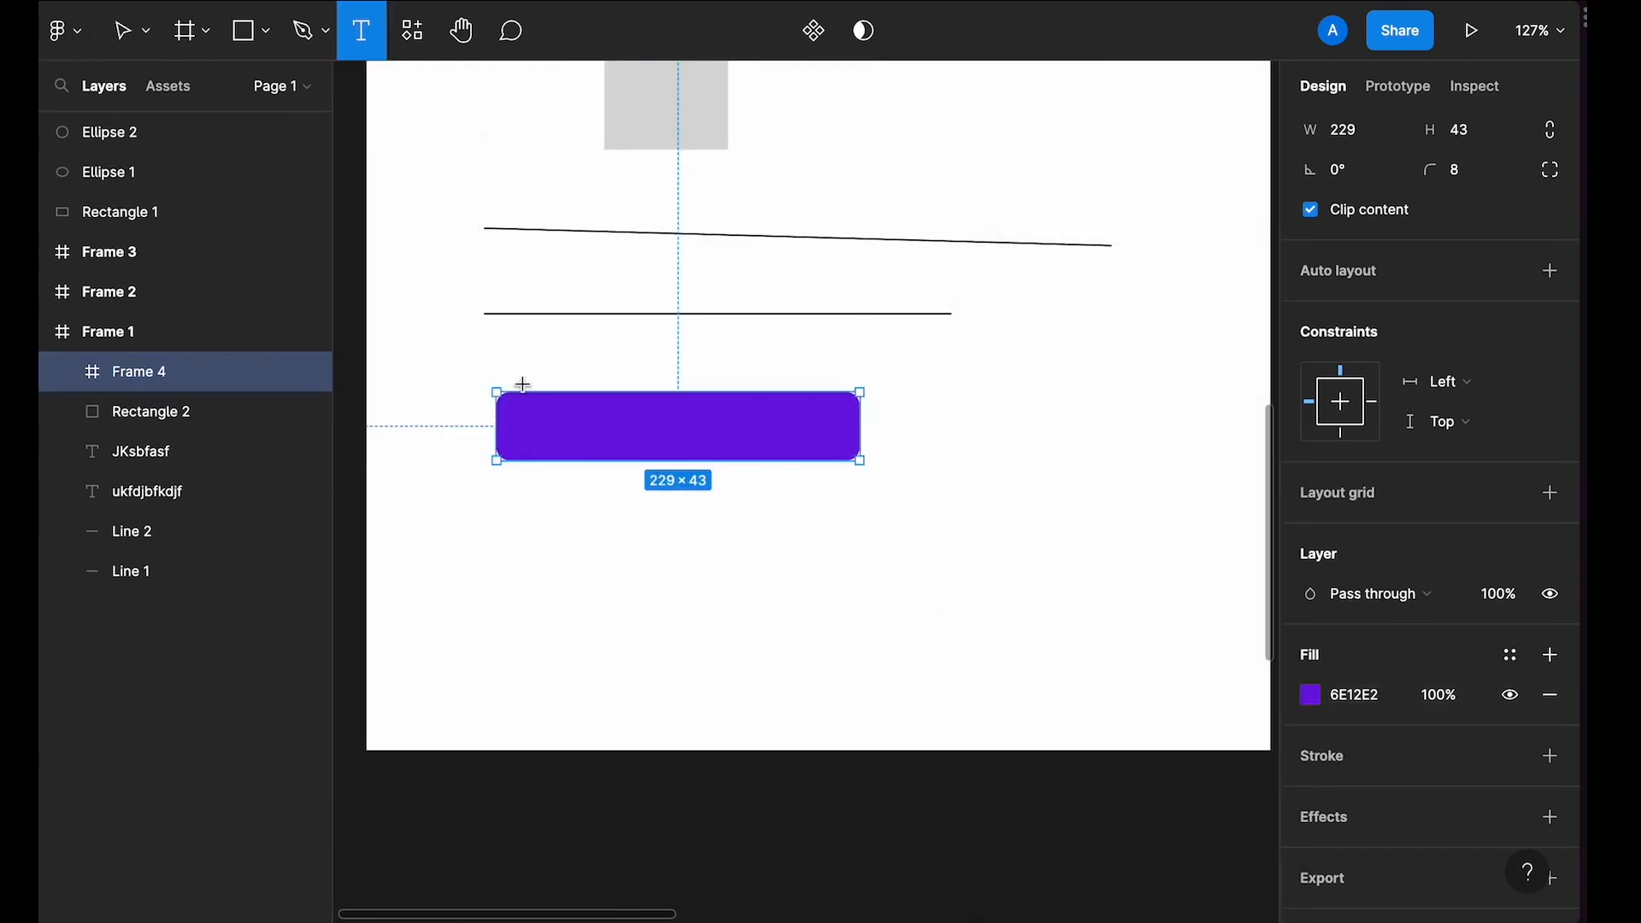
scroll(530, 410, "up", 2)
left_click(542, 437)
type("BUTTON")
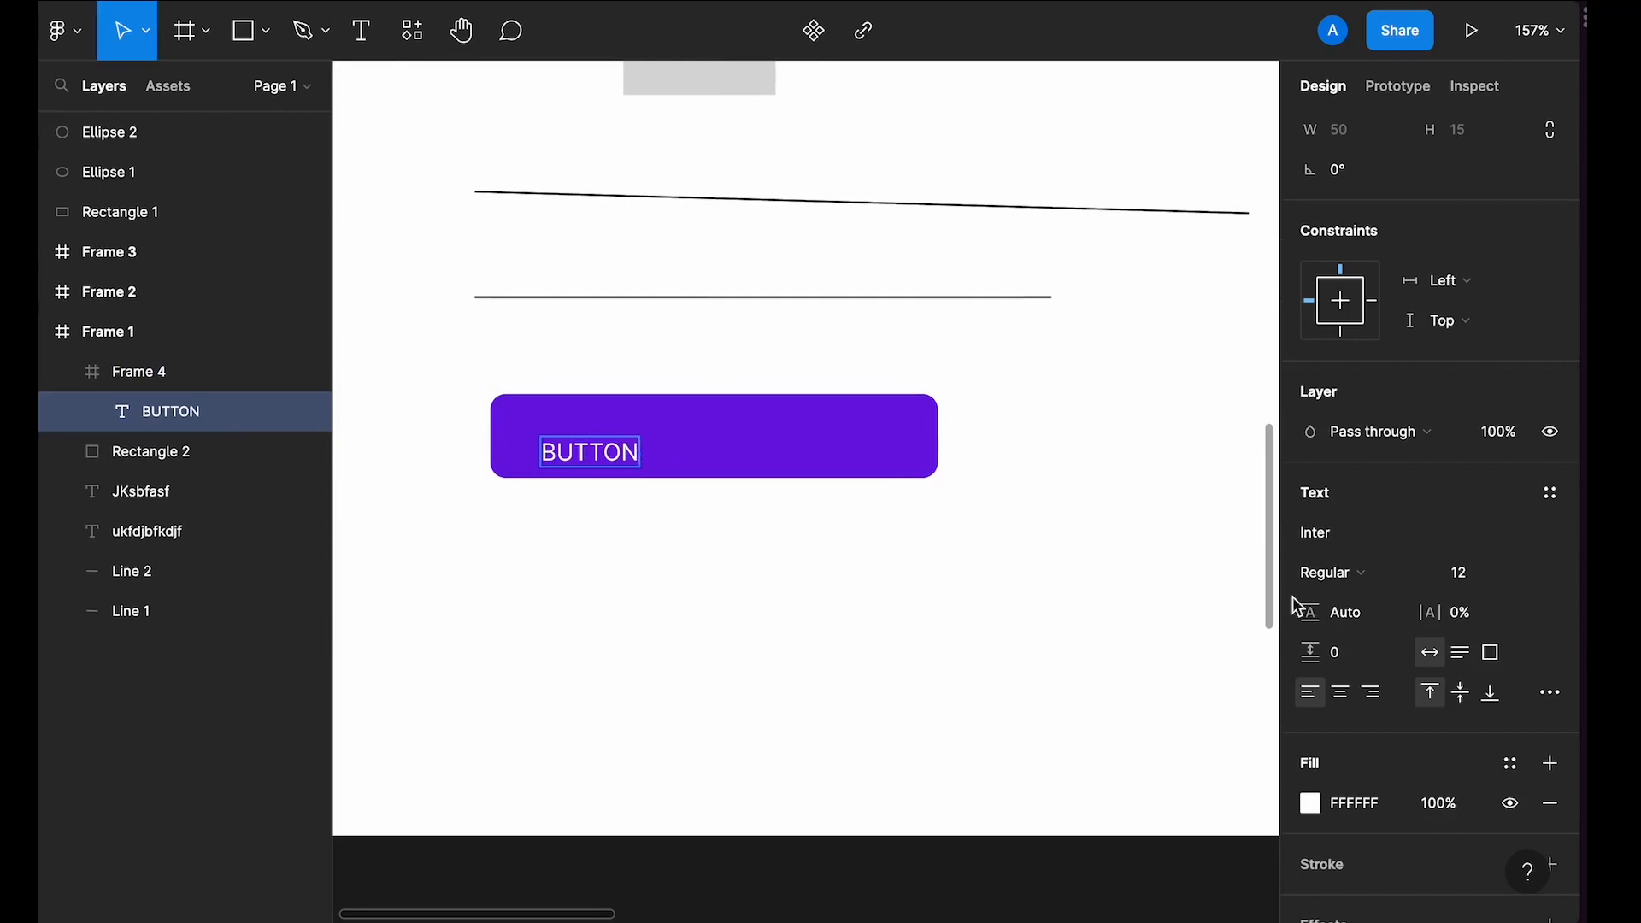
Step: Set the BUTTON text's font weight to Bold
left_click(1359, 572)
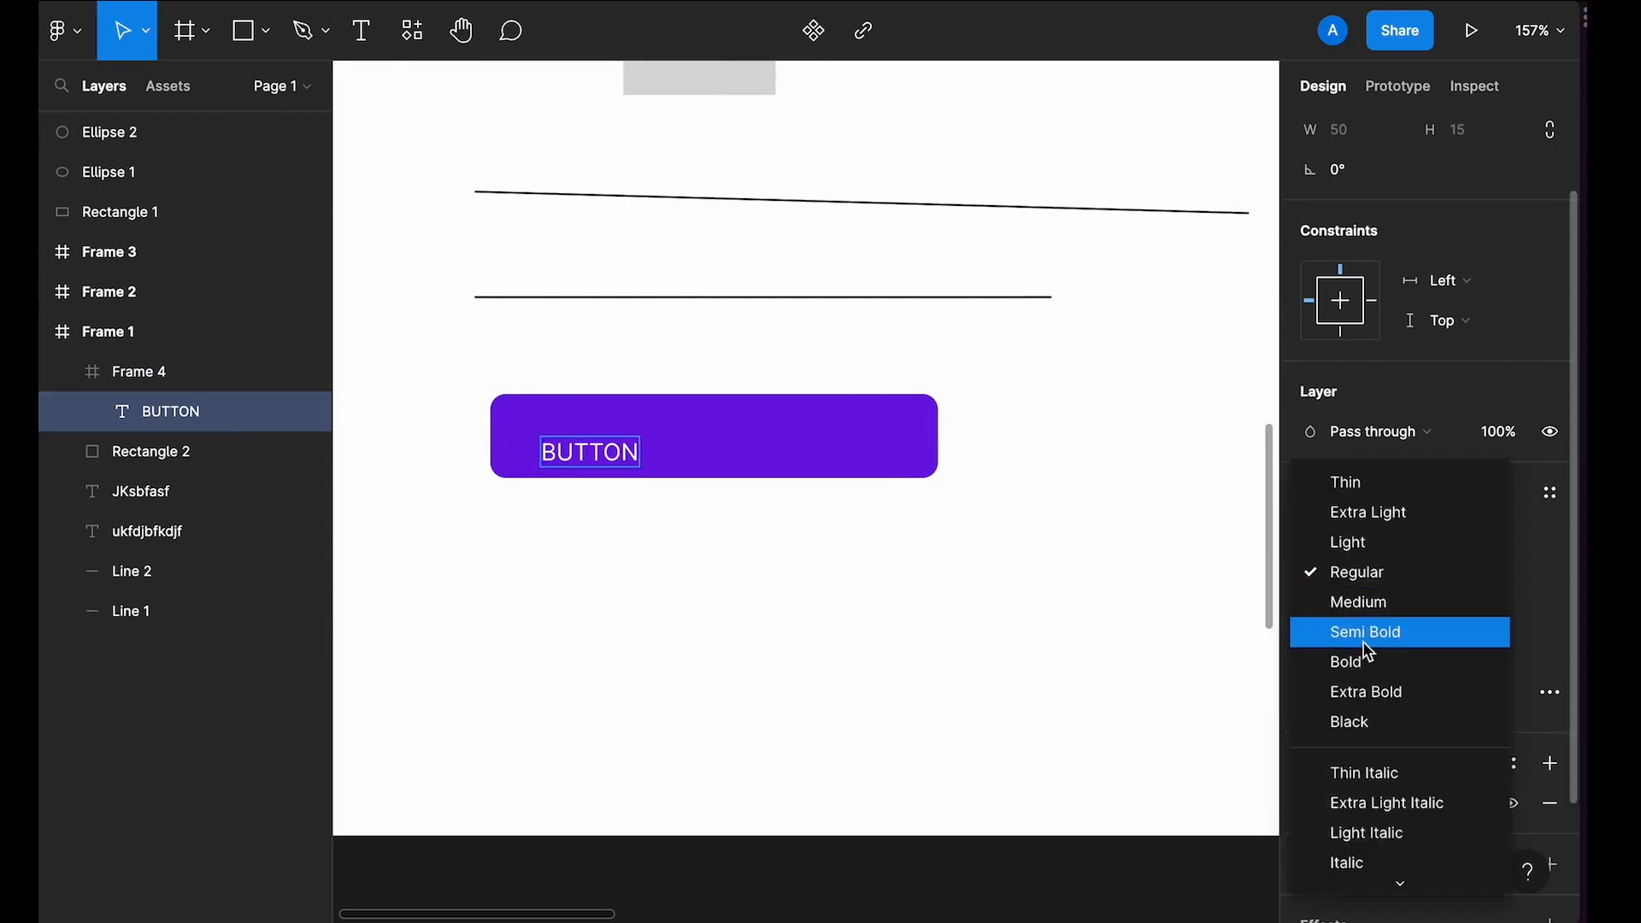
left_click(1367, 662)
key("Escape")
left_click(1334, 574)
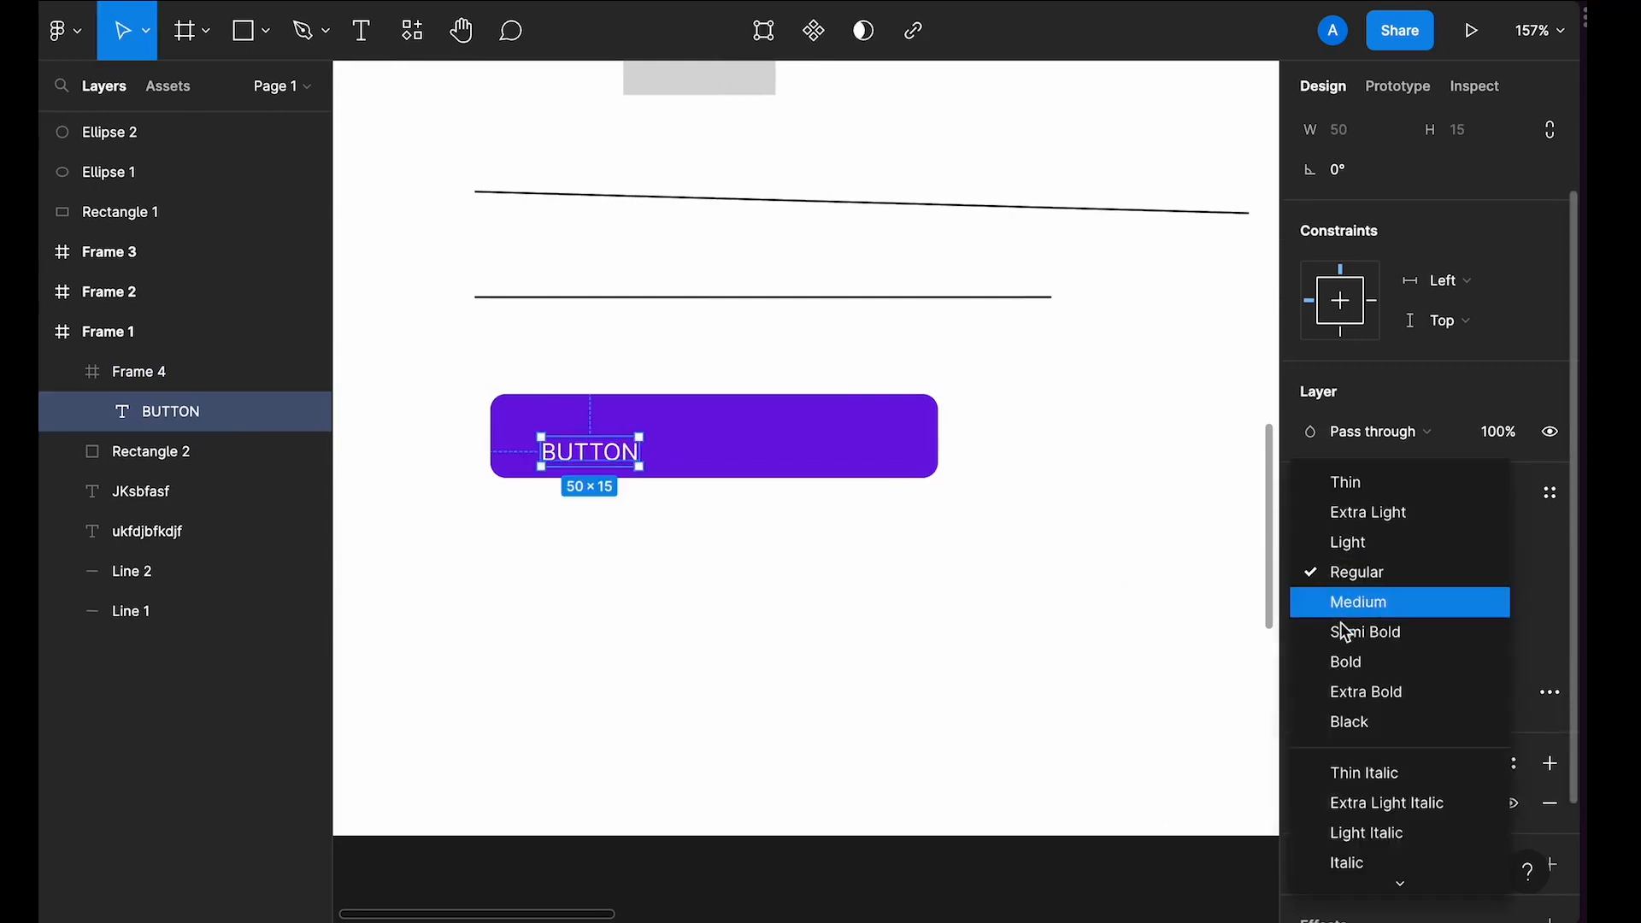
left_click(1359, 660)
left_click(1046, 590)
Step: Center the BUTTON text horizontally and vertically within its frame
left_click(597, 453)
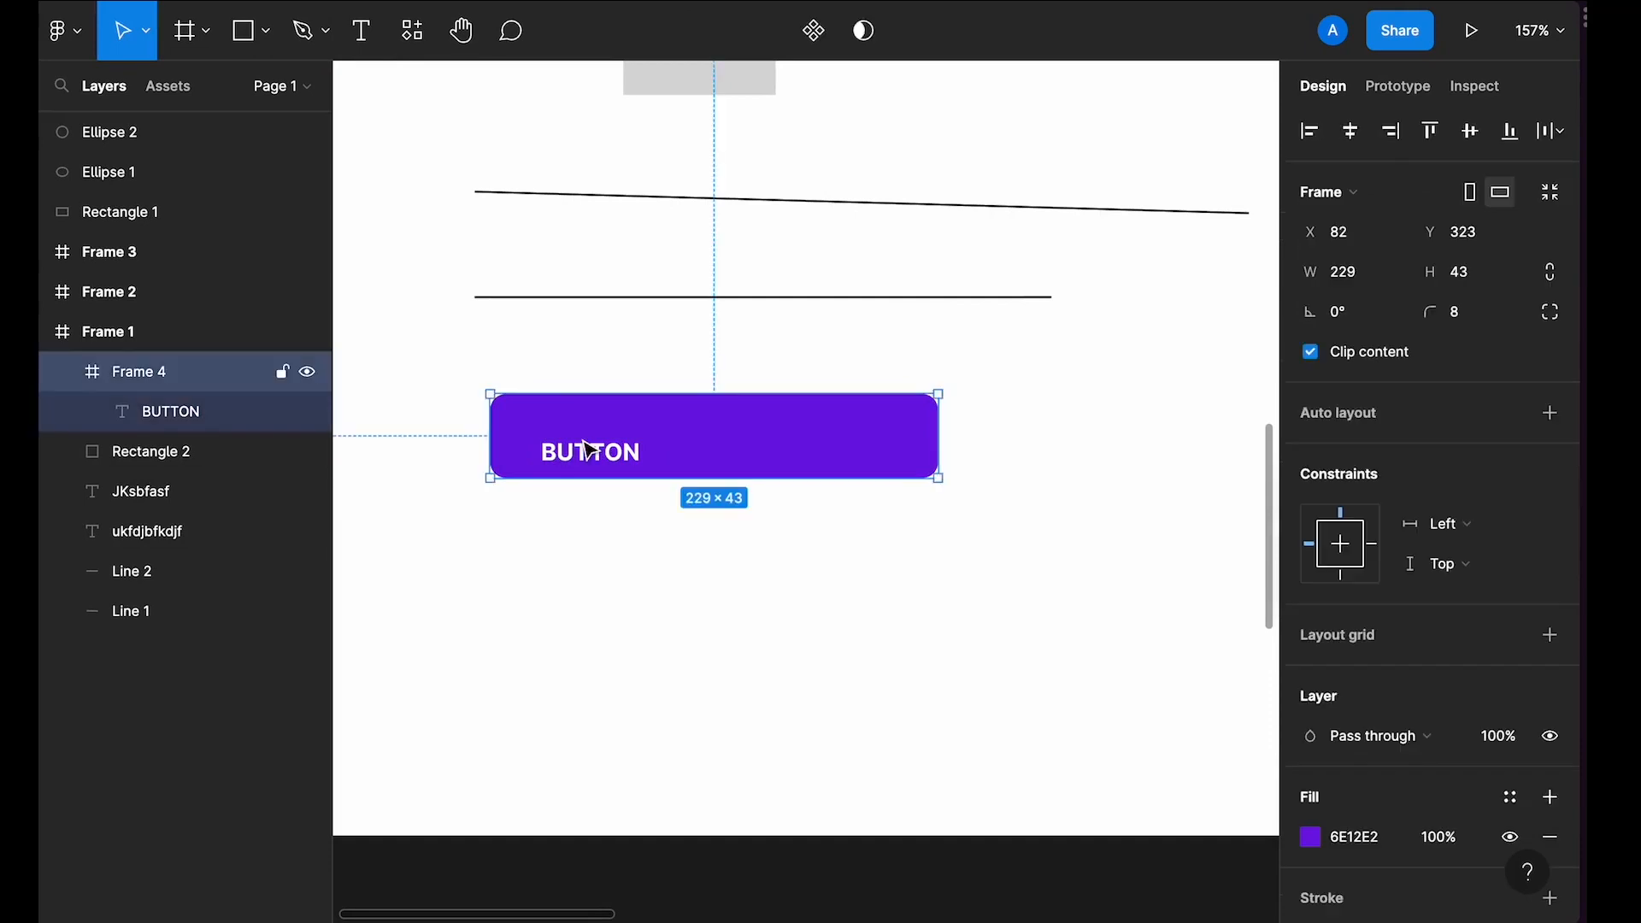
left_click(592, 452)
left_click(1350, 130)
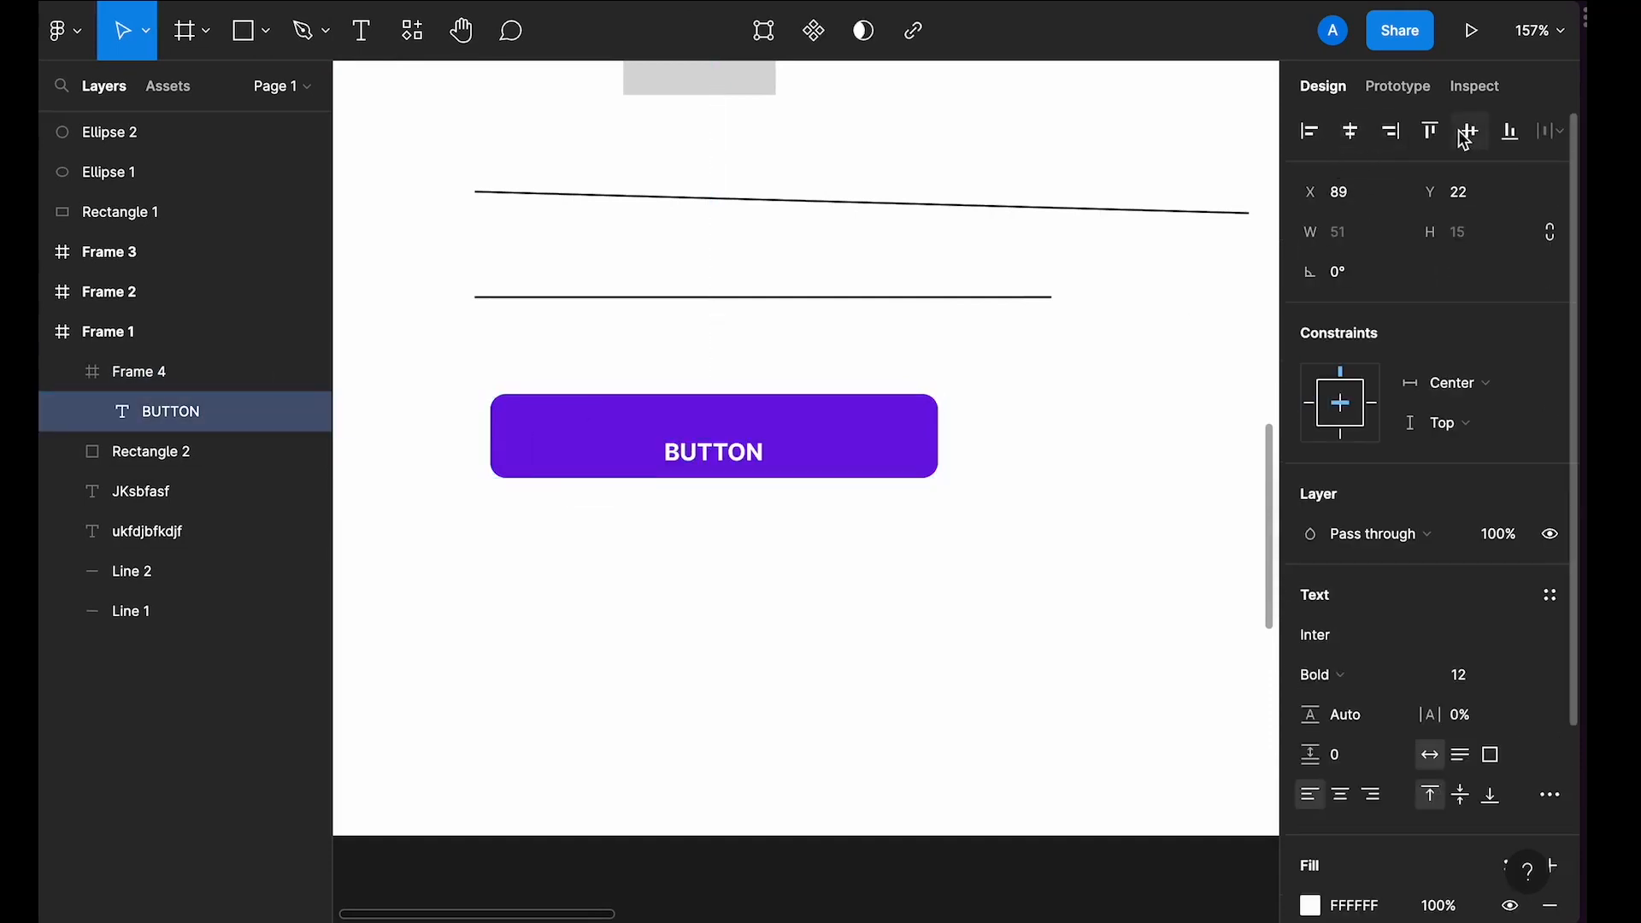
left_click(1470, 131)
Step: Draw a new nested frame about 260 × 63 below the button and move it slightly down
left_click(885, 432)
scroll(812, 483, "down", 2)
scroll(812, 483, "down", 3)
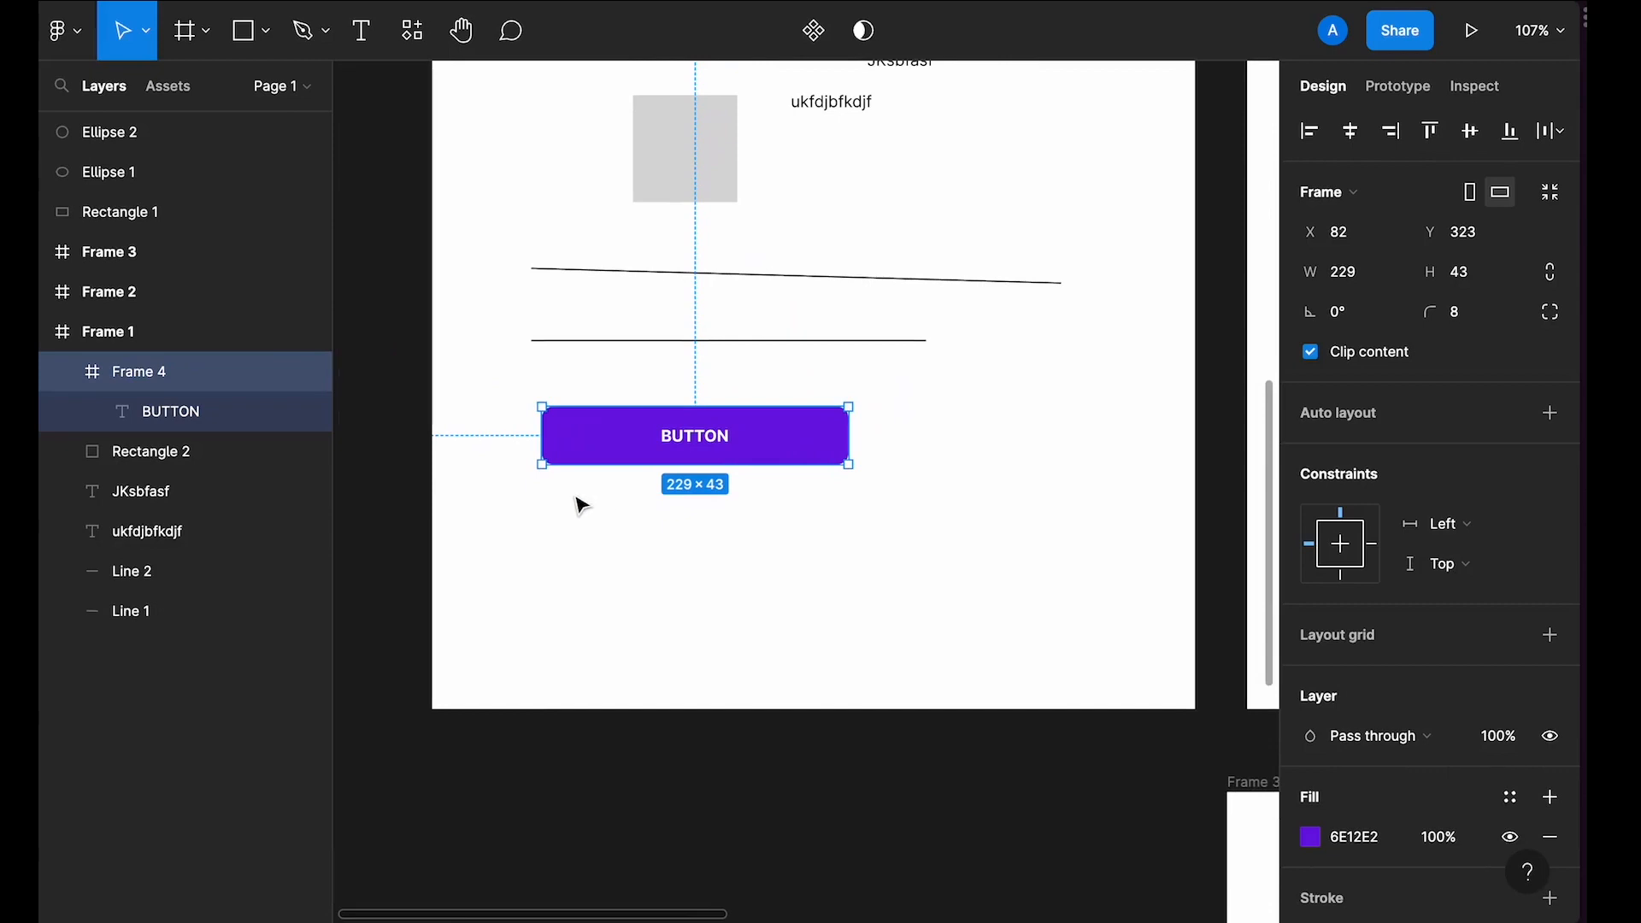
key("f")
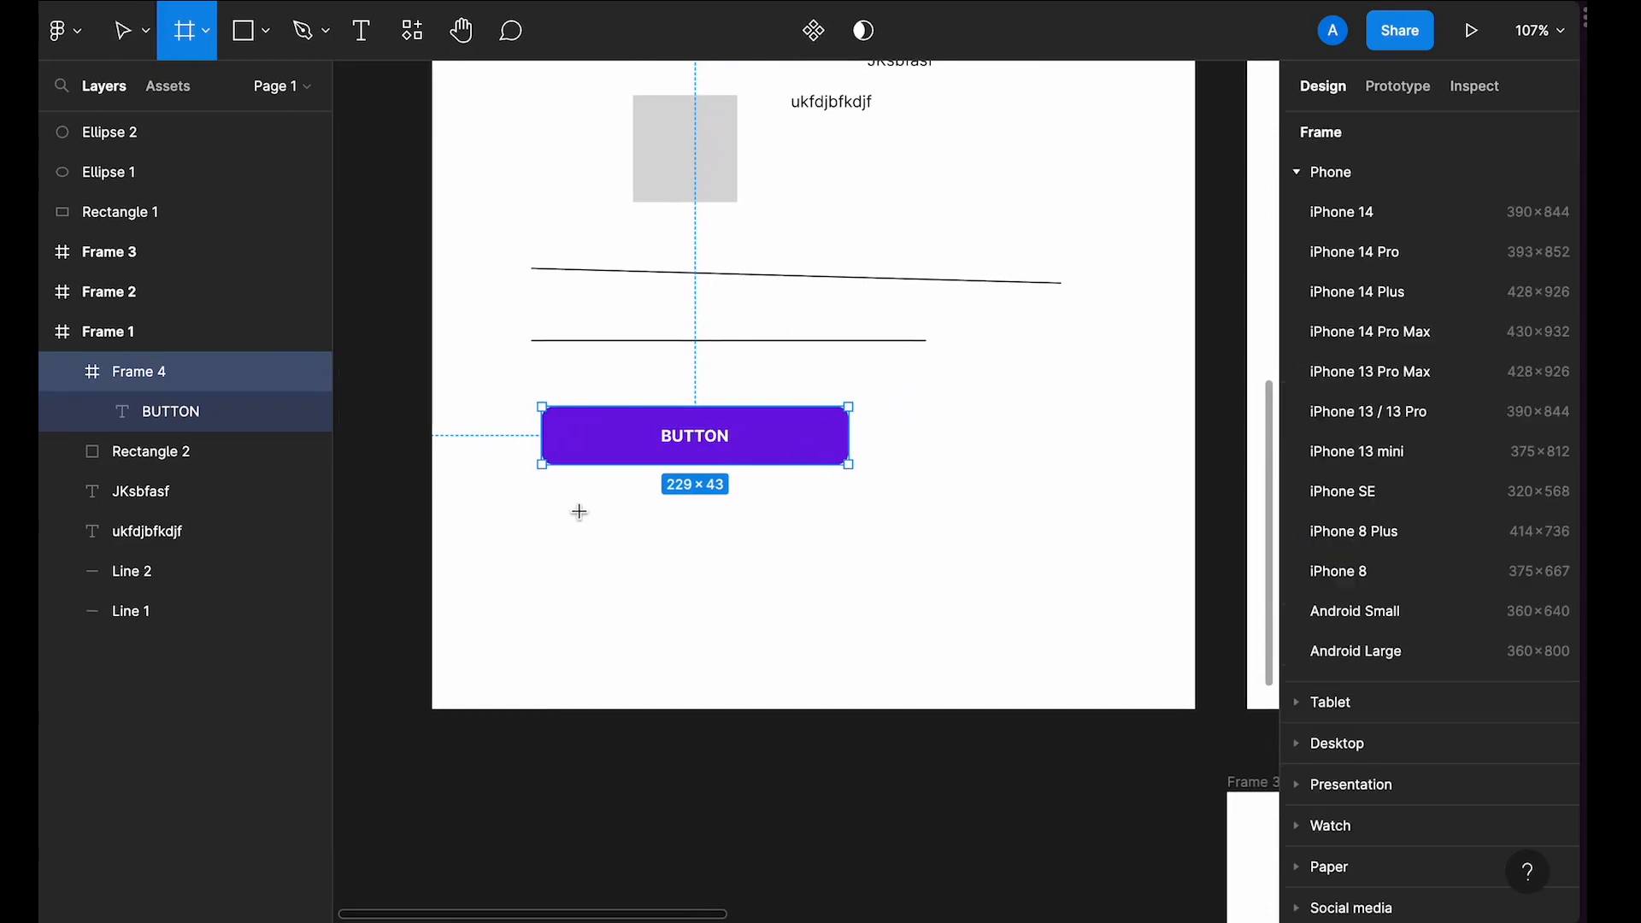
left_click_drag(578, 509, 925, 594)
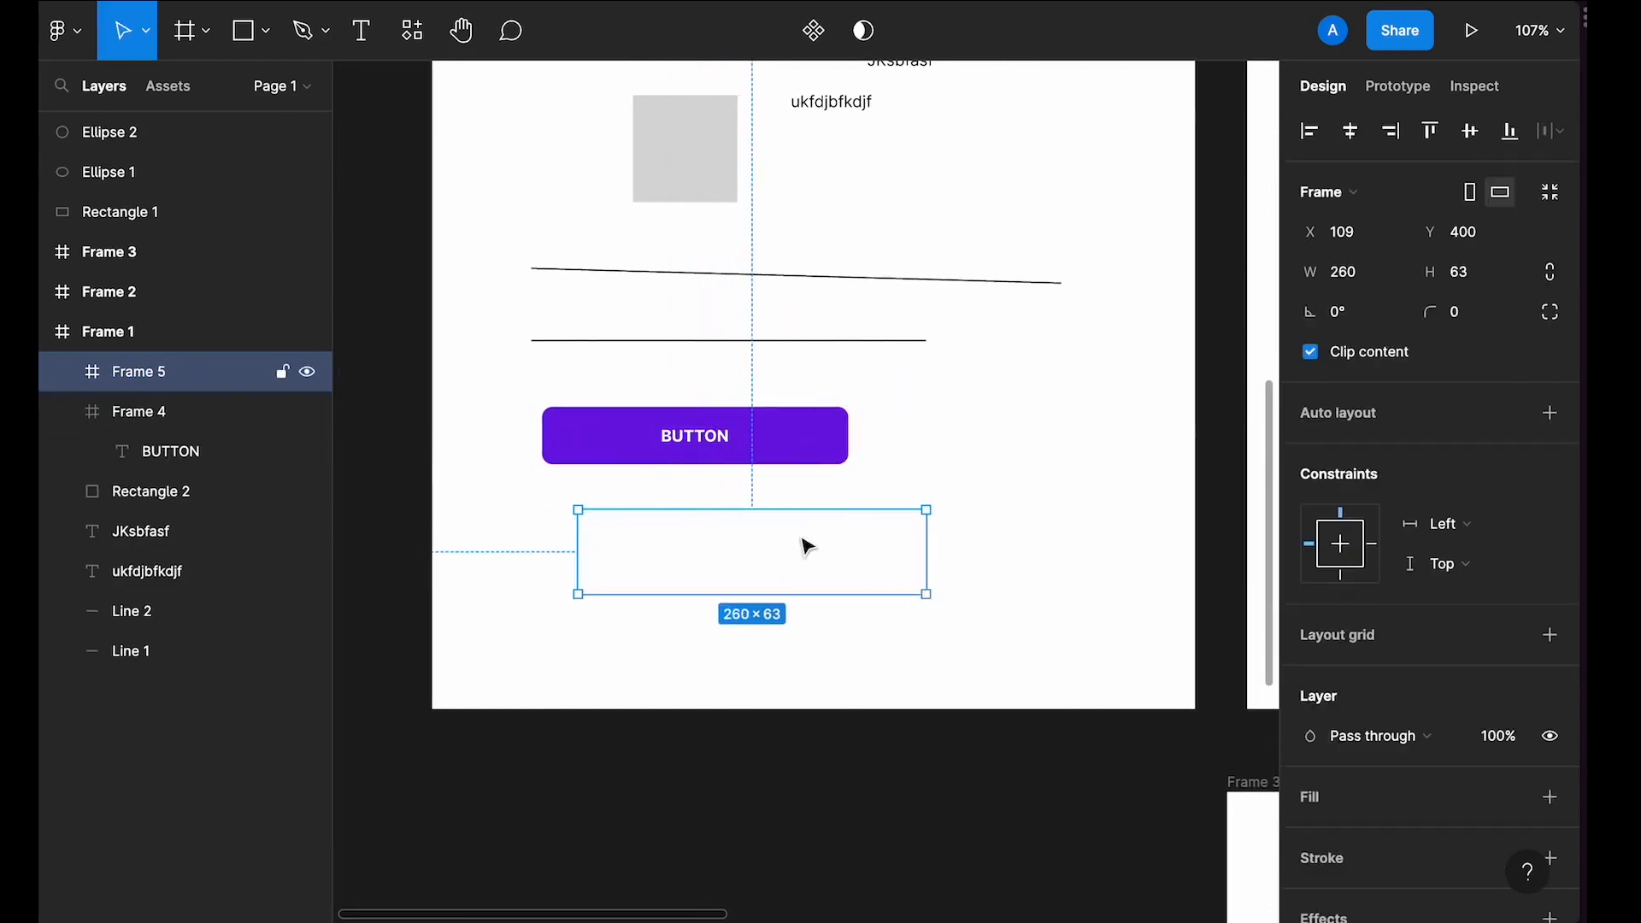
left_click_drag(803, 542, 792, 579)
Step: Add a grey B1B1B1 fill to the new frame with the colour picker
left_click(774, 466)
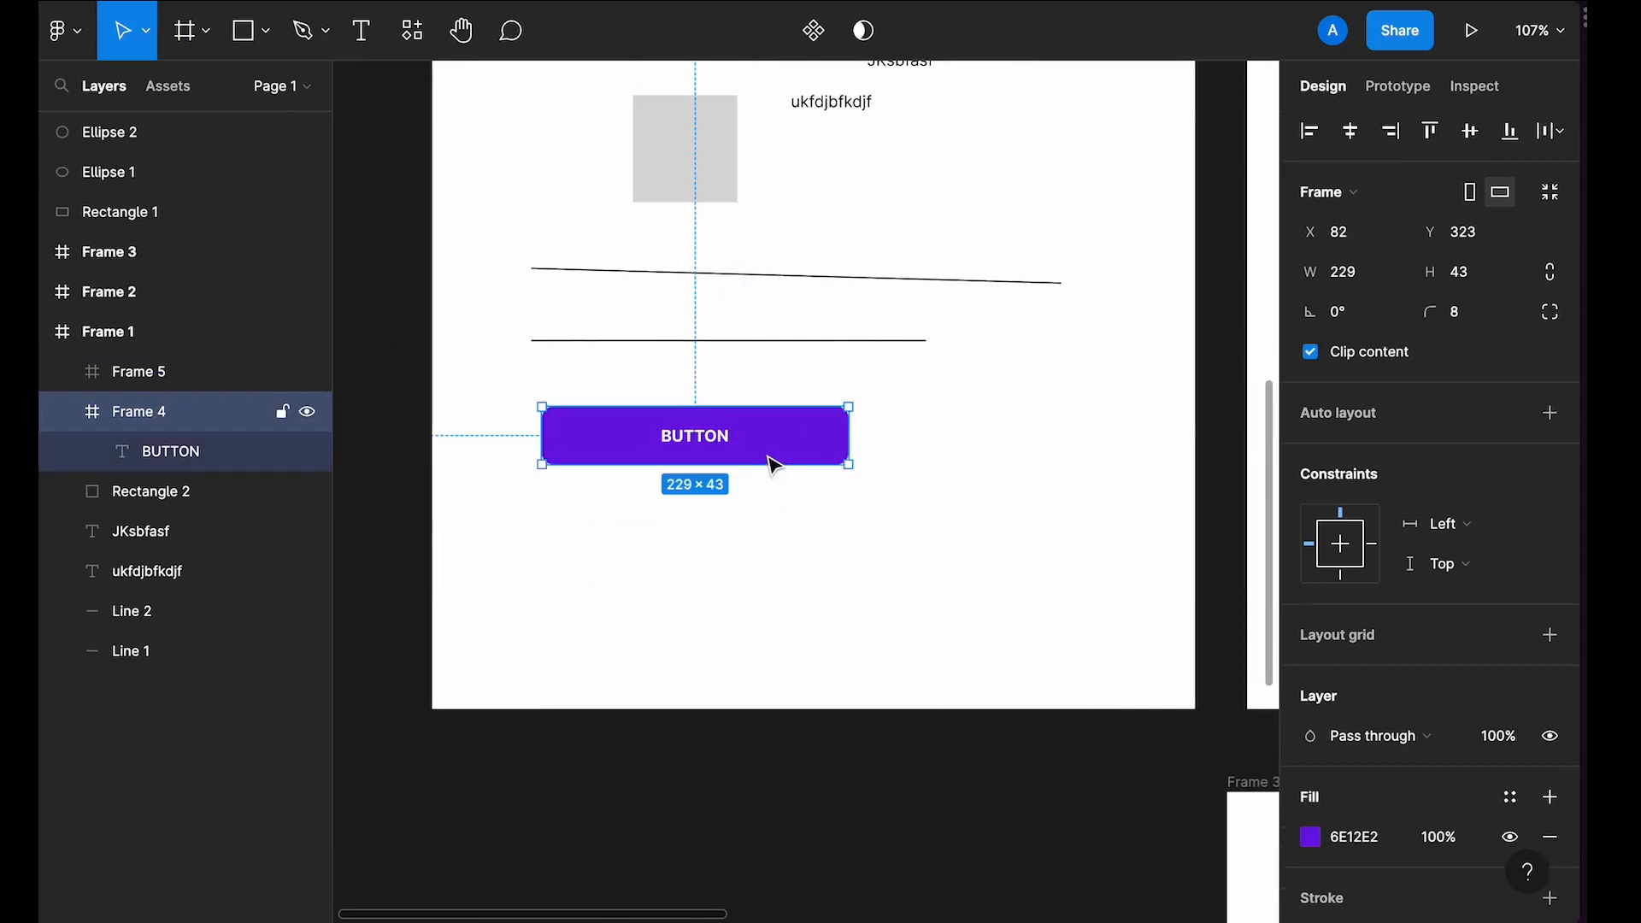
left_click(733, 569)
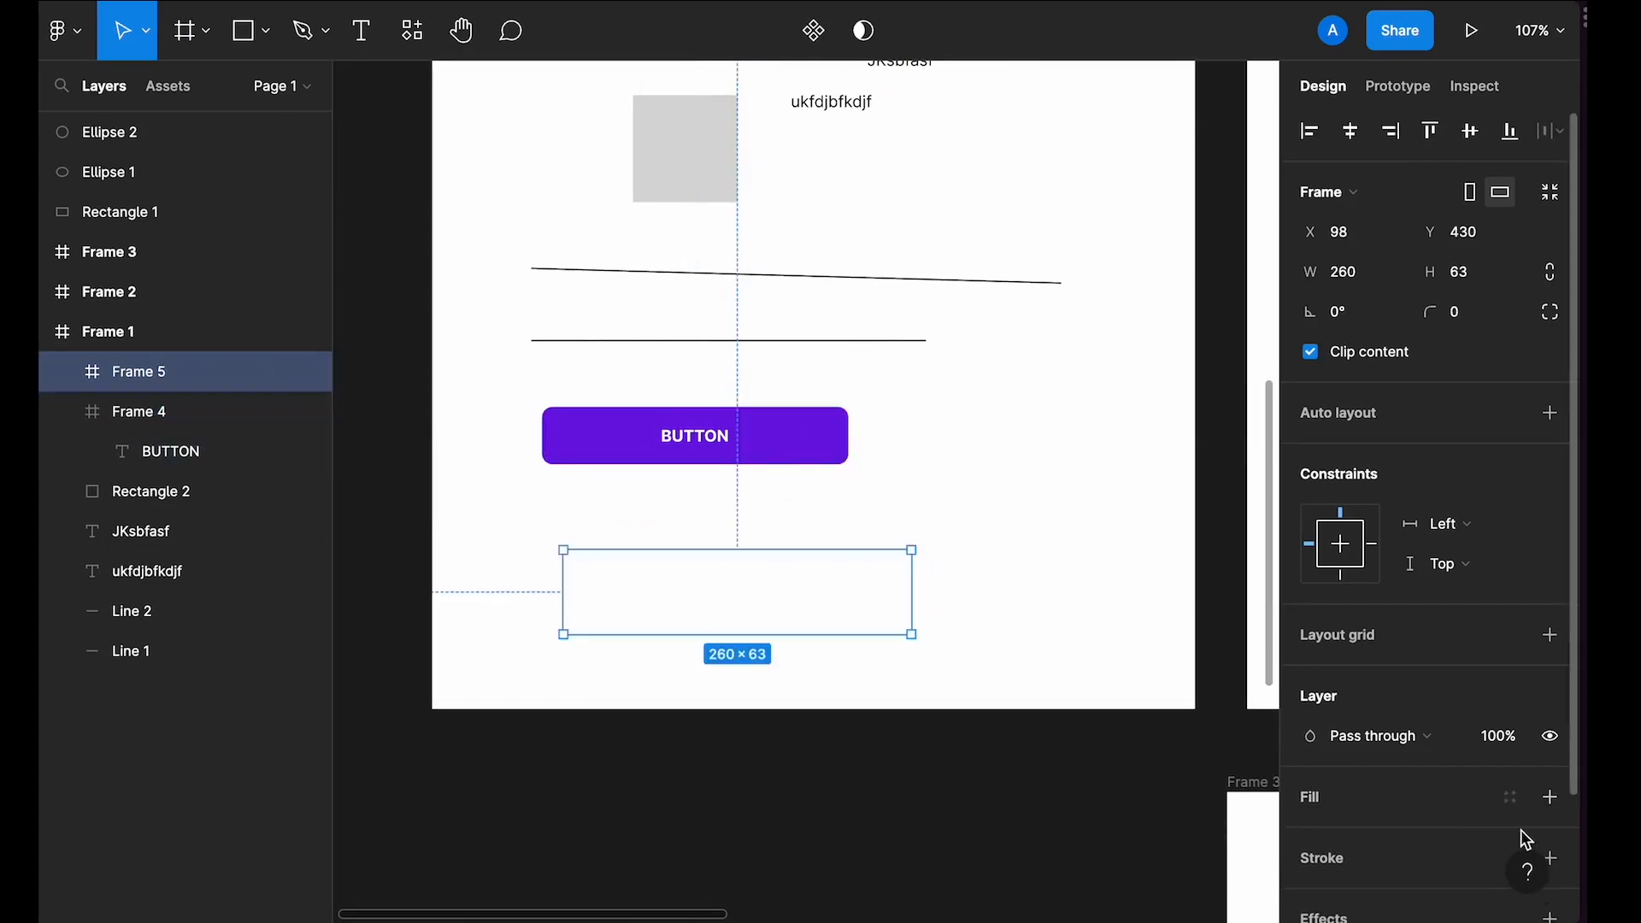
left_click(1550, 796)
left_click(1310, 837)
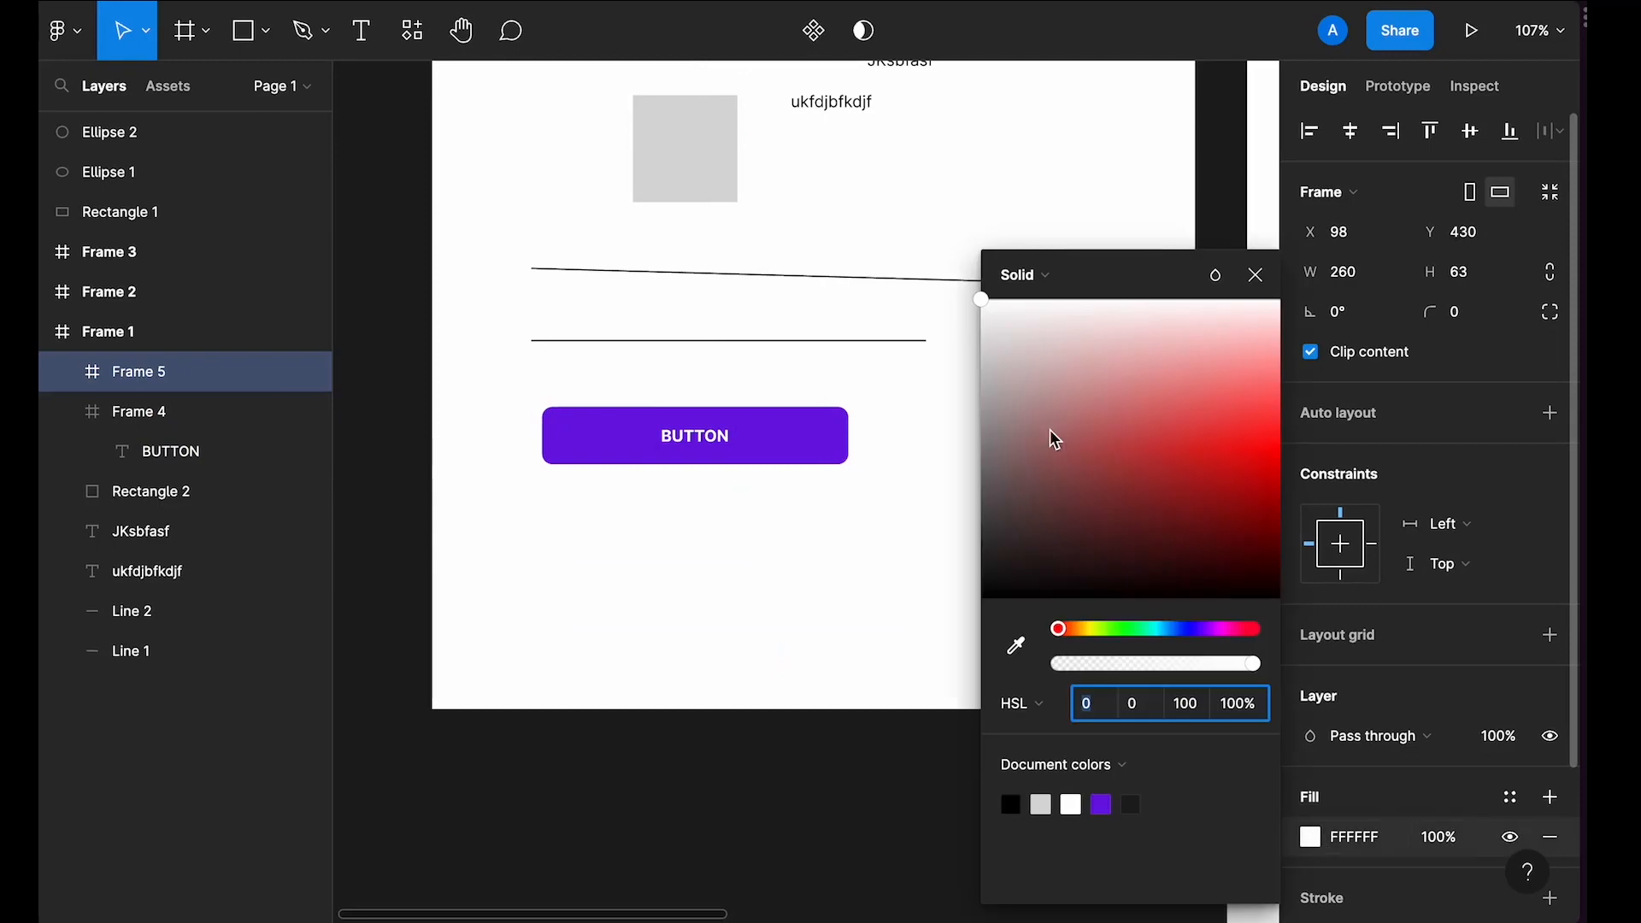
left_click_drag(1054, 439, 1029, 396)
left_click(1255, 274)
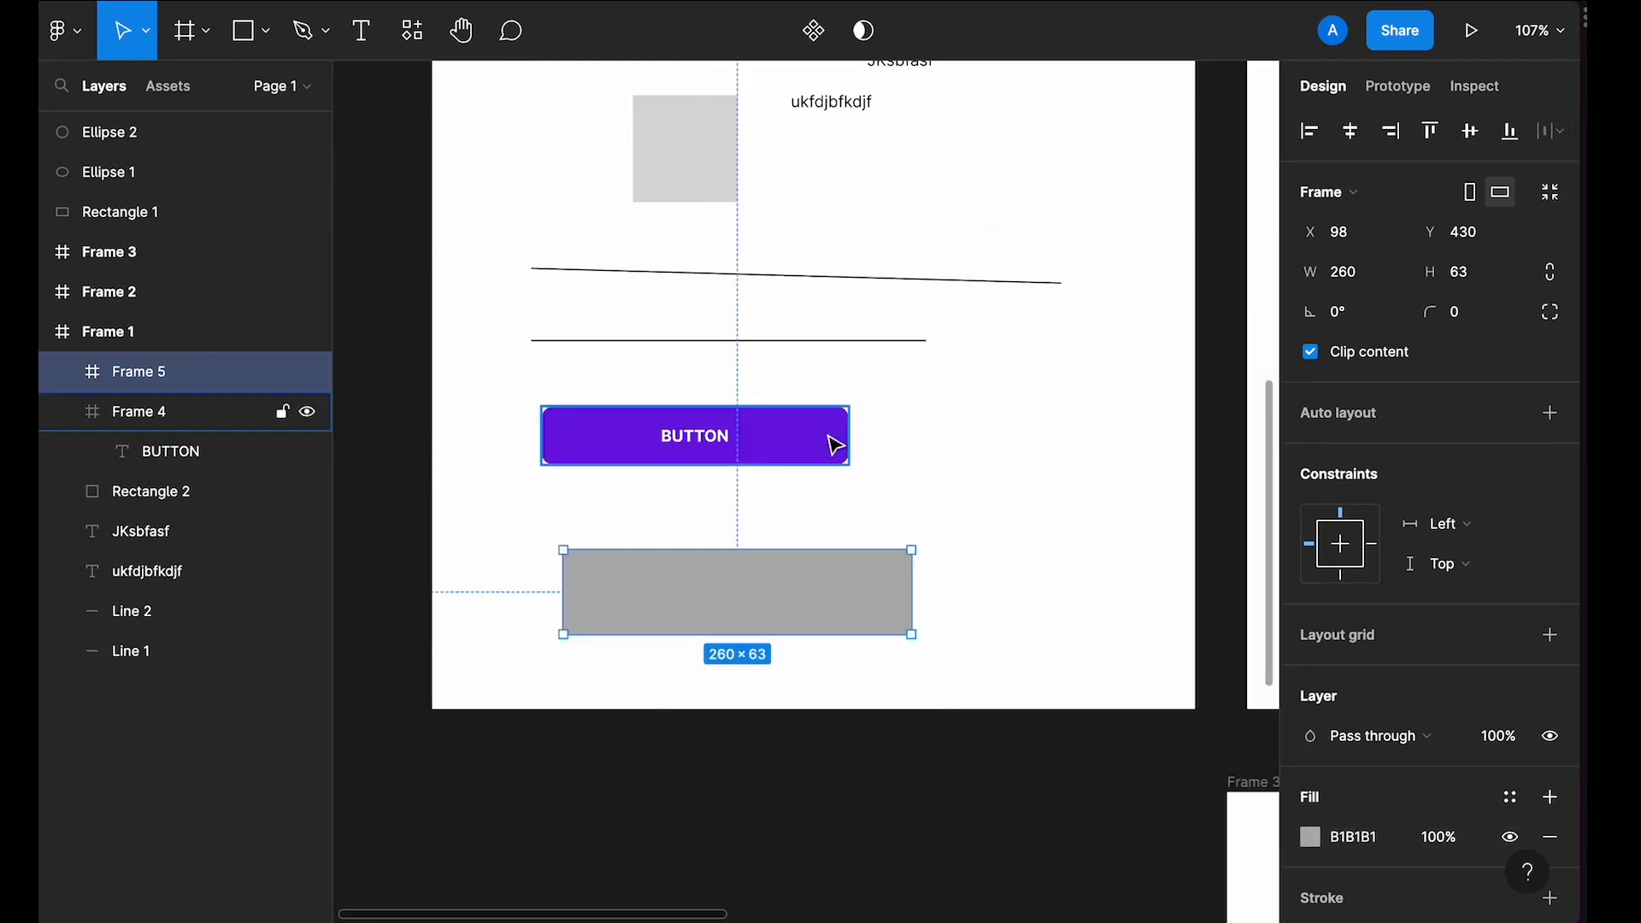
Step: Copy the button frame's properties and paste them onto the new frame
left_click(803, 444)
scroll(791, 444, "up", 3)
left_click(751, 542)
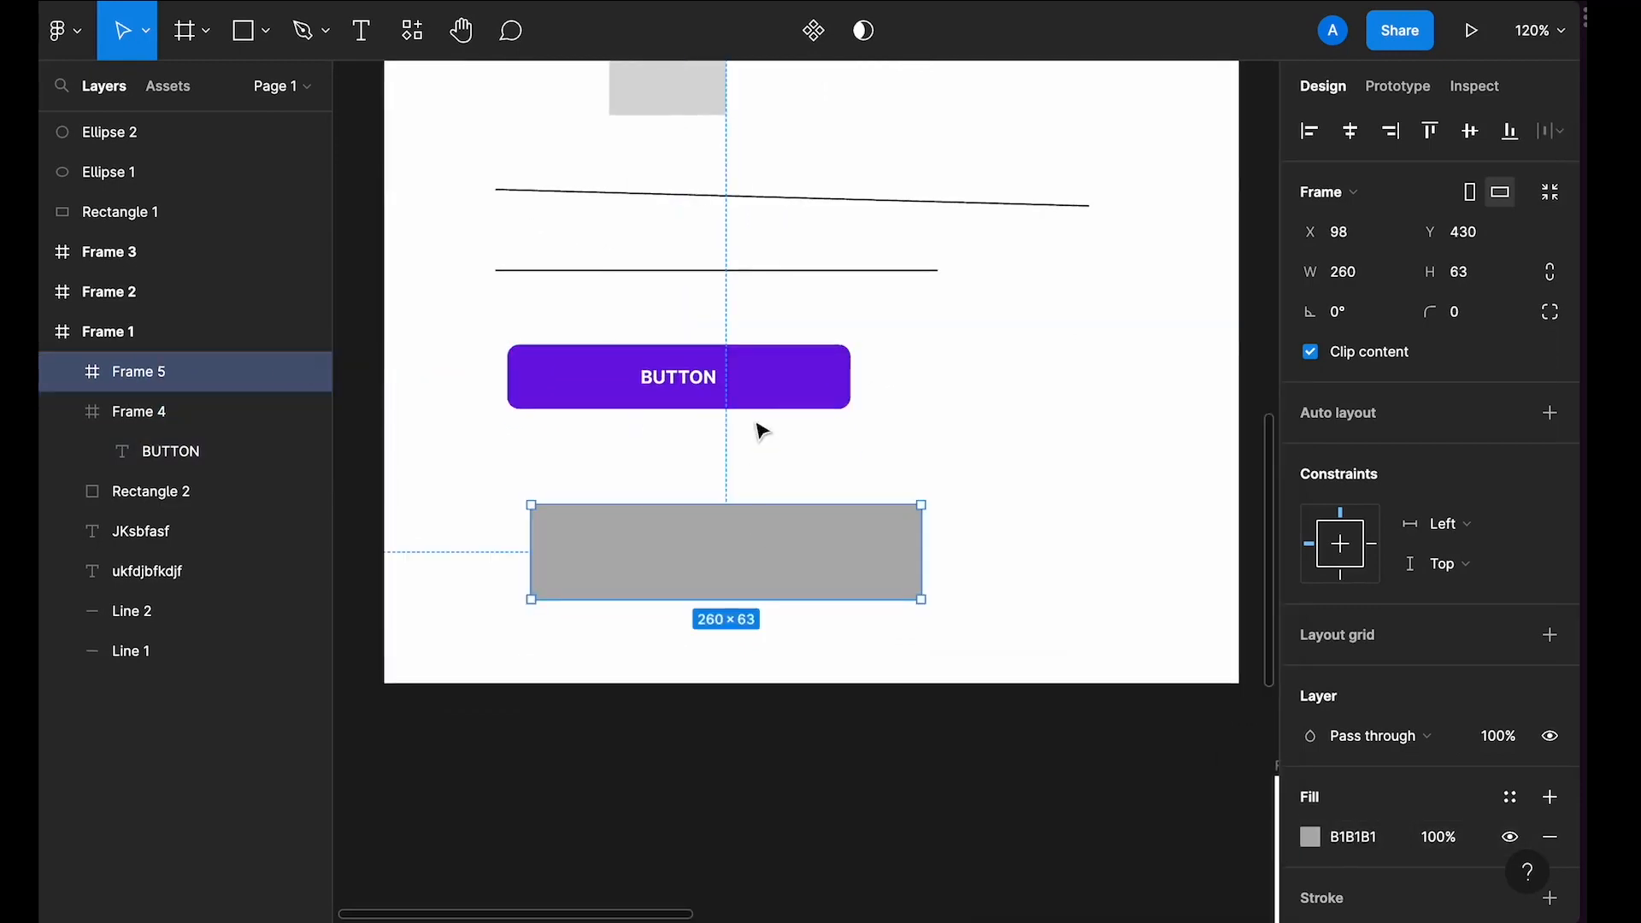
left_click(765, 389)
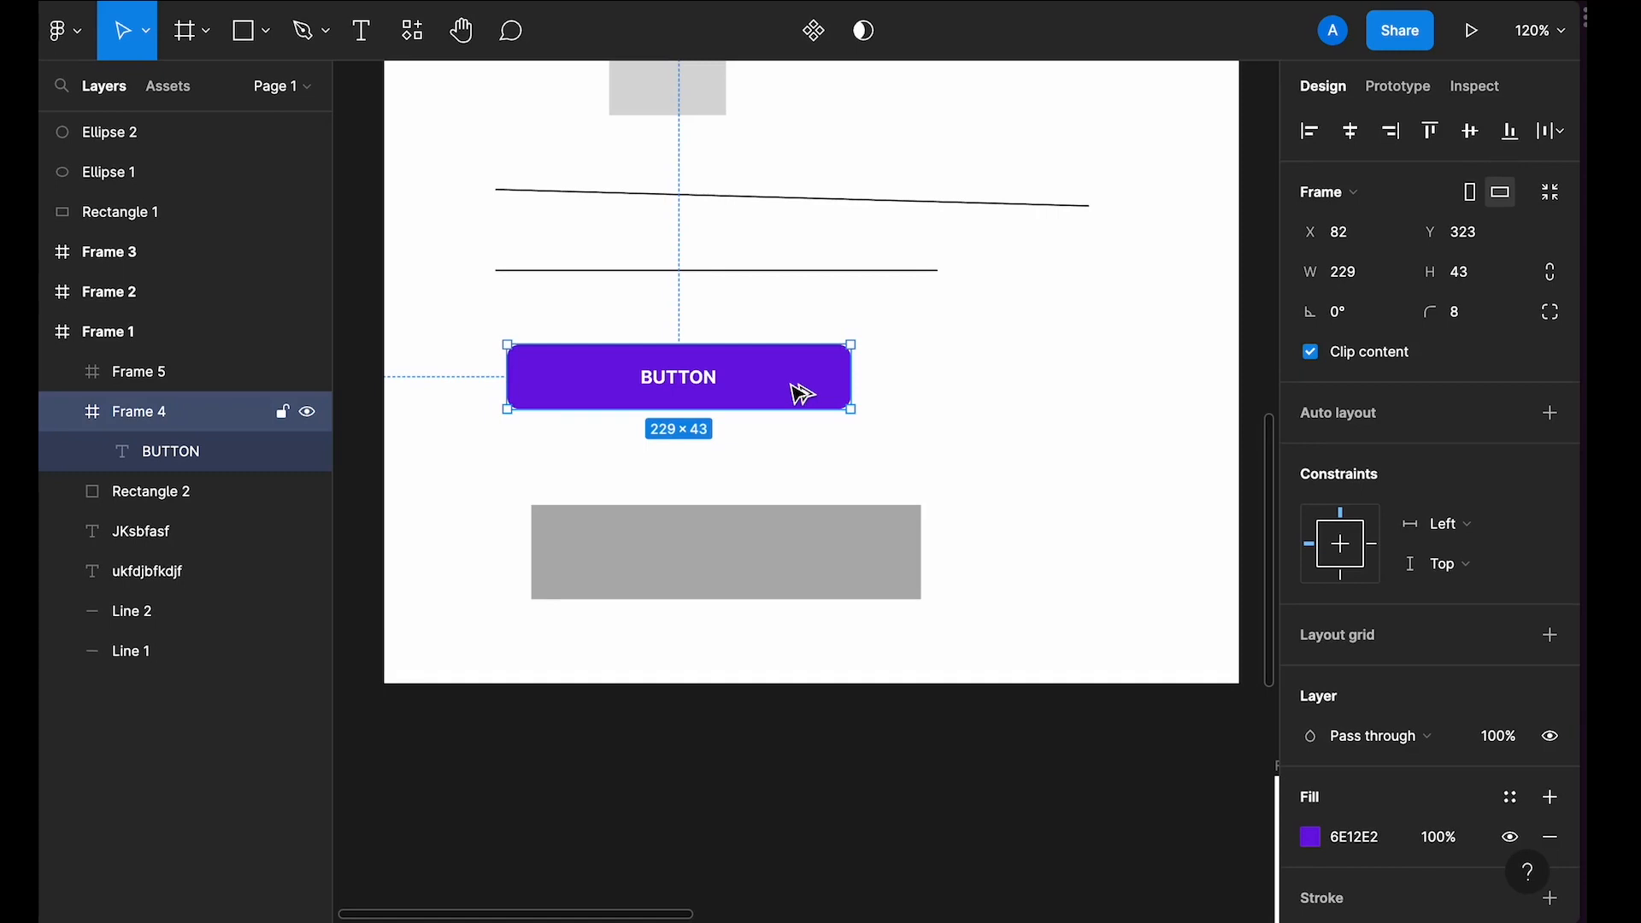
key("alt+super+c")
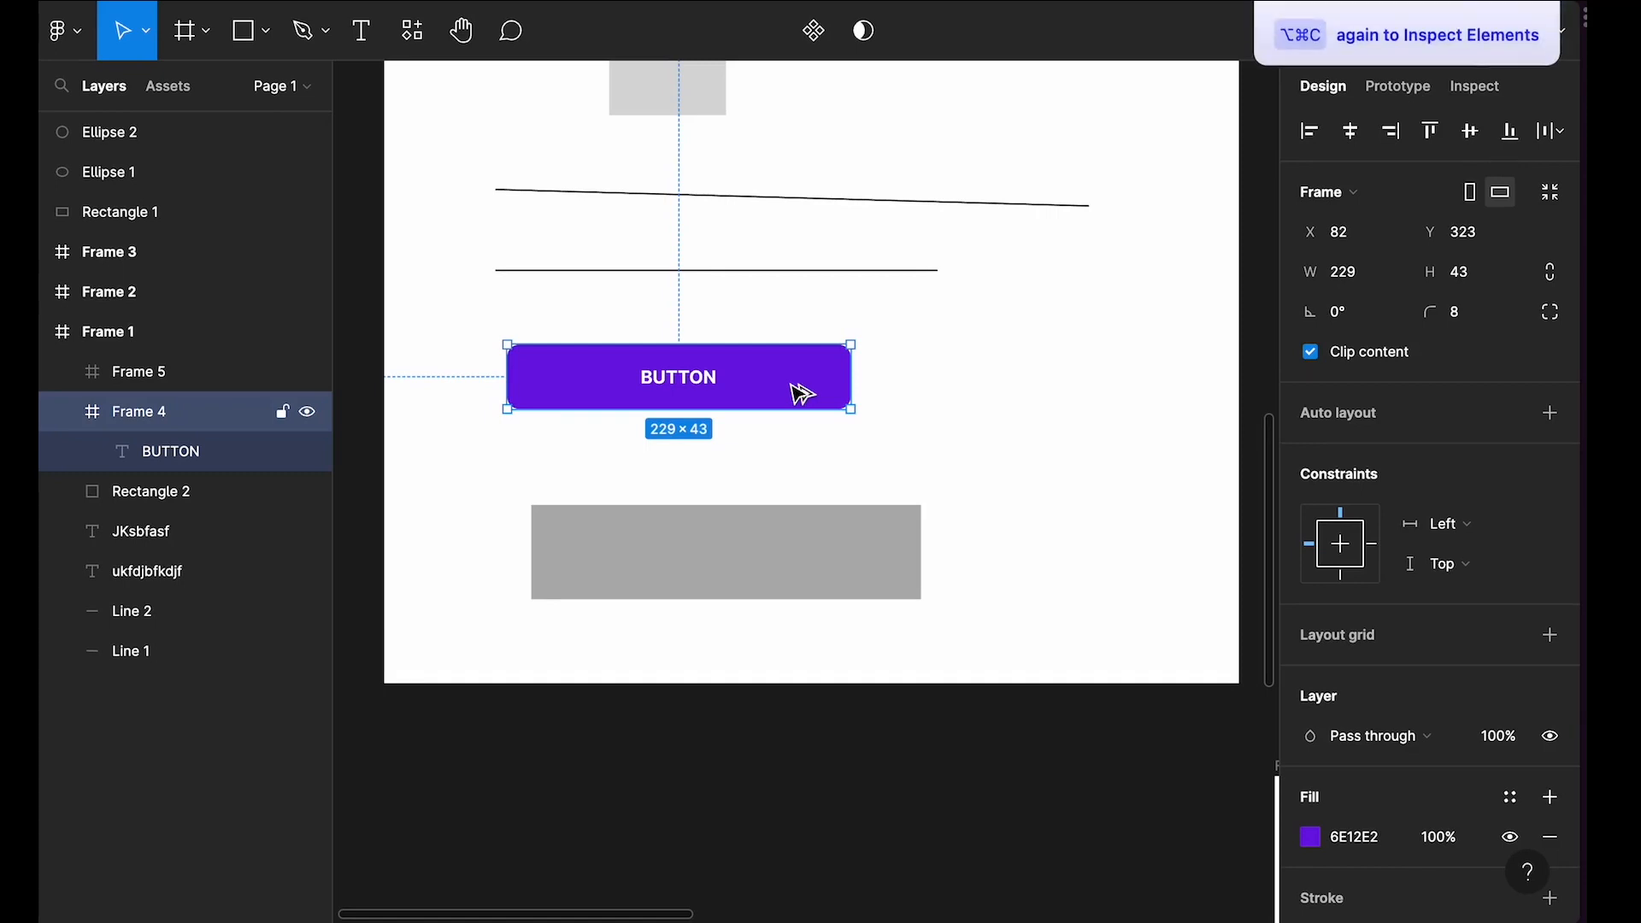
left_click(786, 561)
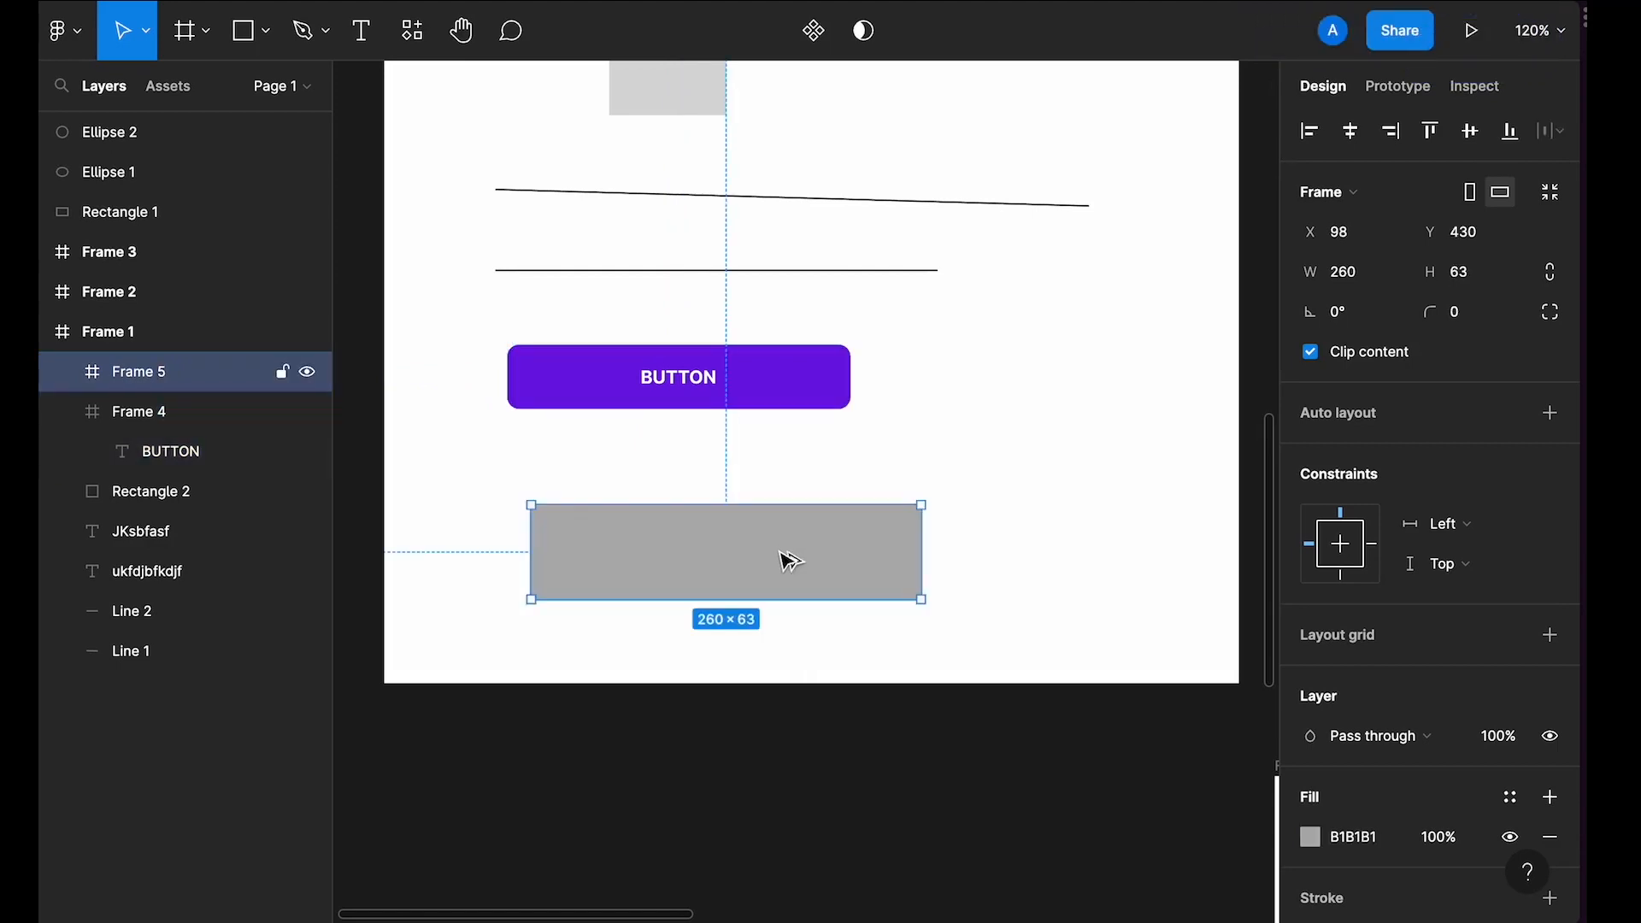
key("alt+super+v")
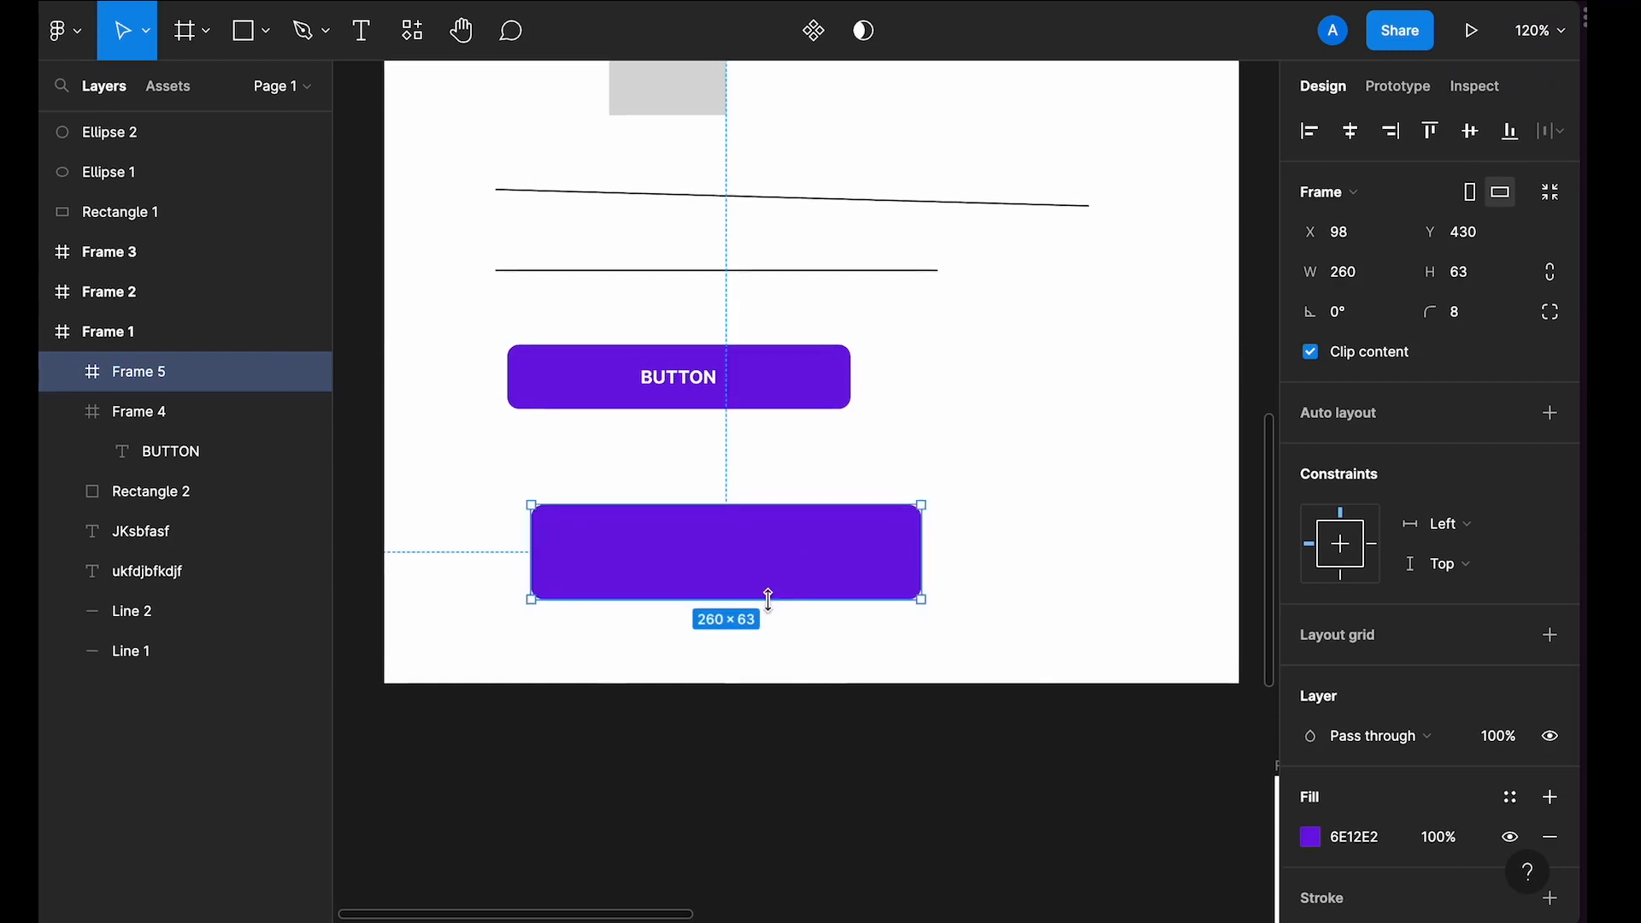
Step: Add auto layout to the button frame and convert it into a component
scroll(769, 601, "up", 5)
left_click(737, 275)
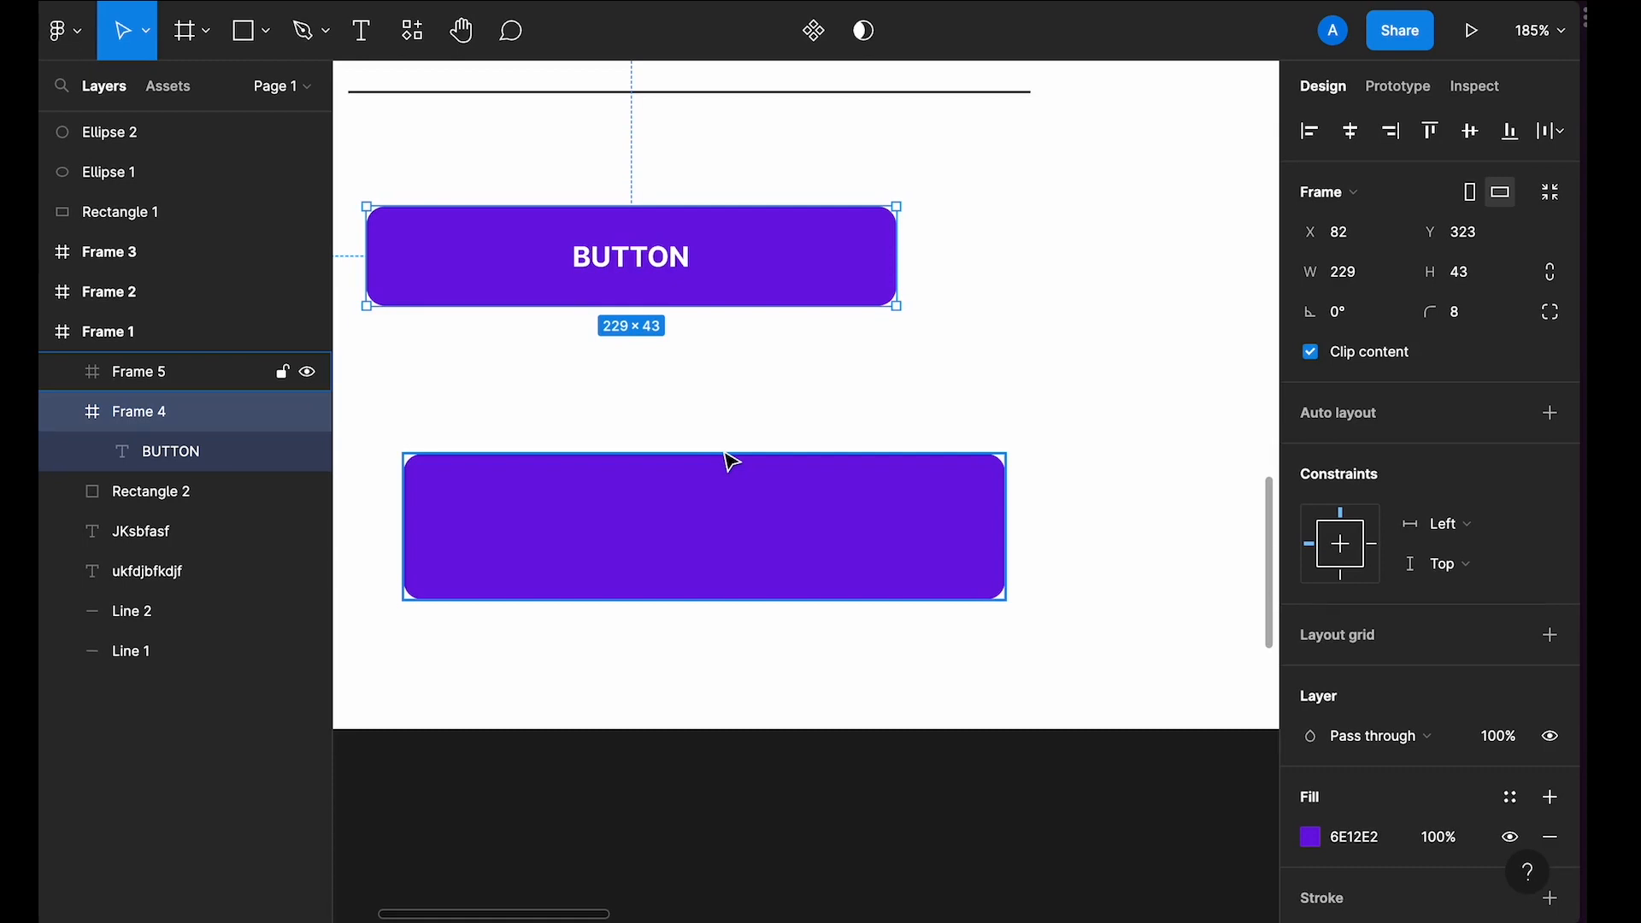
scroll(731, 461, "down", 5)
scroll(726, 458, "up", 6)
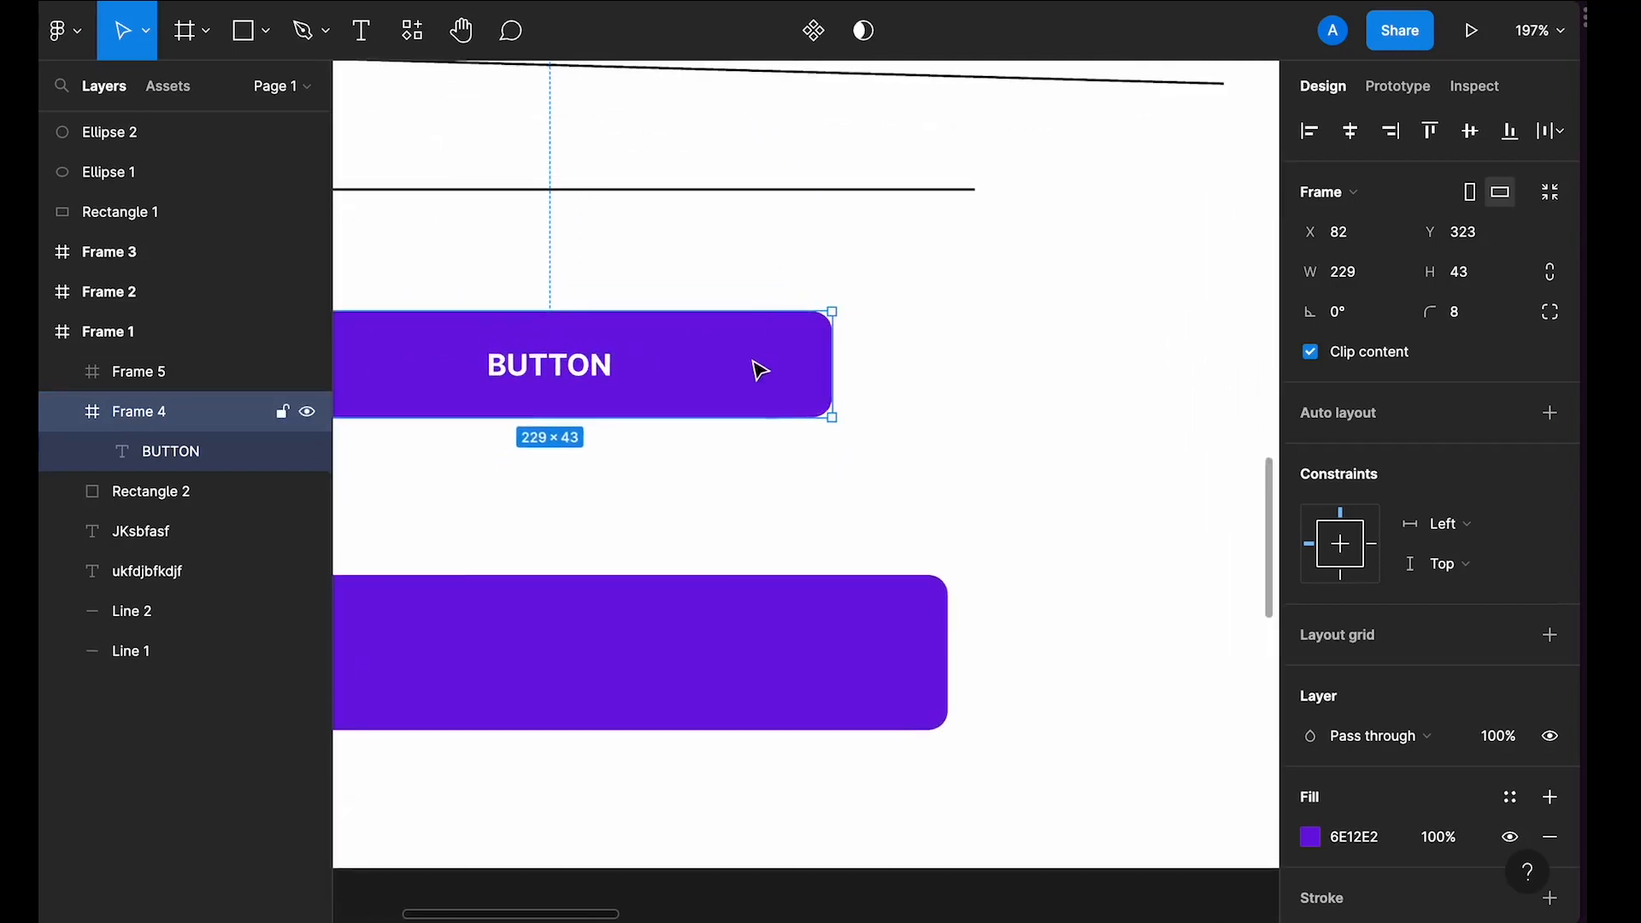
left_click(849, 288)
scroll(849, 288, "down", 3)
left_click(814, 342)
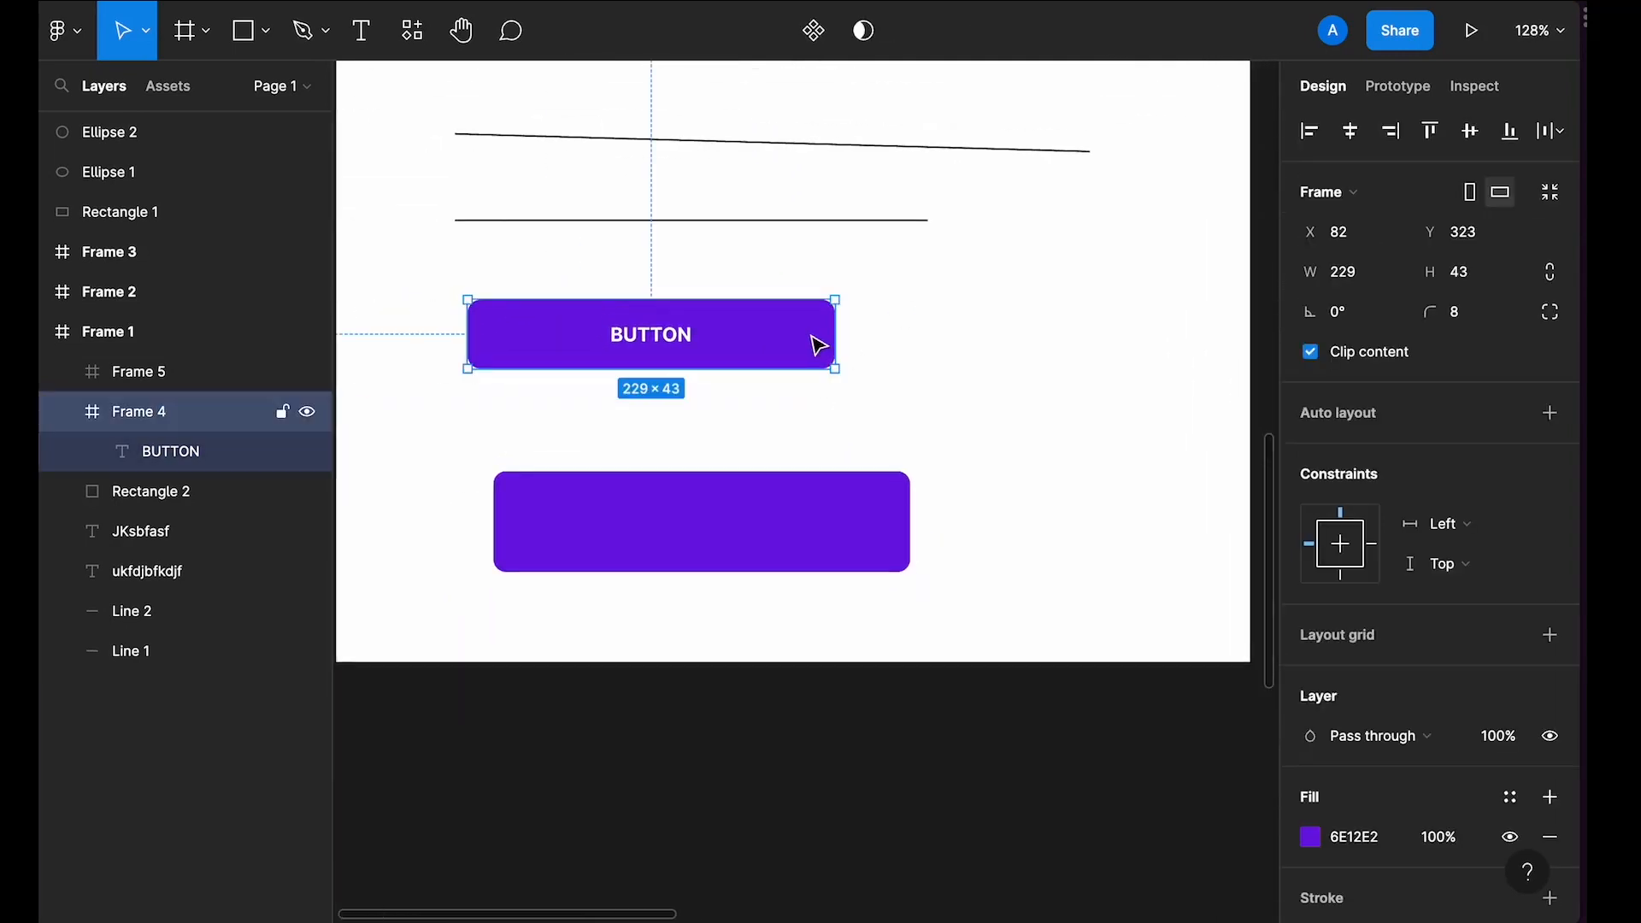
scroll(1391, 494, "down", 1)
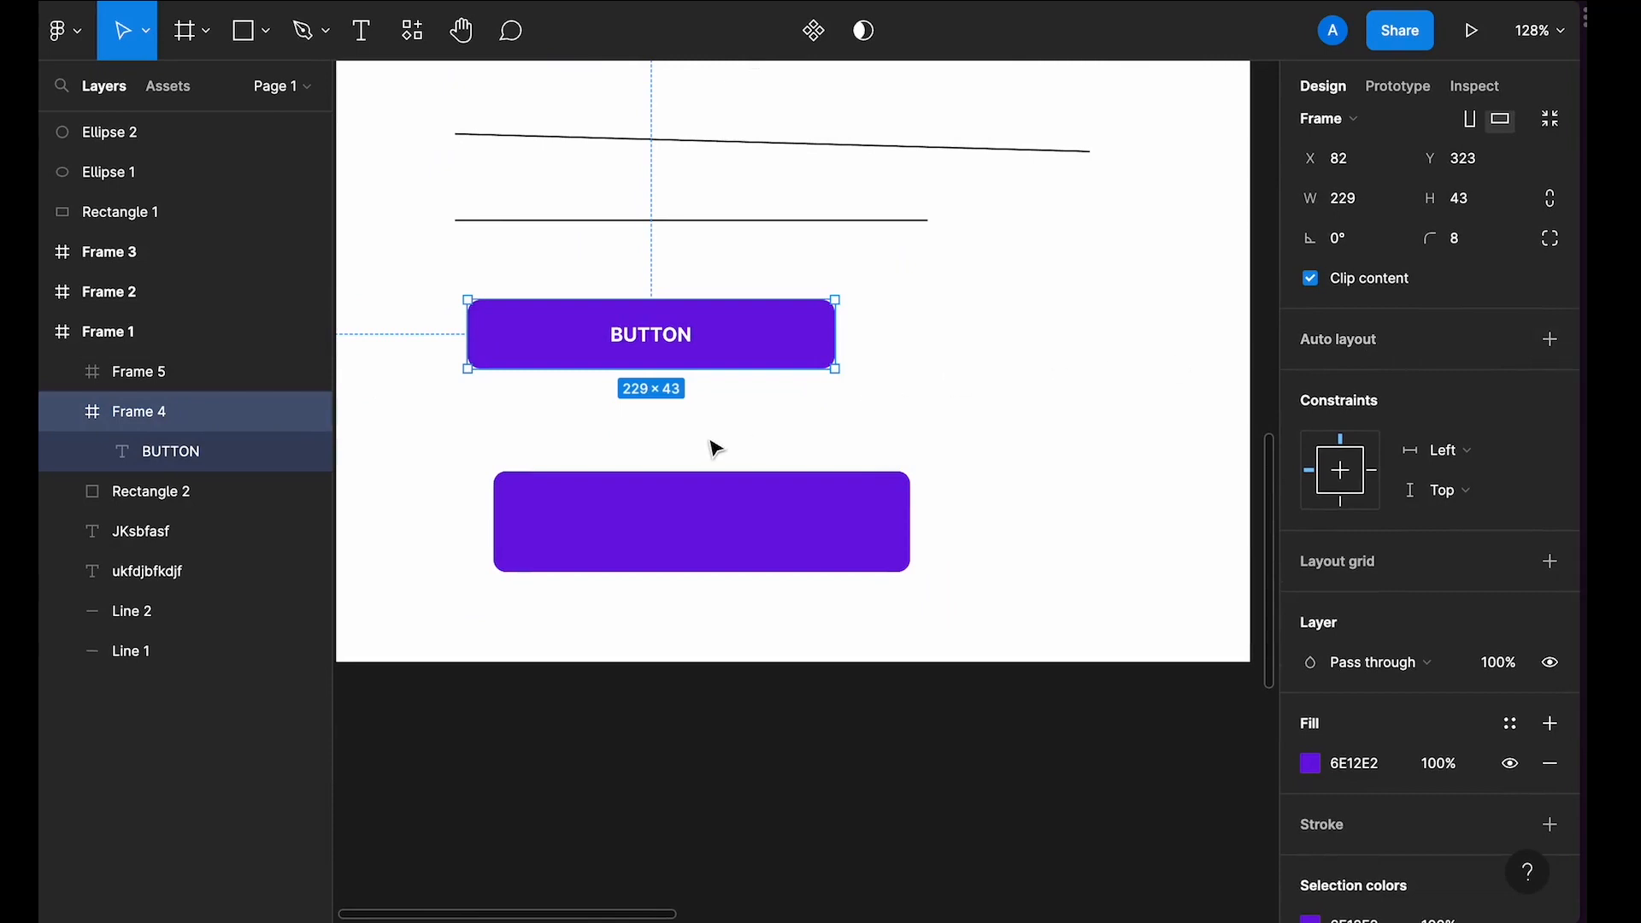
scroll(708, 447, "up", 3)
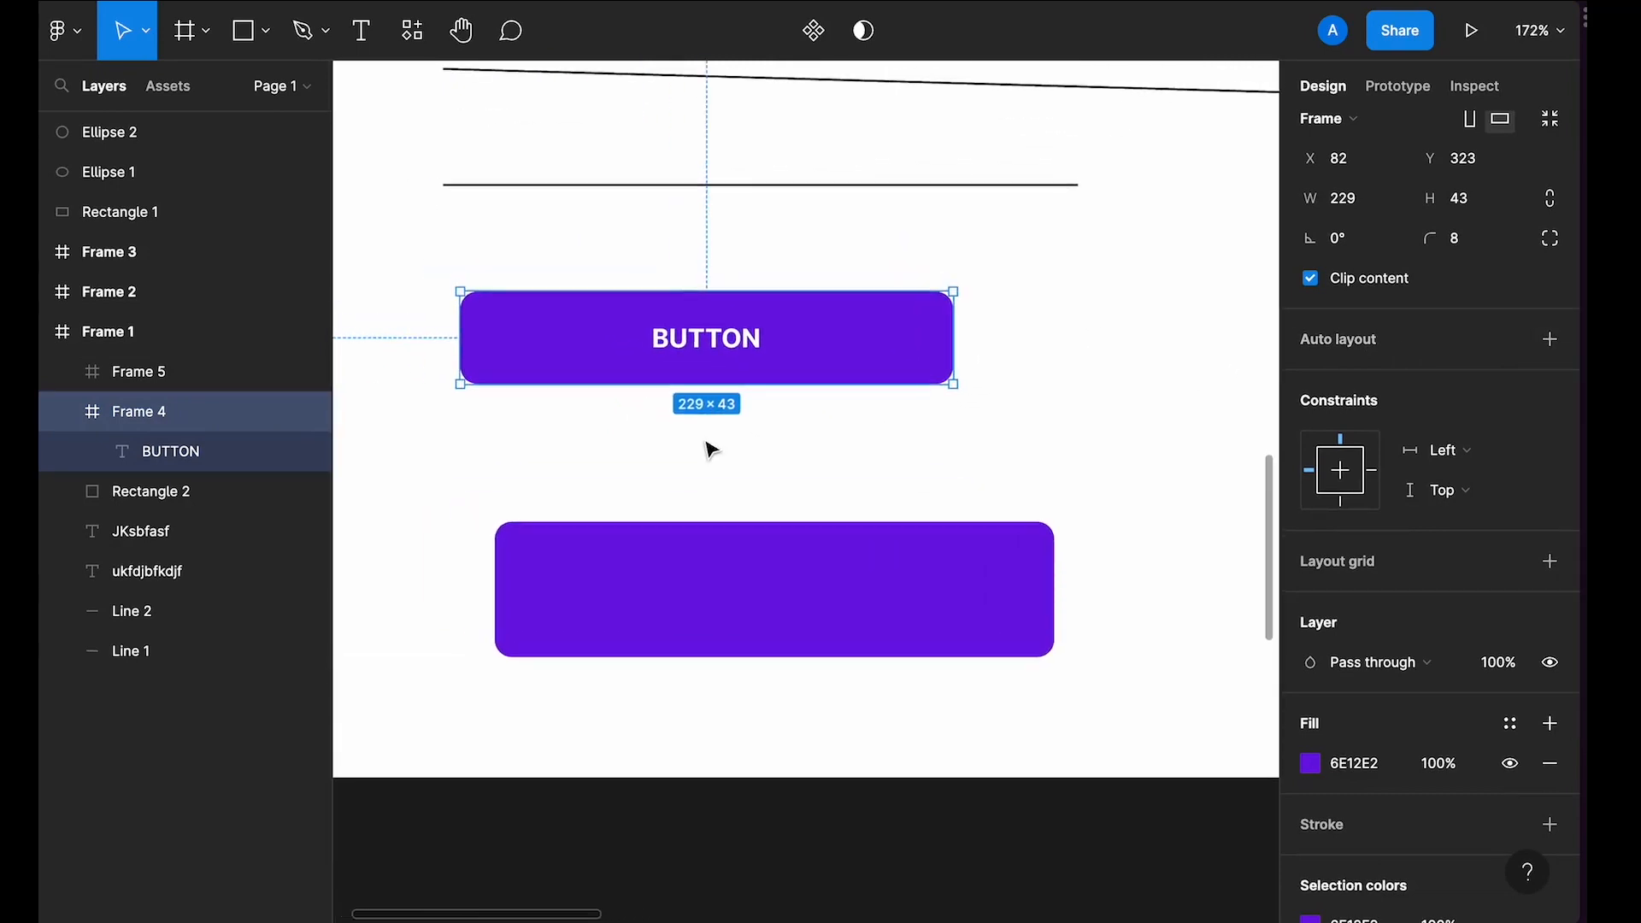
key("shift+a")
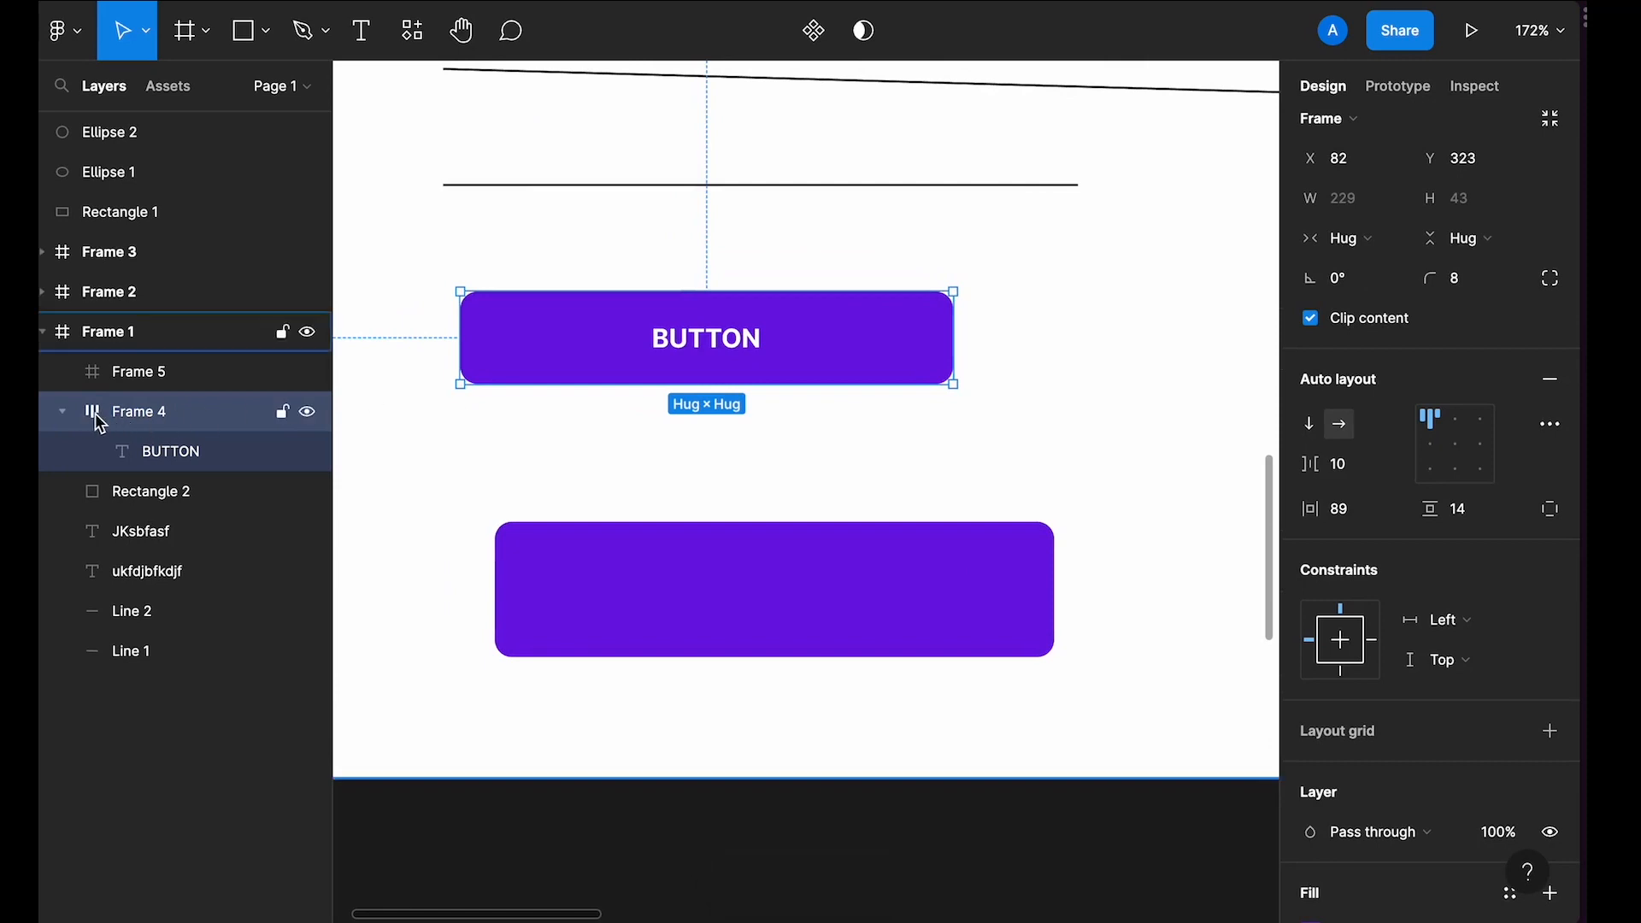
key("alt+shift+a")
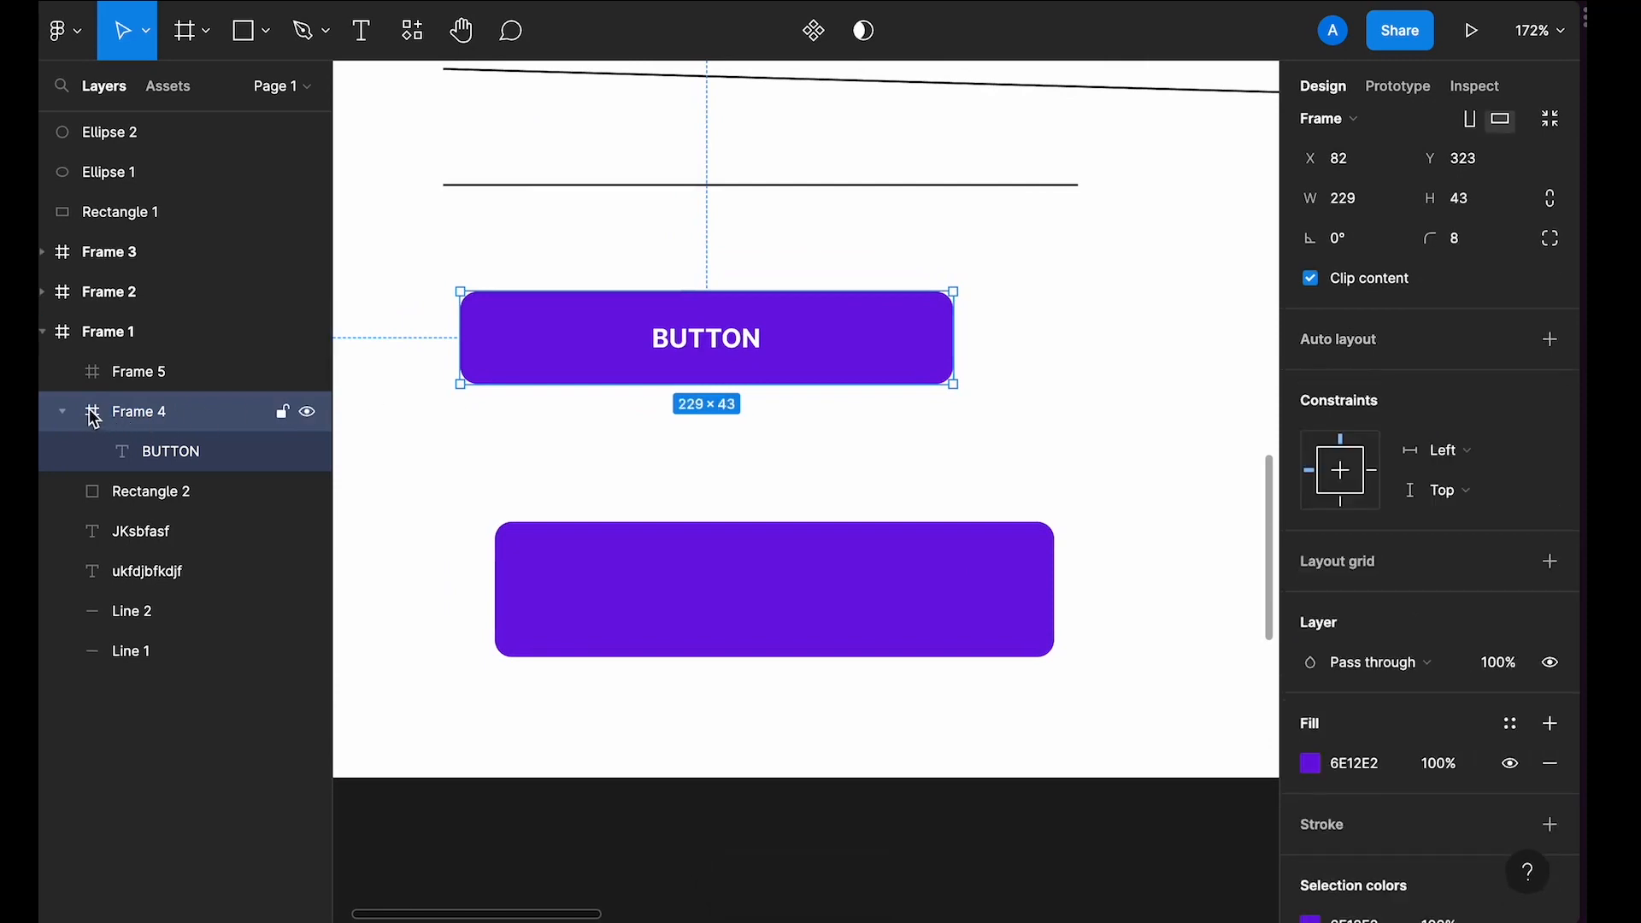
key("shift+a")
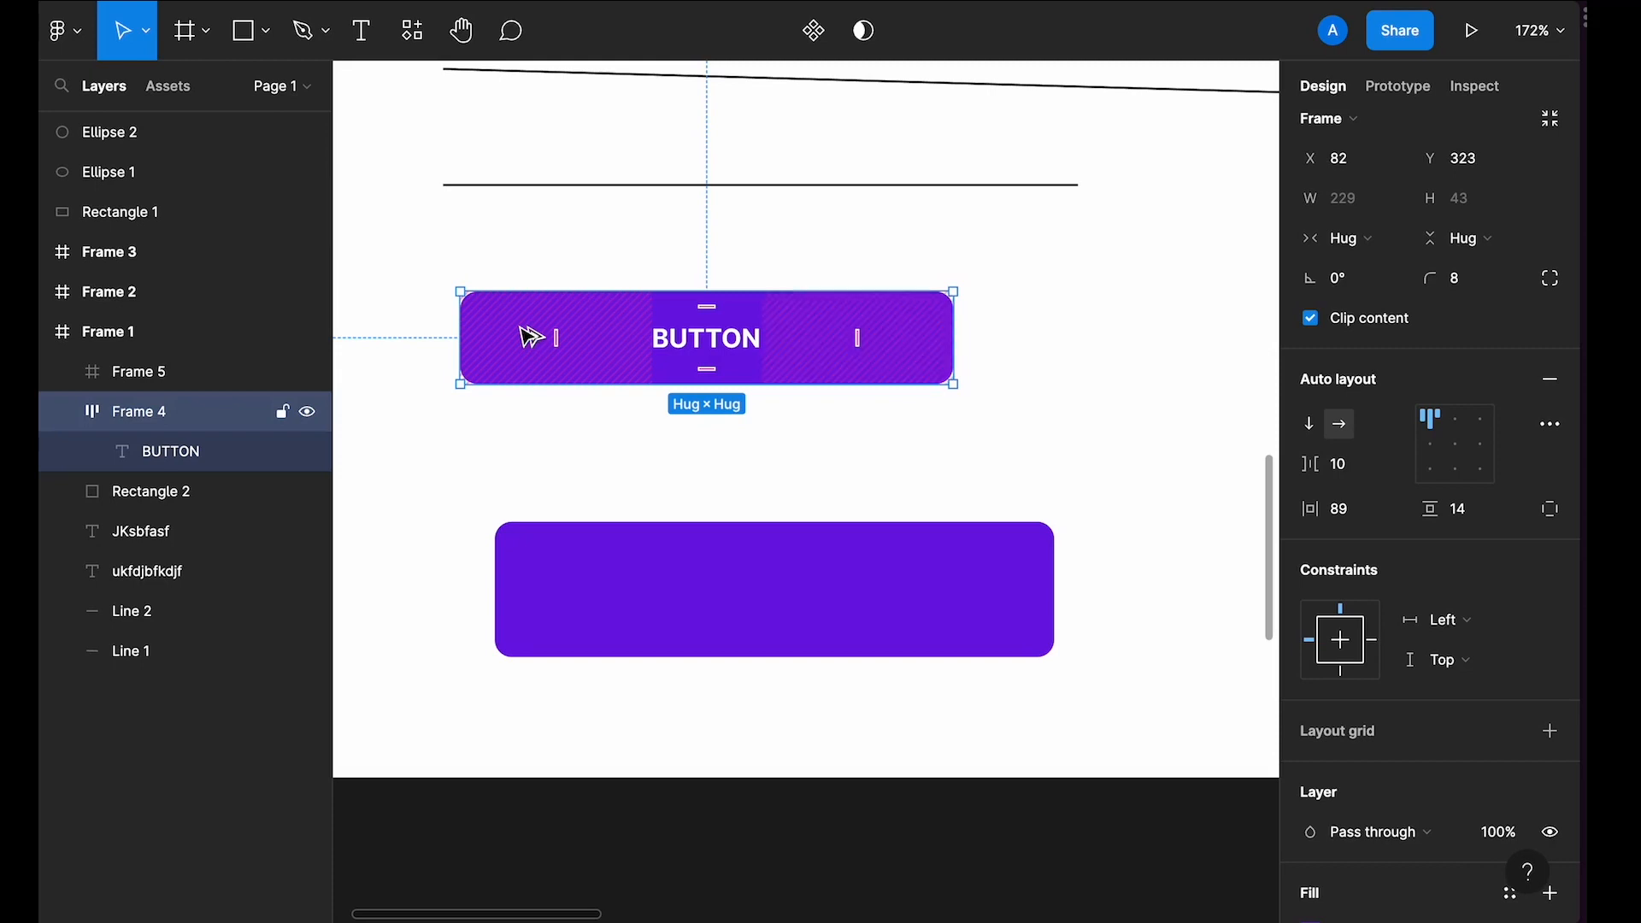
key("ctrl+alt+k")
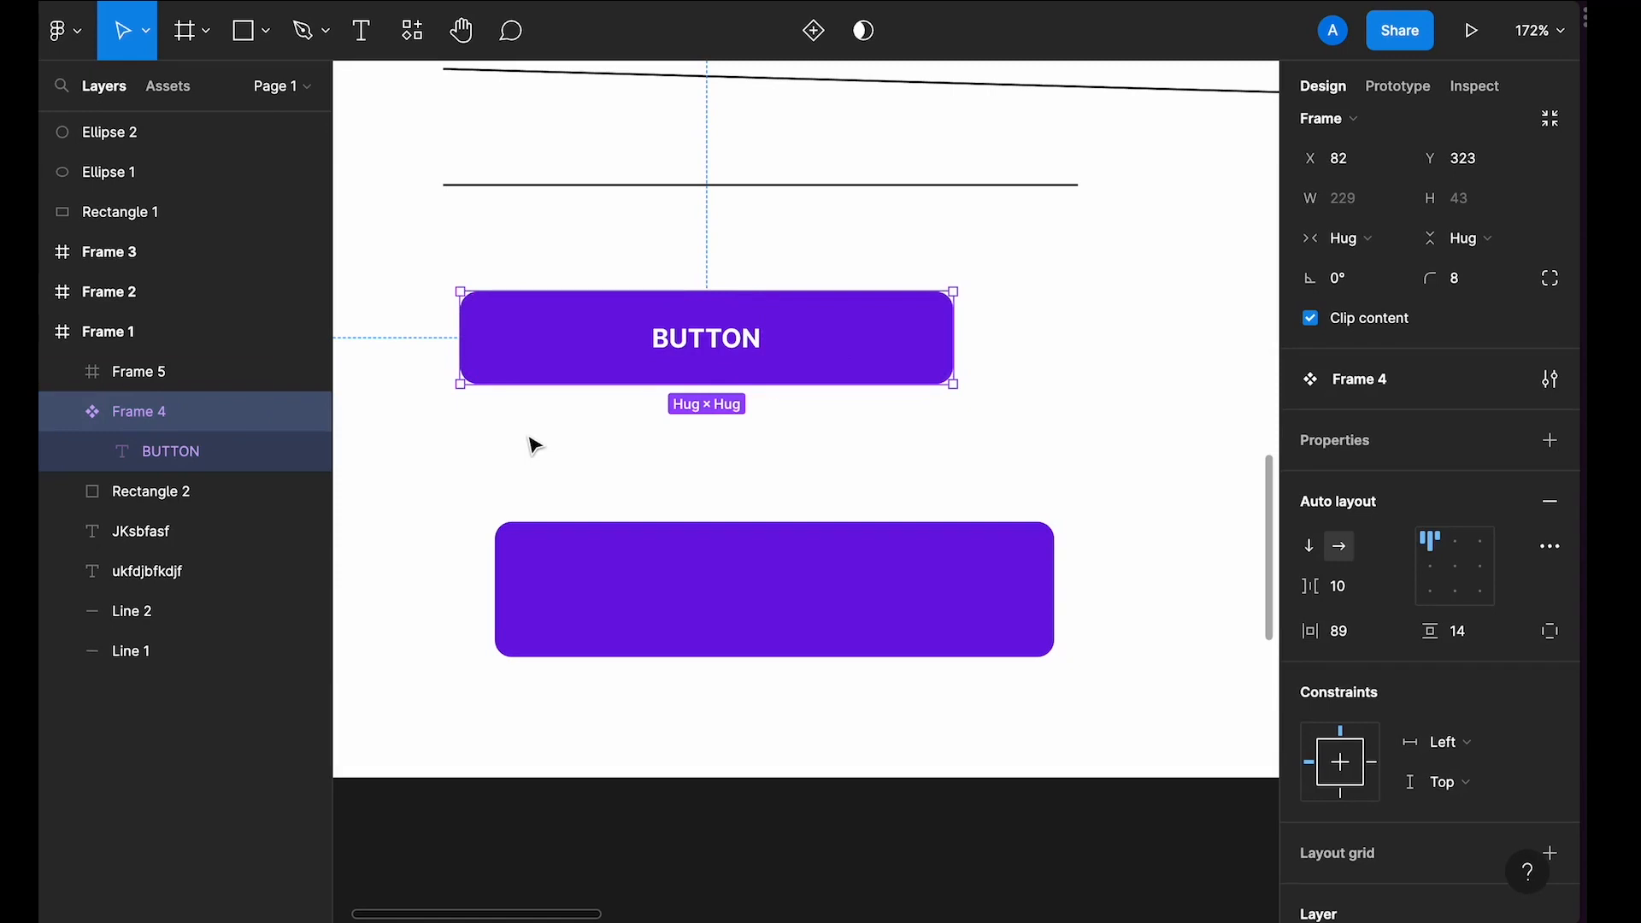
Step: Draw a new frame left of Frame 1 and resize it to about 829 × 549
scroll(533, 445, "down", 5)
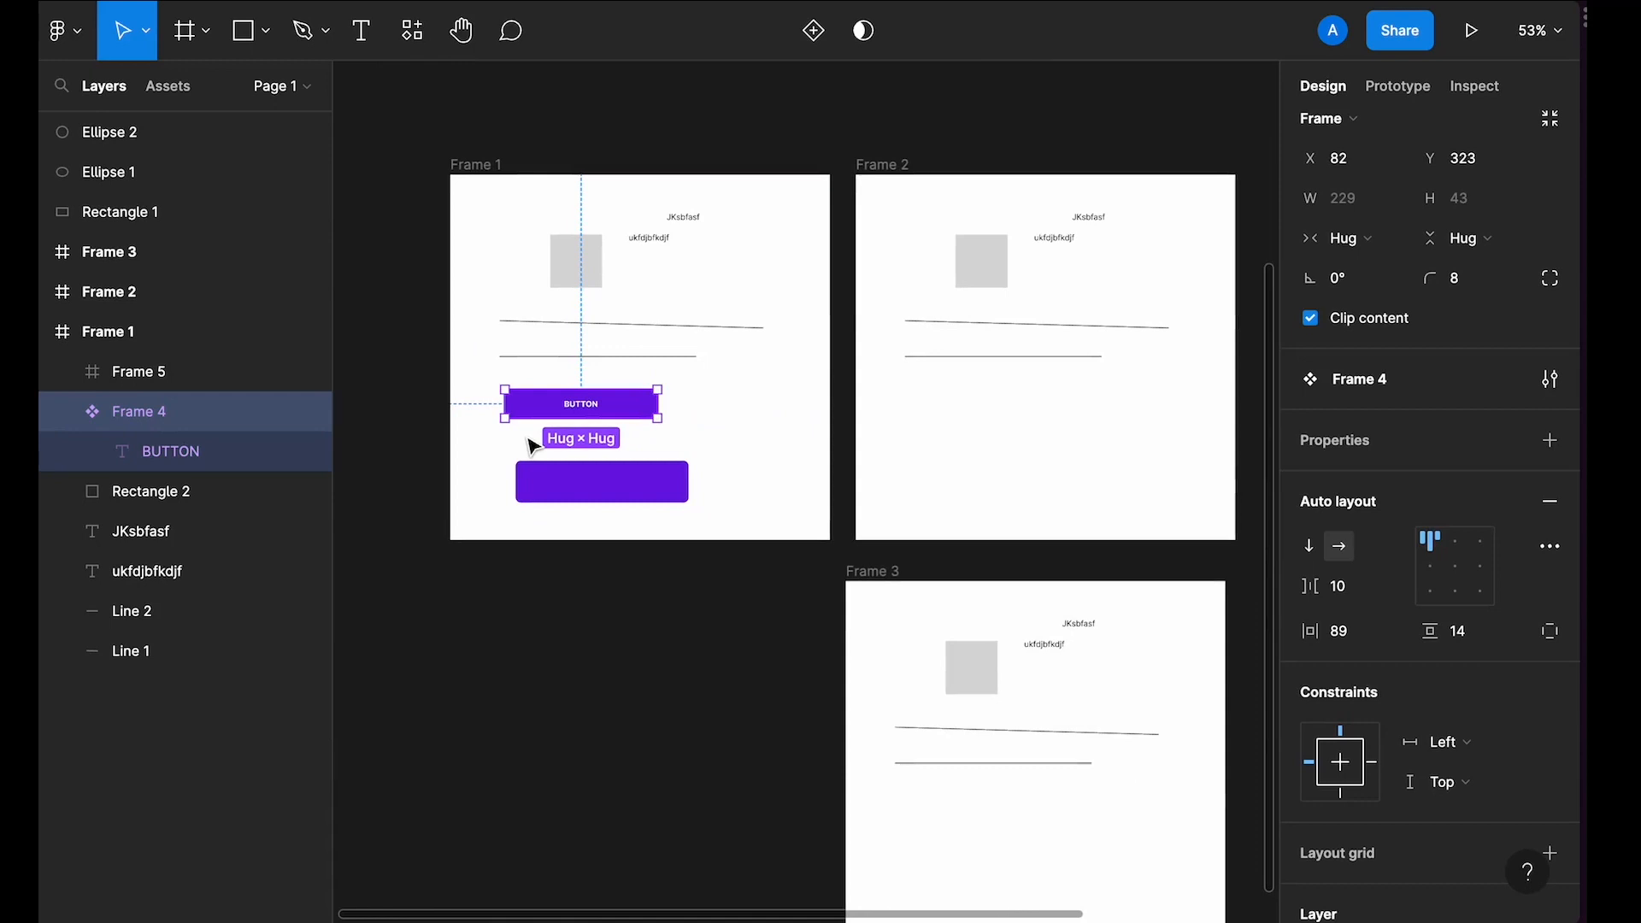
scroll(542, 425, "left", 10)
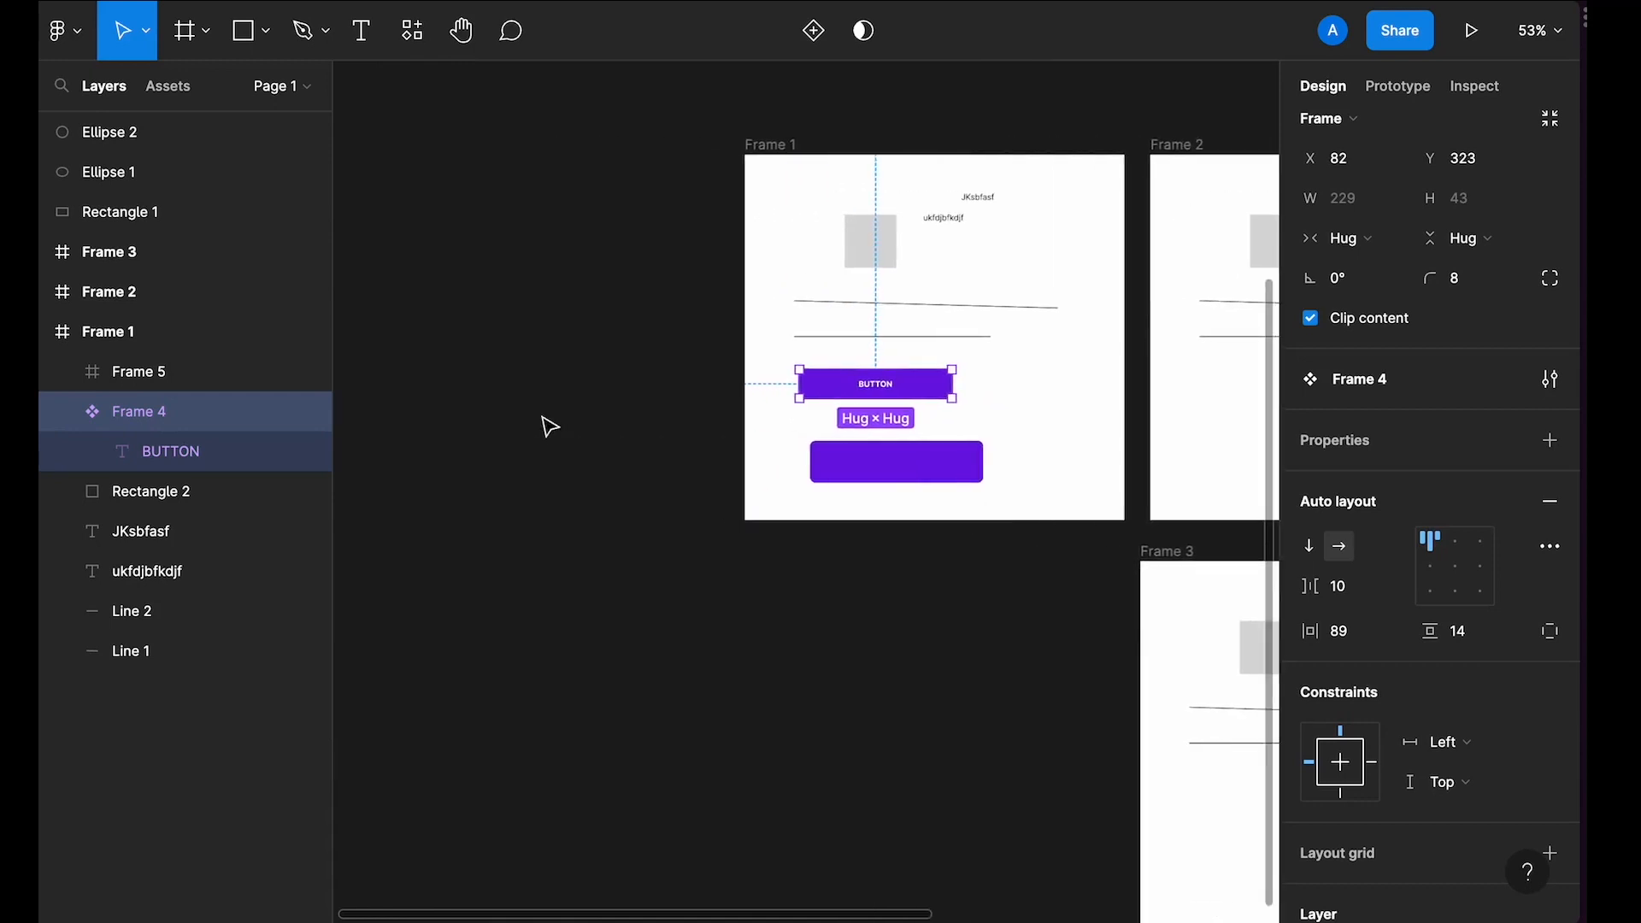
scroll(647, 351, "down", 2)
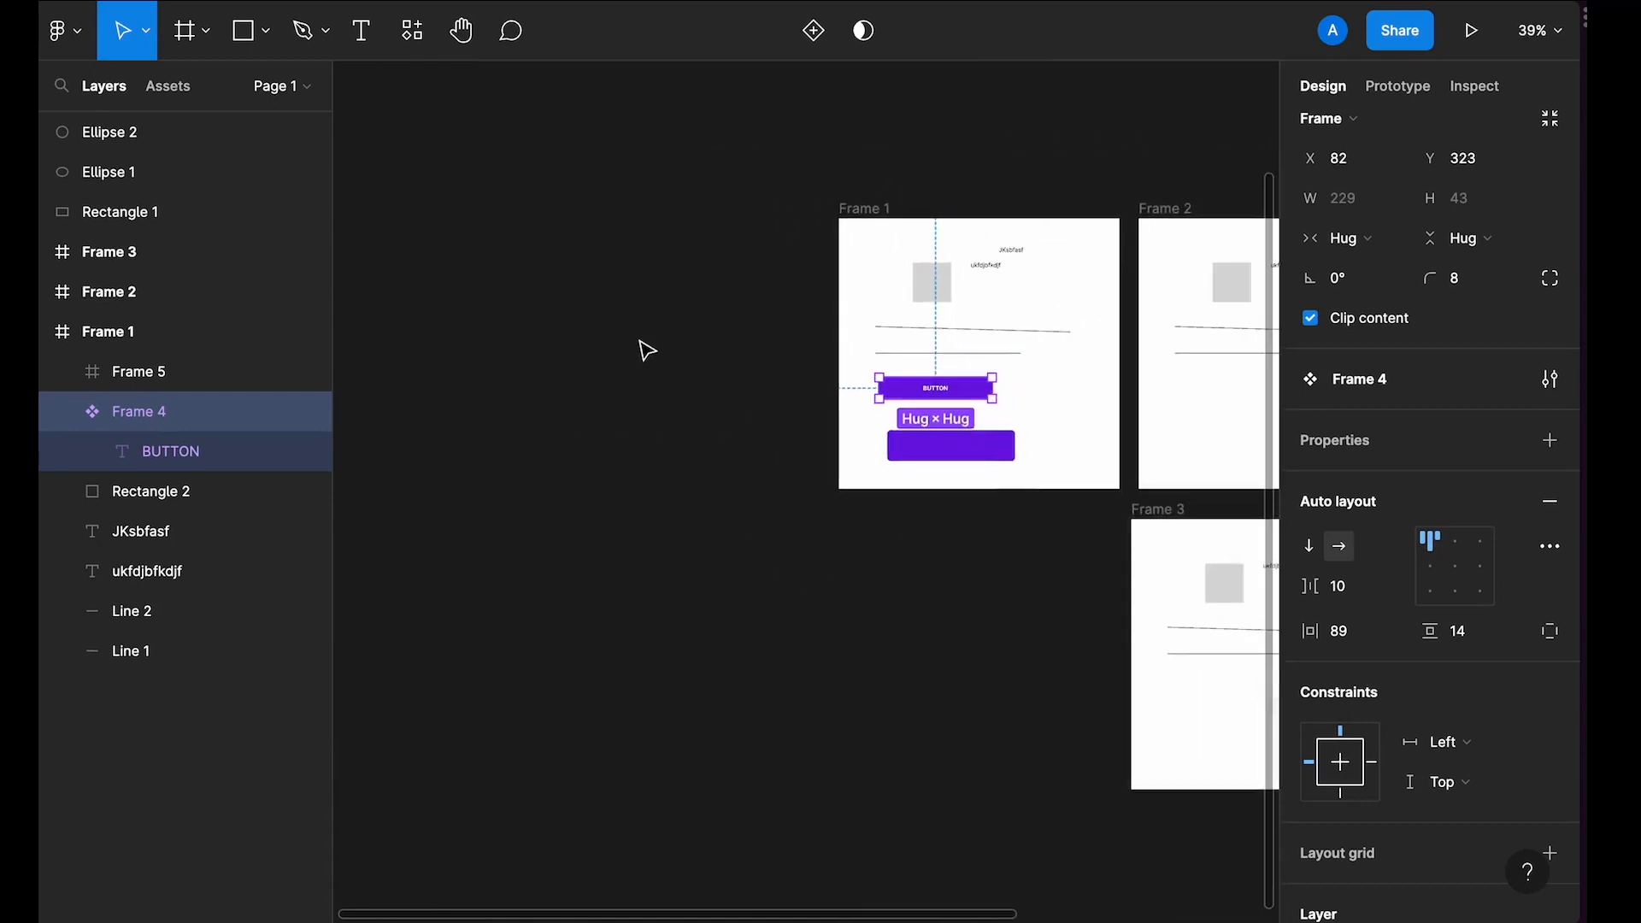
key("f")
left_click_drag(412, 202, 821, 489)
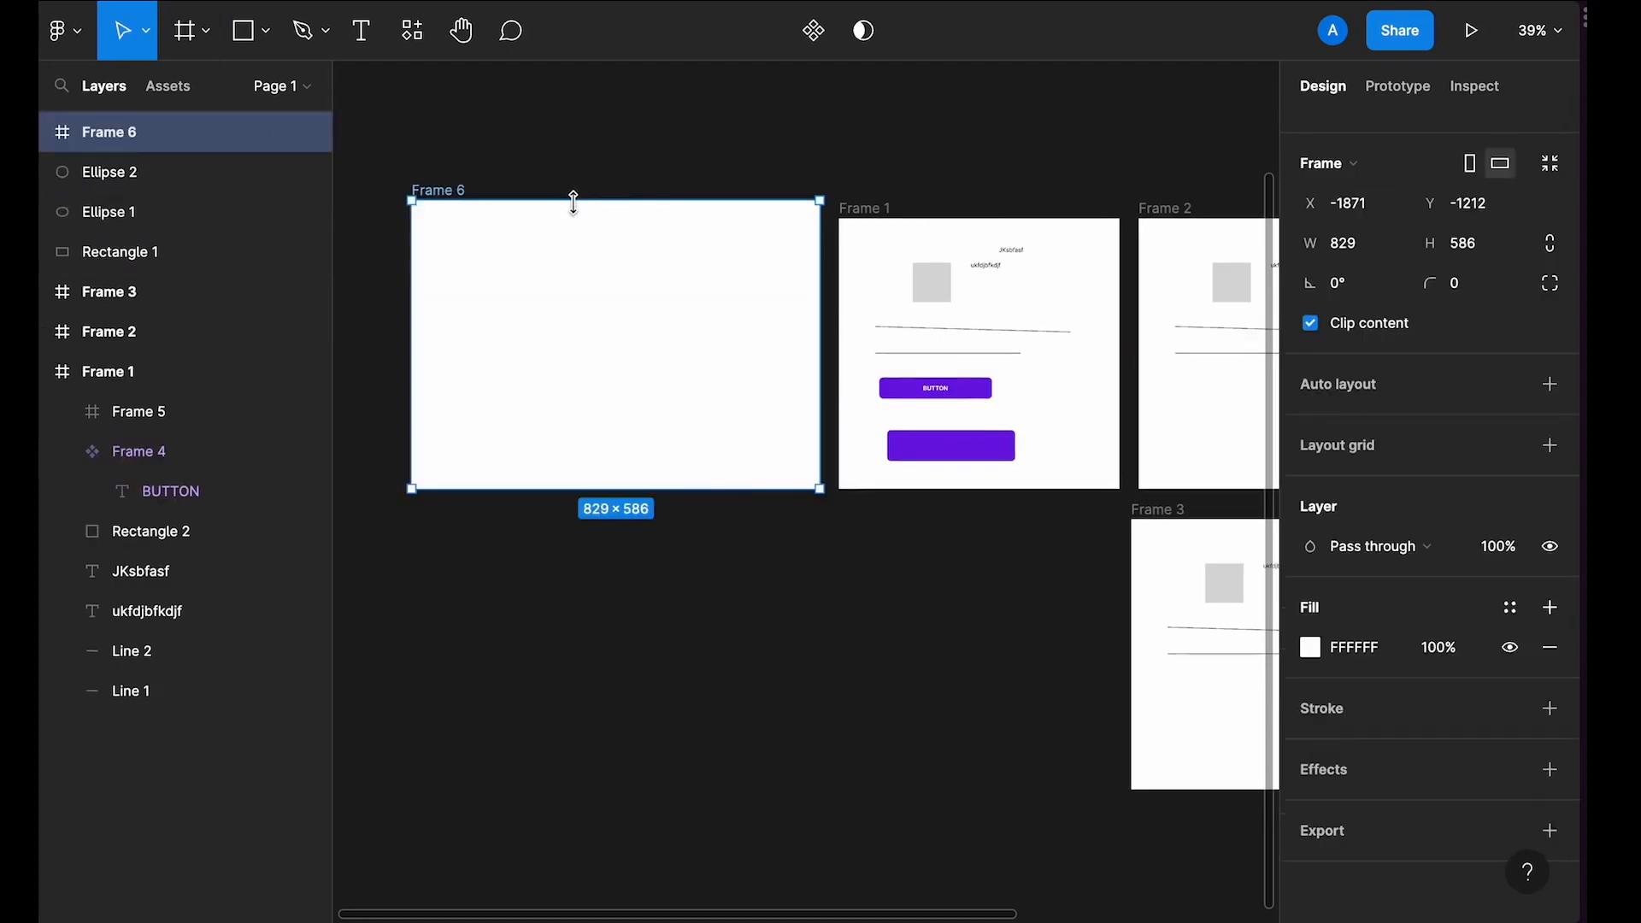
left_click_drag(569, 202, 568, 219)
Step: Add a layout grid to the new frame as 12 columns
scroll(566, 219, "up", 5)
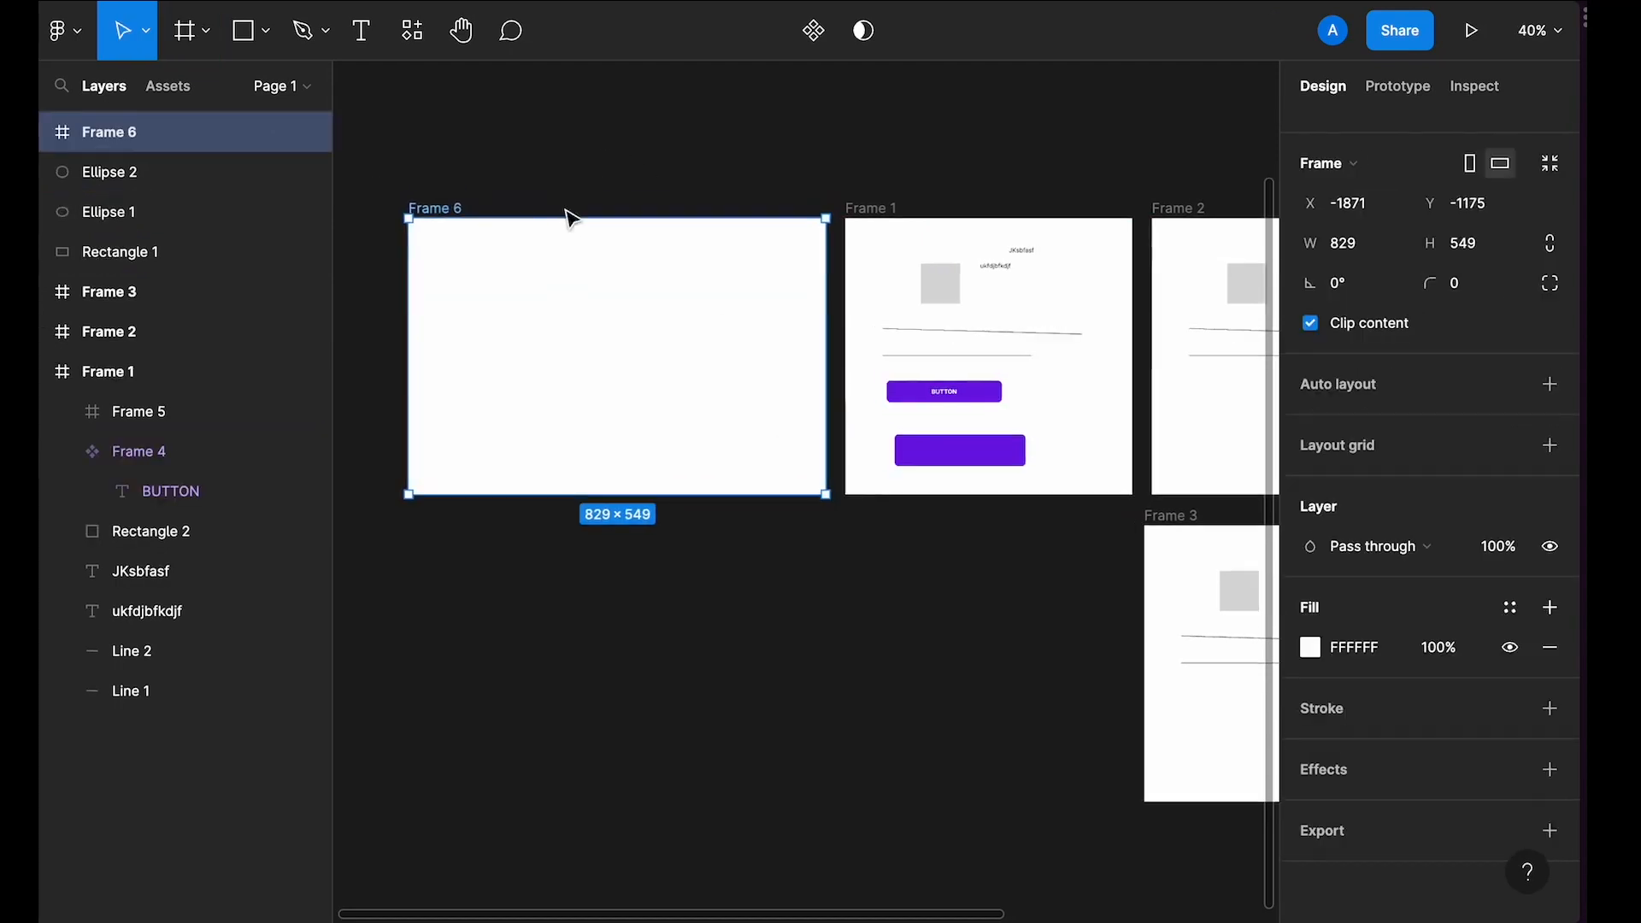
left_click(1549, 447)
left_click(1312, 484)
left_click(1030, 490)
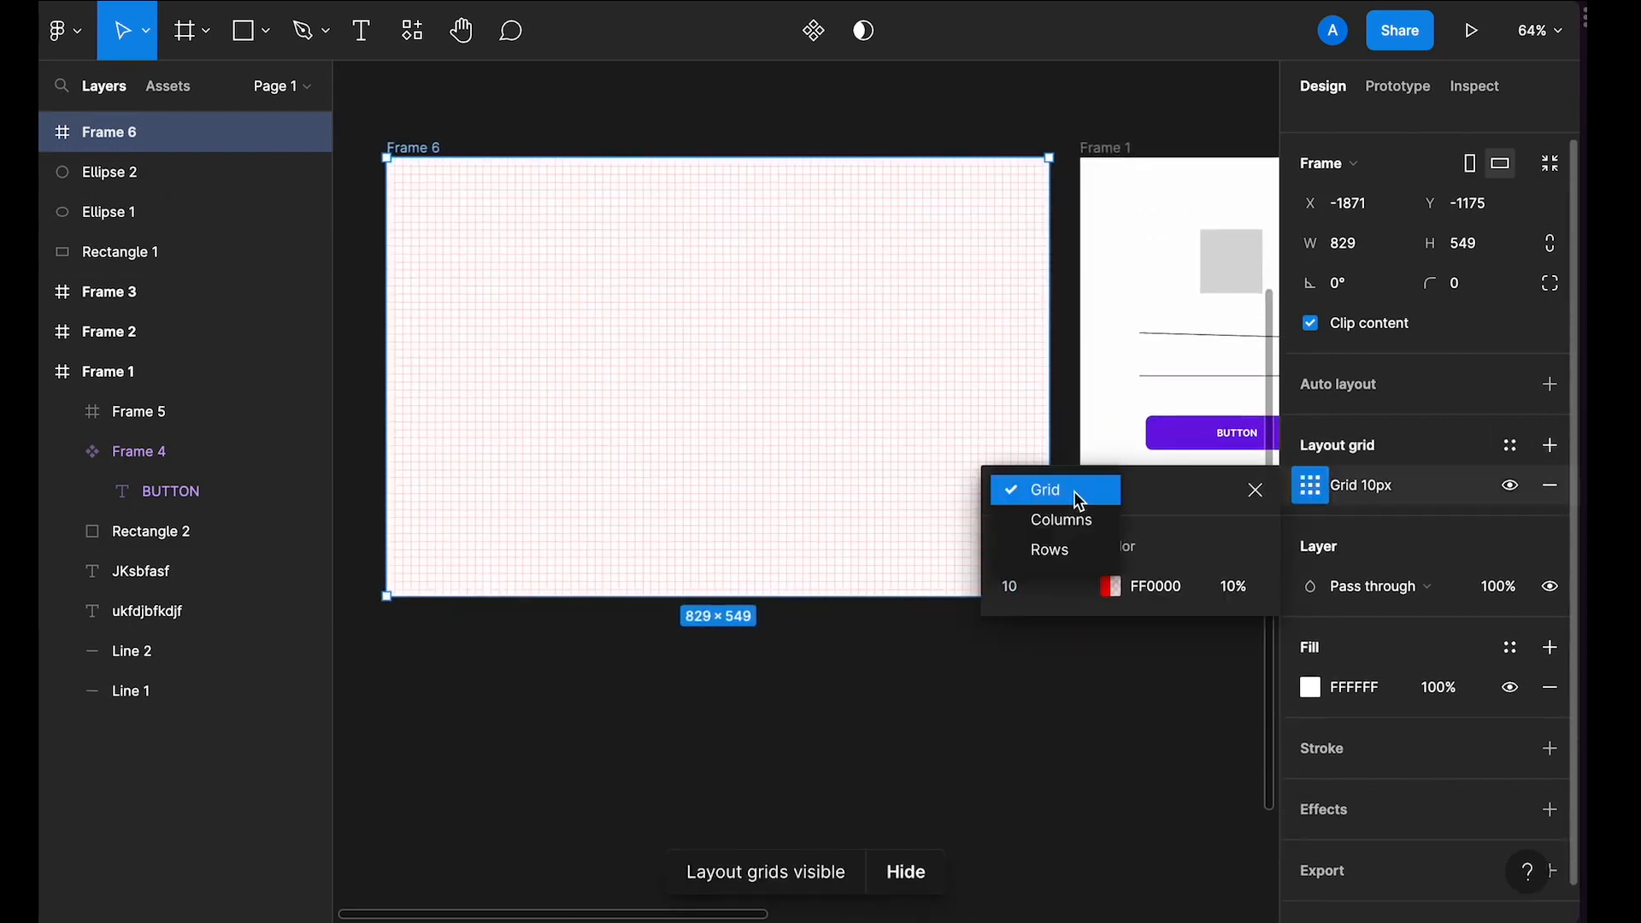
left_click(1073, 515)
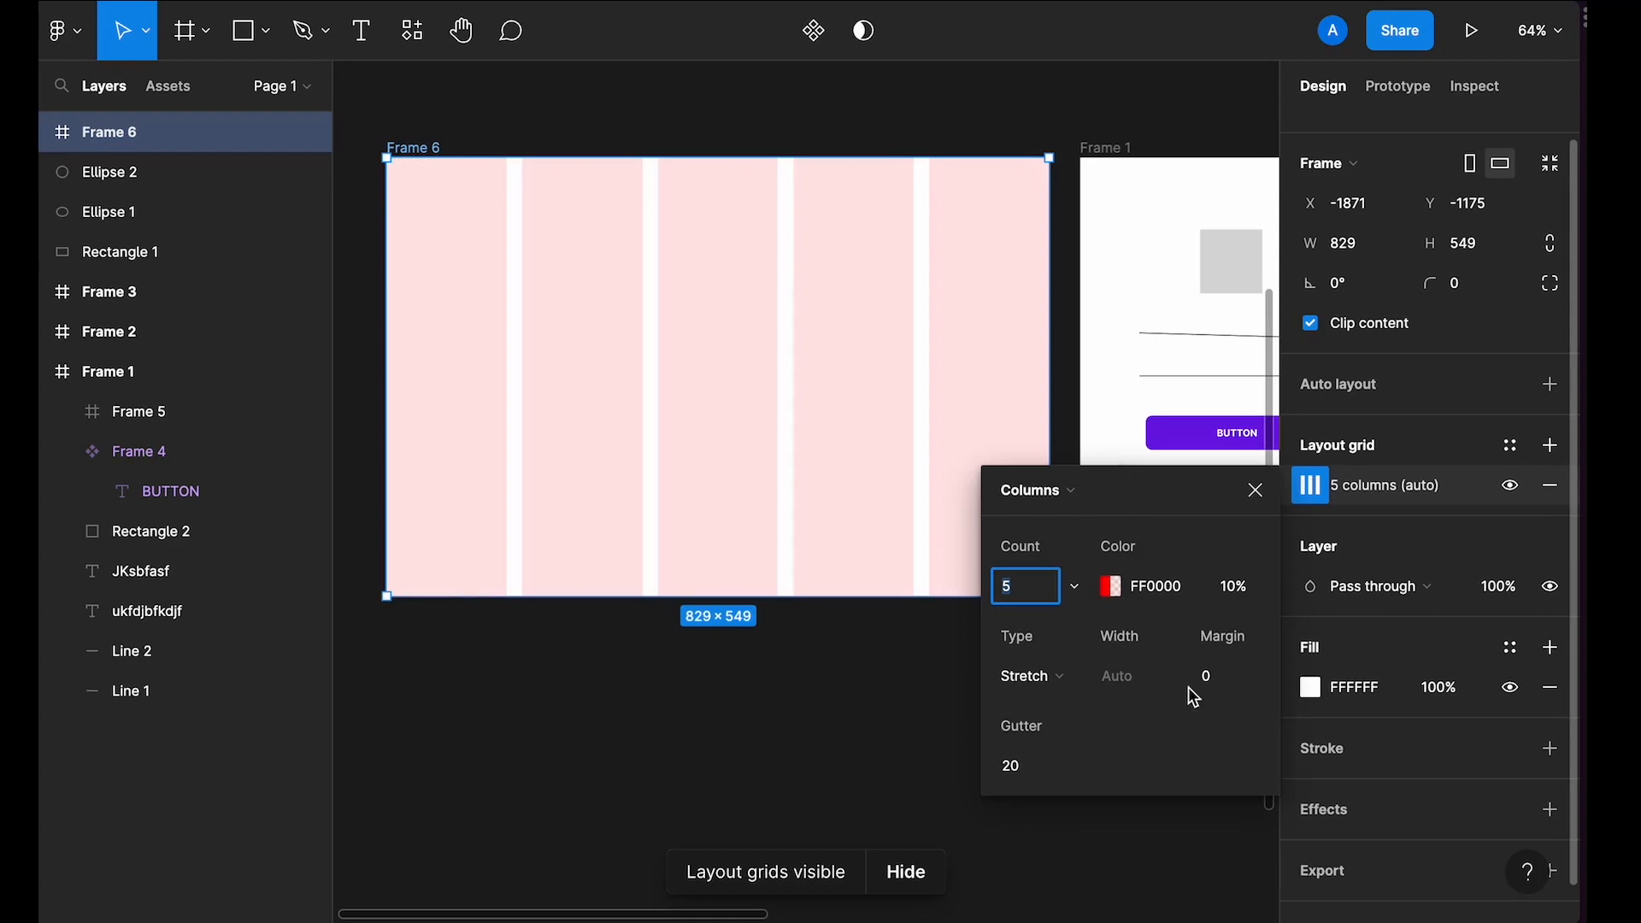
type("12")
key("Return")
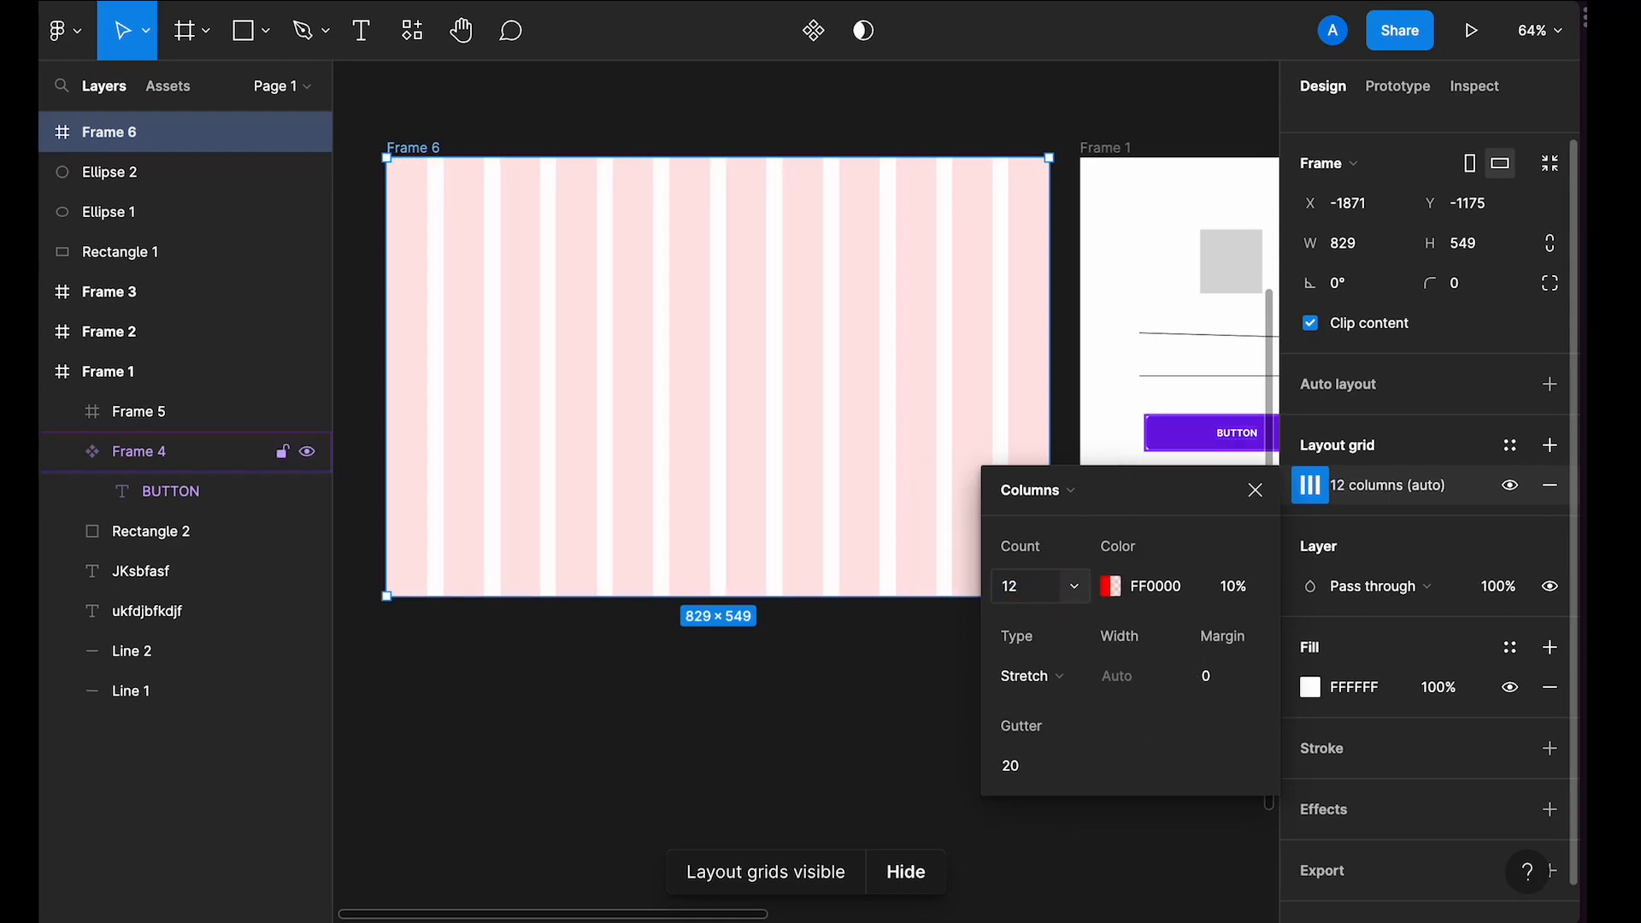
Step: Set the layout grid's margin to 32 and close the grid settings
left_click(1225, 677)
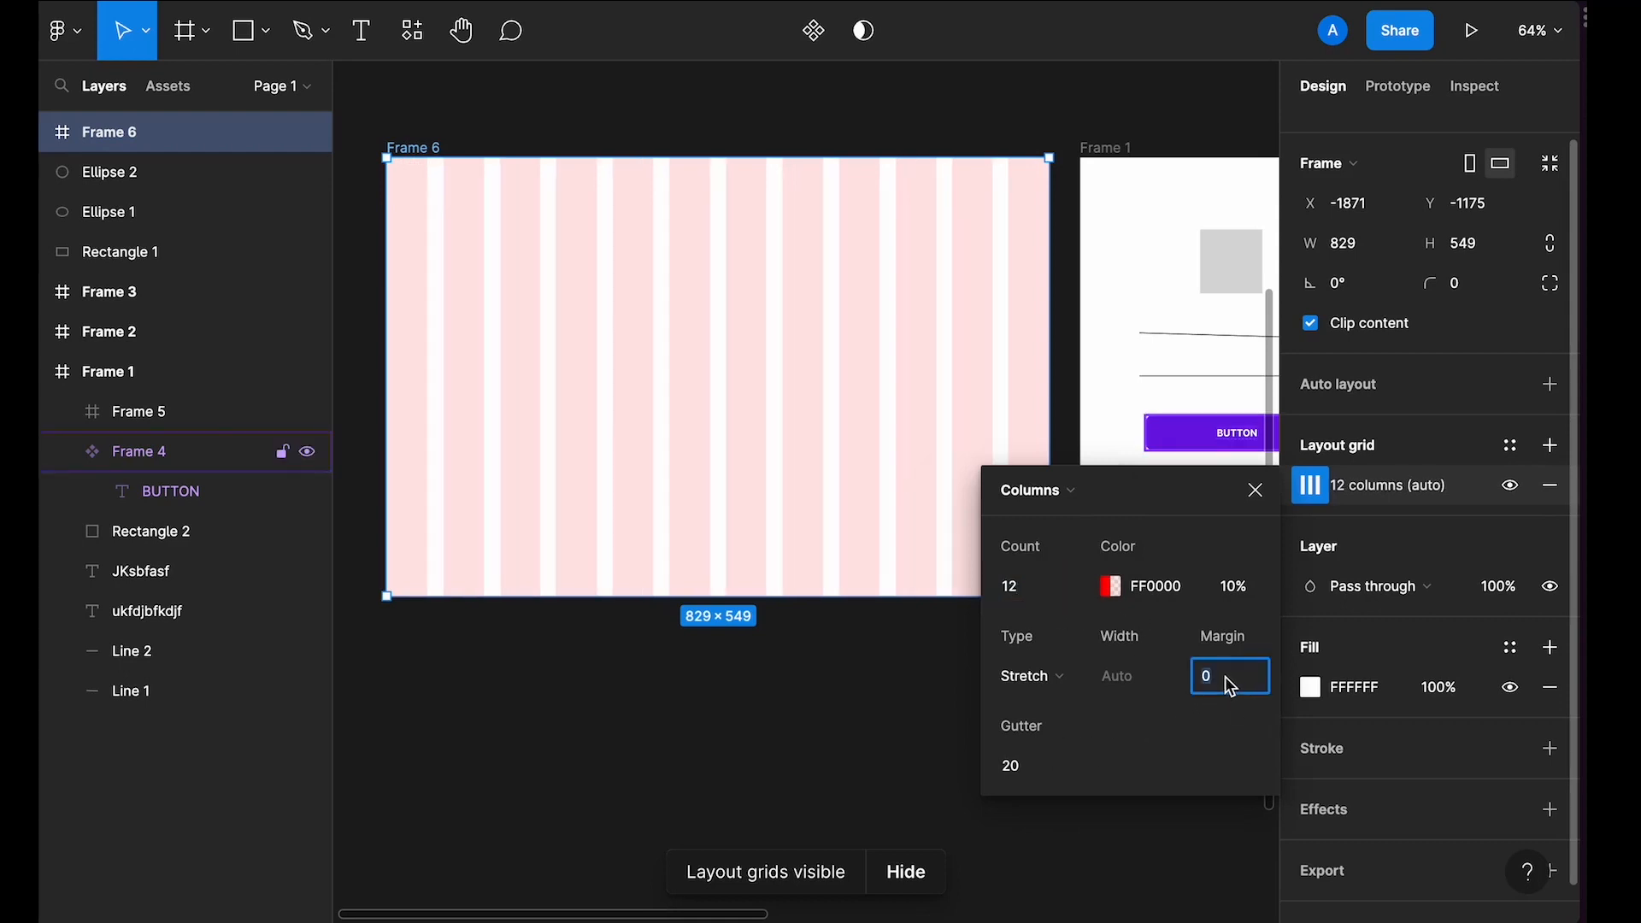
type("32")
key("Return")
left_click(1253, 489)
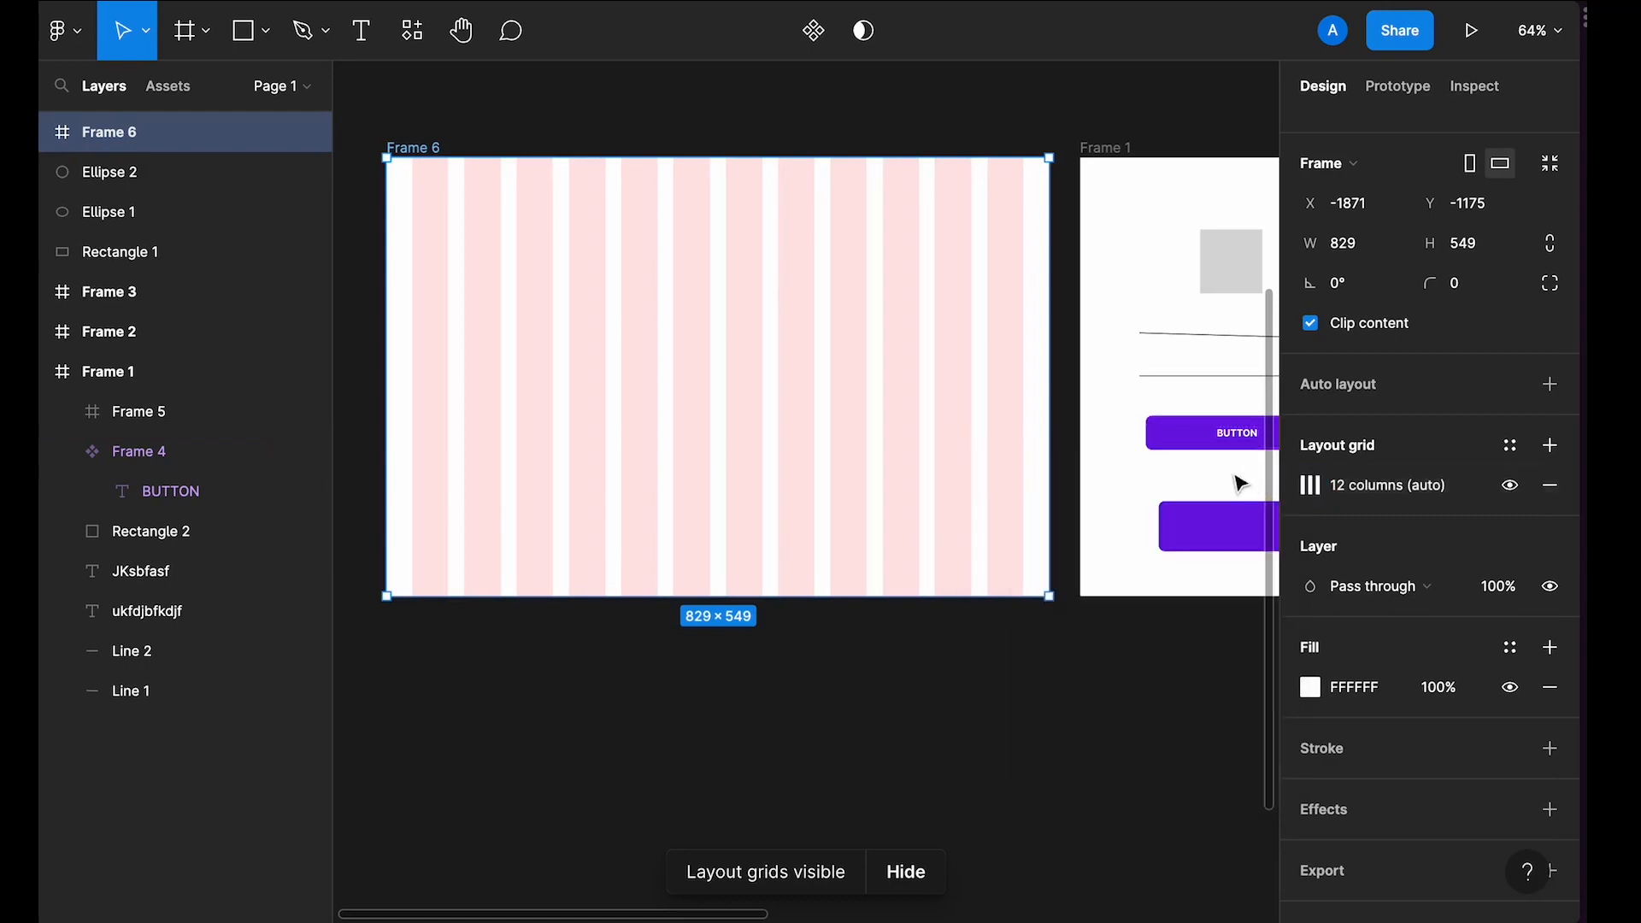
Step: Move the button component from Frame 1 into the new frame, placing it near the middle, then reselect the frame
left_click_drag(1222, 435, 780, 402)
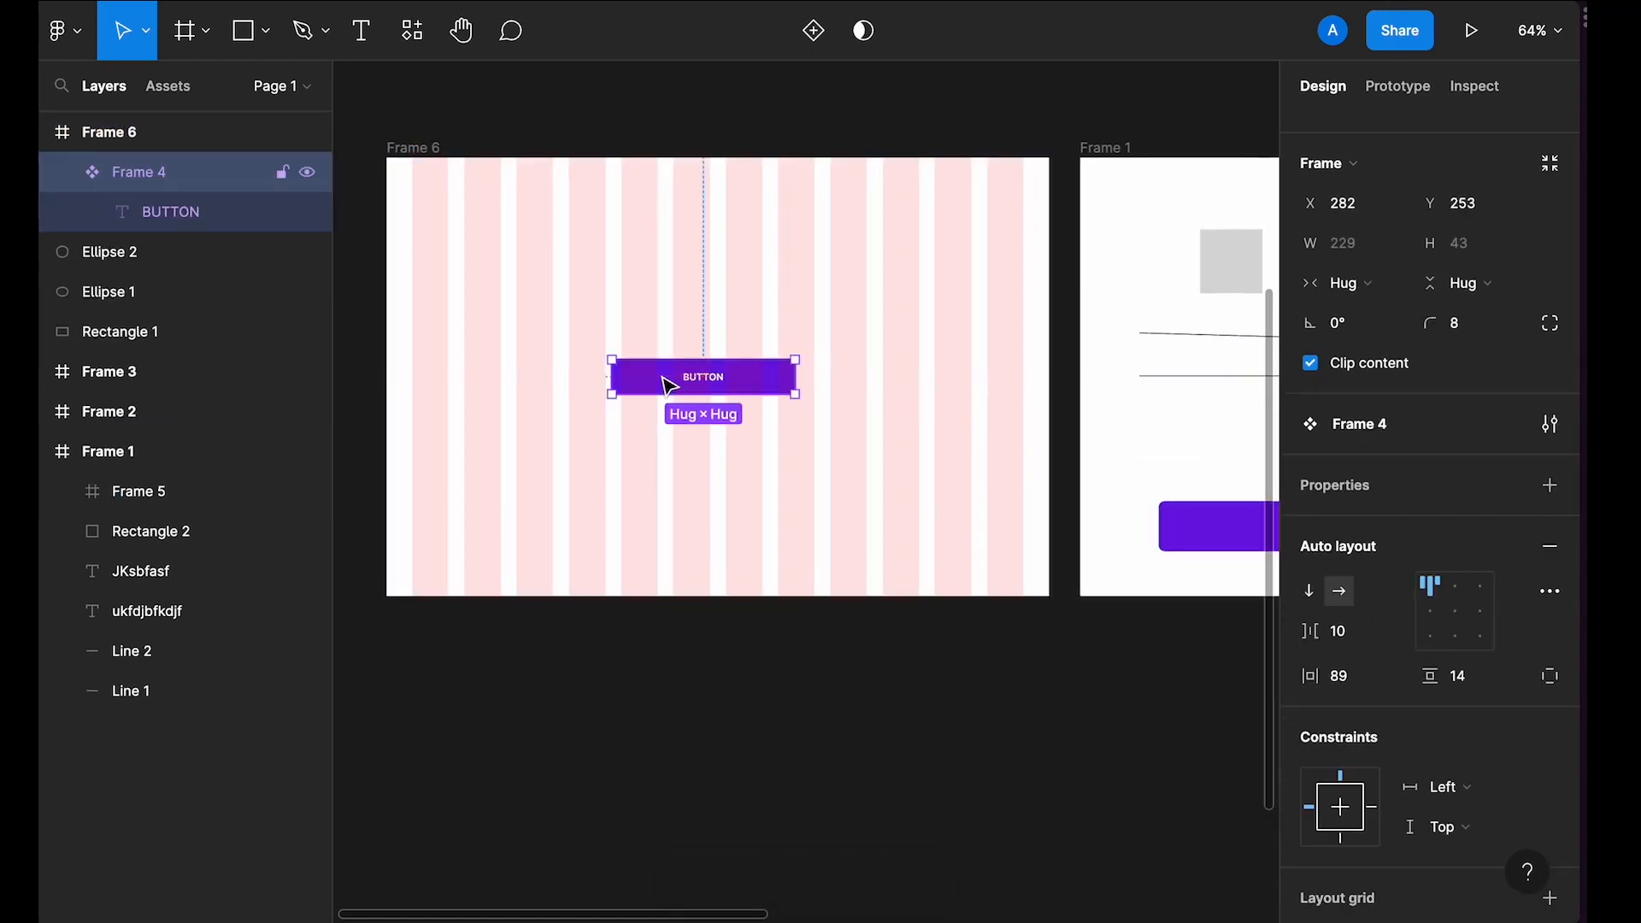
left_click(590, 300)
left_click(420, 156)
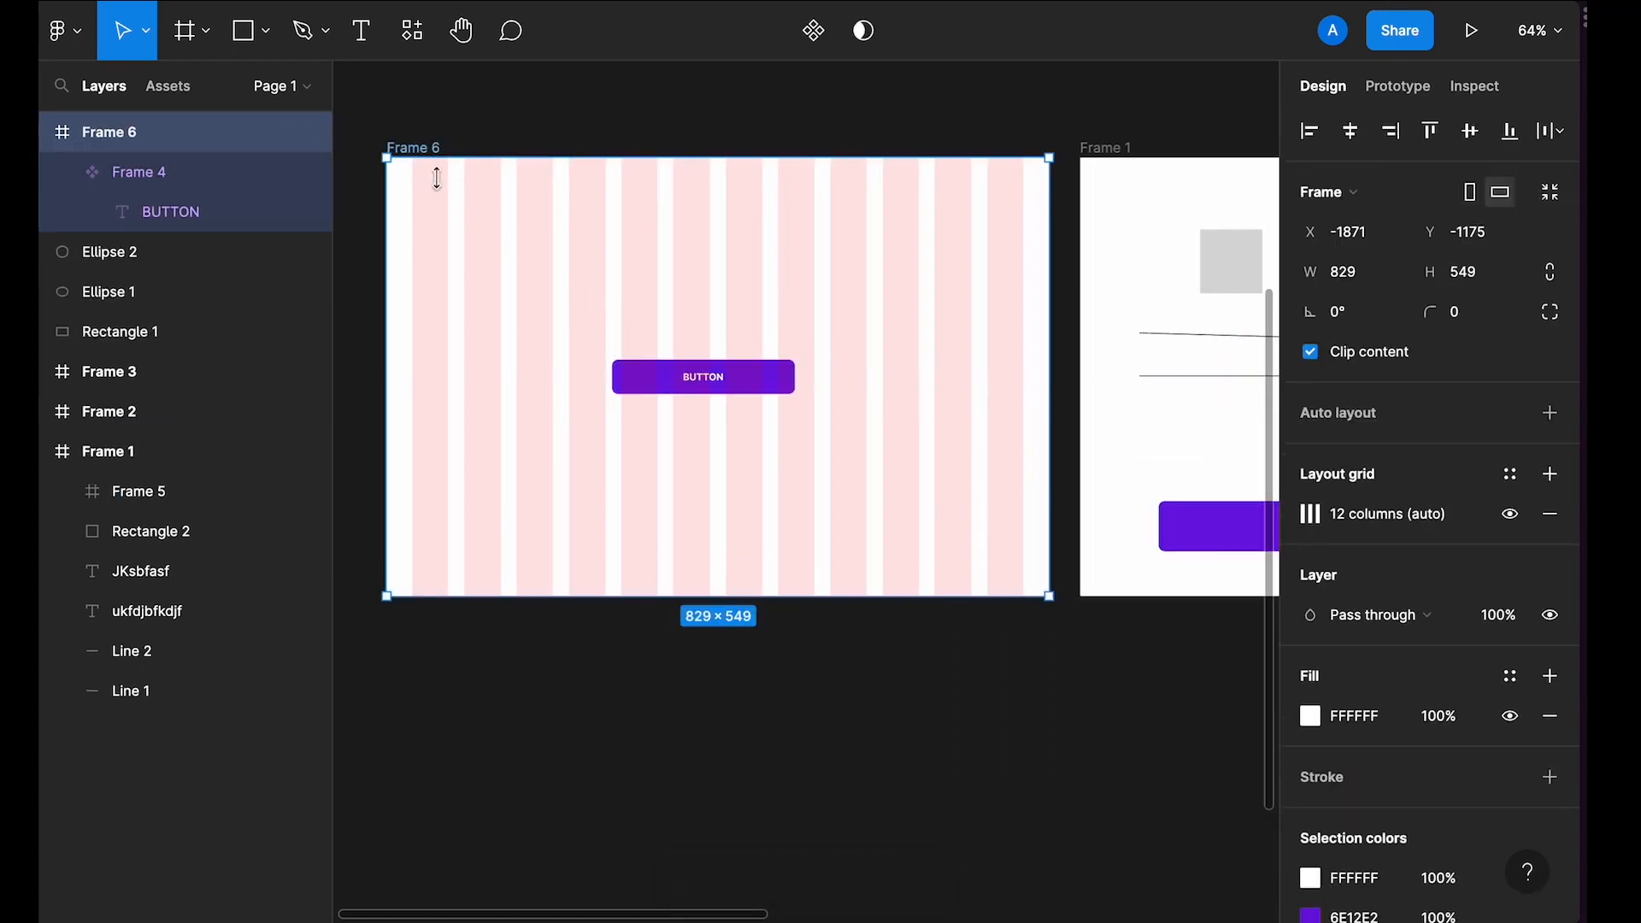
Step: Toggle layout grid visibility off and back on to compare the frame with and without grids
scroll(591, 364, "up", 2)
scroll(590, 363, "down", 2)
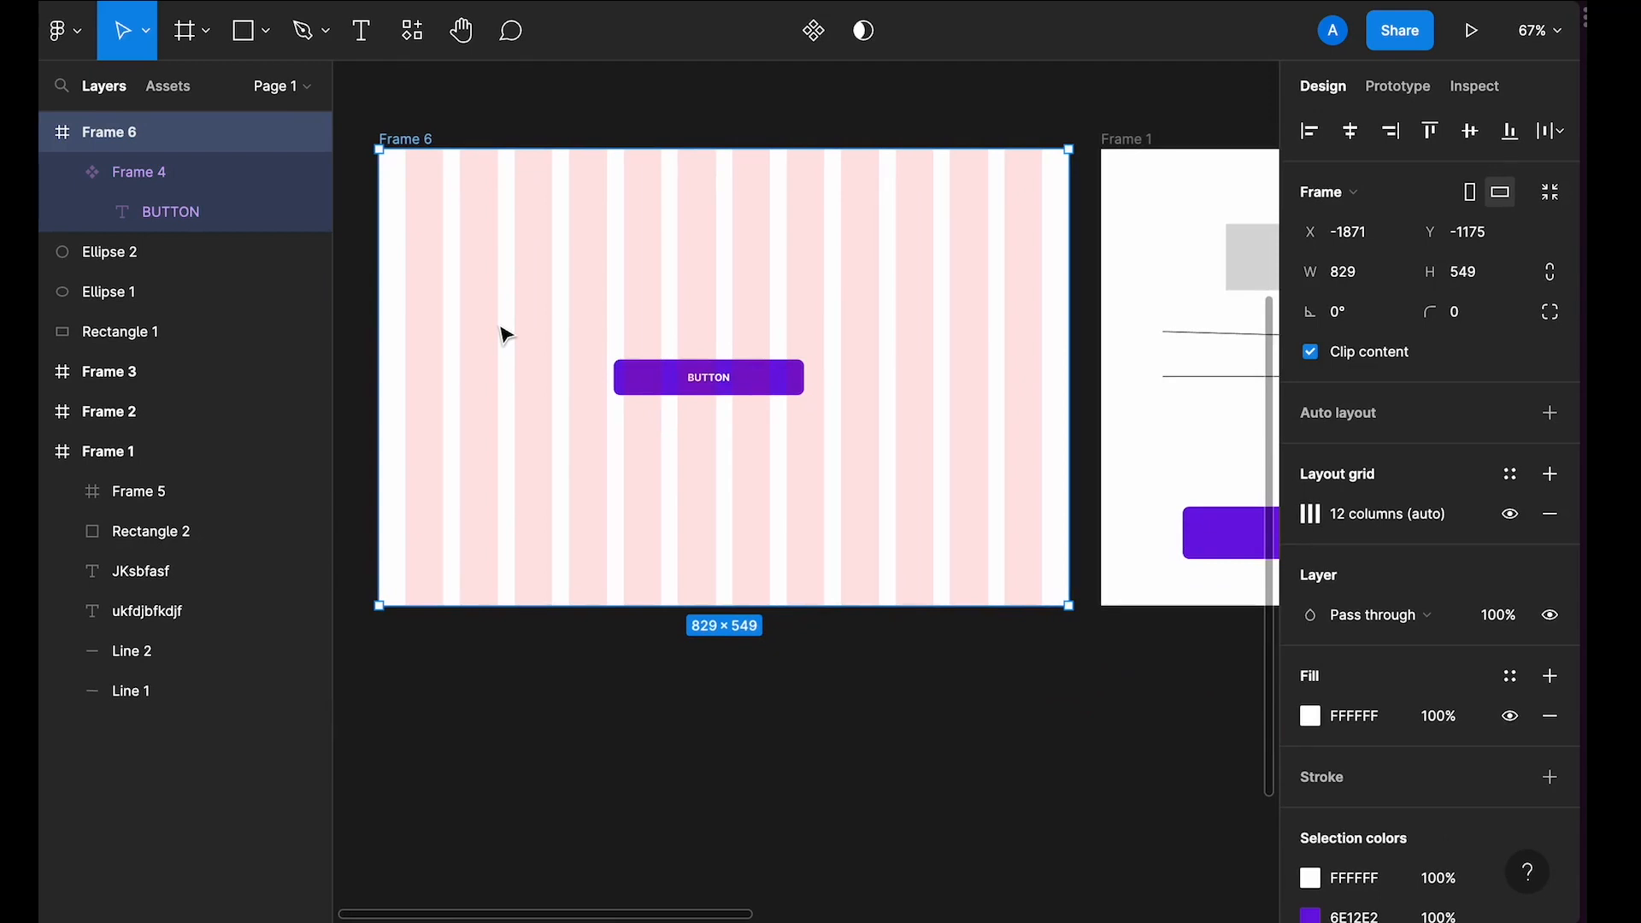
key("ctrl+shift+4")
key("ctrl+shift+4")
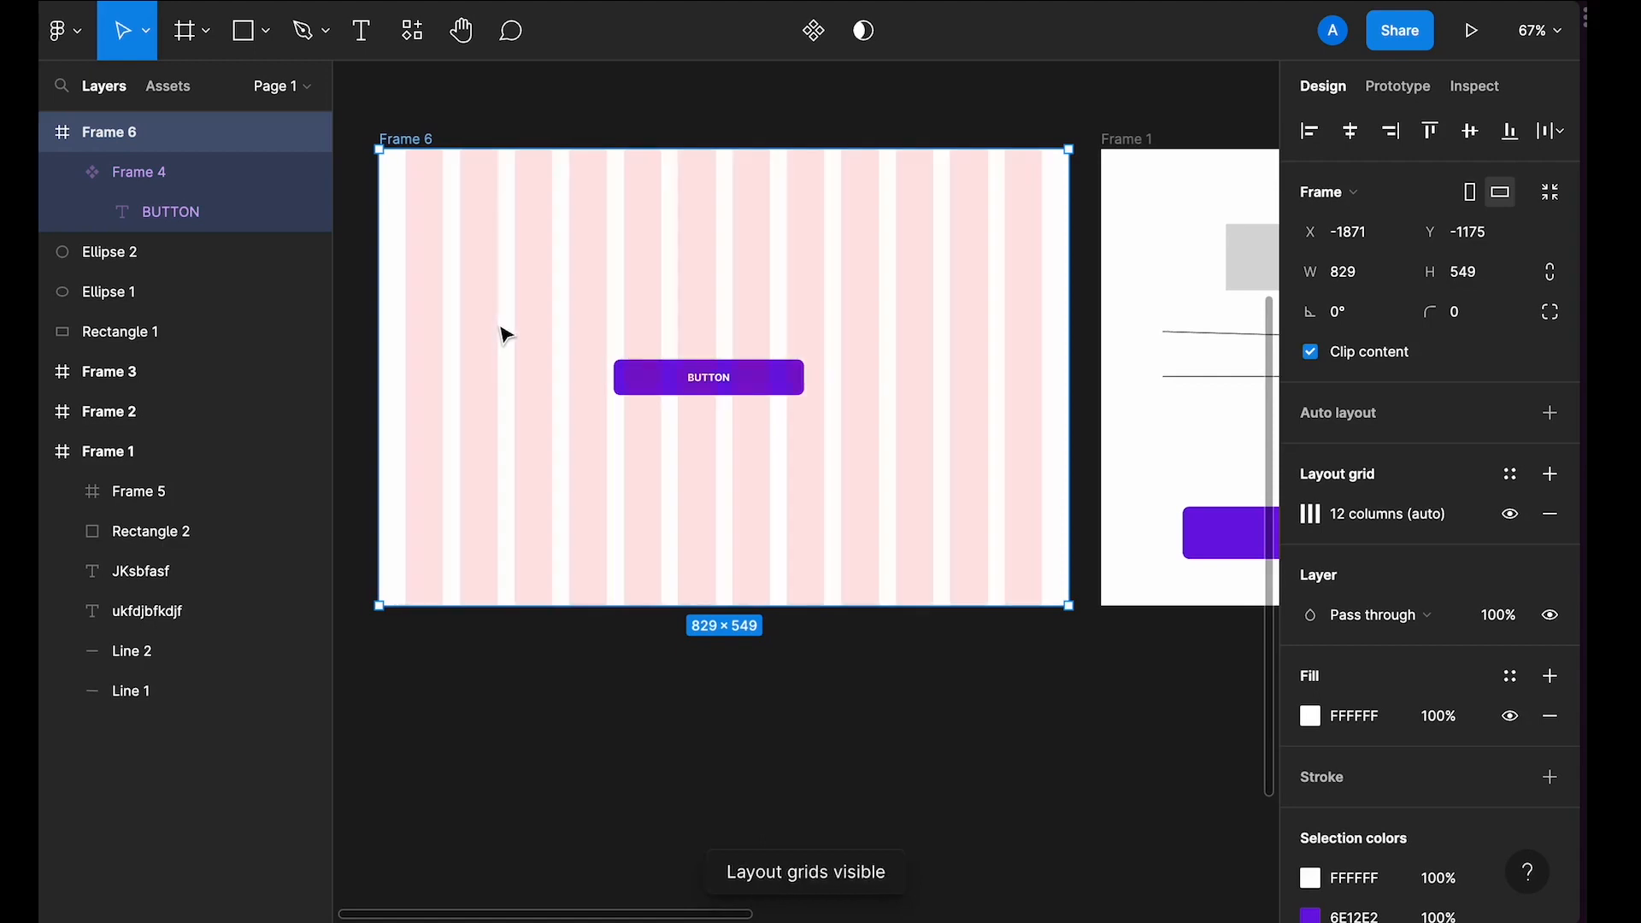
key("ctrl+shift+4")
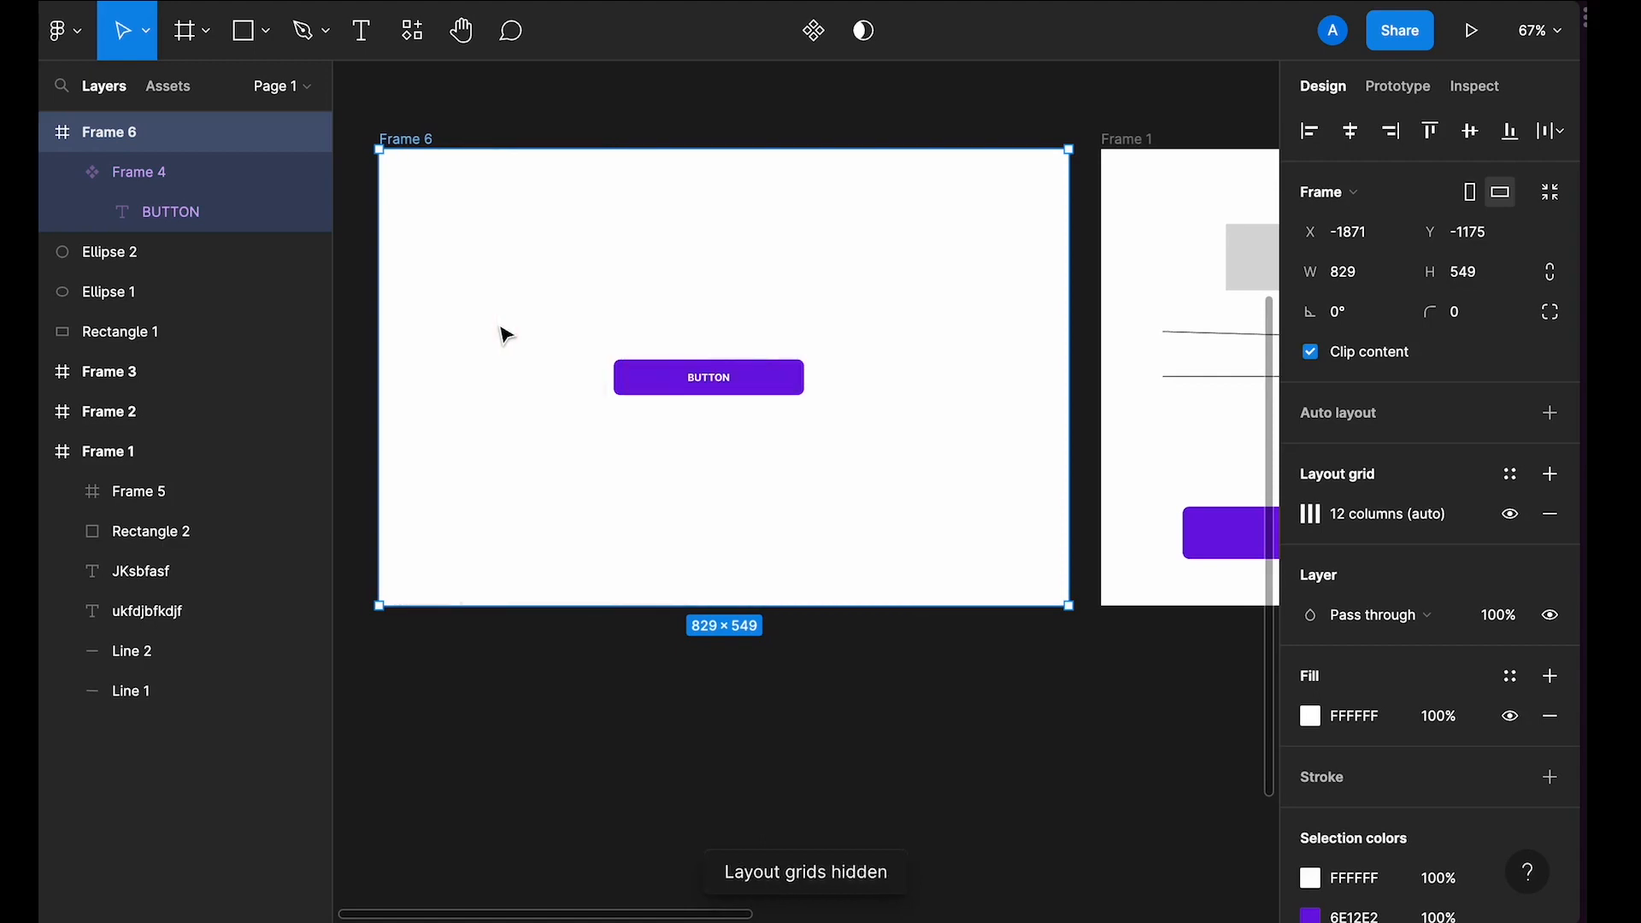
key("ctrl+shift+4")
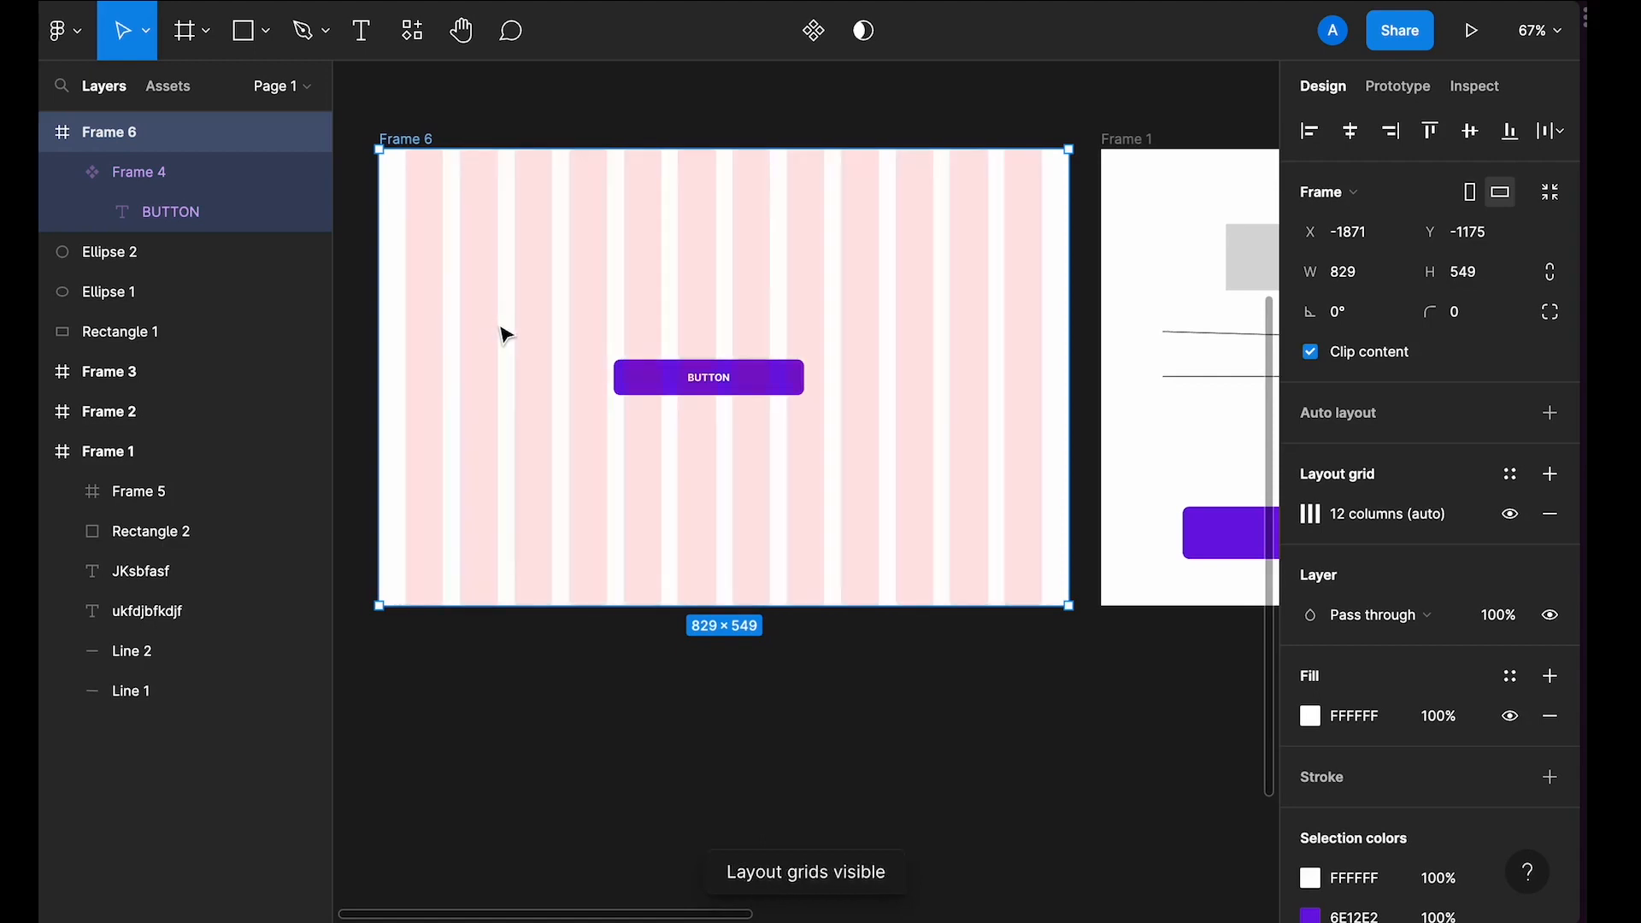